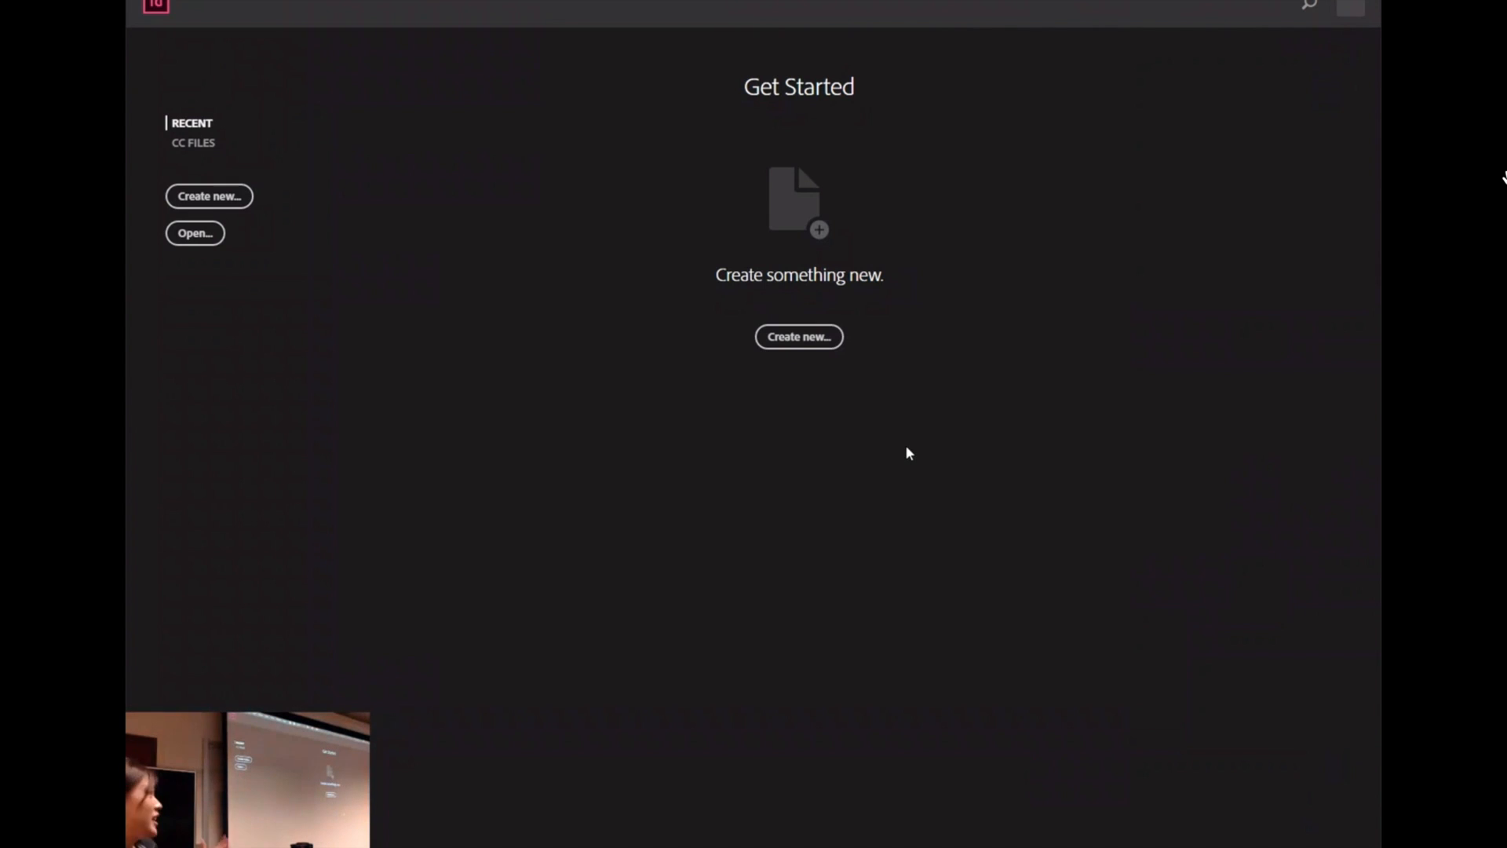
Step: Create a new blank print document from the Letter preset, 51p0 by 66p0, in portrait orientation
left_click(824, 344)
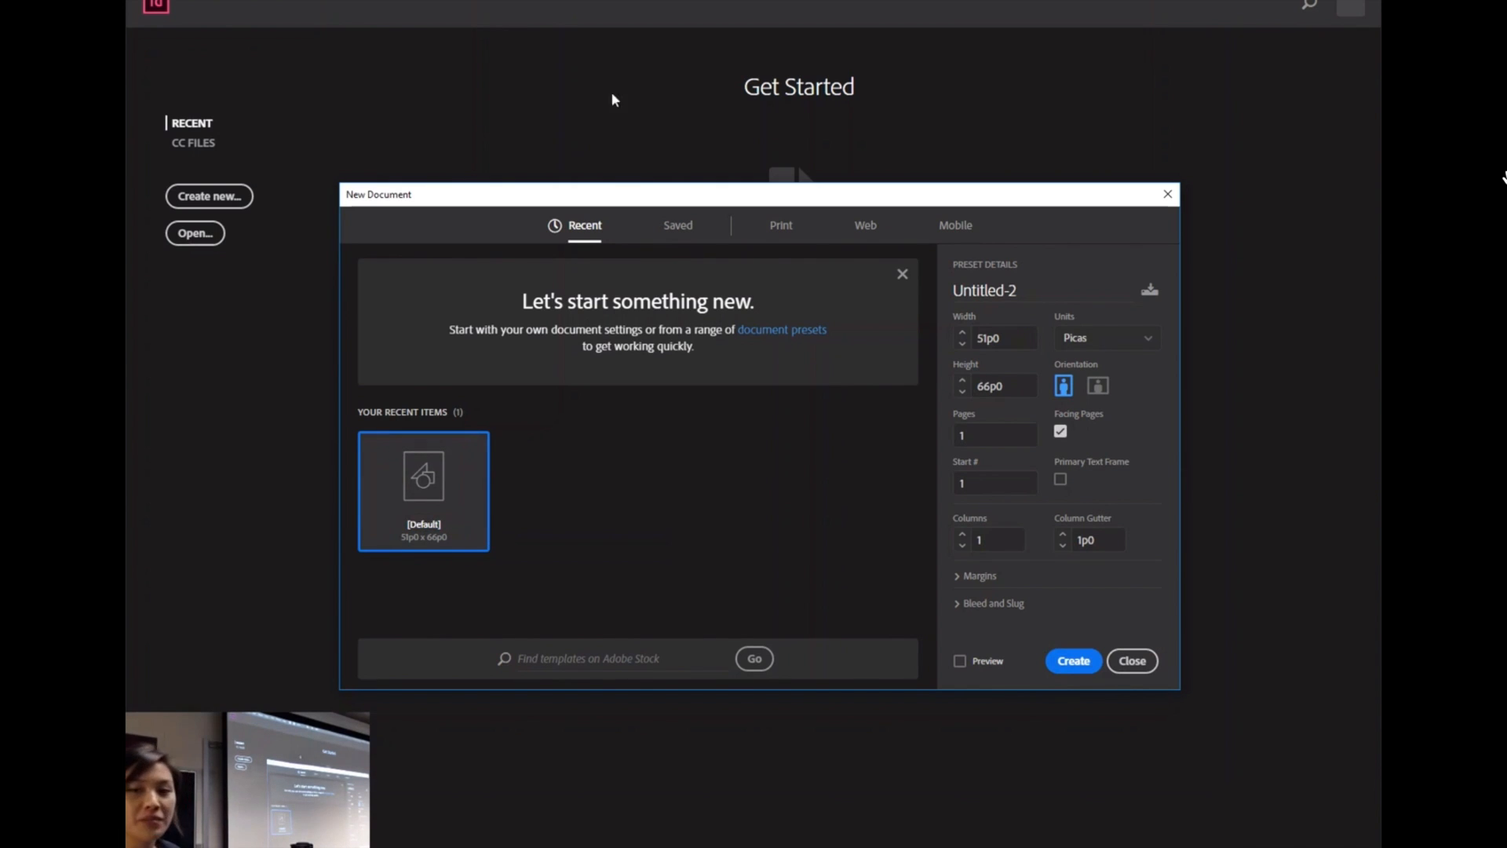
left_click(793, 227)
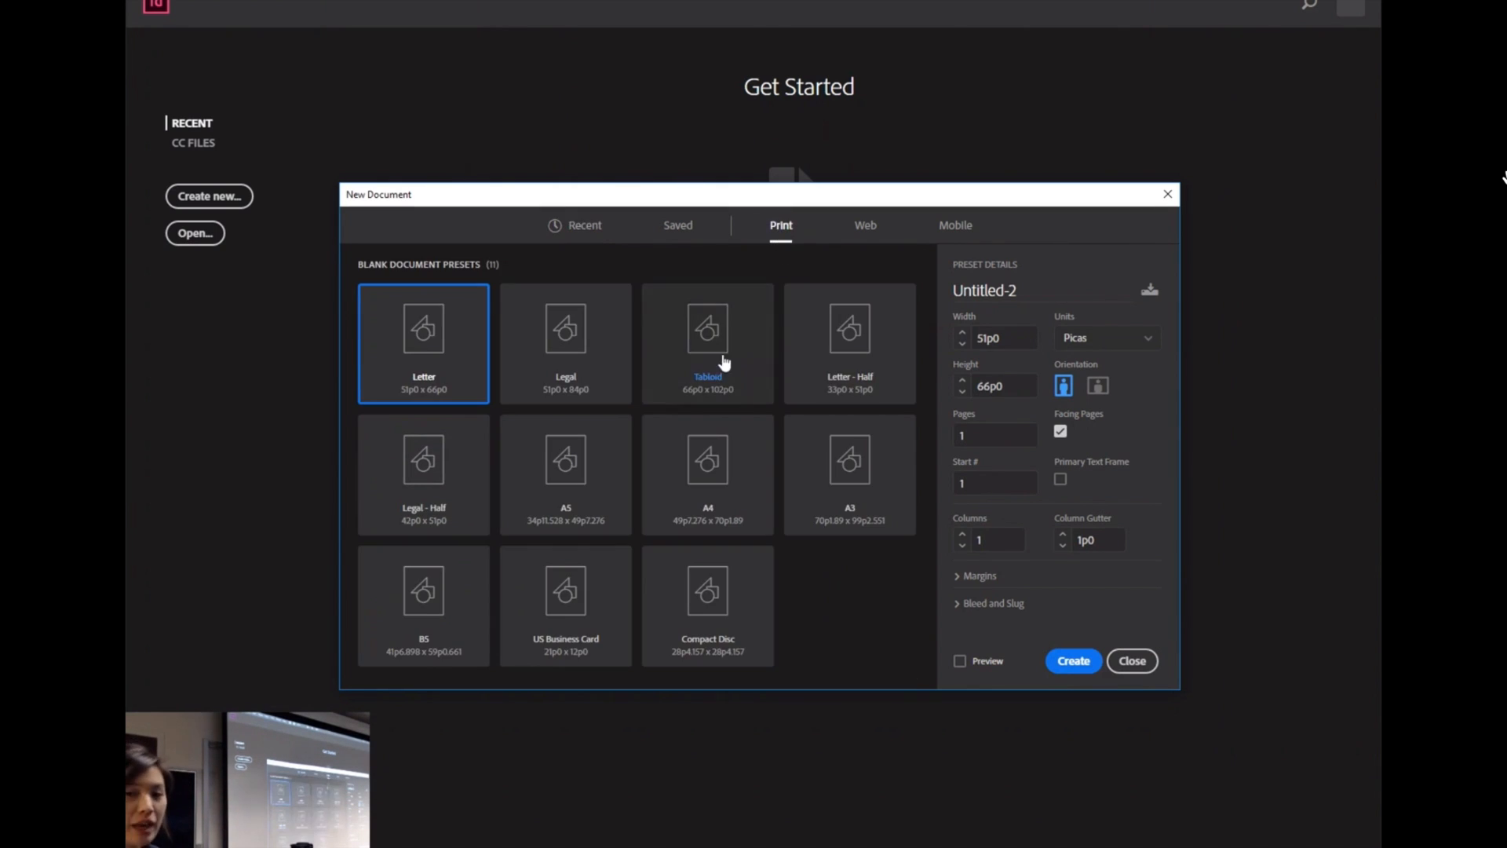
left_click(940, 225)
left_click(865, 225)
left_click(781, 225)
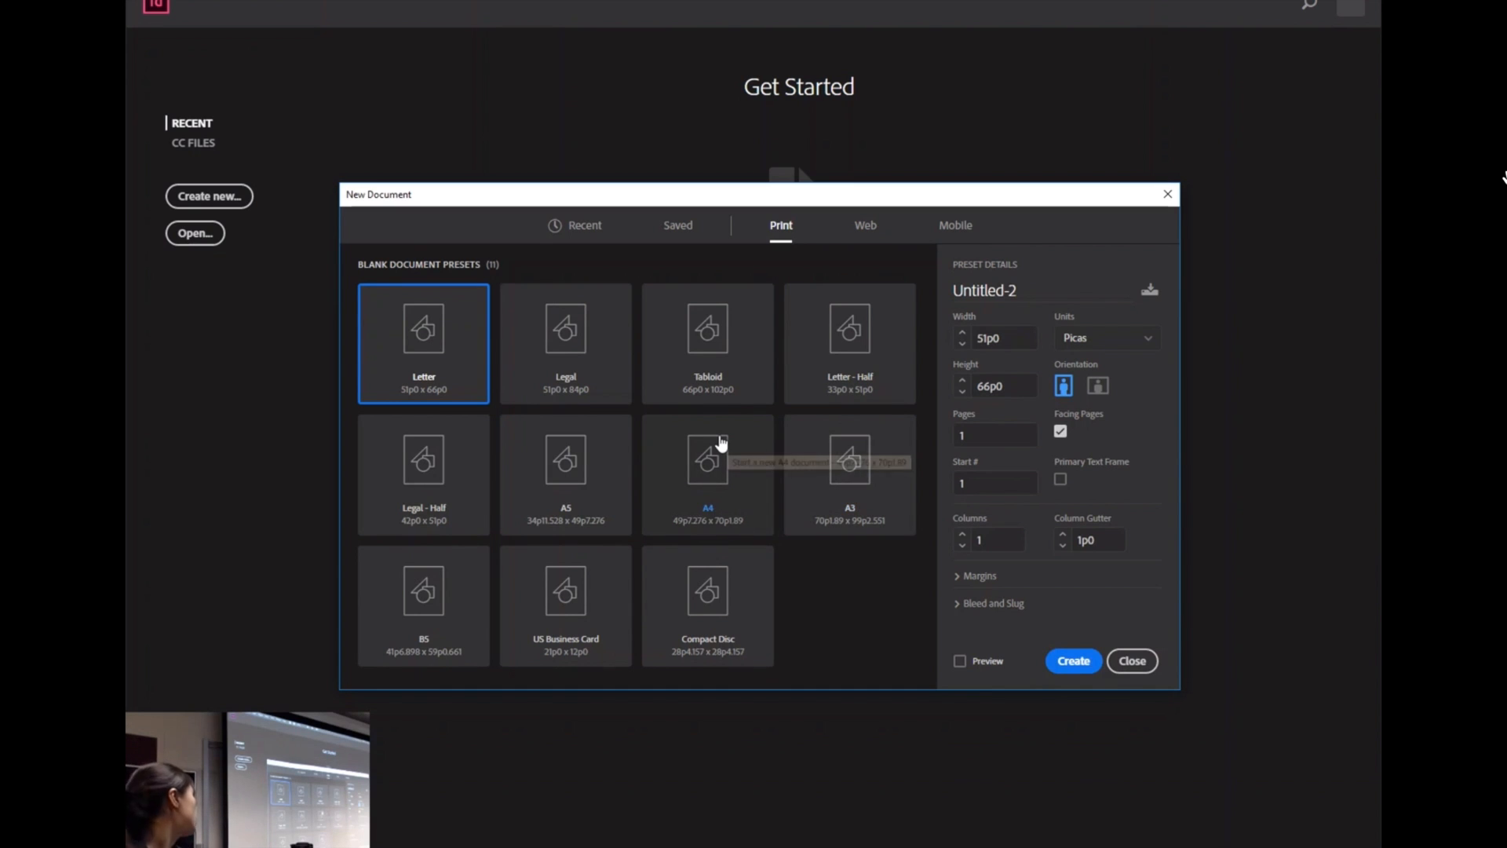
left_click(1081, 663)
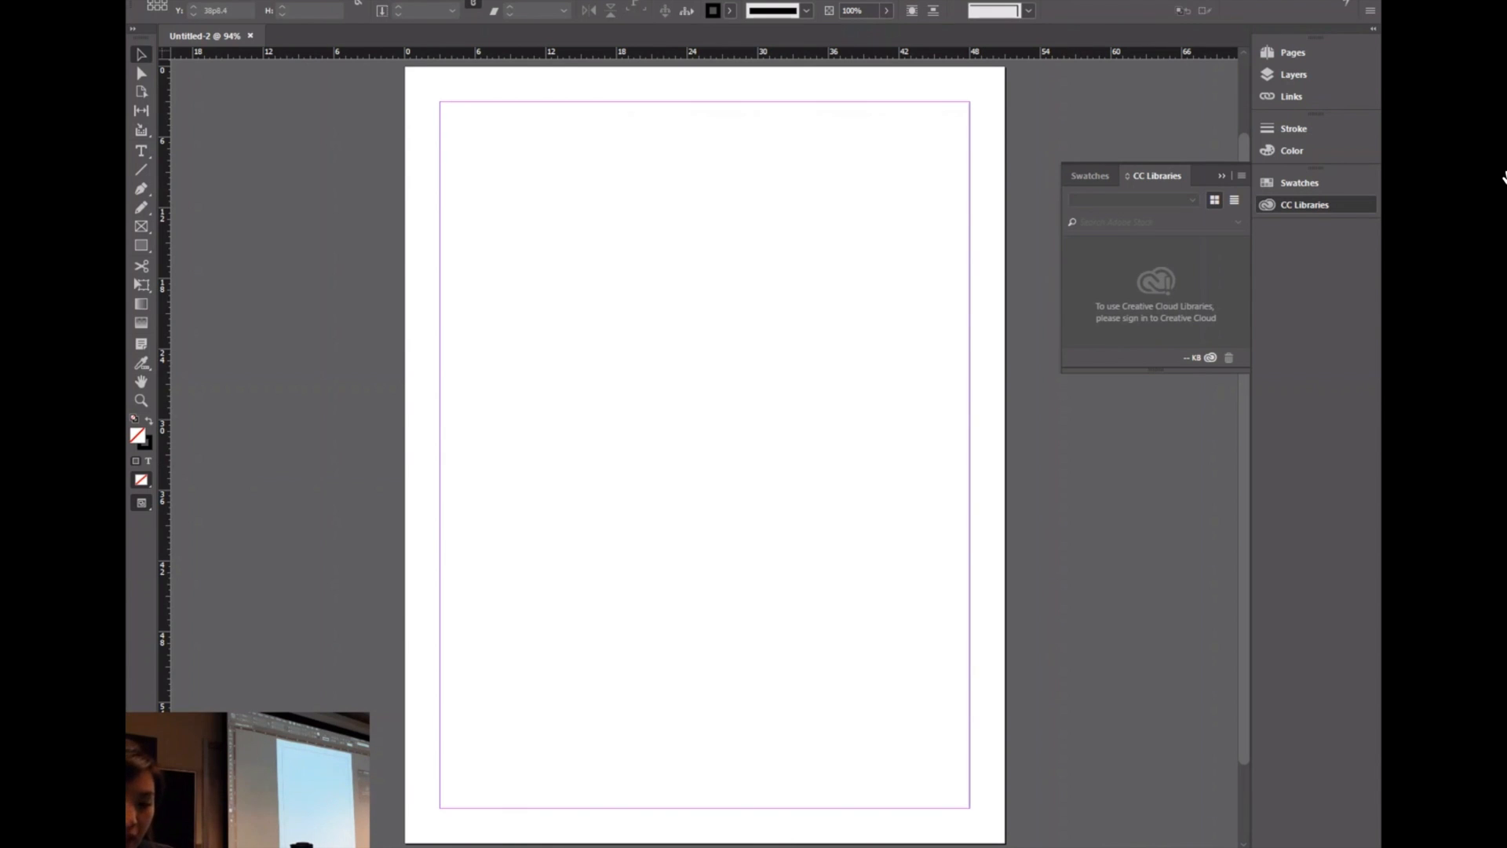
key("alt+Tab")
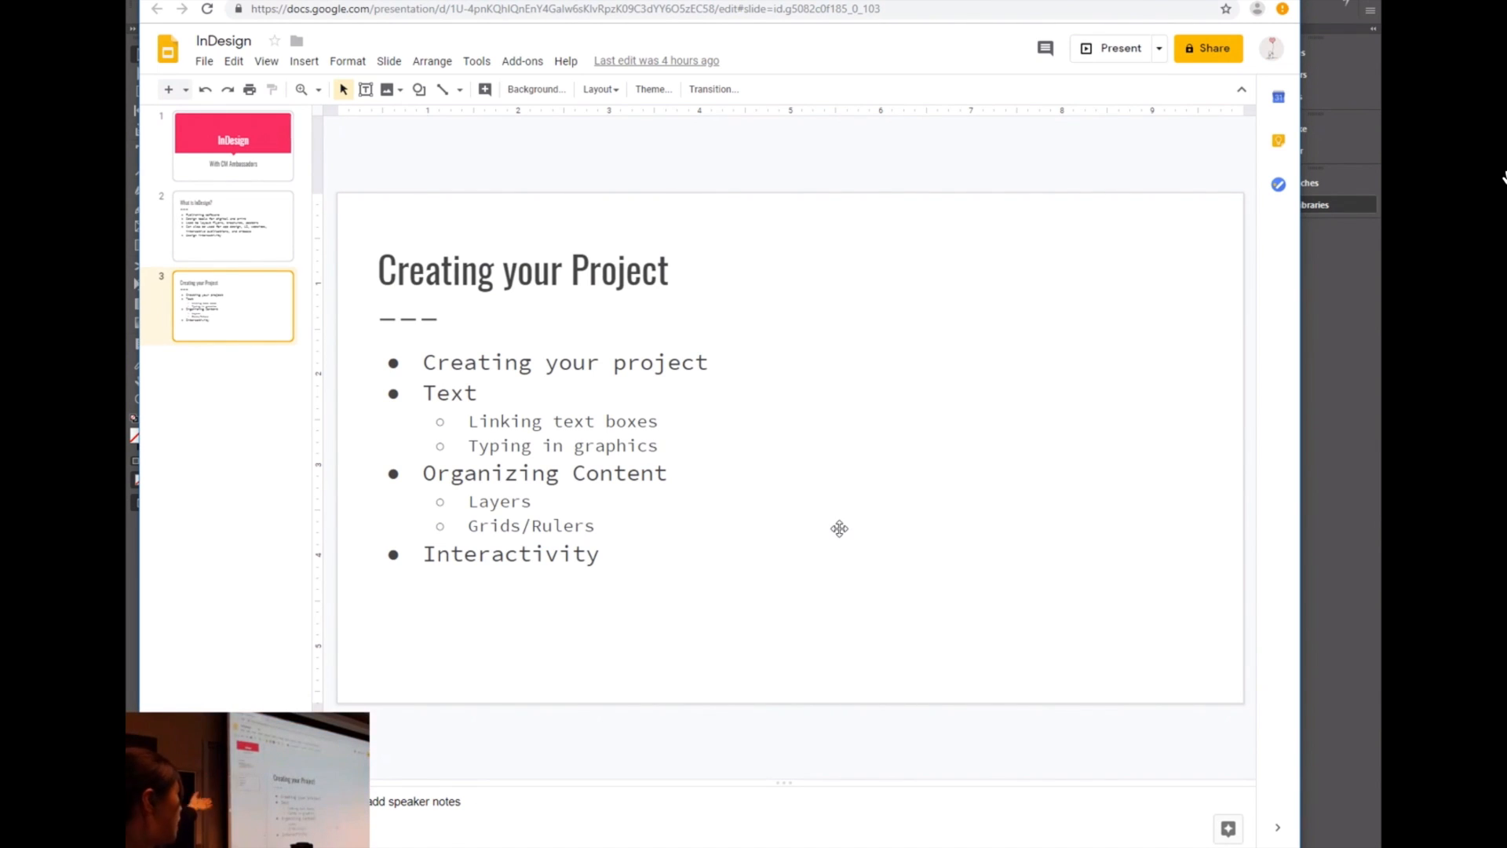
key("alt+Tab")
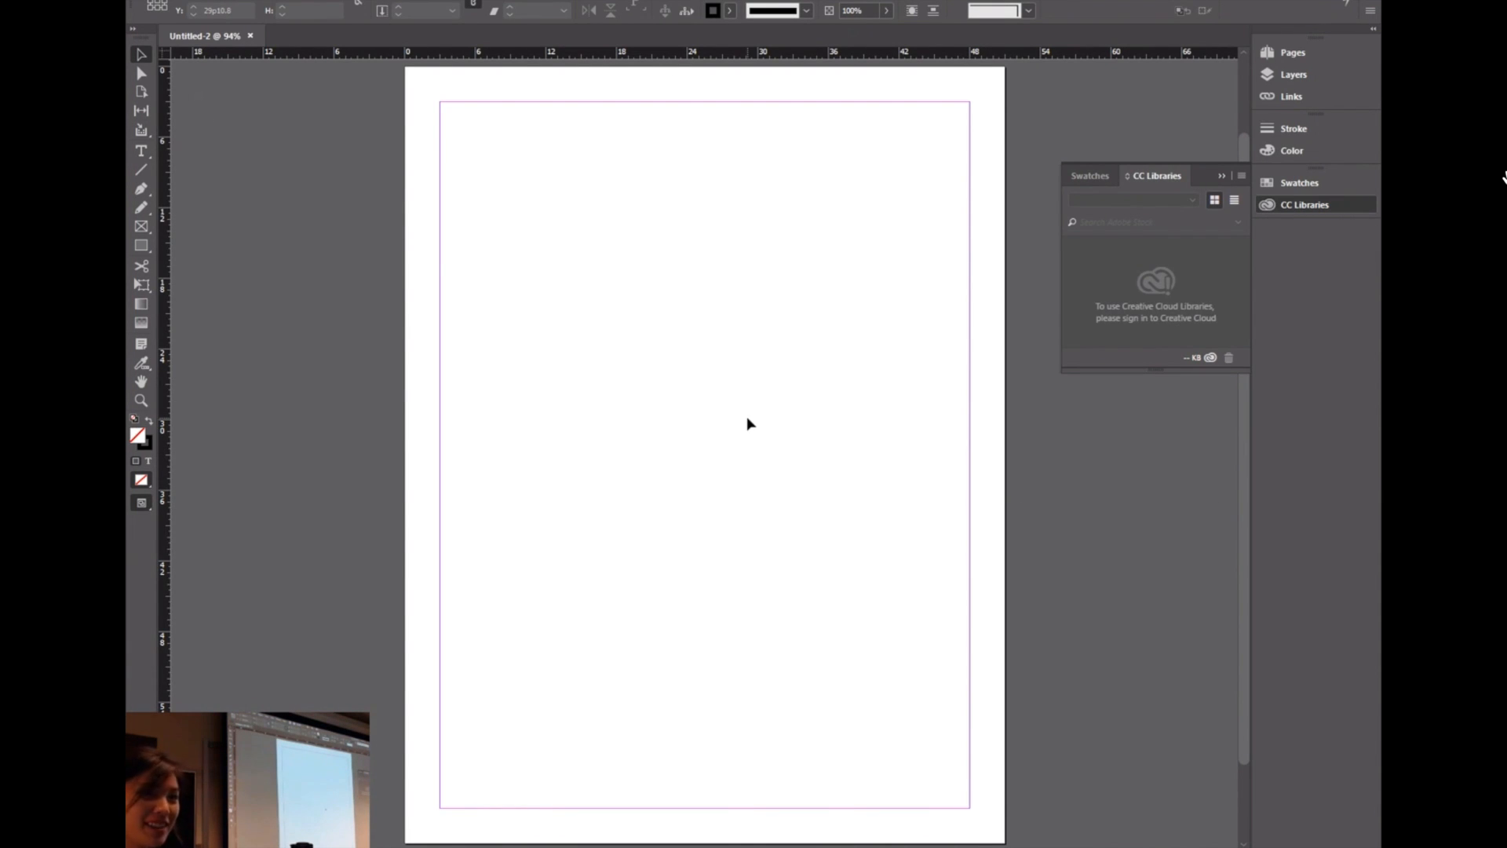
Step: Add a text frame about 15 picas high in the upper part of the page, reading "The fox ran over the fence"
left_click(142, 151)
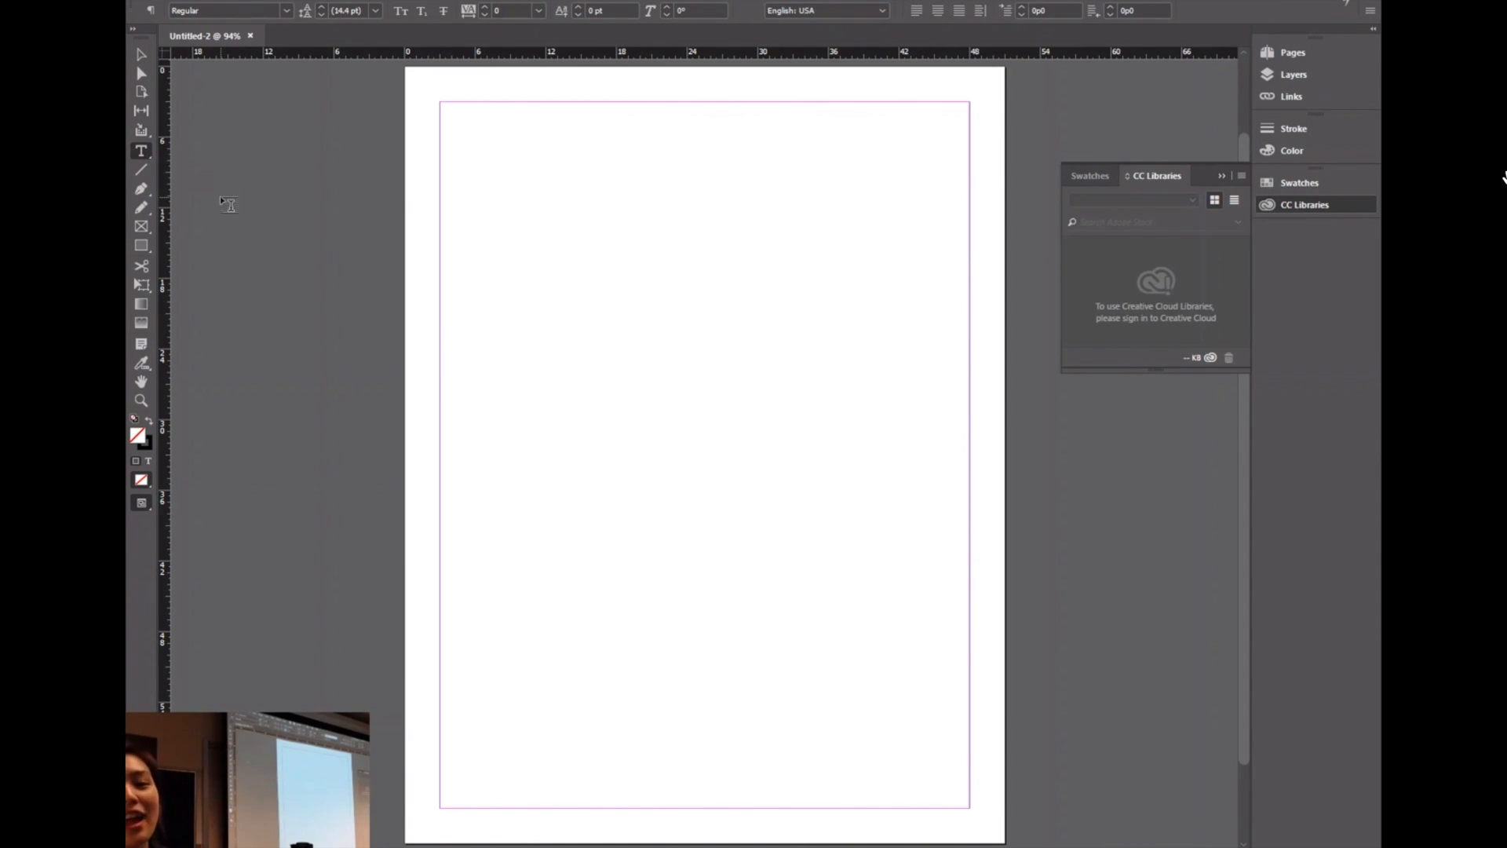
left_click_drag(466, 162, 809, 341)
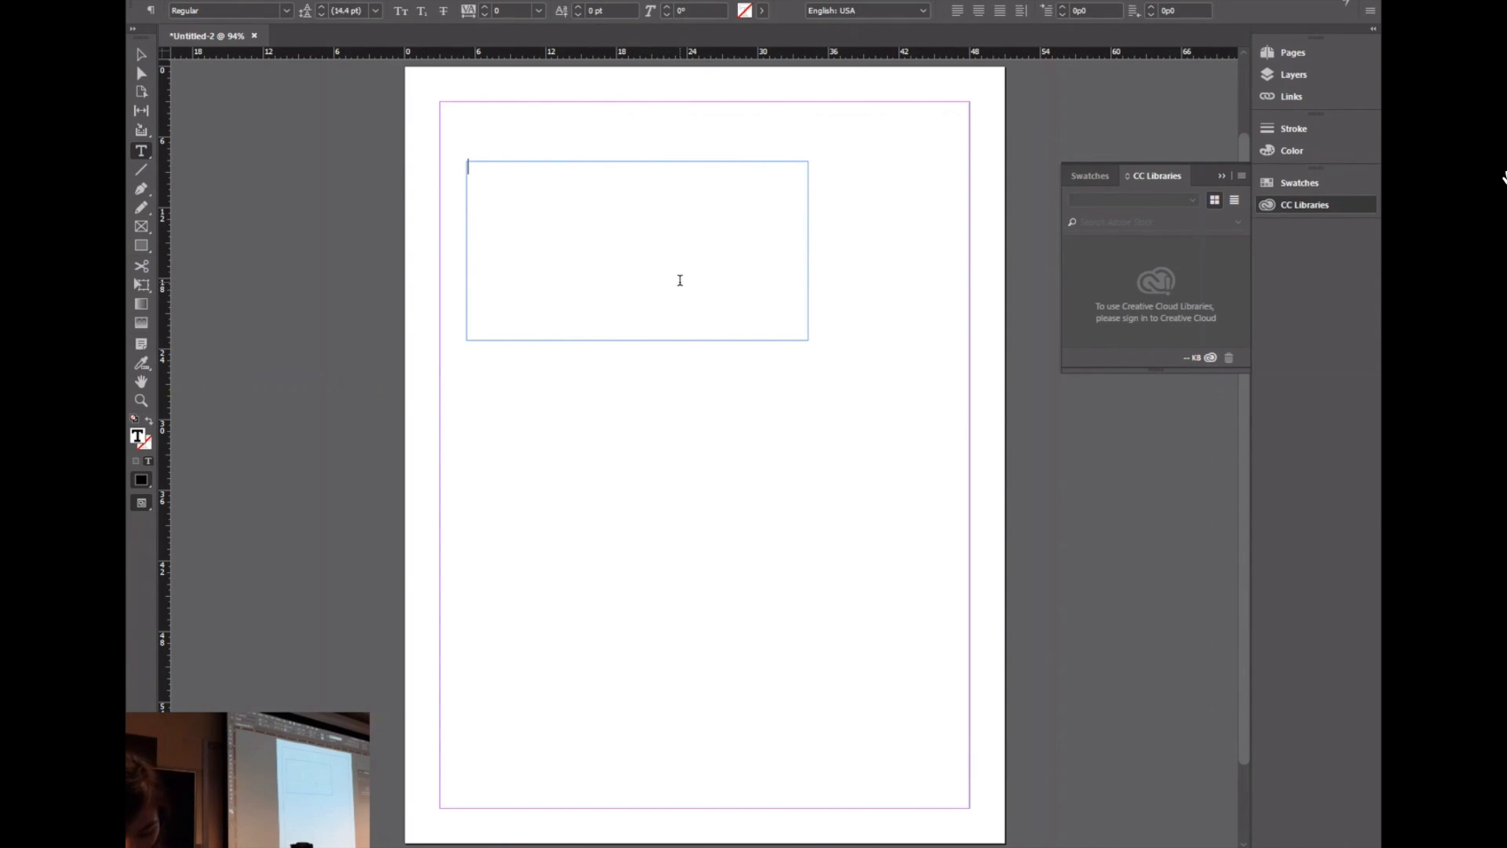
type("The fox ran over the")
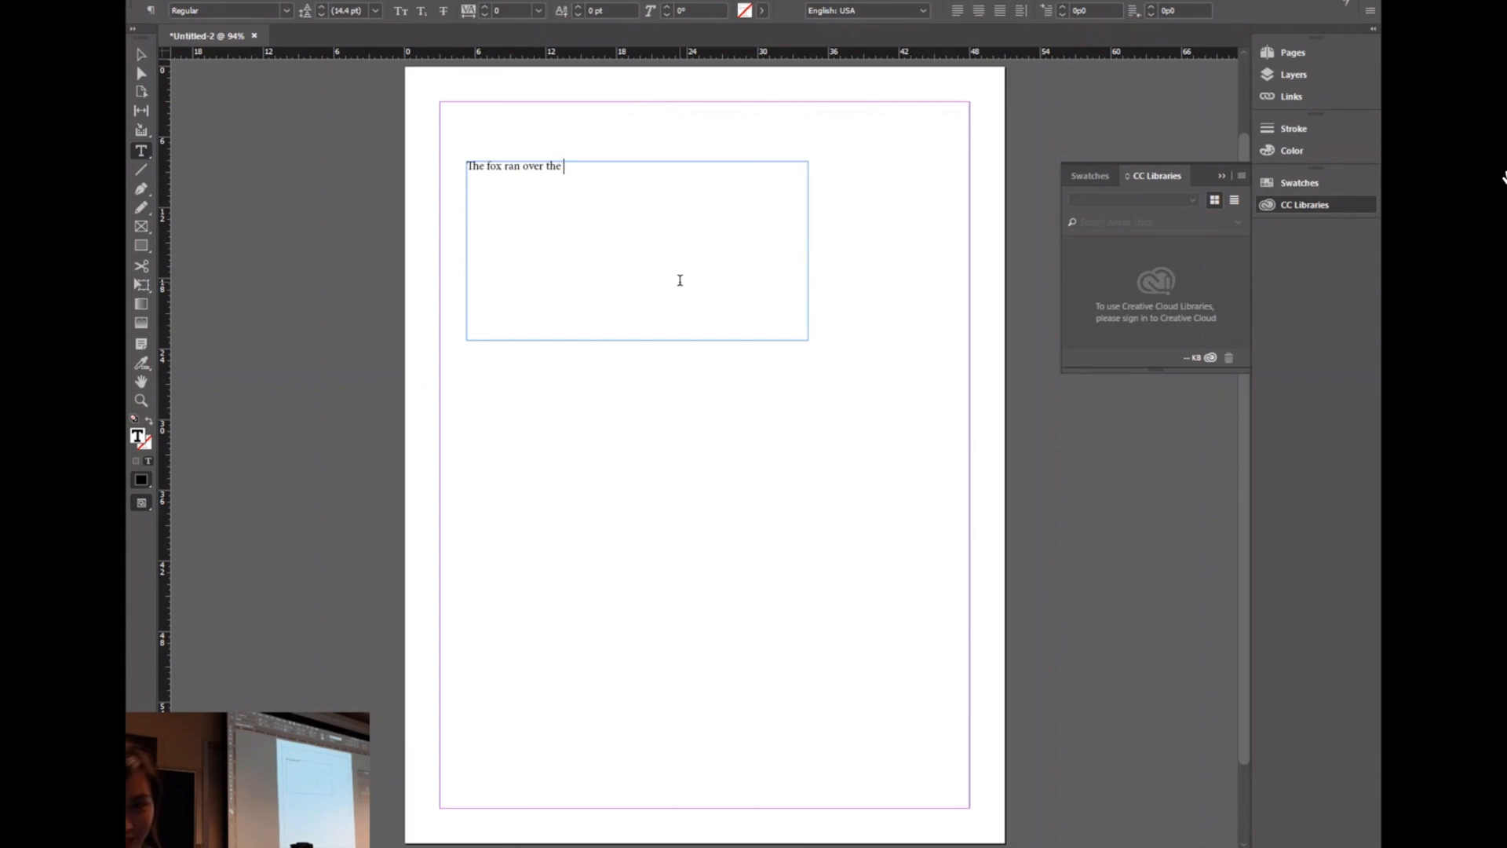
type(" fence")
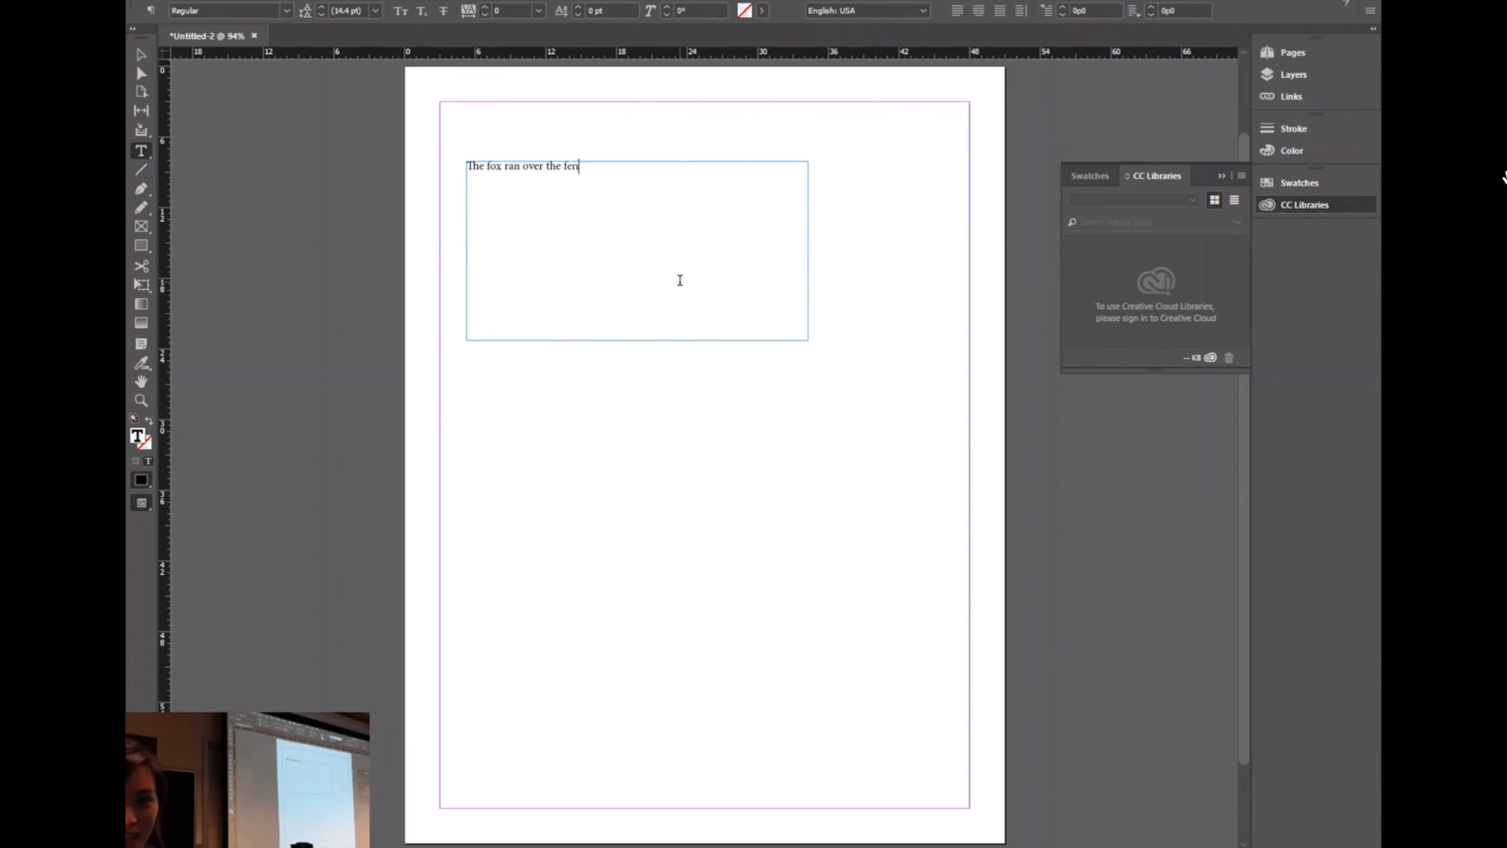
left_click(862, 202)
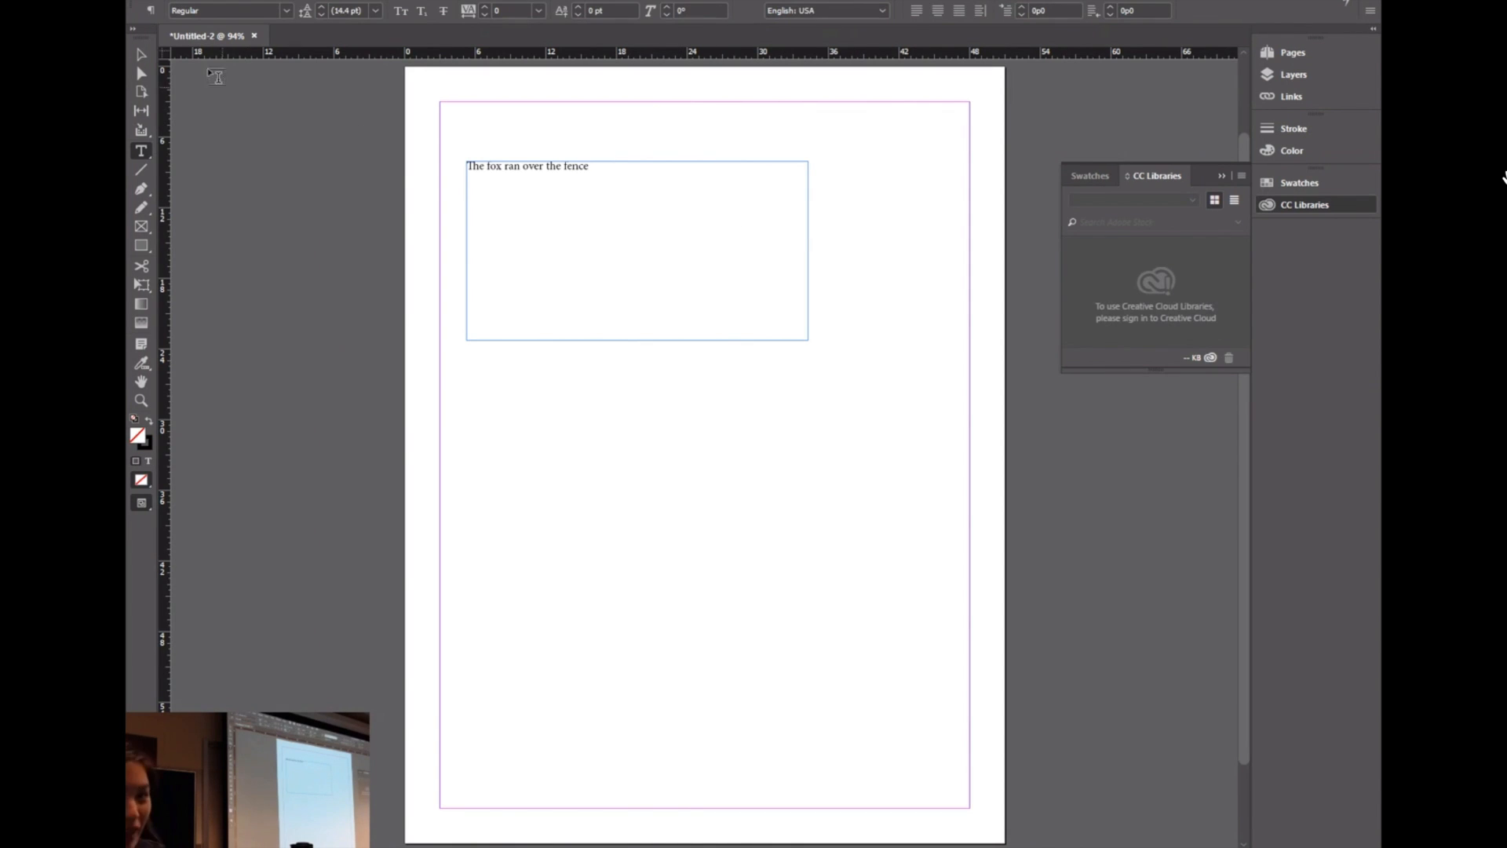
Step: Browse the font list and set the font at the end of the sentence to Arial, keeping the Regular style
left_click(593, 165)
key("alt+a")
left_click(614, 169)
left_click(287, 0)
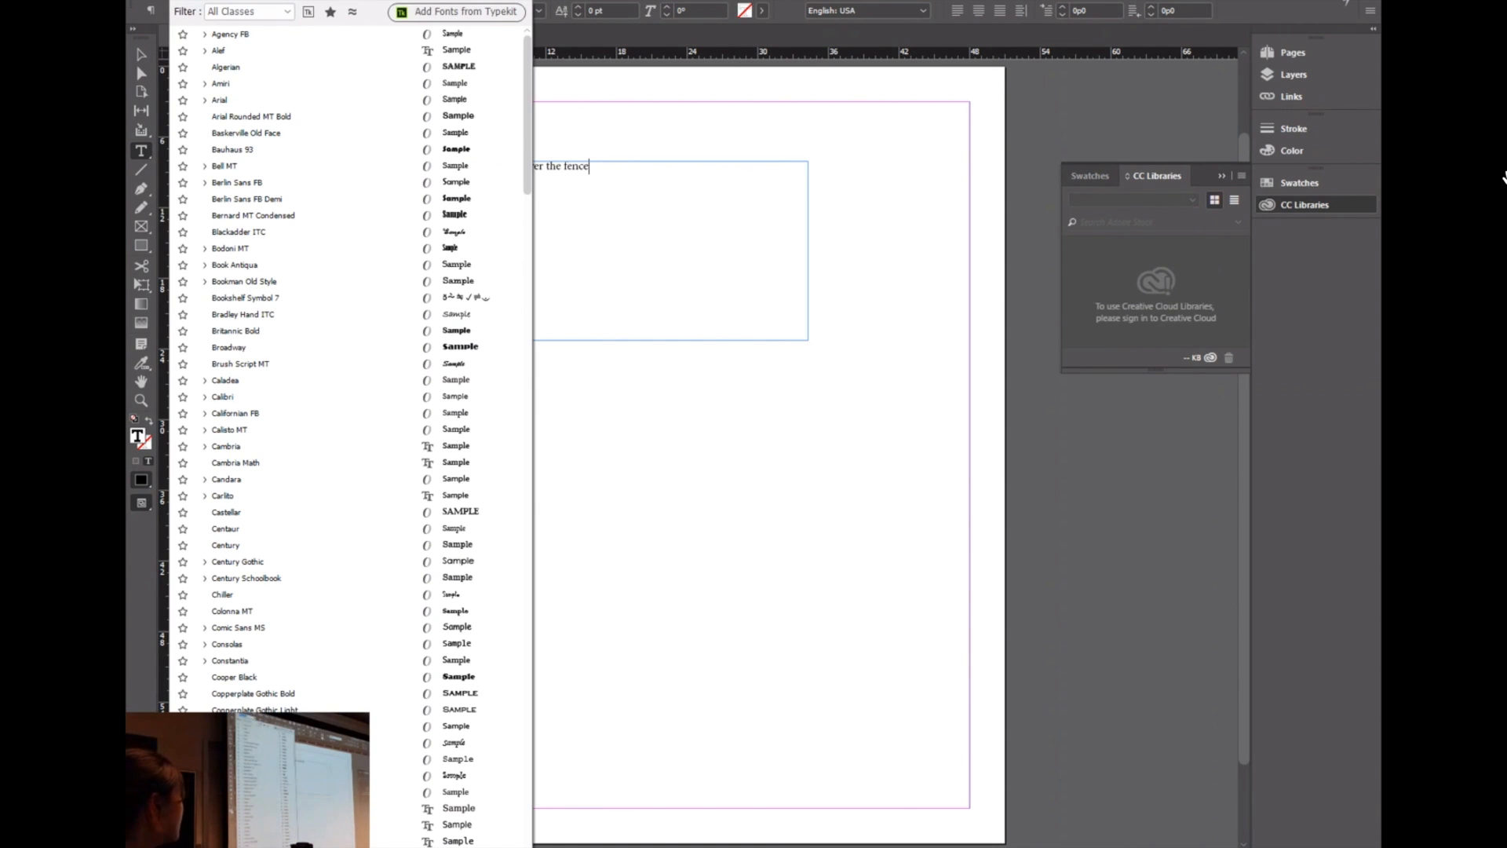
left_click(287, 1)
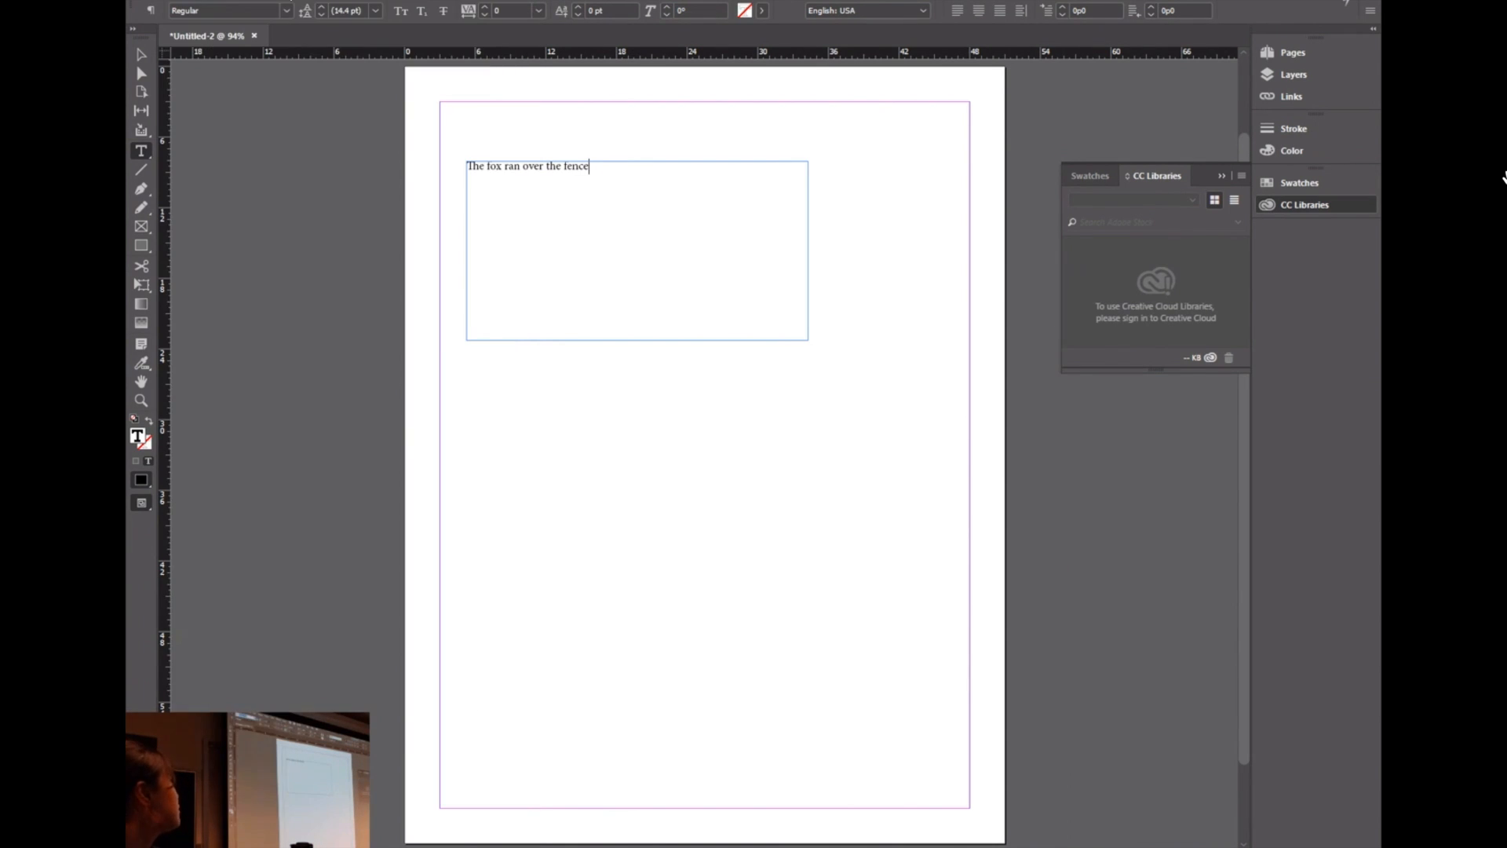
left_click(287, 1)
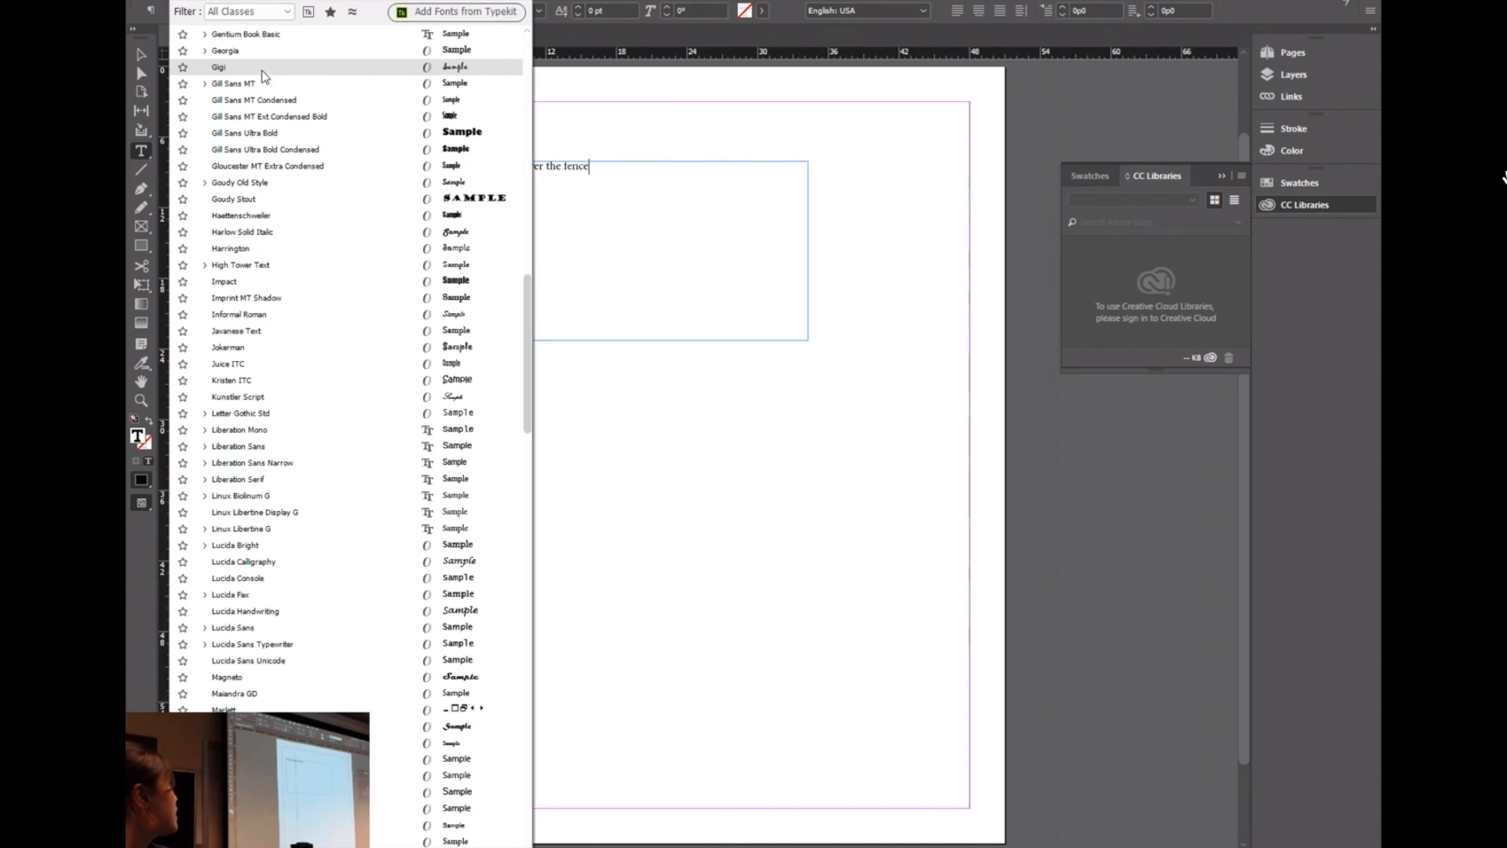
left_click(273, 2)
left_click(287, 11)
left_click(288, 1)
left_click(287, 1)
left_click(280, 132)
left_click(288, 10)
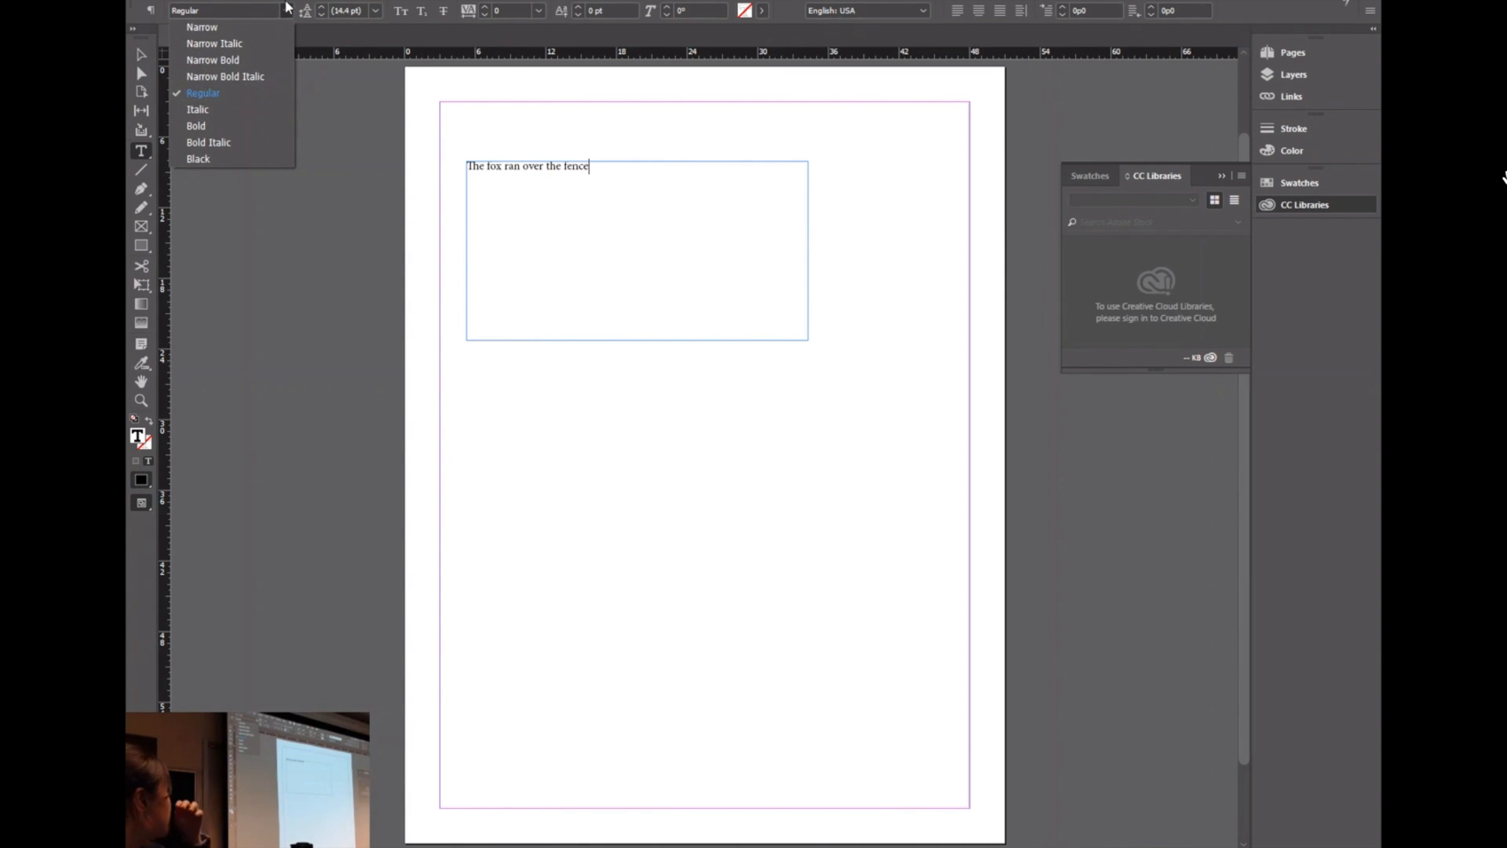
left_click(287, 5)
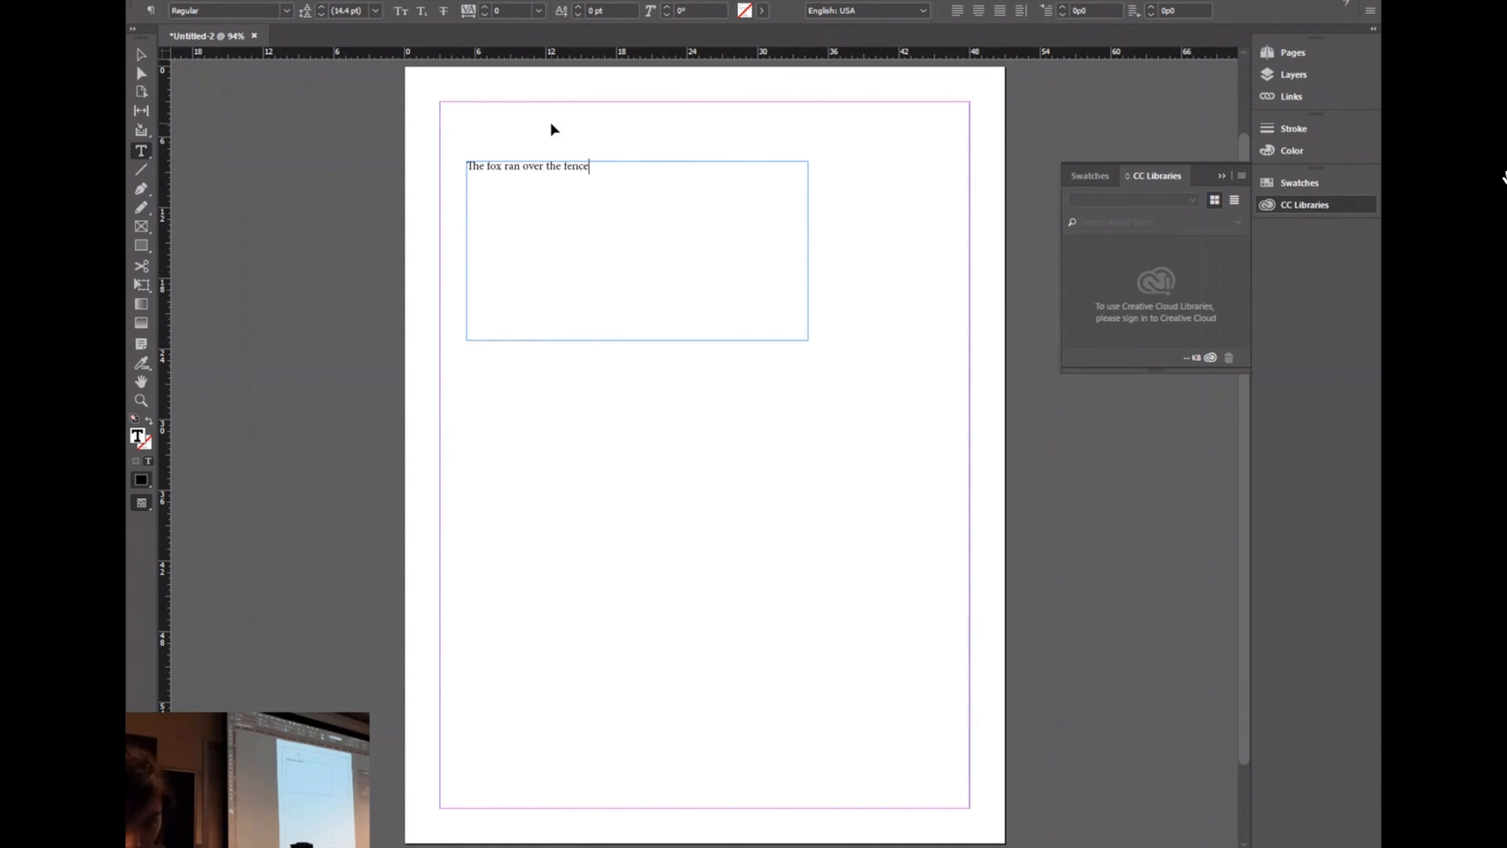
Step: Set the font size of the whole sentence to 20 pt and raise it slightly in small increments
key("ctrl+a")
double_click(346, 0)
type("20")
key("Return")
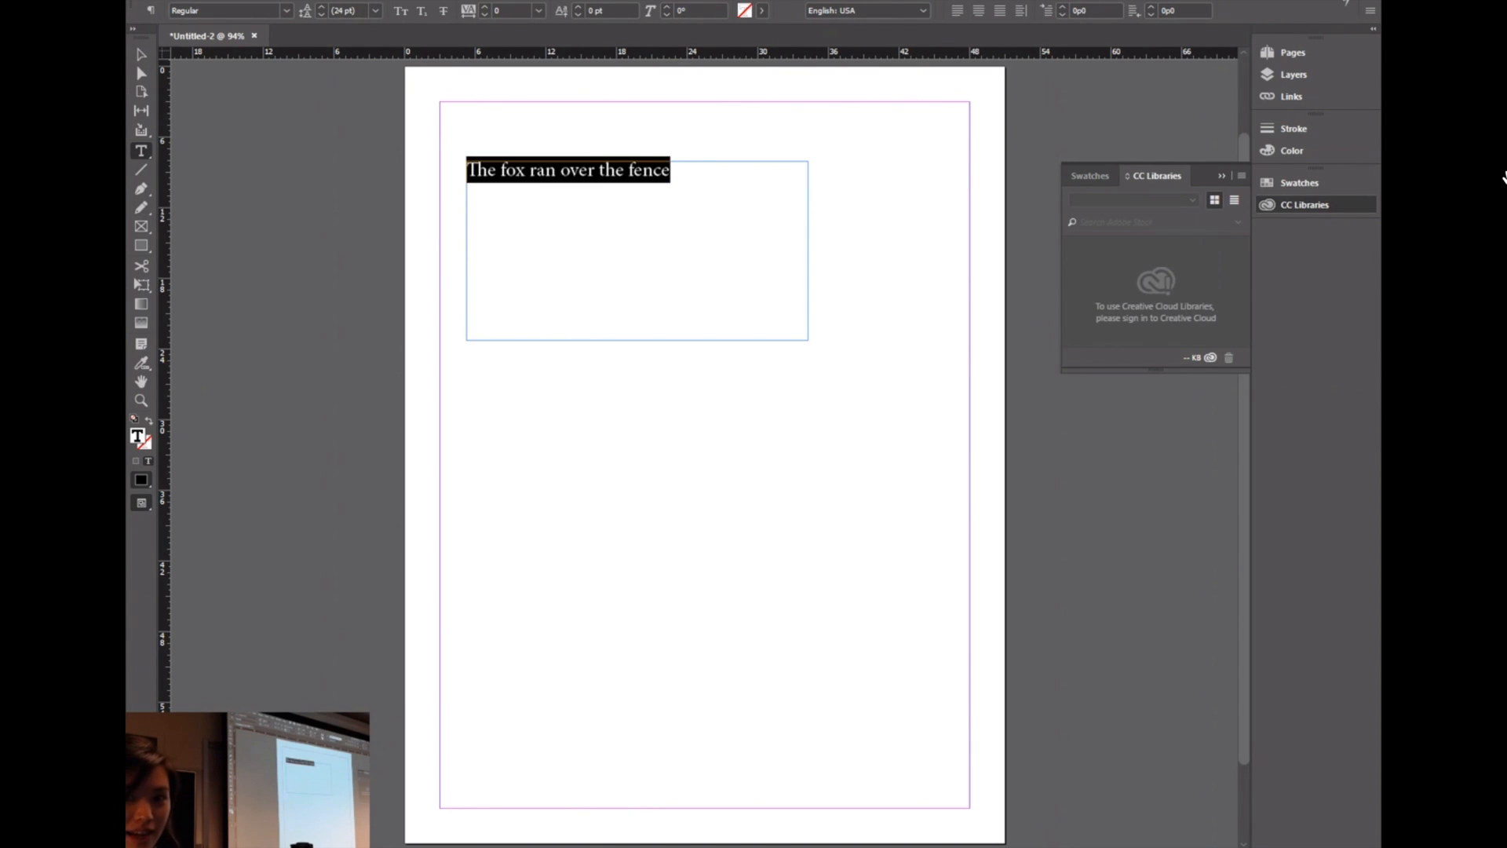
left_click(321, 0)
left_click(320, 0)
left_click(321, 0)
left_click(321, 0)
left_click(321, 0)
left_click(321, 0)
left_click(321, 0)
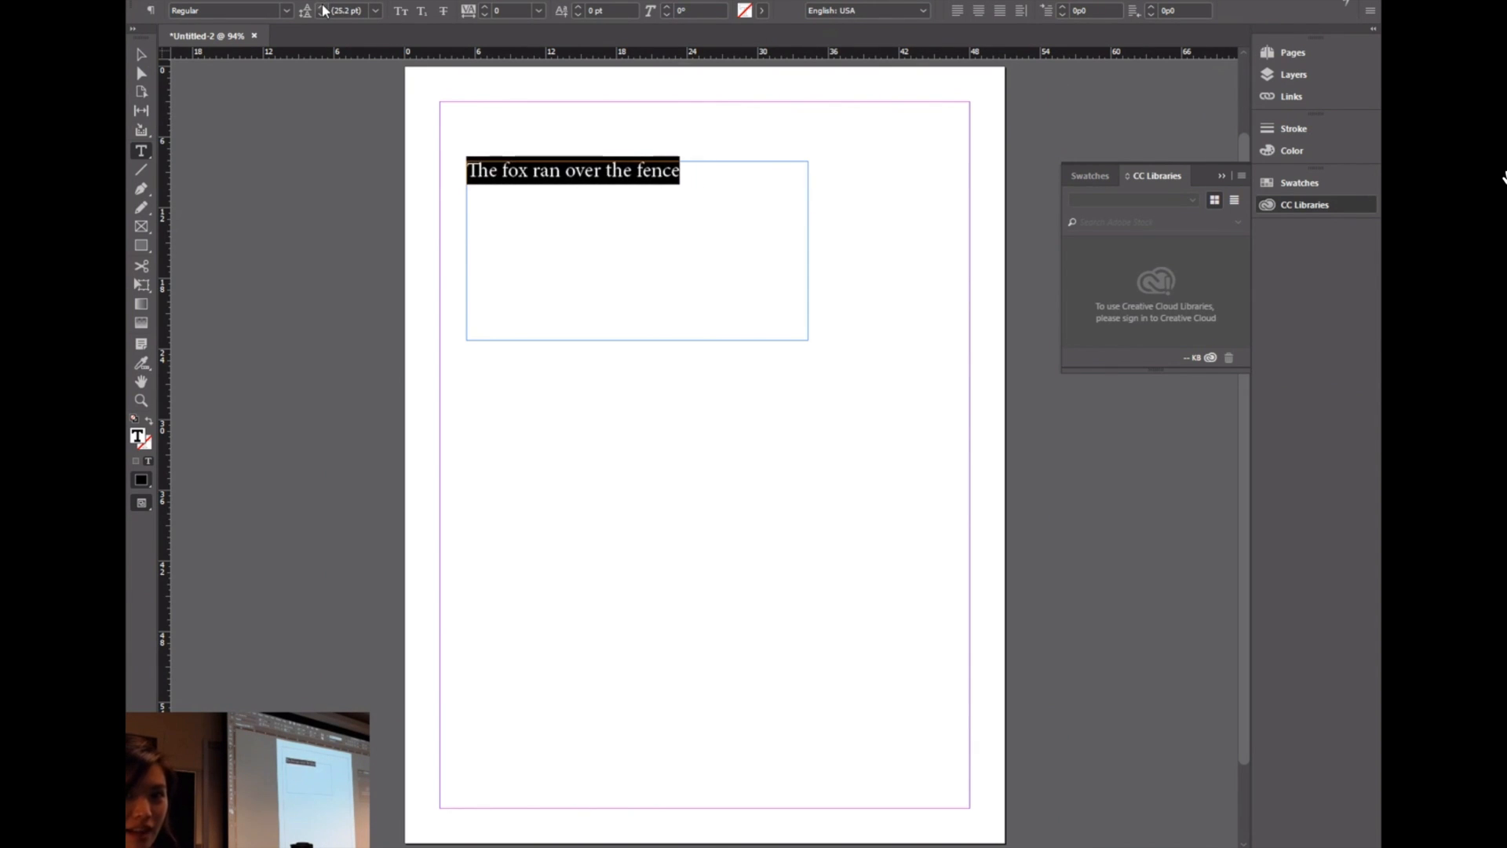
Step: Add a second line reading "Extra text" and increase the leading of all the text to 44 pt
left_click(718, 191)
type("Extra text")
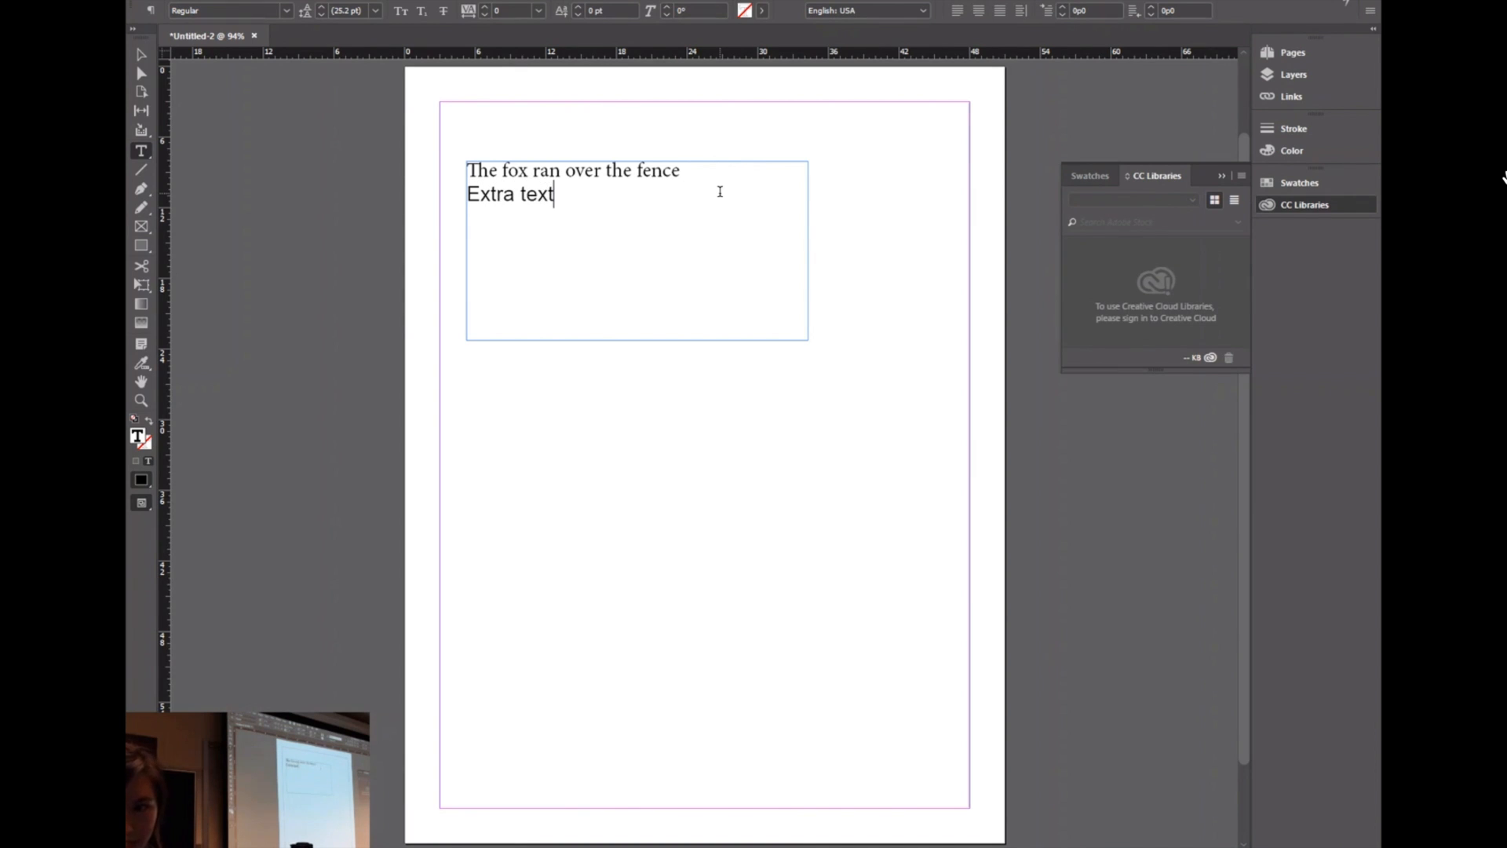
key("ctrl+a")
left_click(322, 6)
left_click(323, 6)
left_click(322, 7)
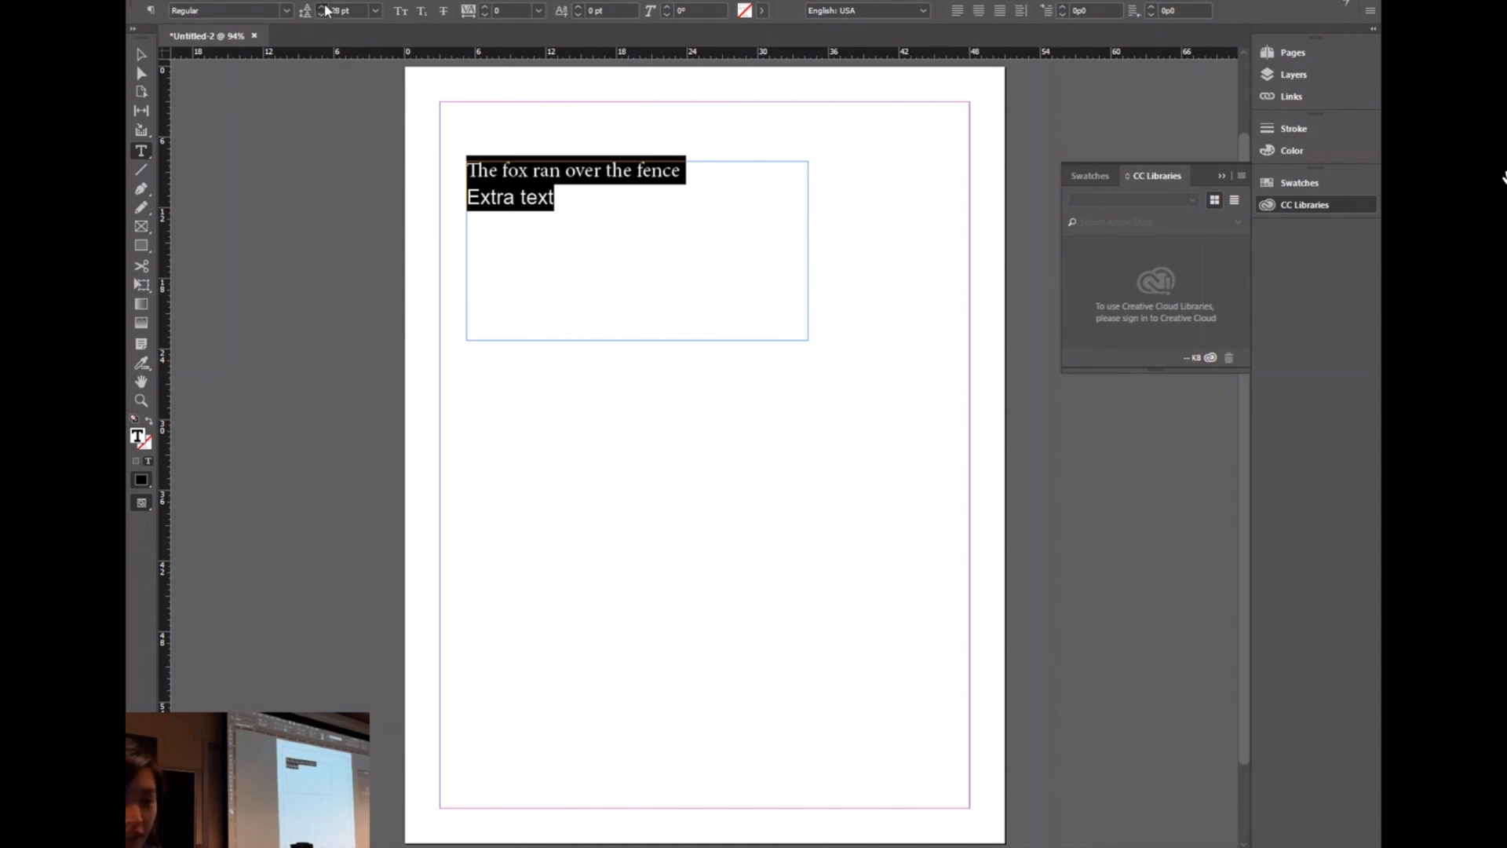
left_click(324, 7)
left_click(324, 7)
left_click(324, 7)
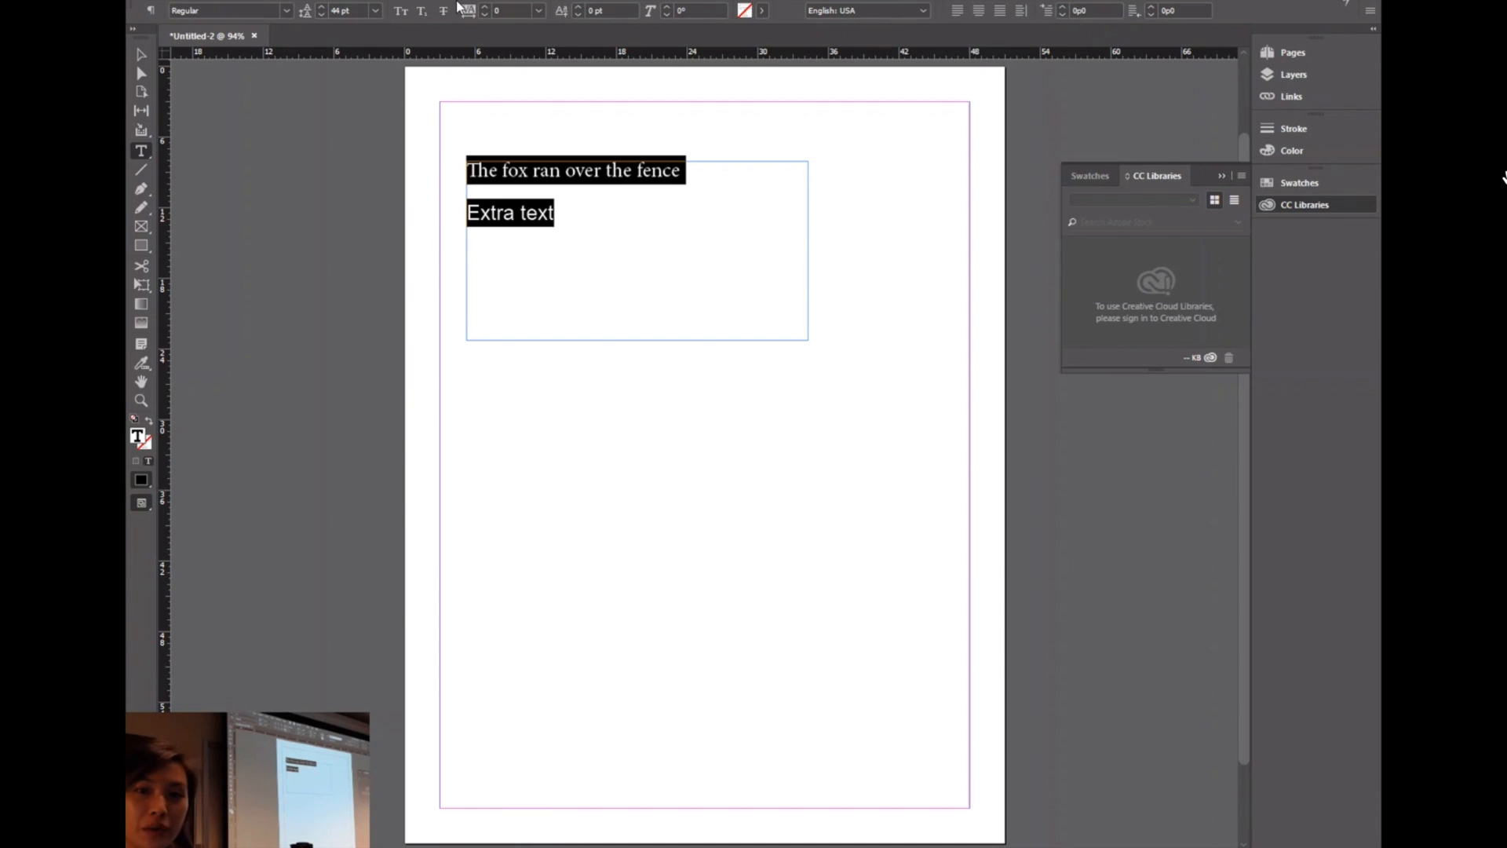
Step: Give all the text in the frame a yellow fill and a black stroke
left_click(763, 8)
left_click(666, 142)
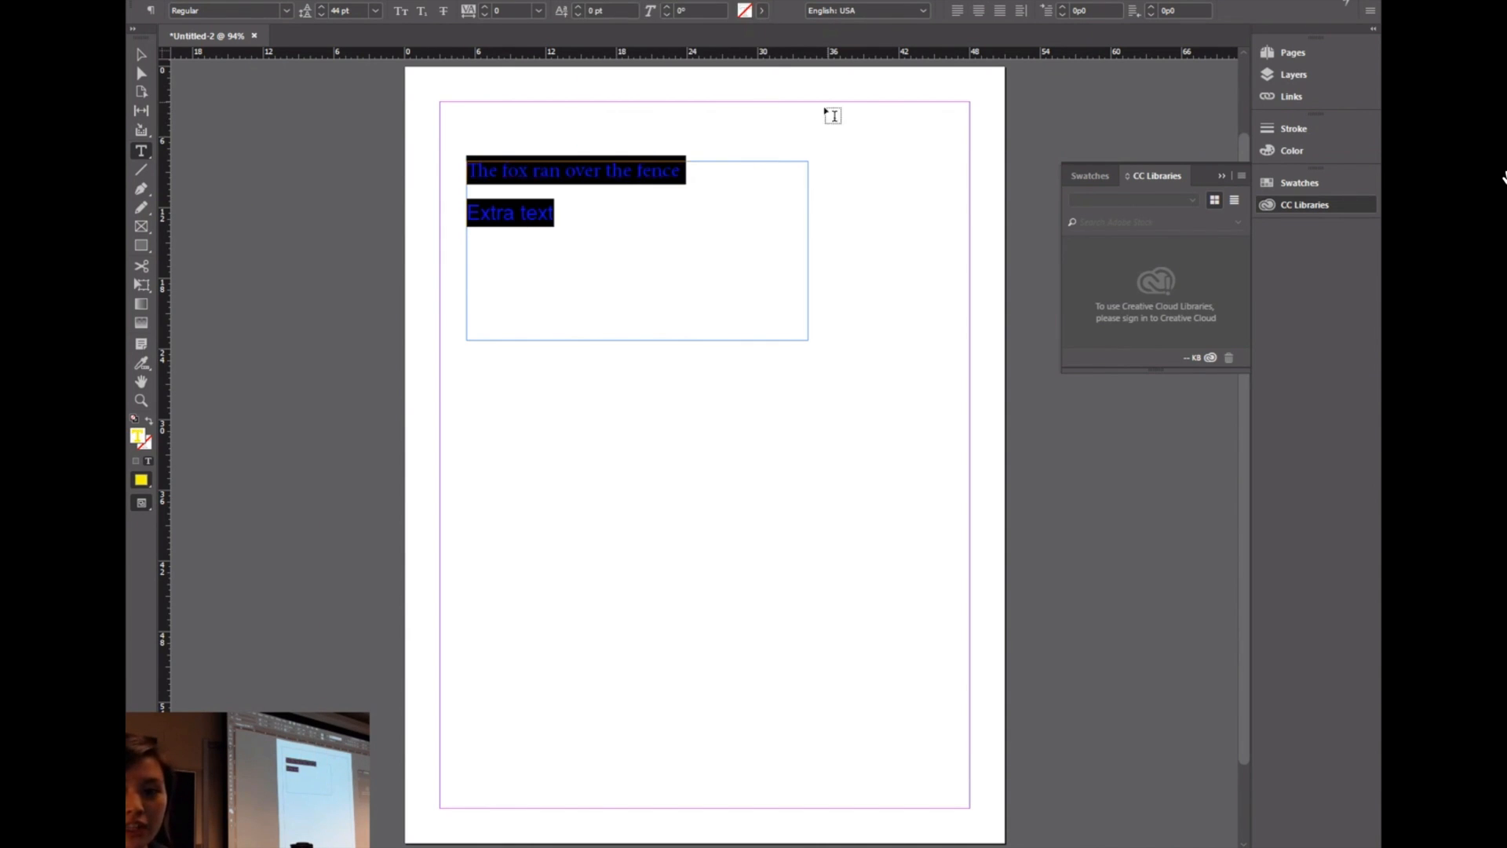
left_click(716, 174)
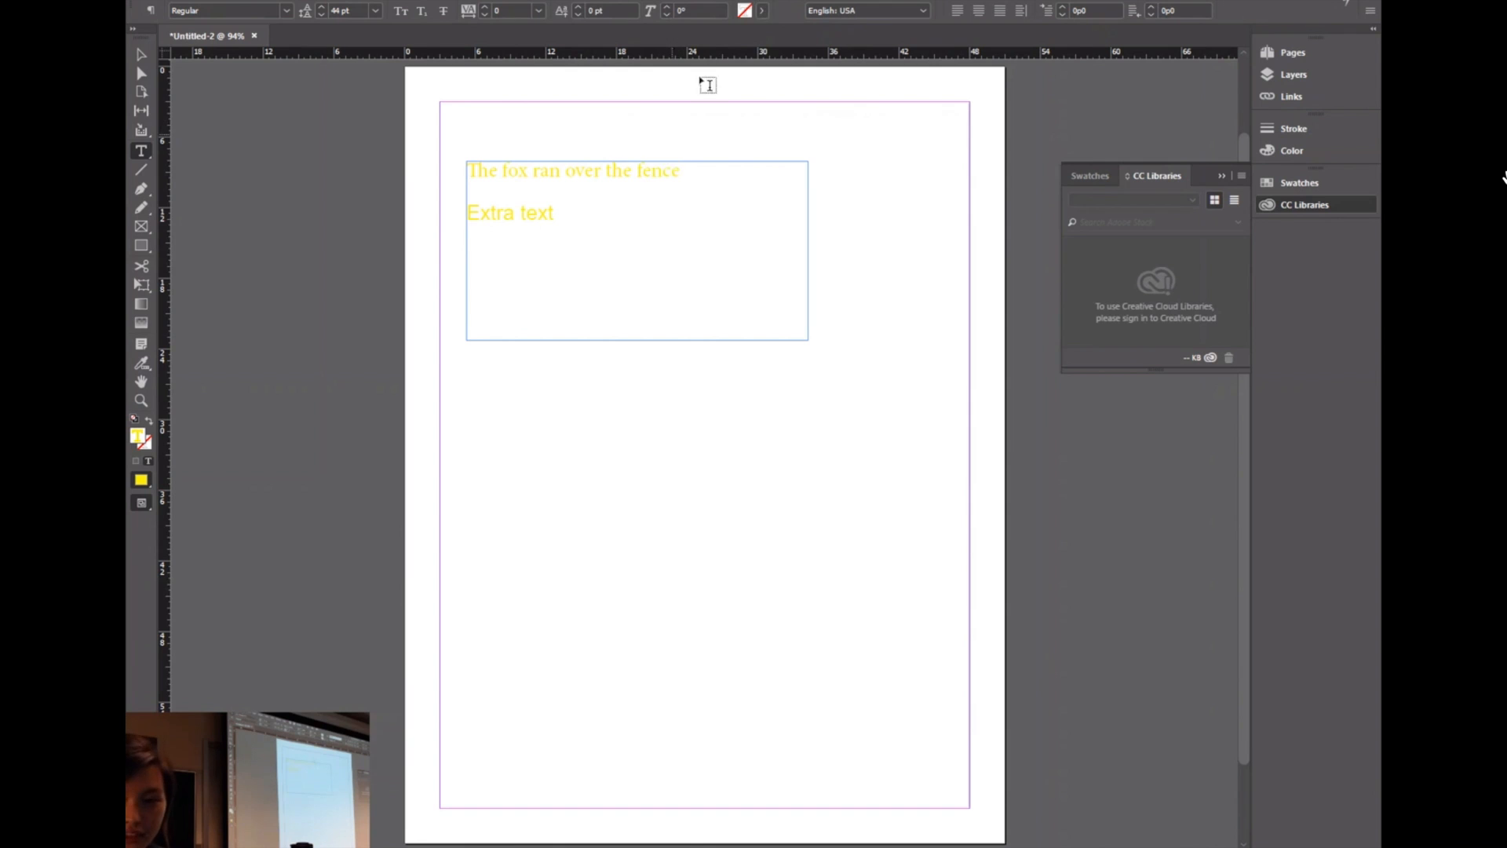
key("ctrl+a")
left_click(762, 10)
left_click(657, 102)
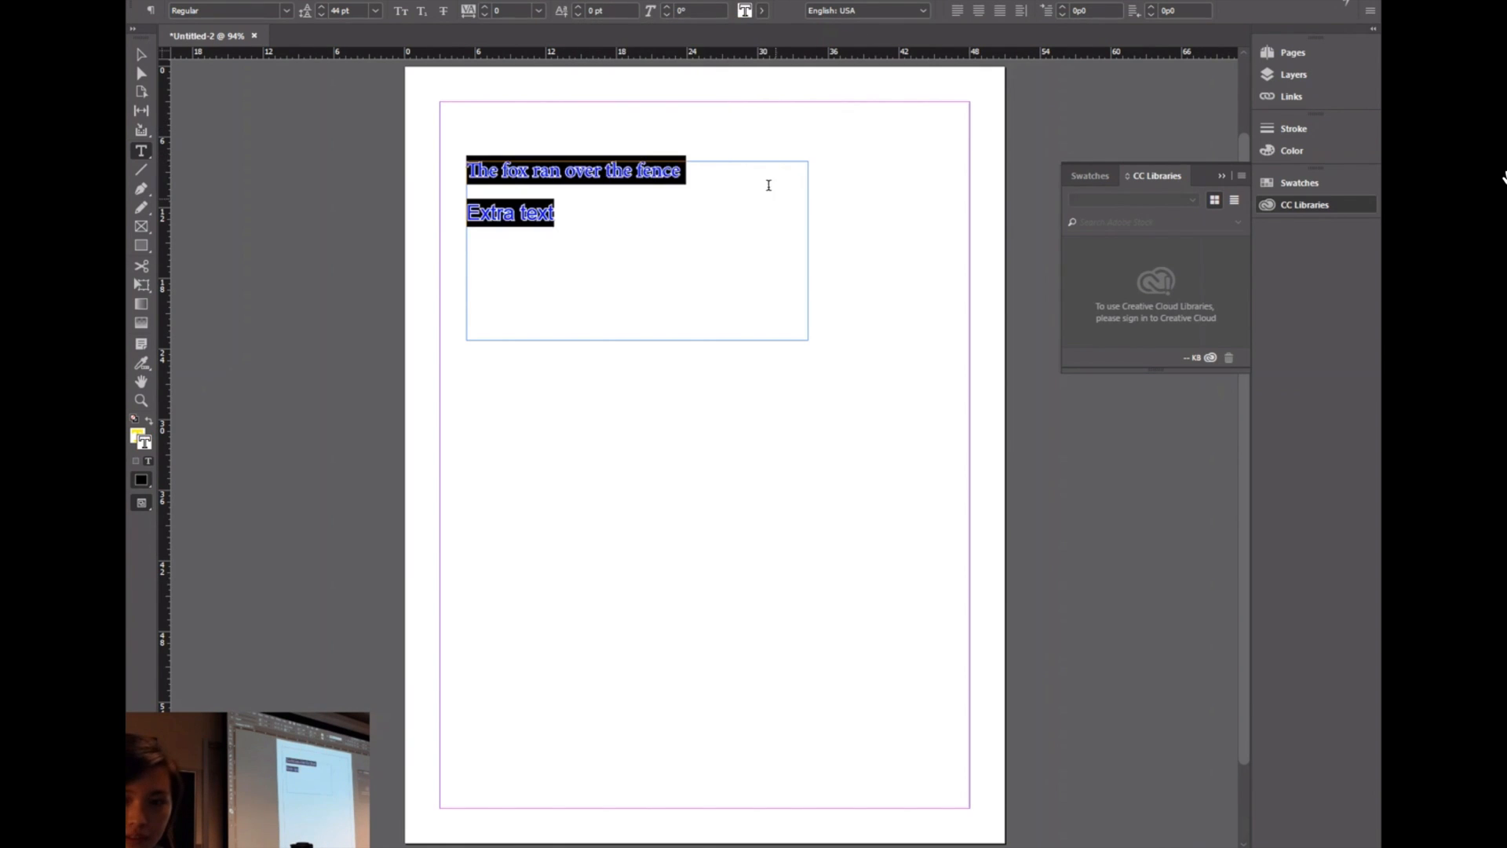
left_click(774, 195)
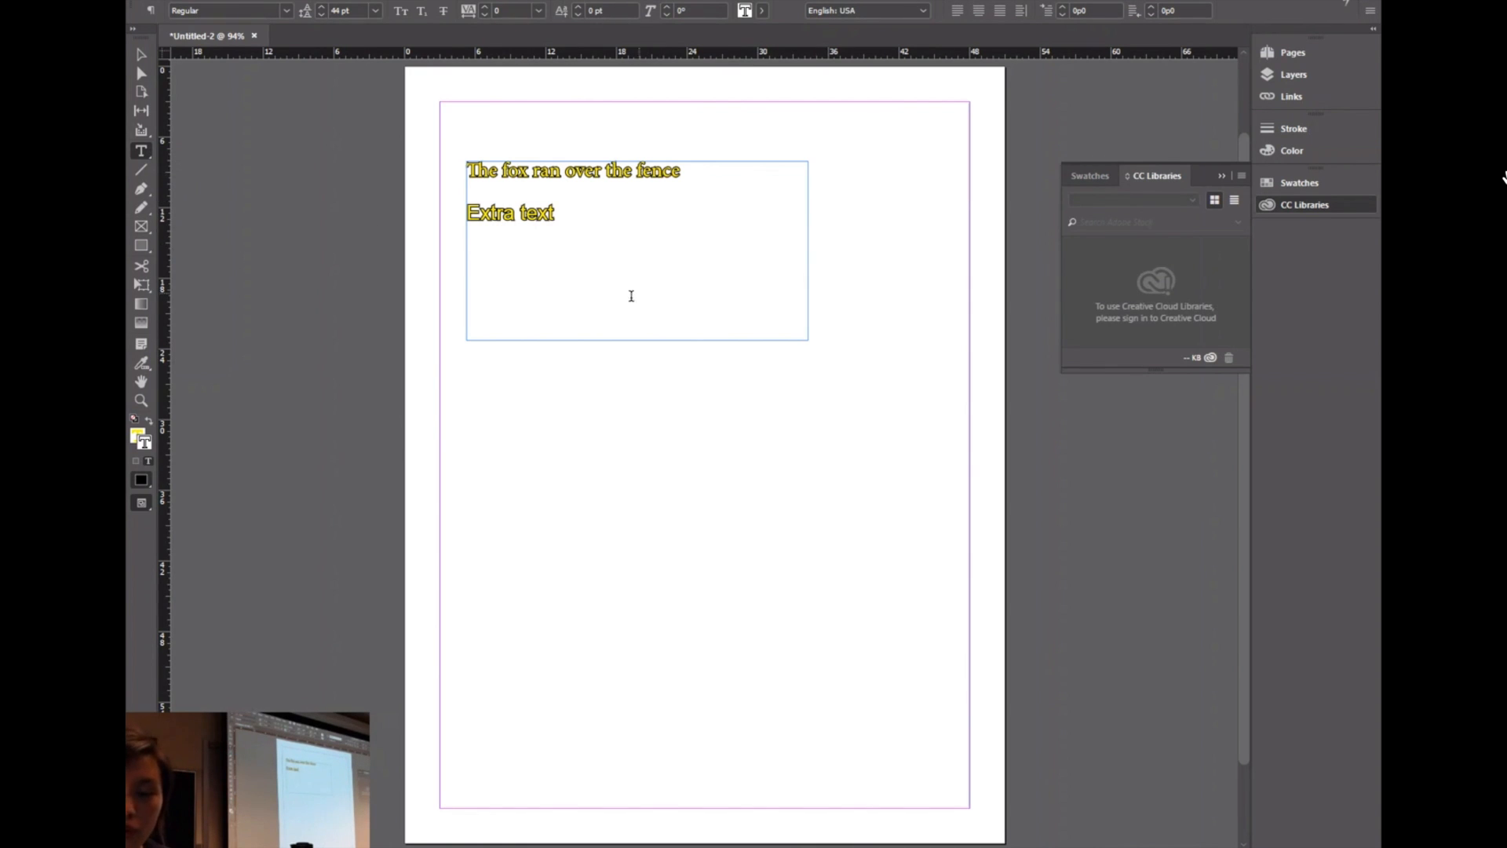
Step: Append random filler characters after "Extra text" until the text overflows its frame
type("auigdas")
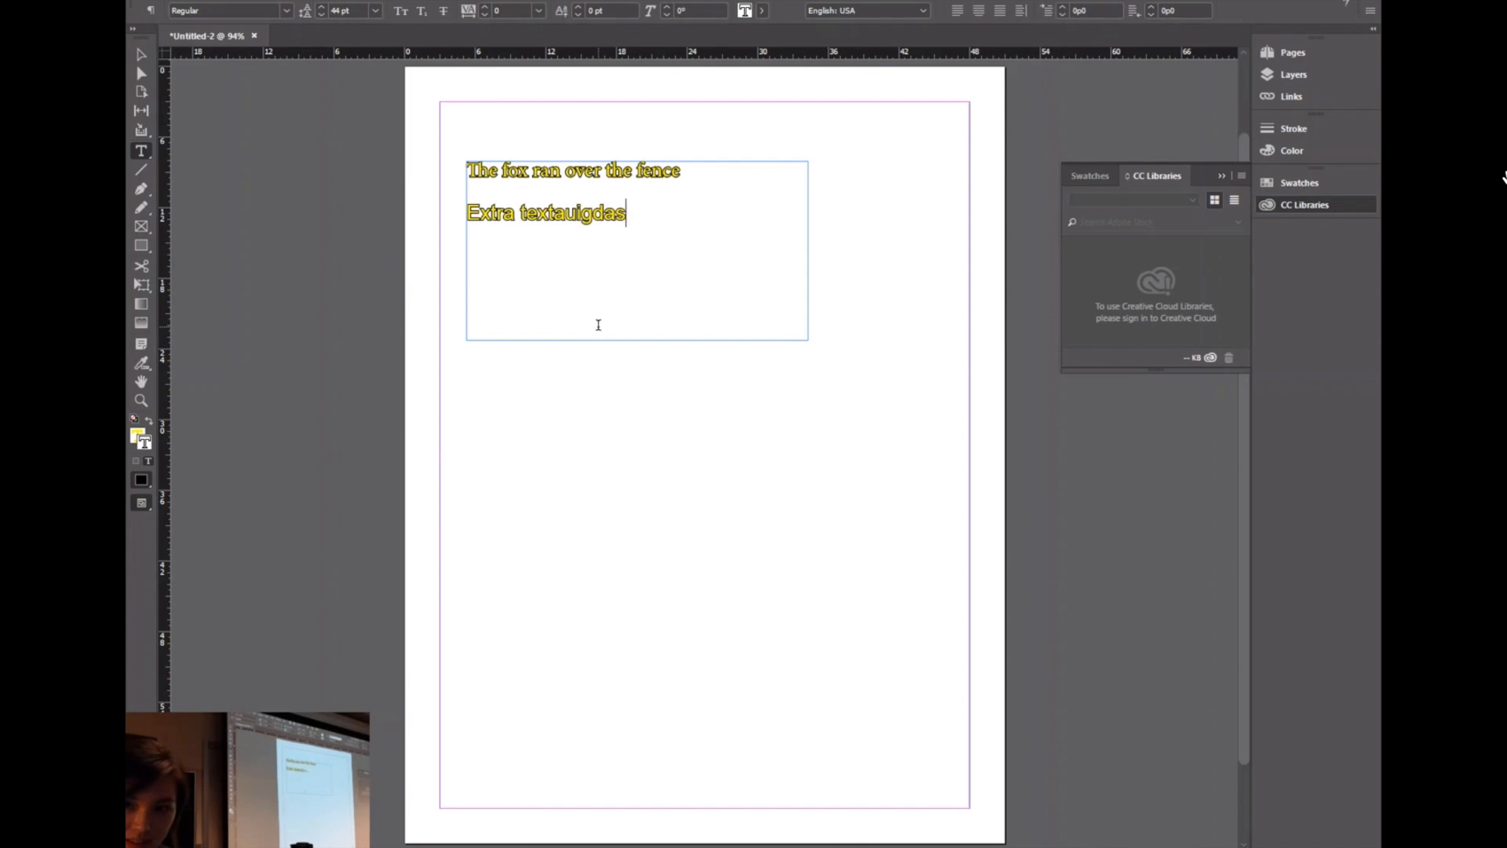
type("ssssssssssssssssssssssssssssssssssssssssssssssssss")
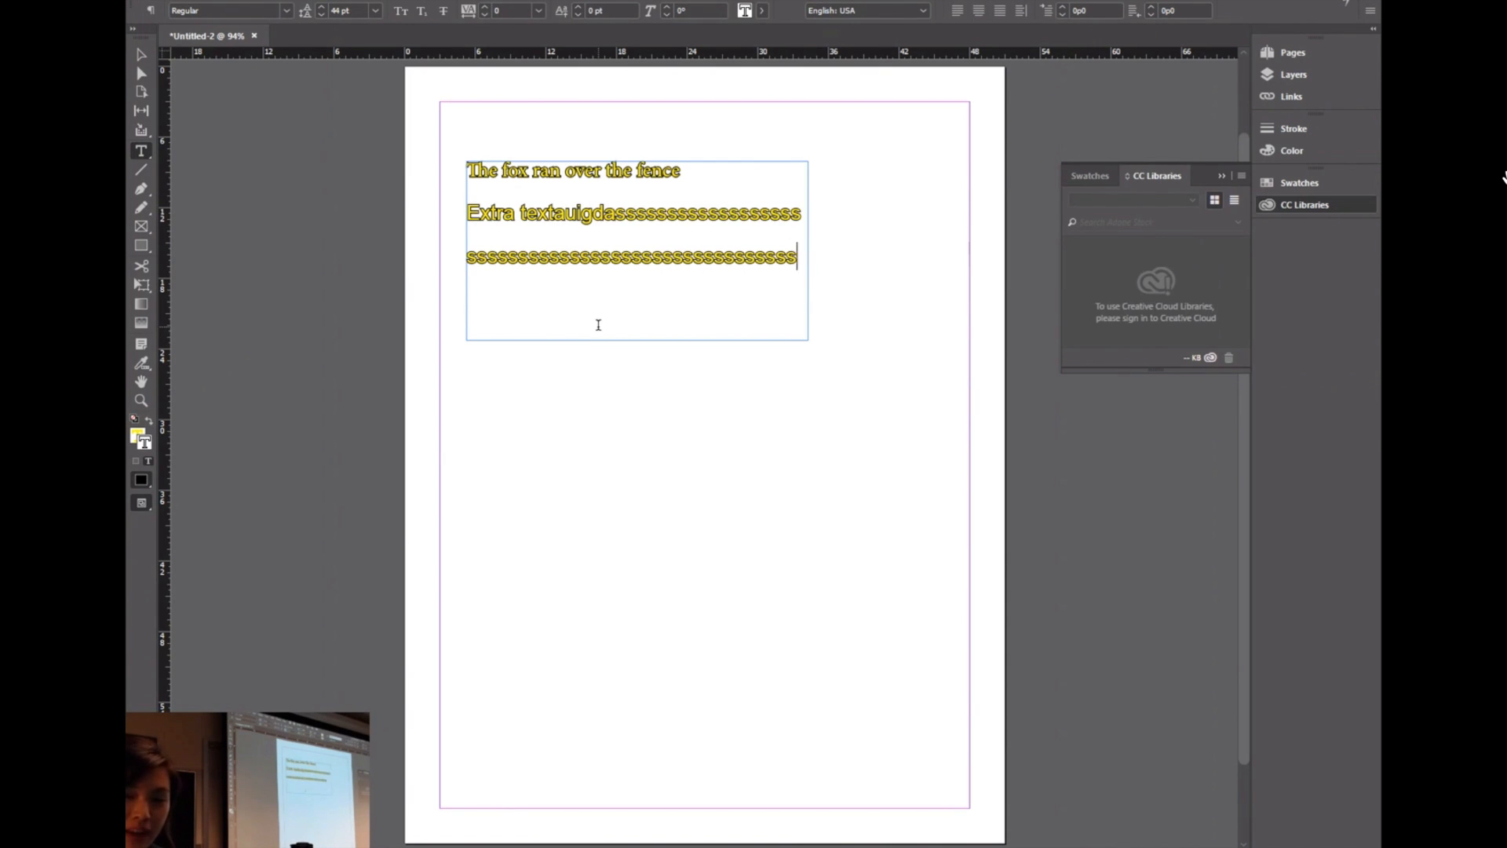
type("sssssssssssssssssssssgsdguisdags-")
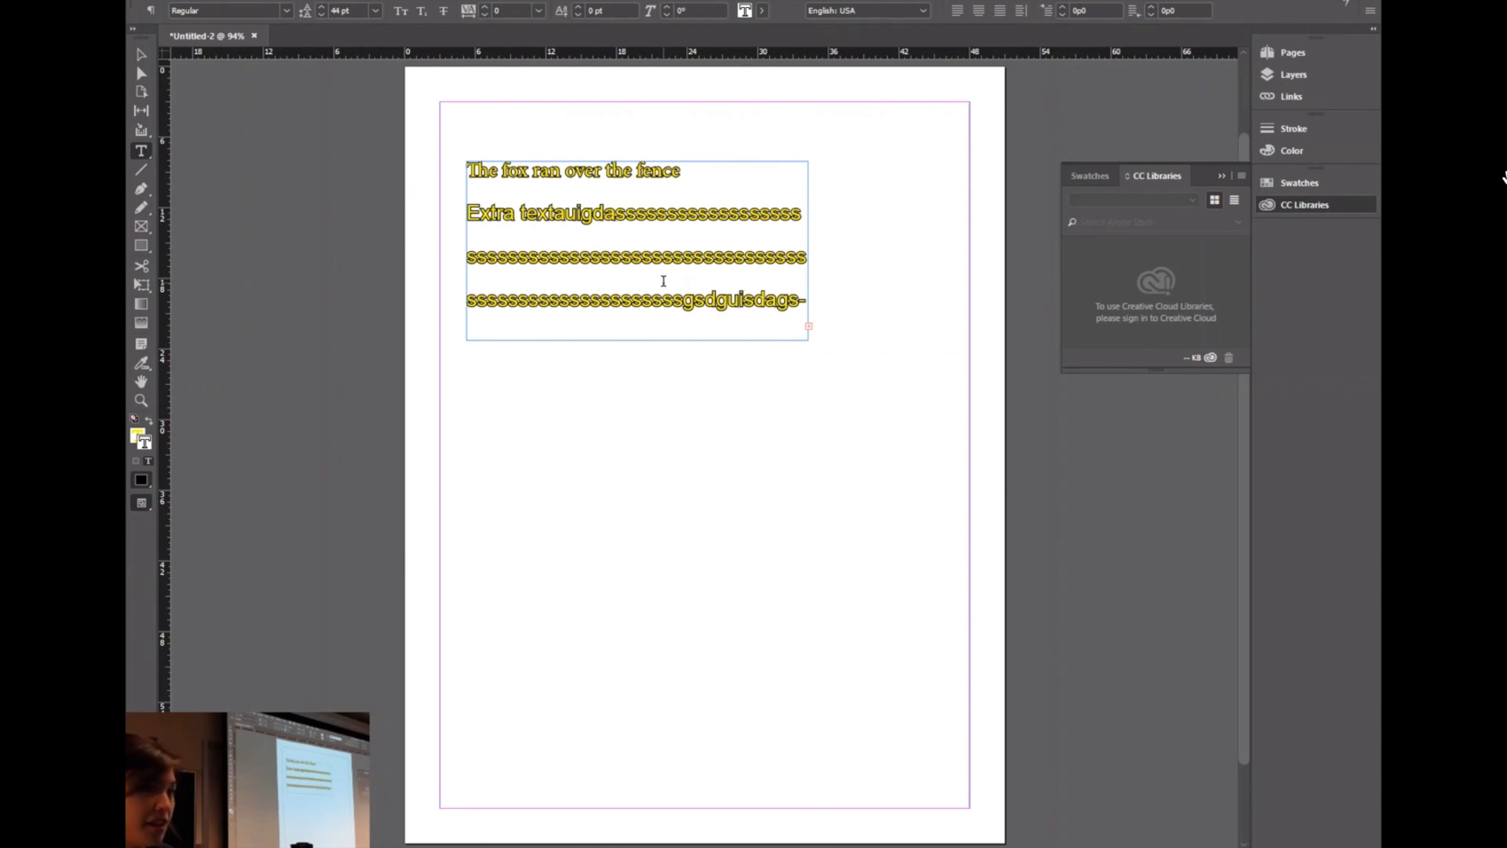
Step: Draw a second text frame about 18 picas high below the first and thread the first frame's overflow text into it
left_click_drag(720, 379, 936, 590)
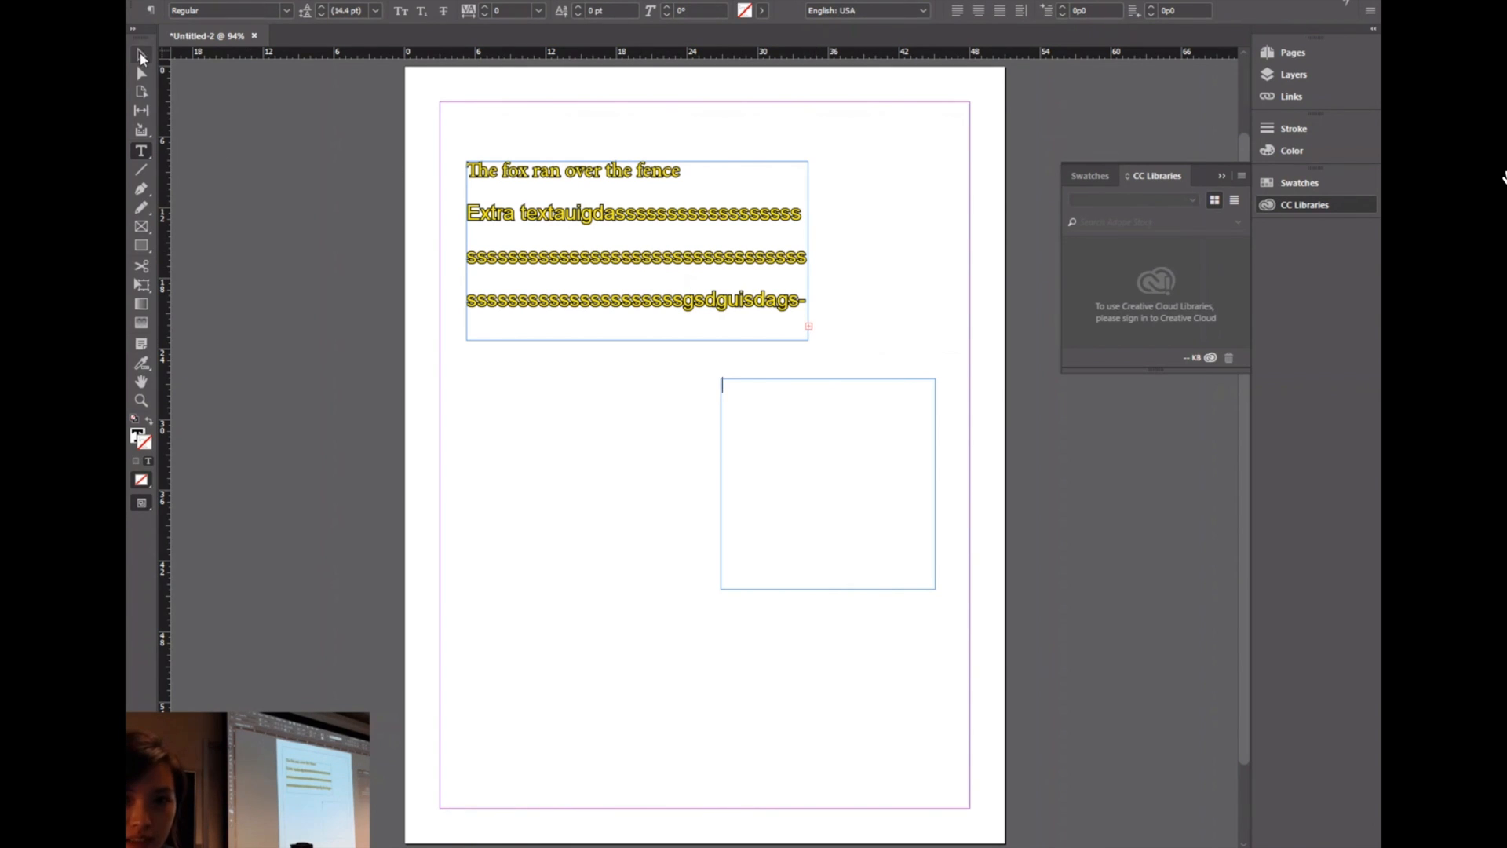
left_click(141, 57)
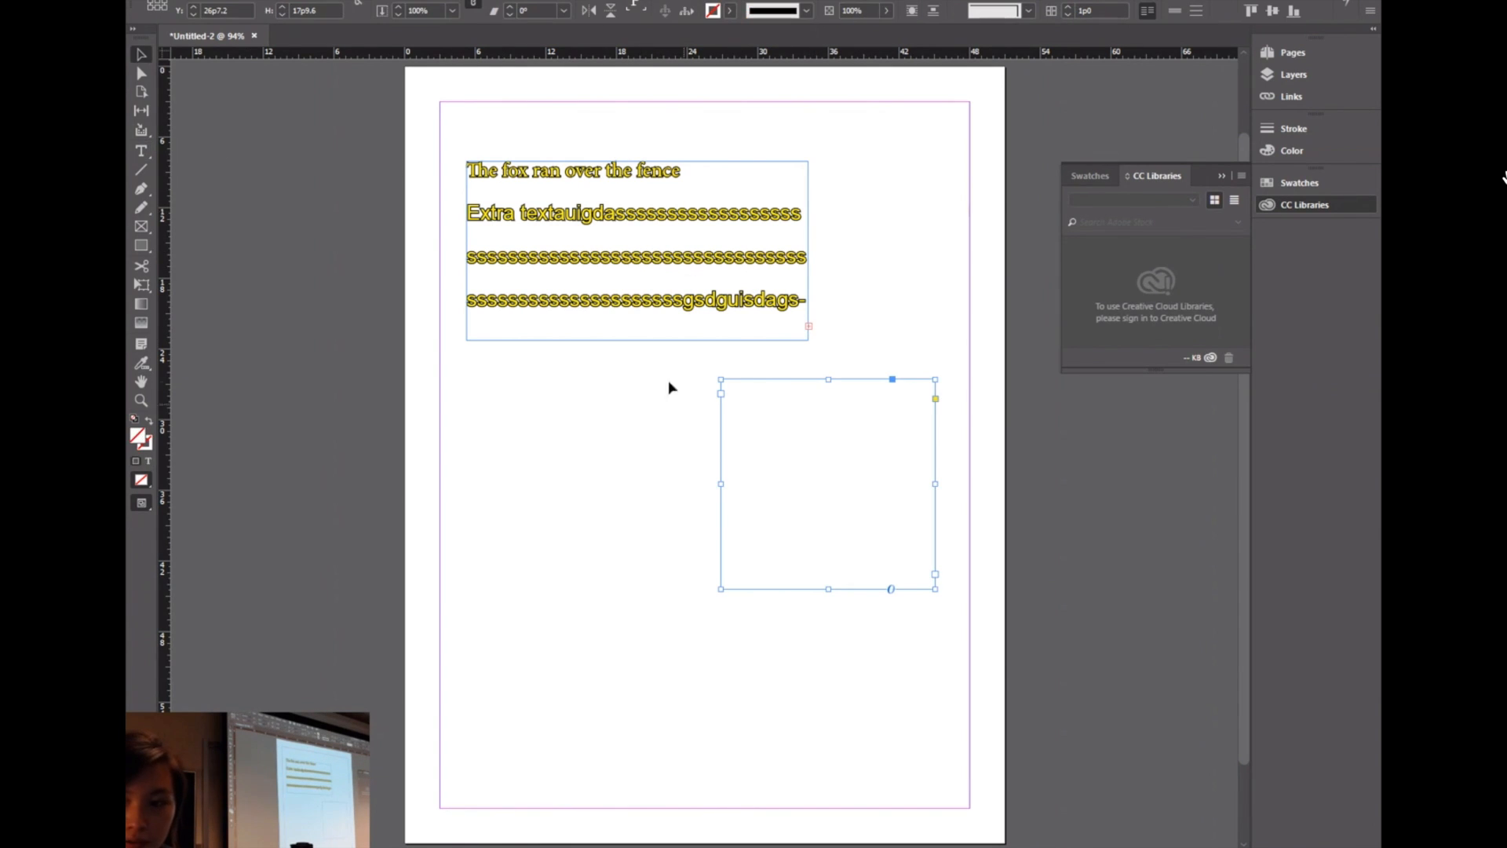
left_click(809, 327)
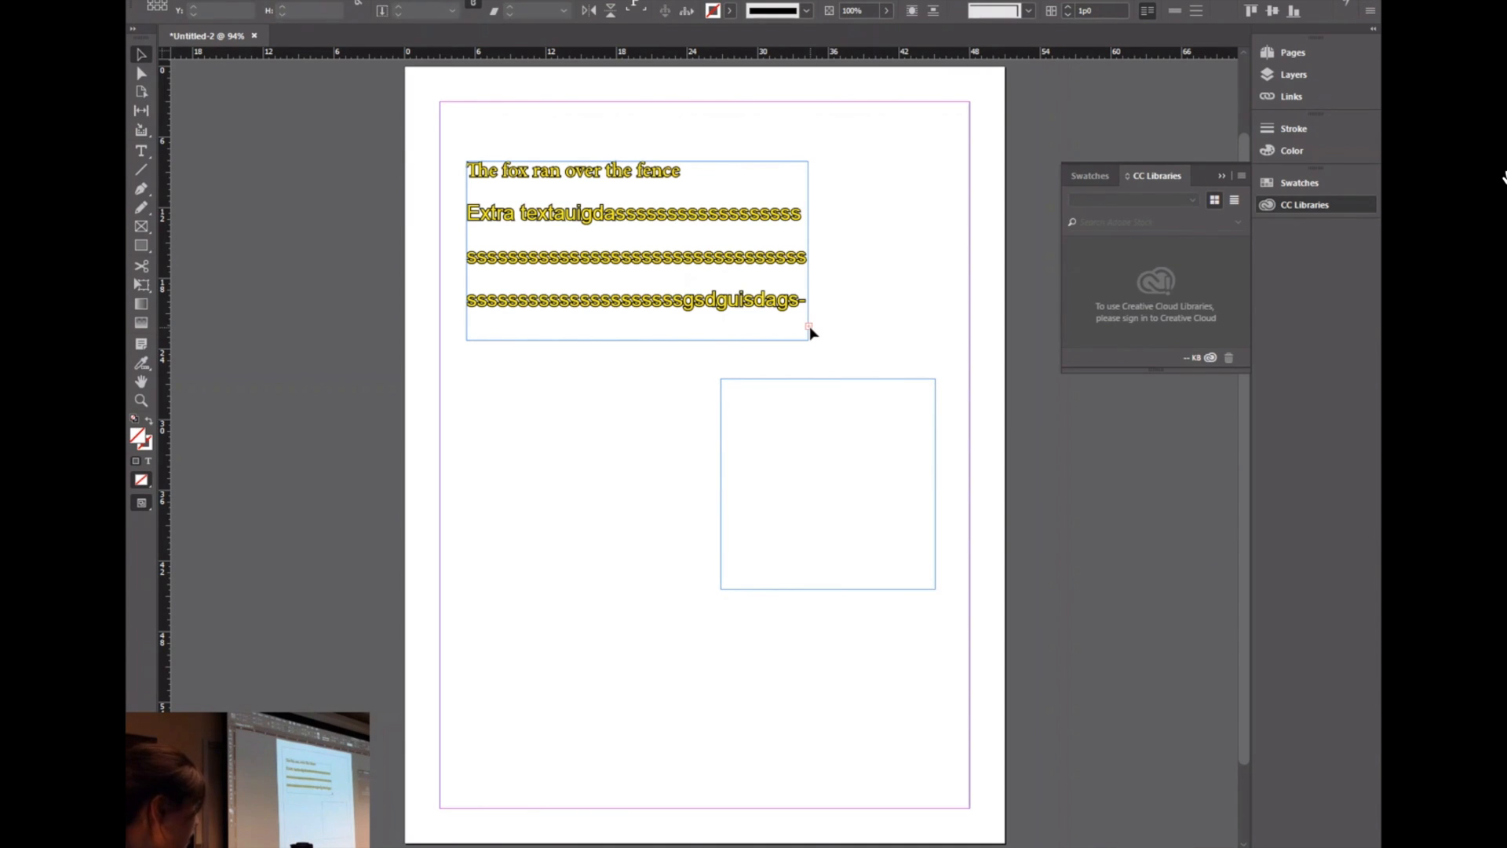
left_click(792, 464)
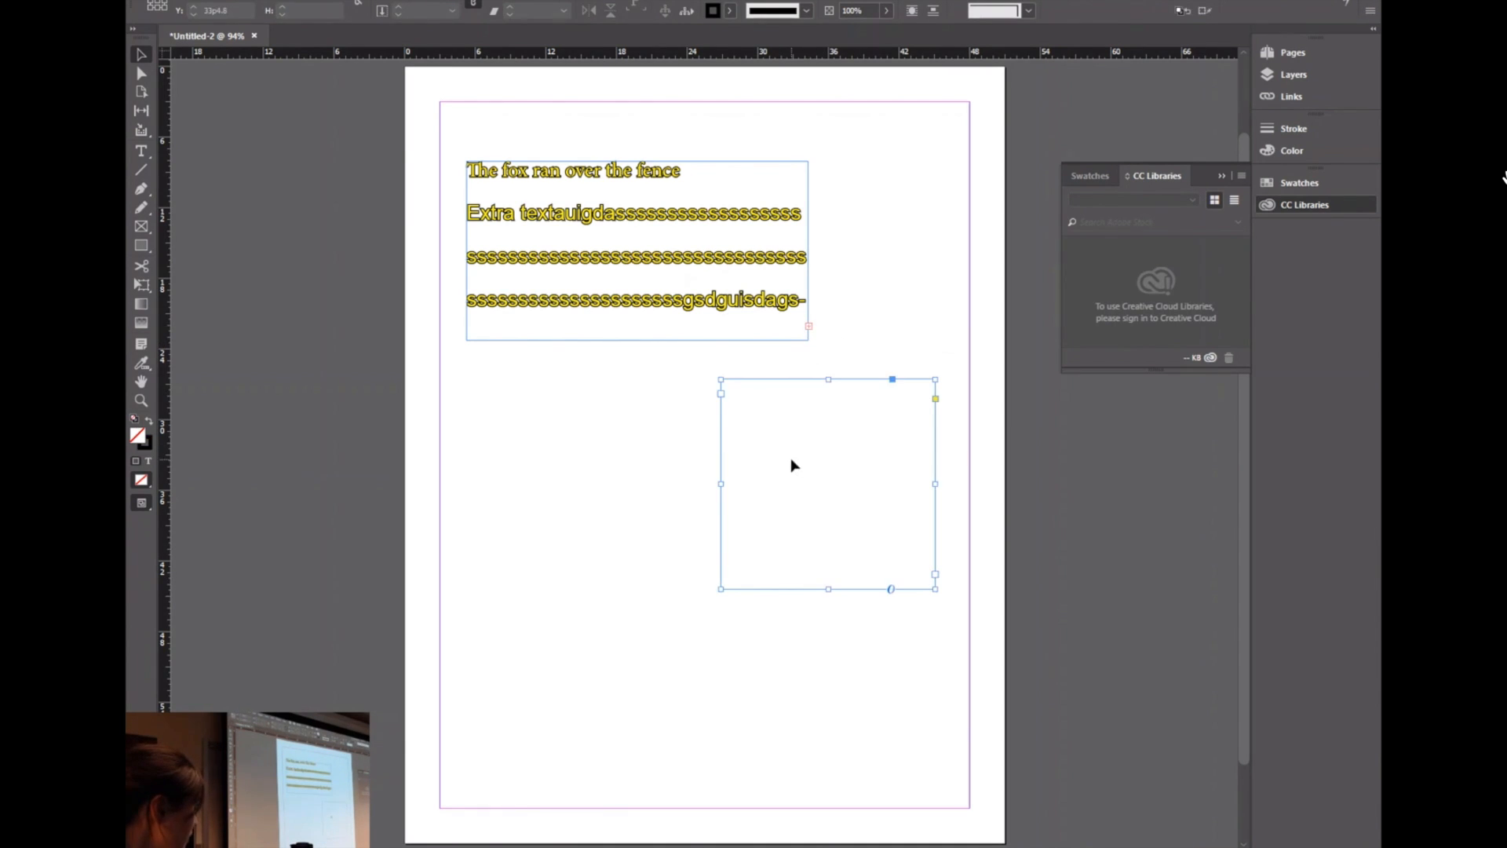
left_click(809, 326)
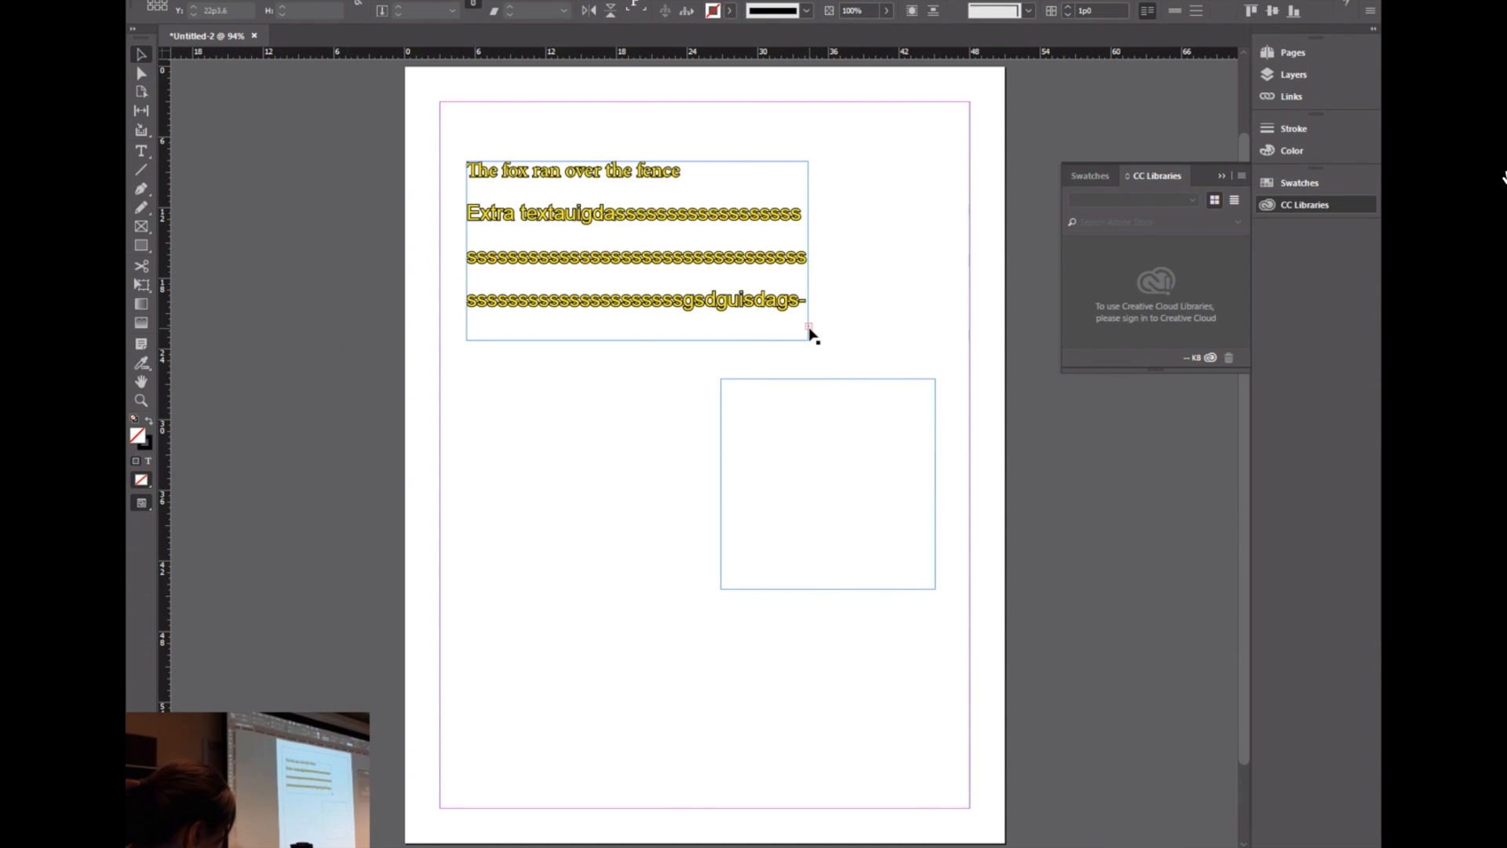
left_click(809, 327)
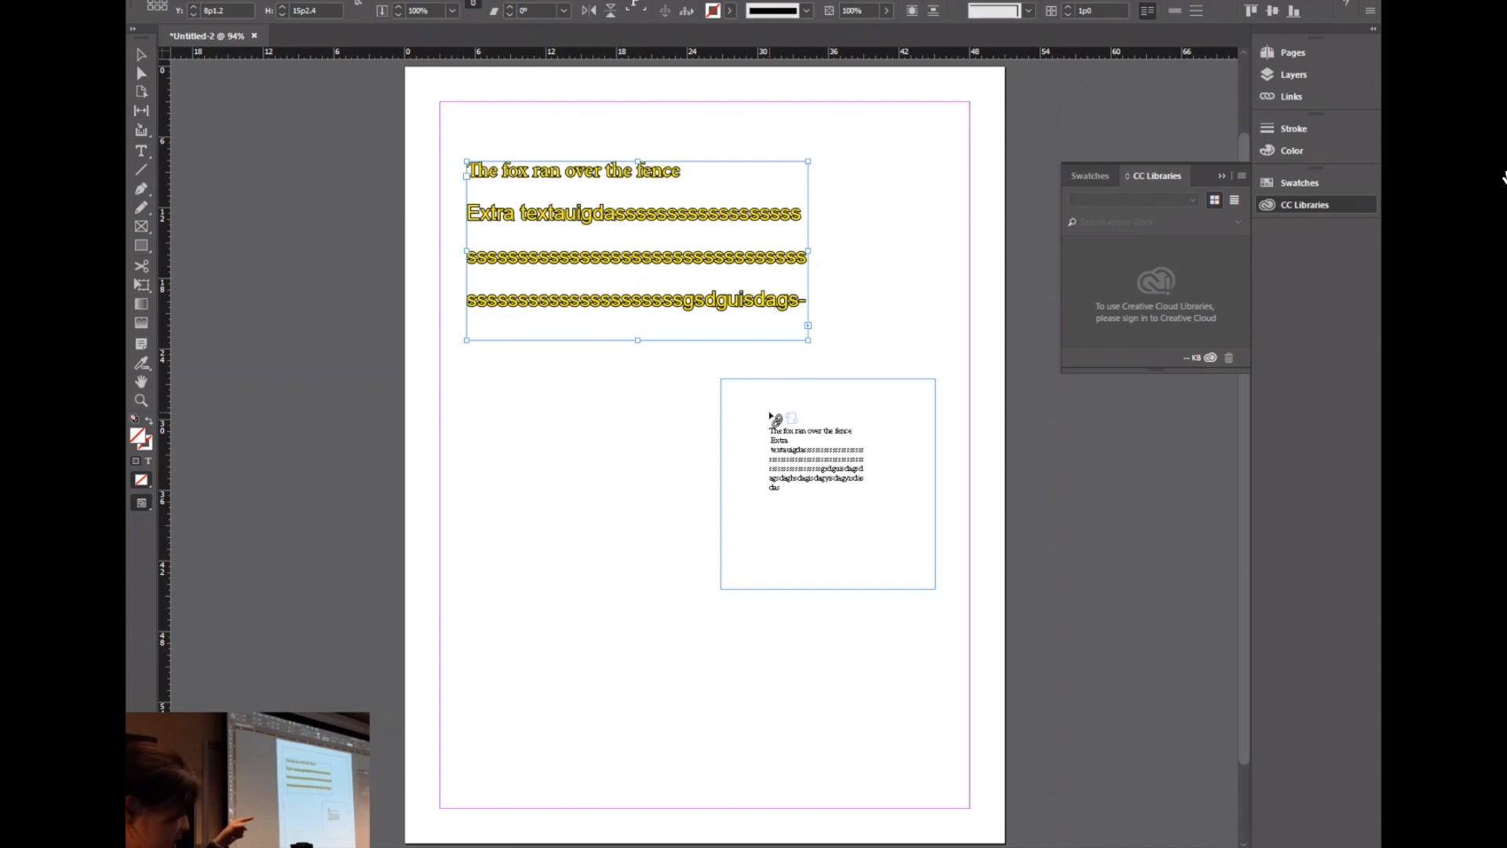
left_click(743, 400)
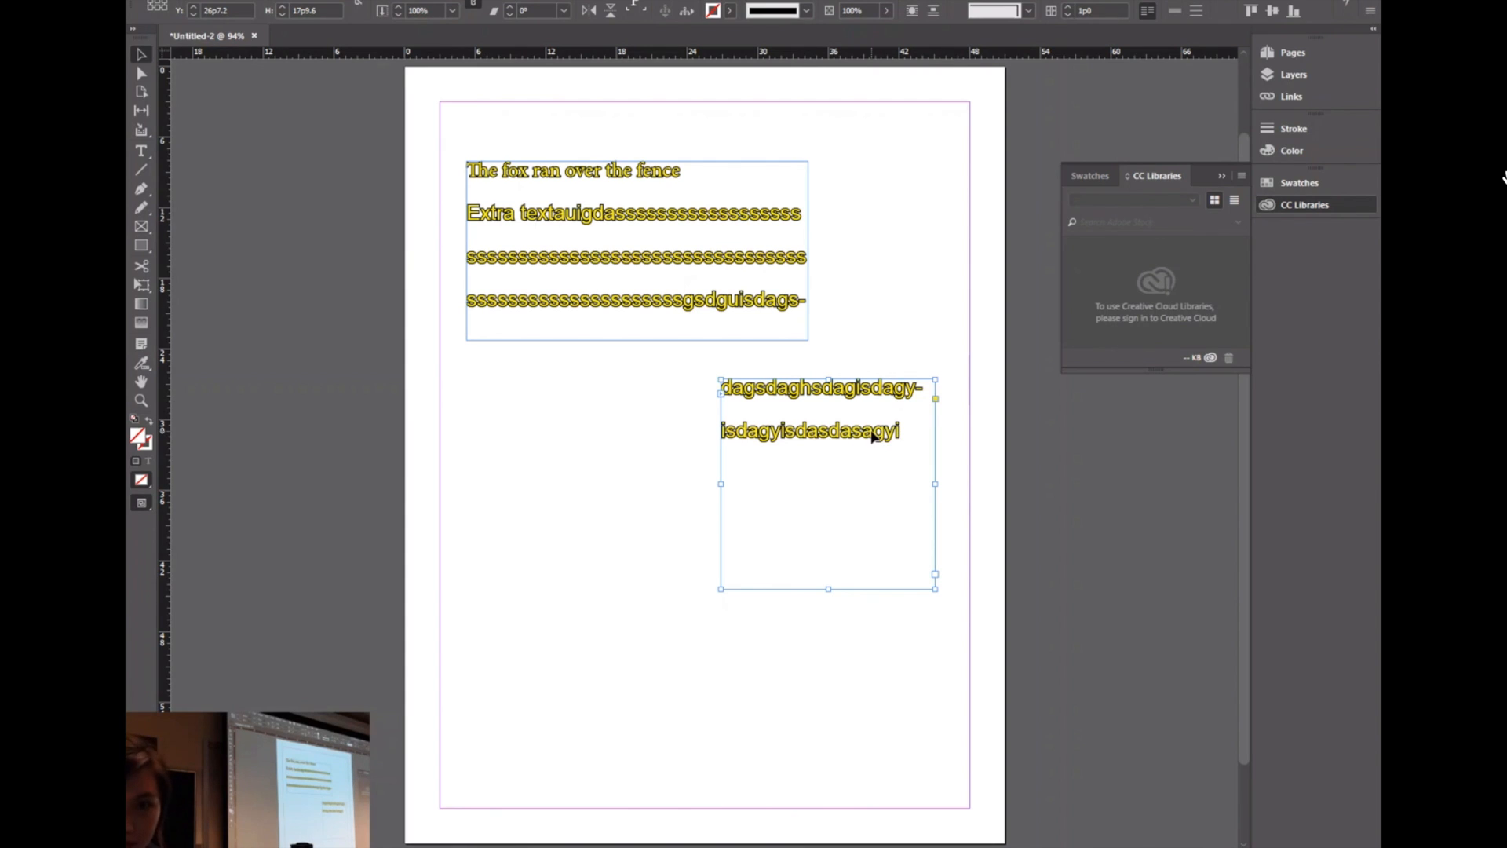
Step: Continue the threaded text in the second frame with more random filler characters until it spans four lines
double_click(919, 430)
type("asgyisda")
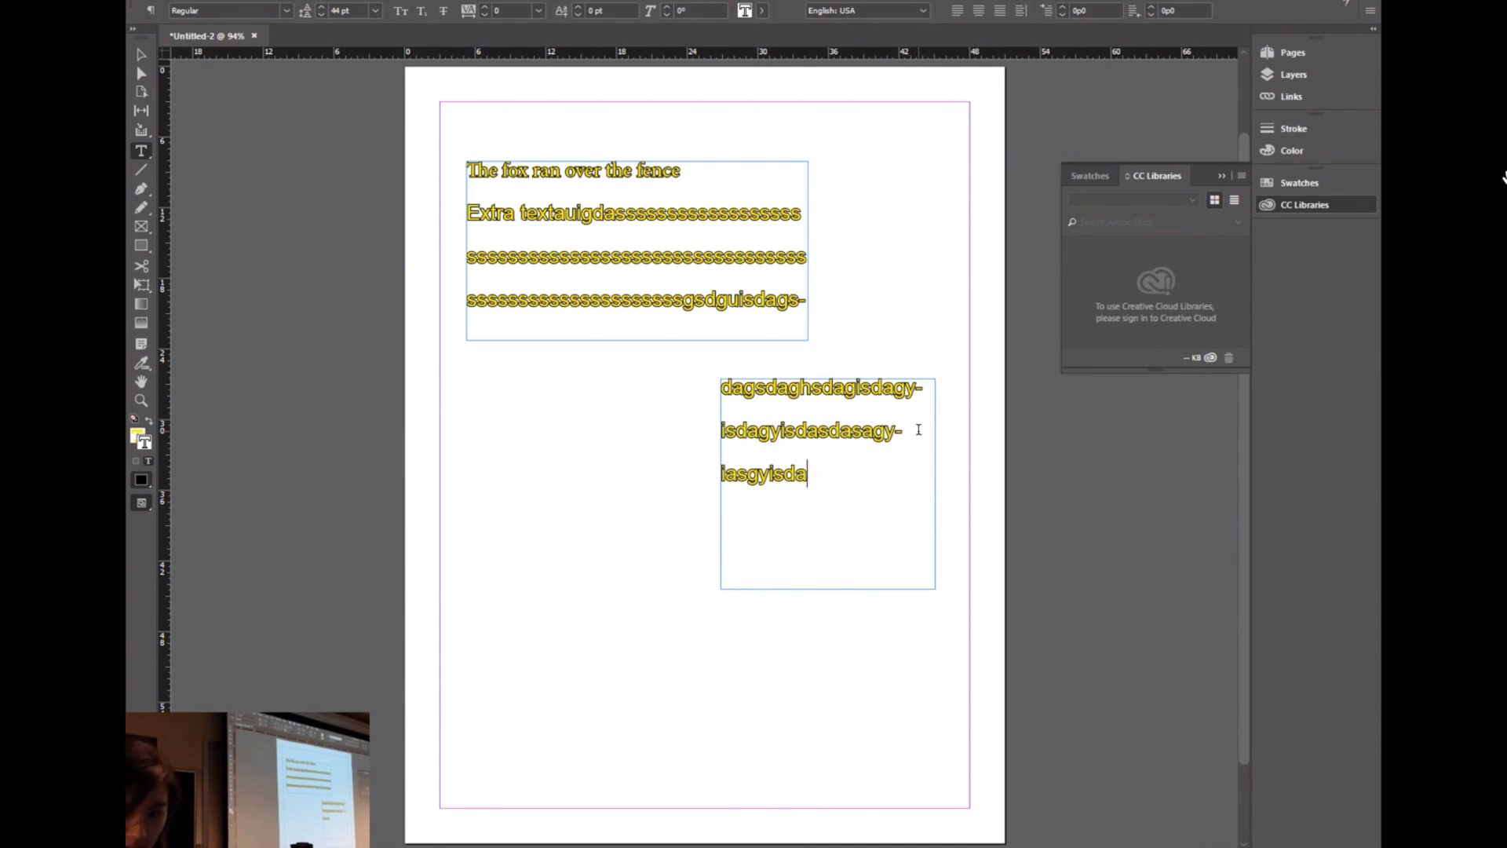
type("gyisdagyisdayidasds")
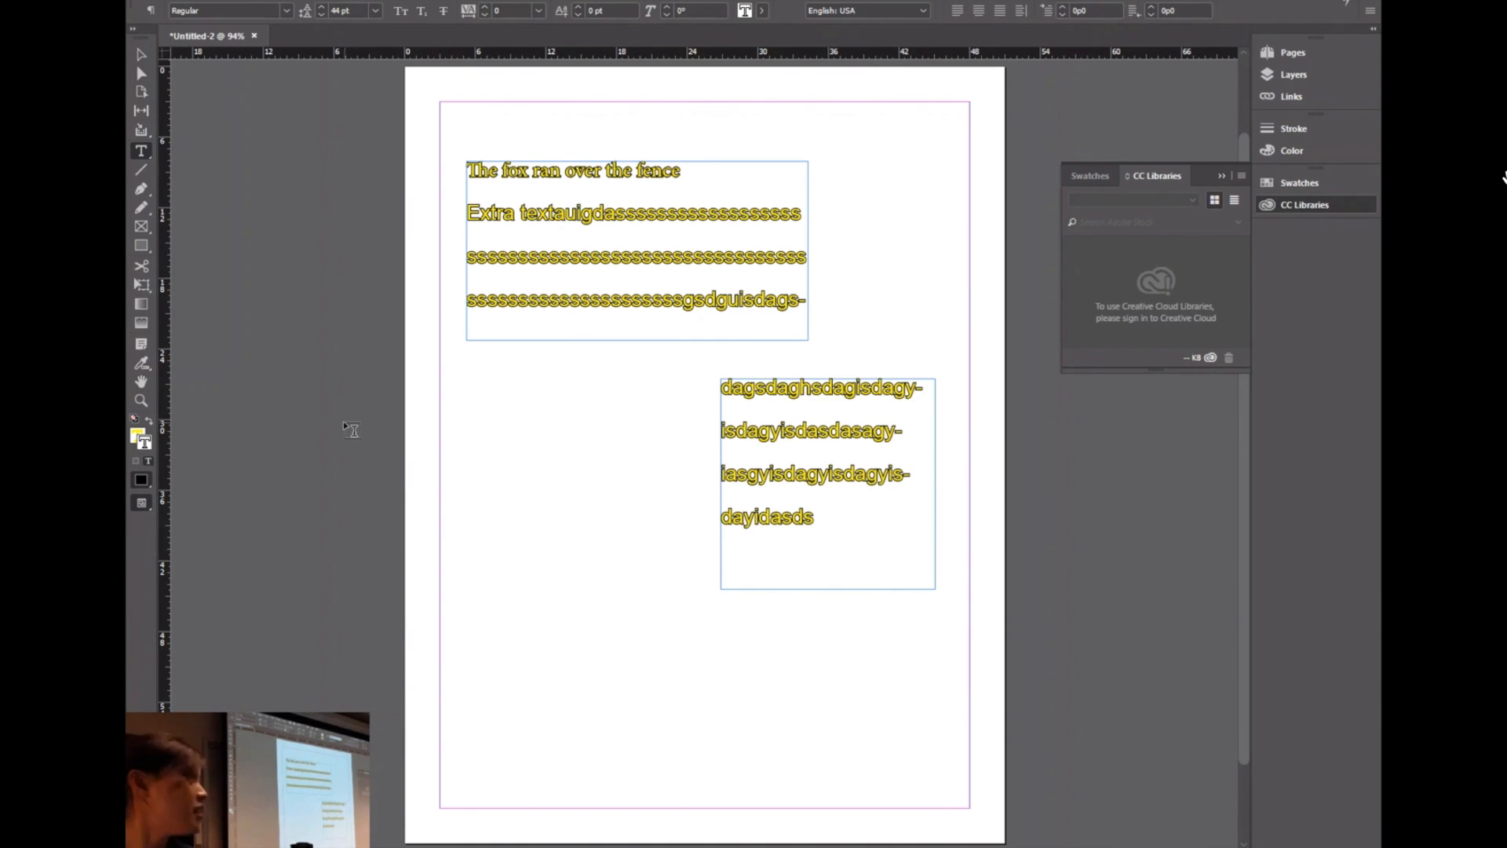
key("Escape")
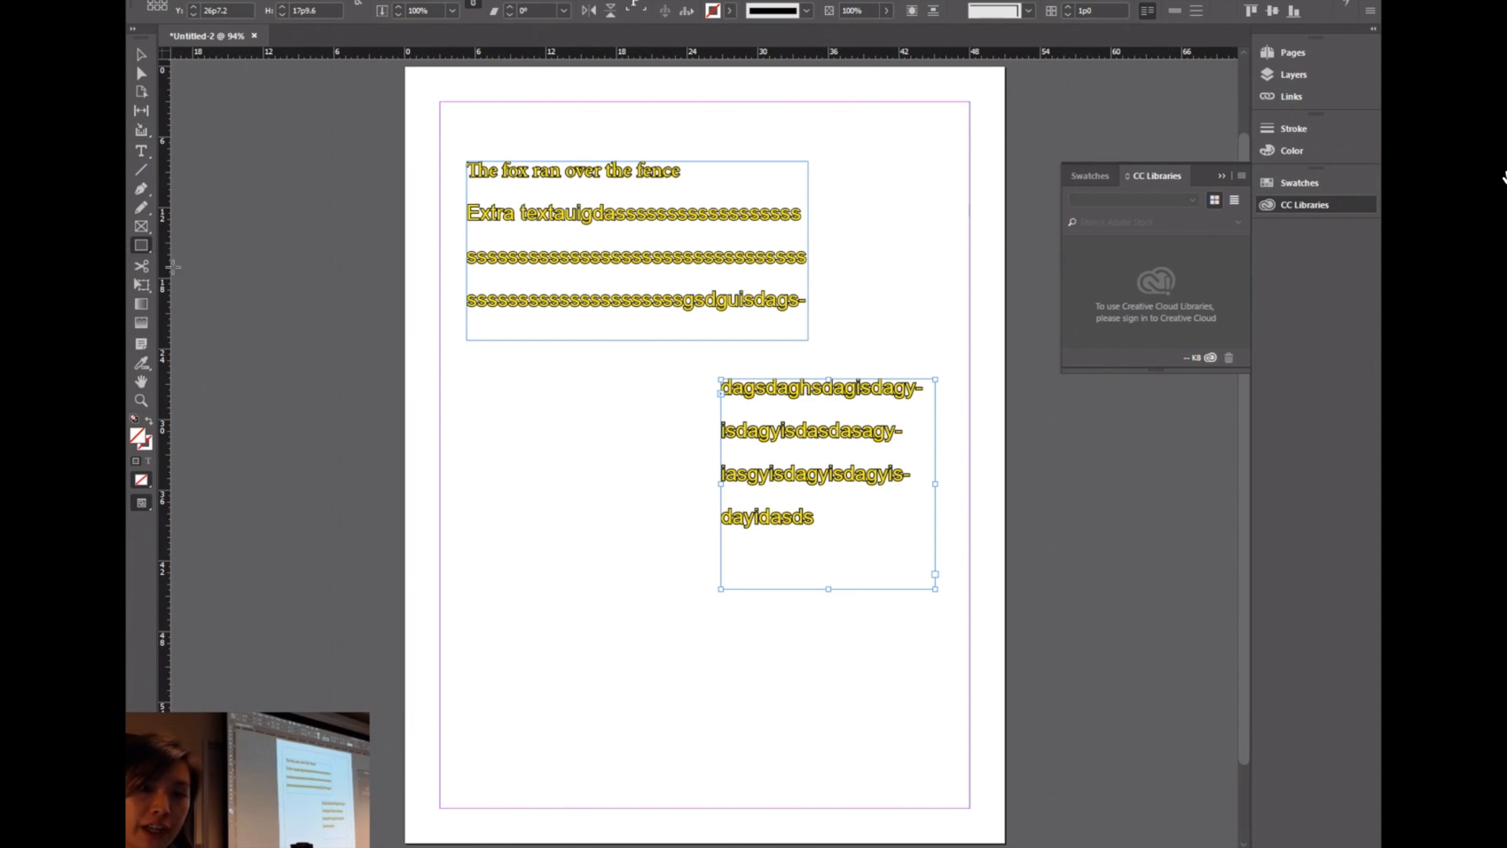
Step: Draw a rectangle about 11p10.8 high below the first text frame and fill it with green C=75 M=5 Y=100 K=0
left_click_drag(467, 379, 629, 519)
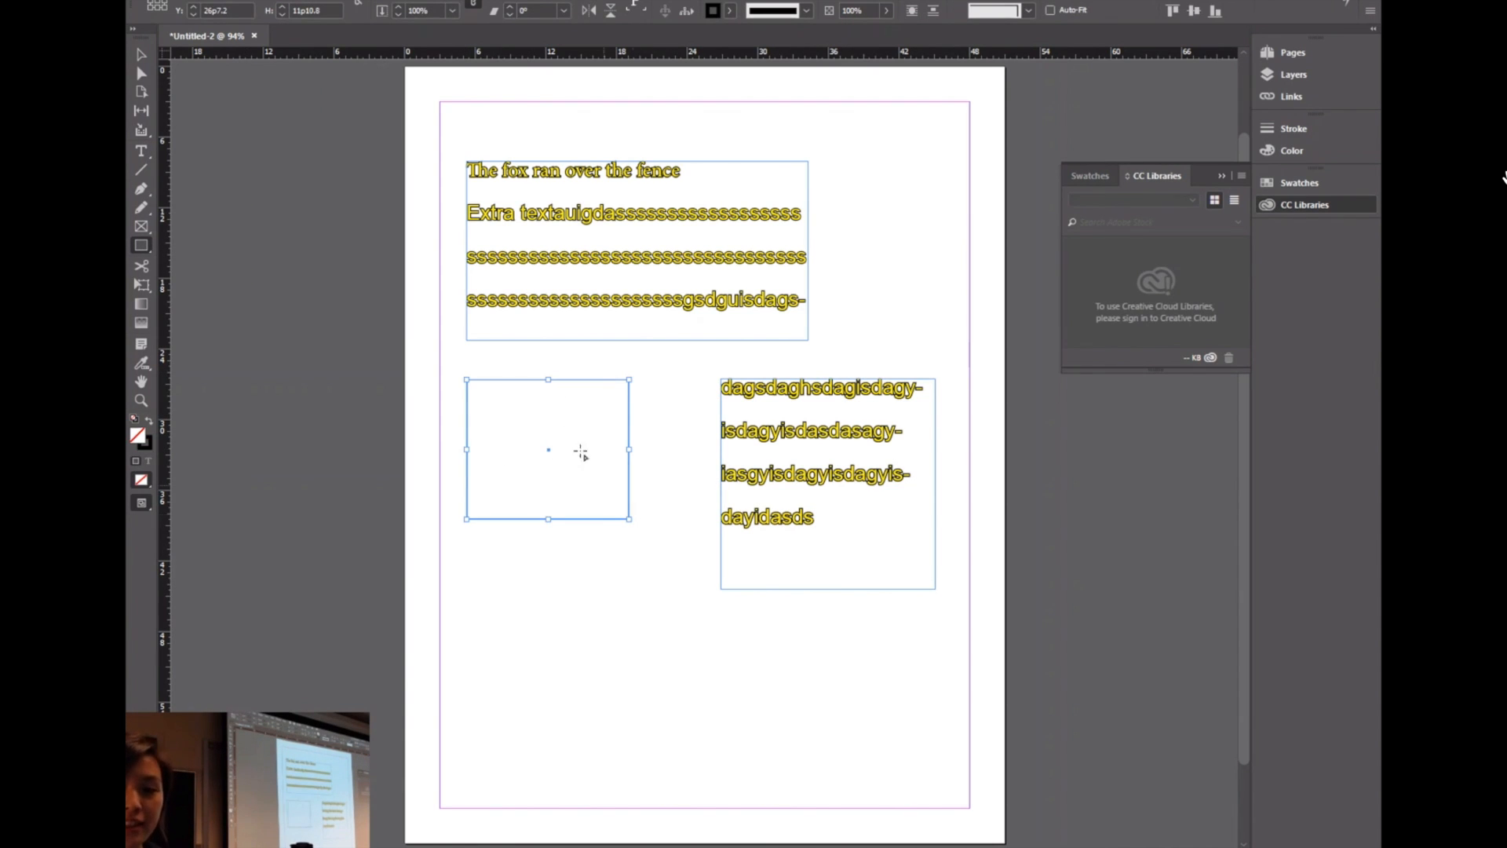
left_click(729, 9)
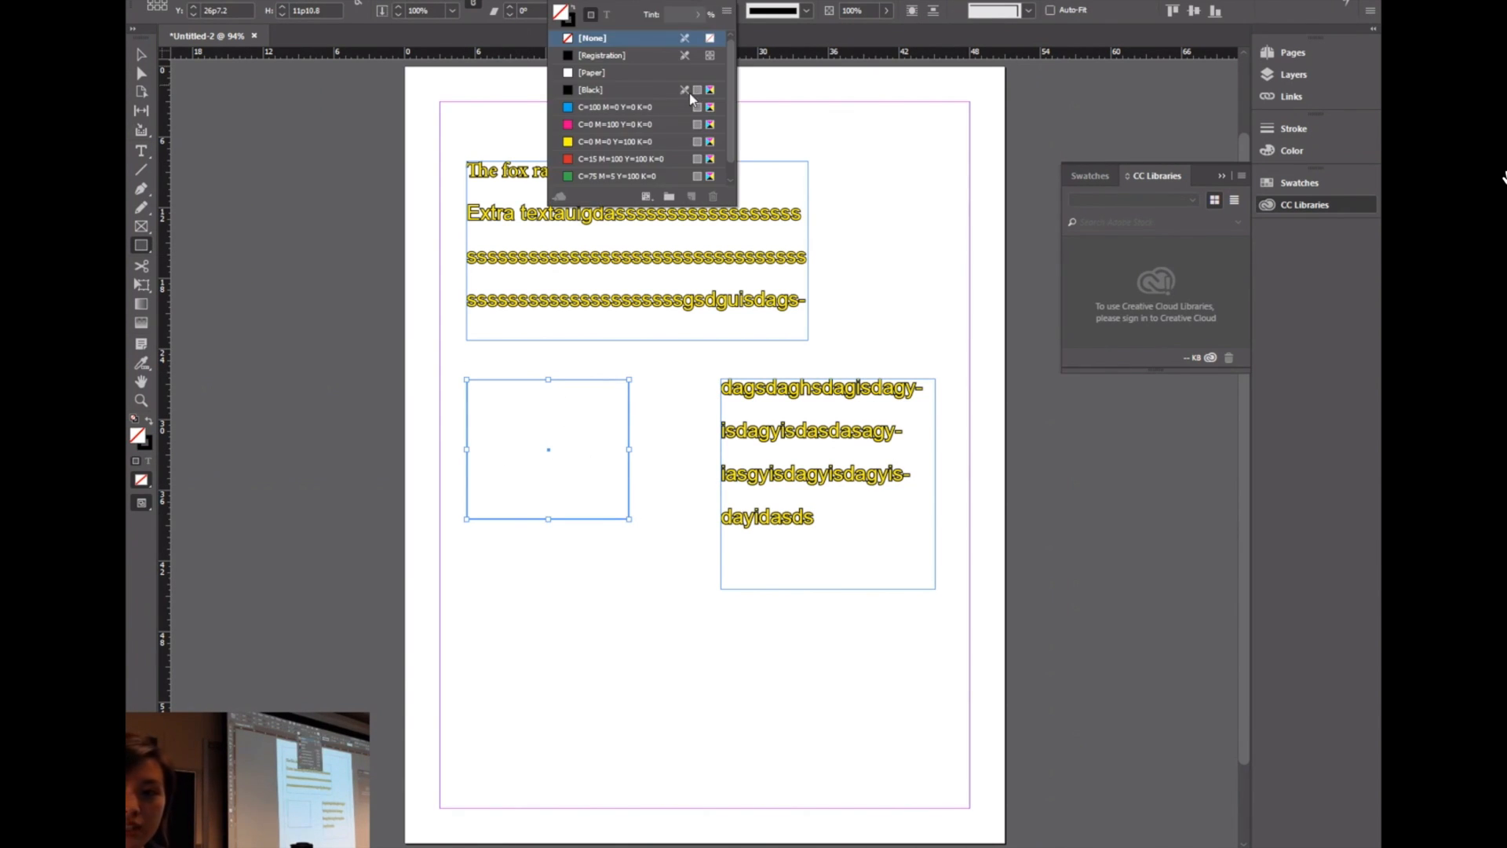
left_click(603, 141)
left_click(620, 176)
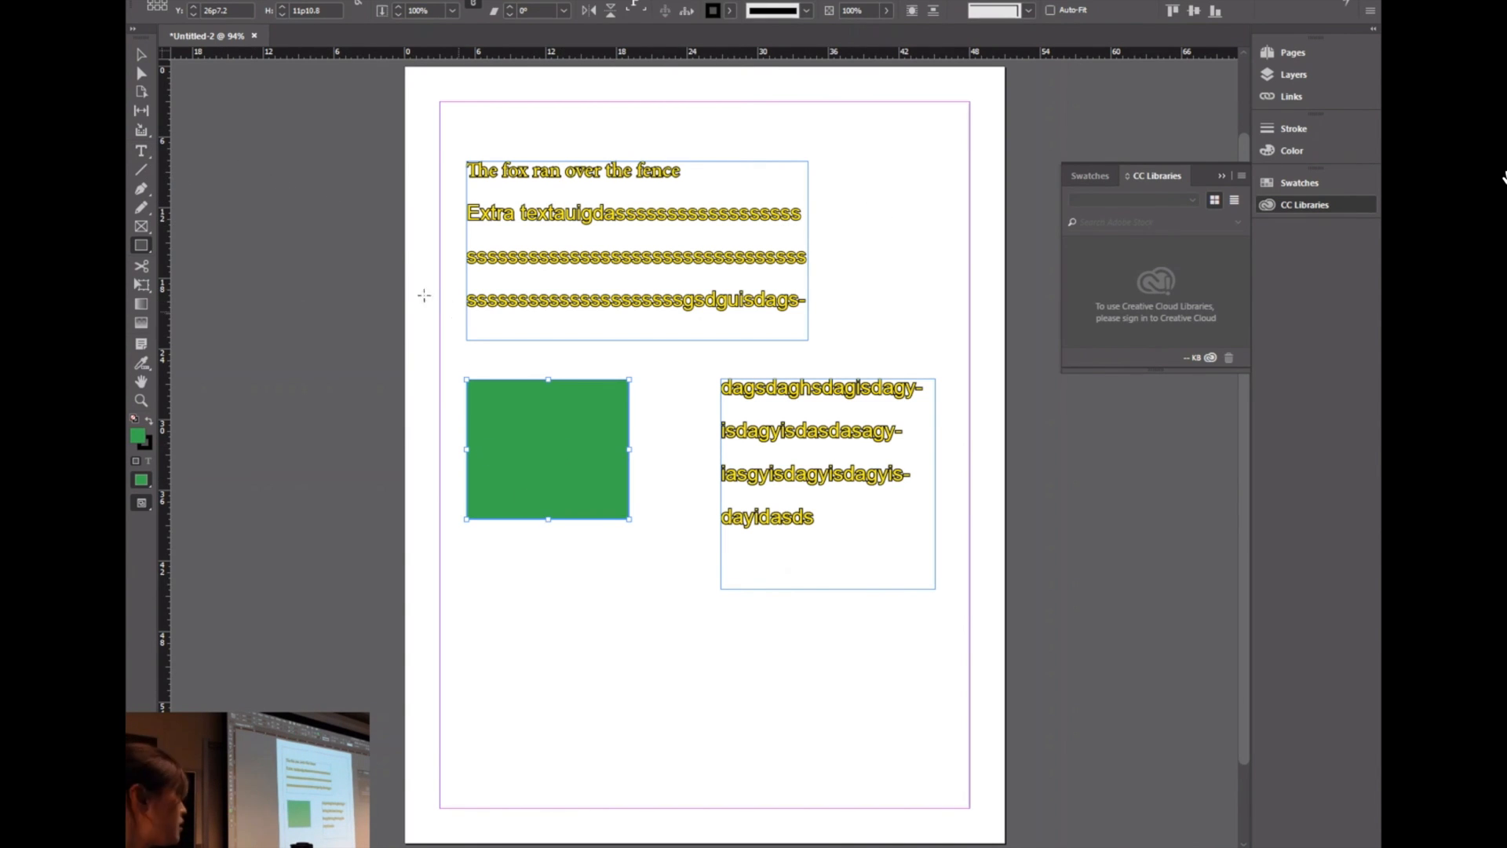
Step: Turn the green rectangle into a text frame and enter "sajasdigsadi" inside it
left_click(142, 151)
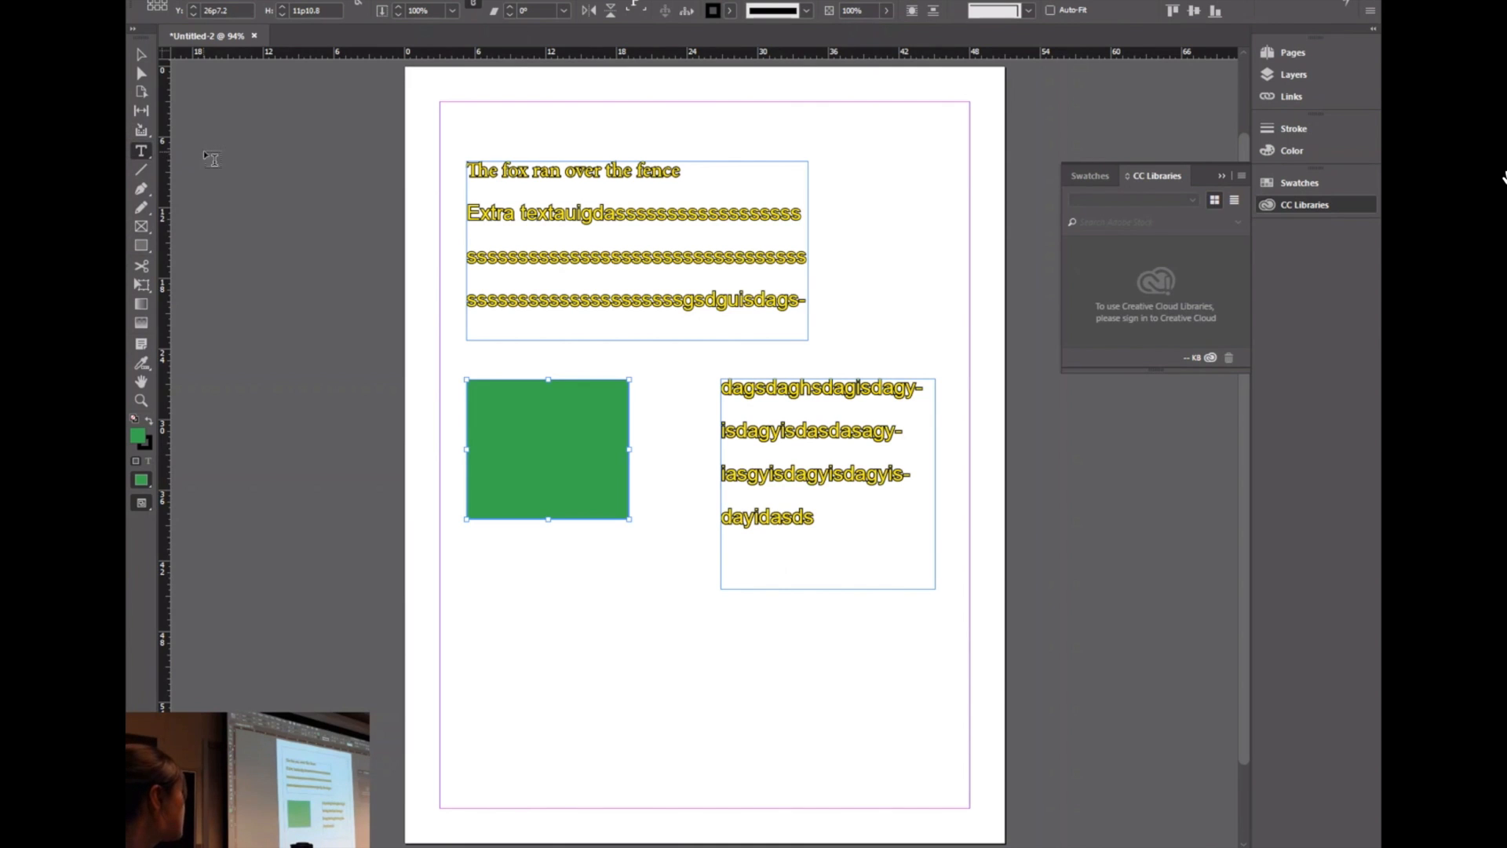
left_click(527, 414)
type("sajasdigsadi")
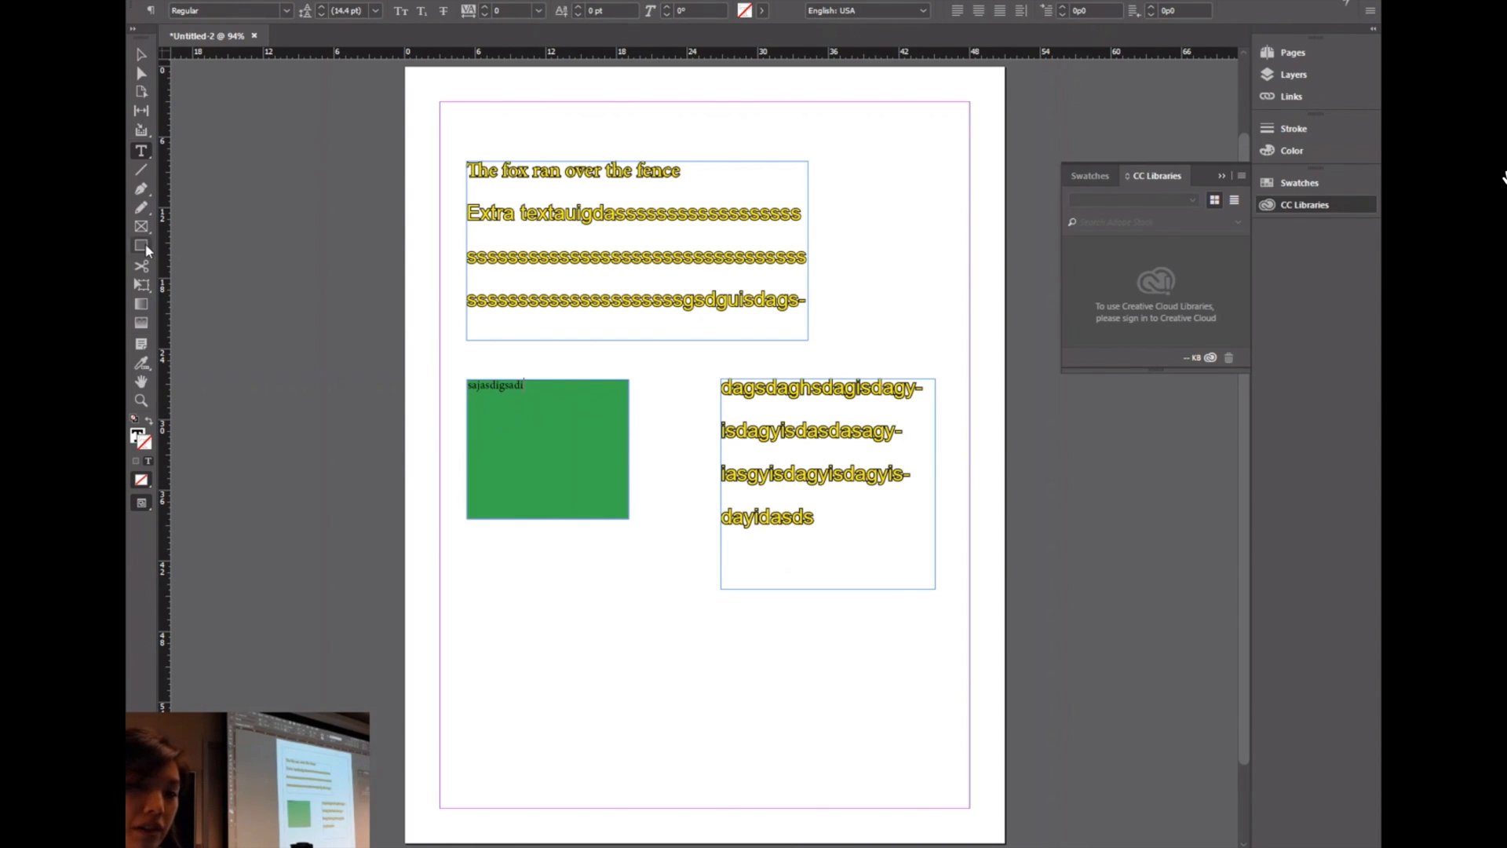
Step: Draw an ellipse about 13p4.8 high below the green rectangle and enter several lines of random filler text inside it
left_click(145, 247)
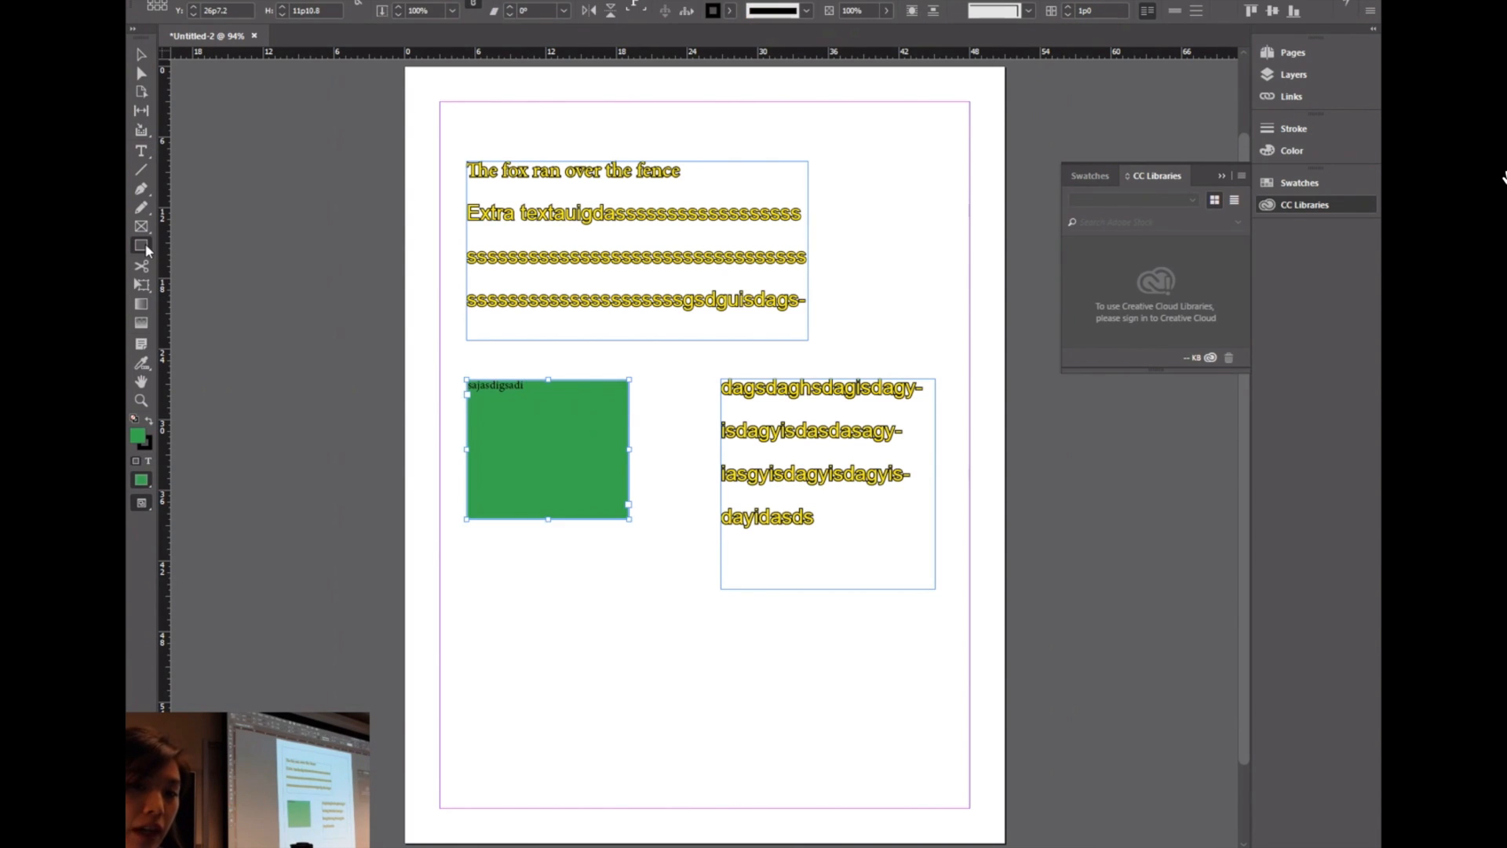
left_click_drag(146, 251, 208, 286)
left_click_drag(492, 566, 669, 724)
left_click(140, 150)
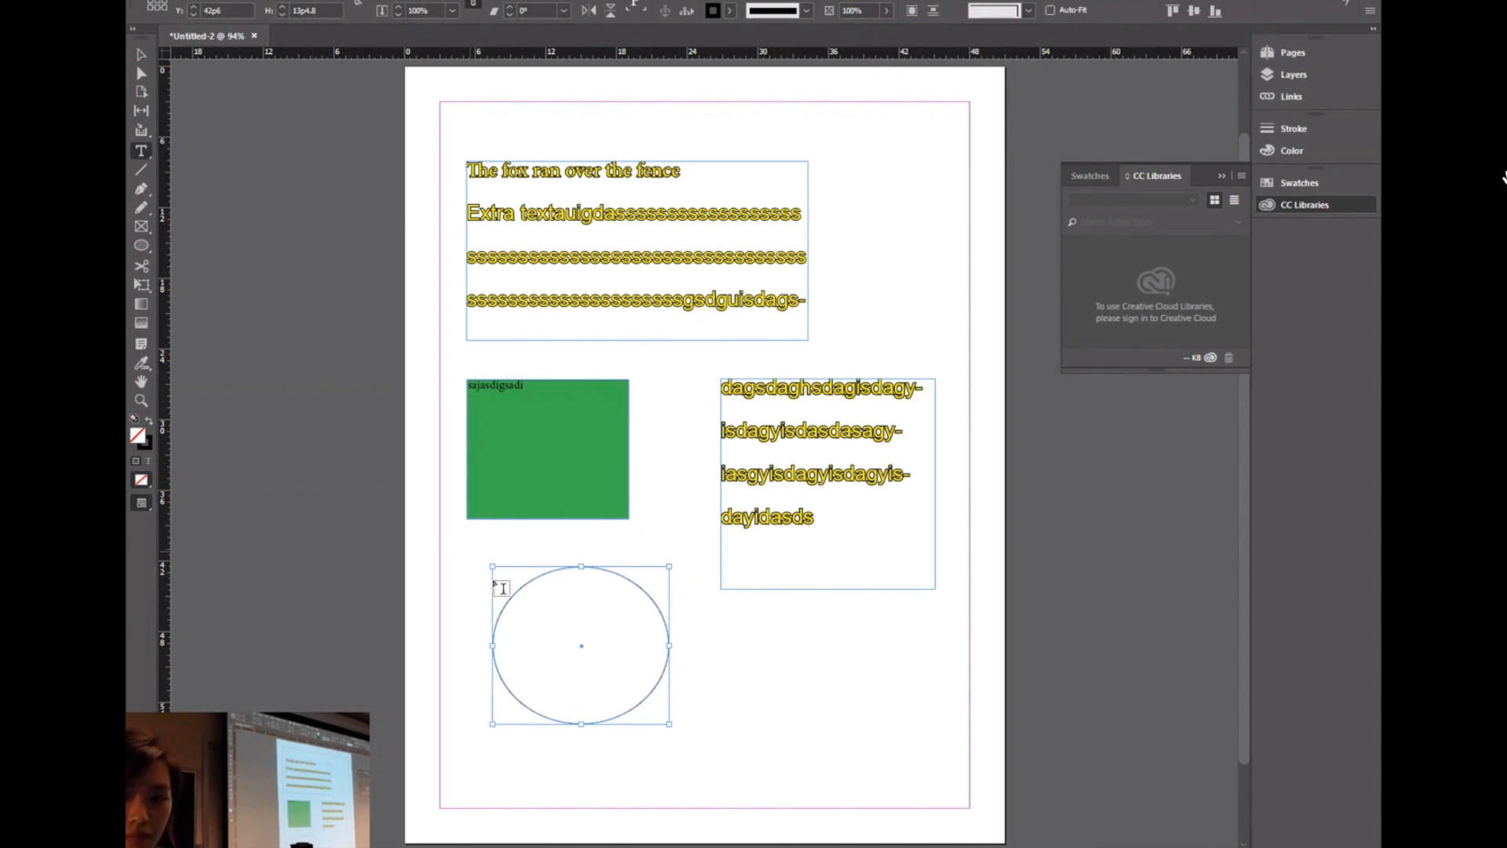
left_click(569, 614)
type("sad- husdahusdagu- isdahusdauisadhsadhoa- hosdasdaxjlz")
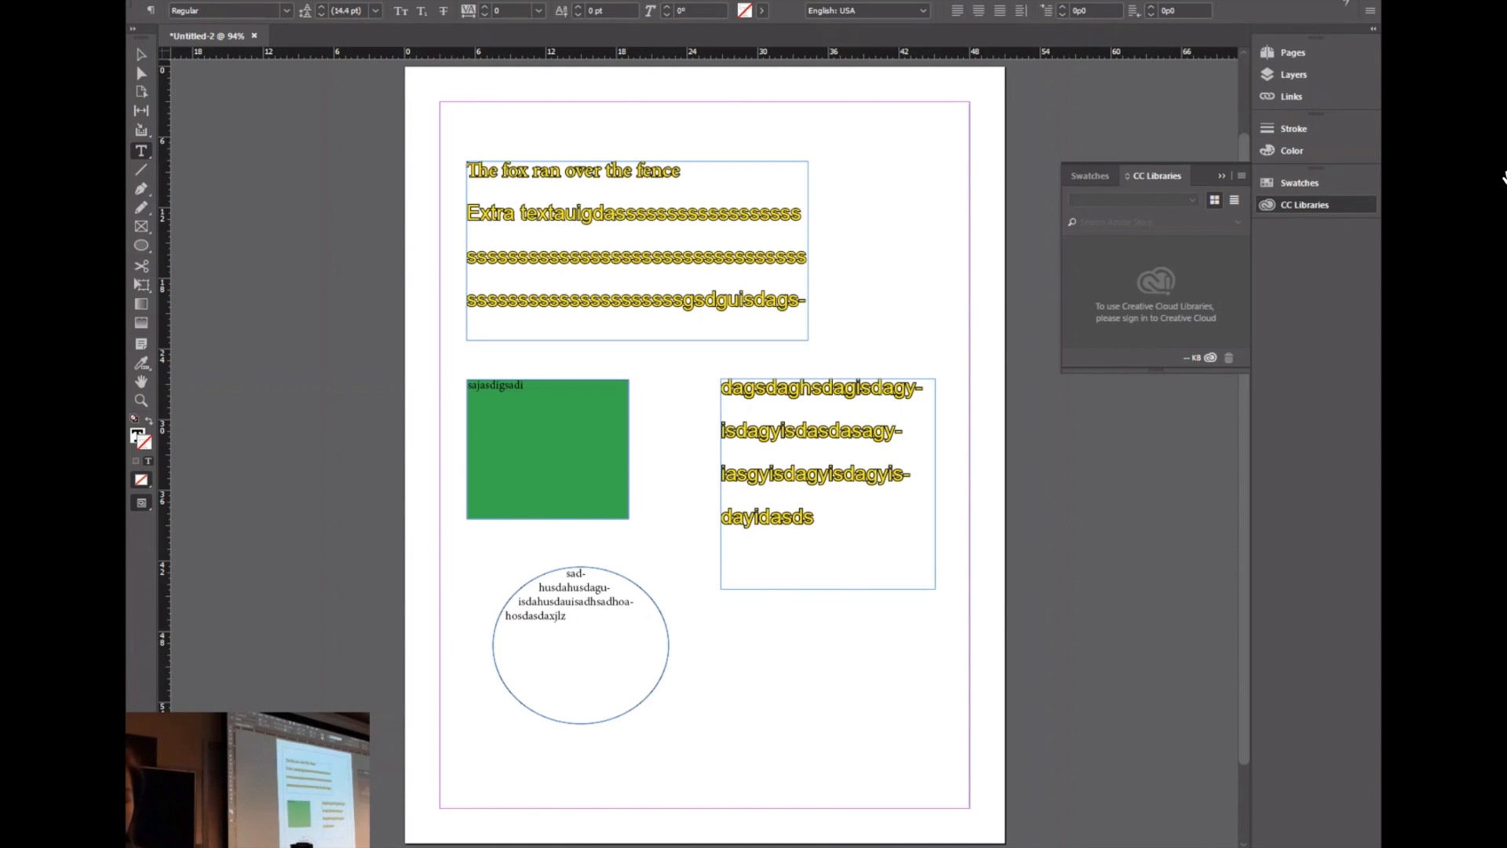
Step: Switch to the Google Slides outline to review the topic list, and return to InDesign
left_click(353, 844)
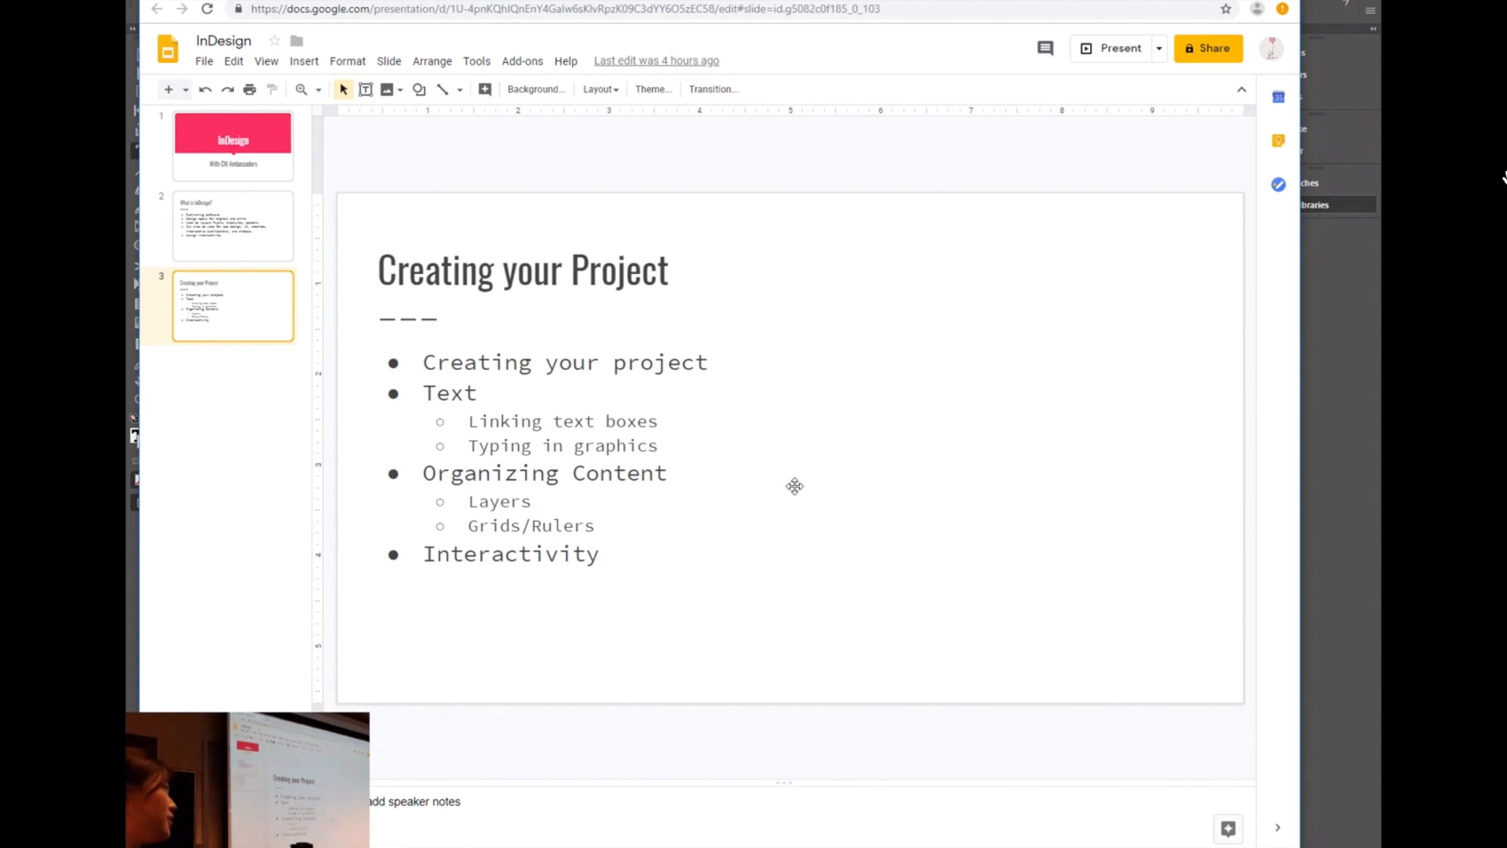
left_click(1367, 459)
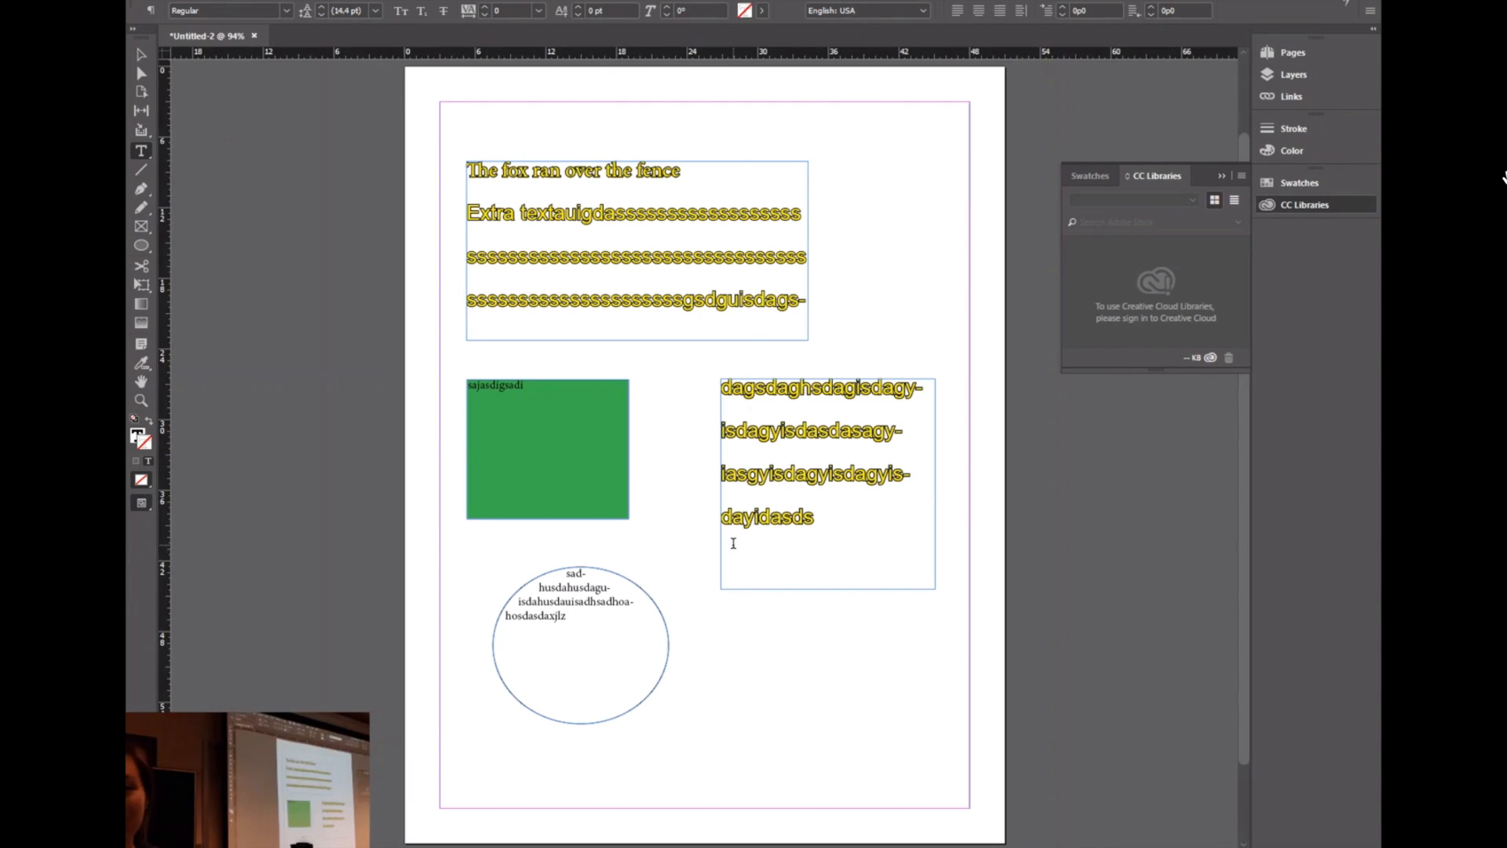
Step: Select all the text frames and shapes on the page and delete them
left_click(141, 54)
left_click_drag(416, 110, 1014, 844)
key("Delete")
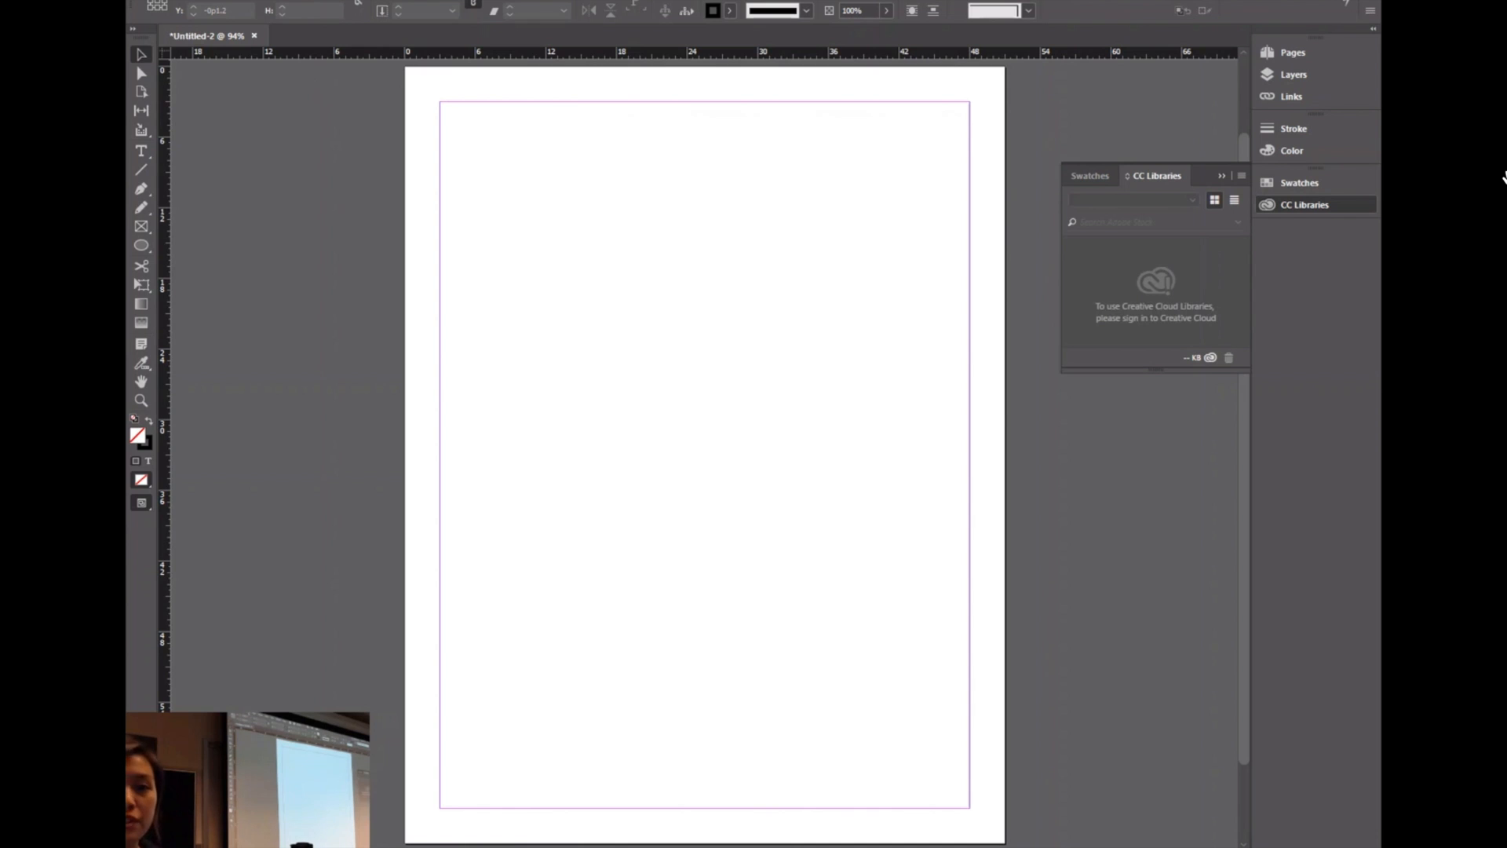
Step: Open the page's margin and column settings and set the number of columns to 3
left_click(230, 0)
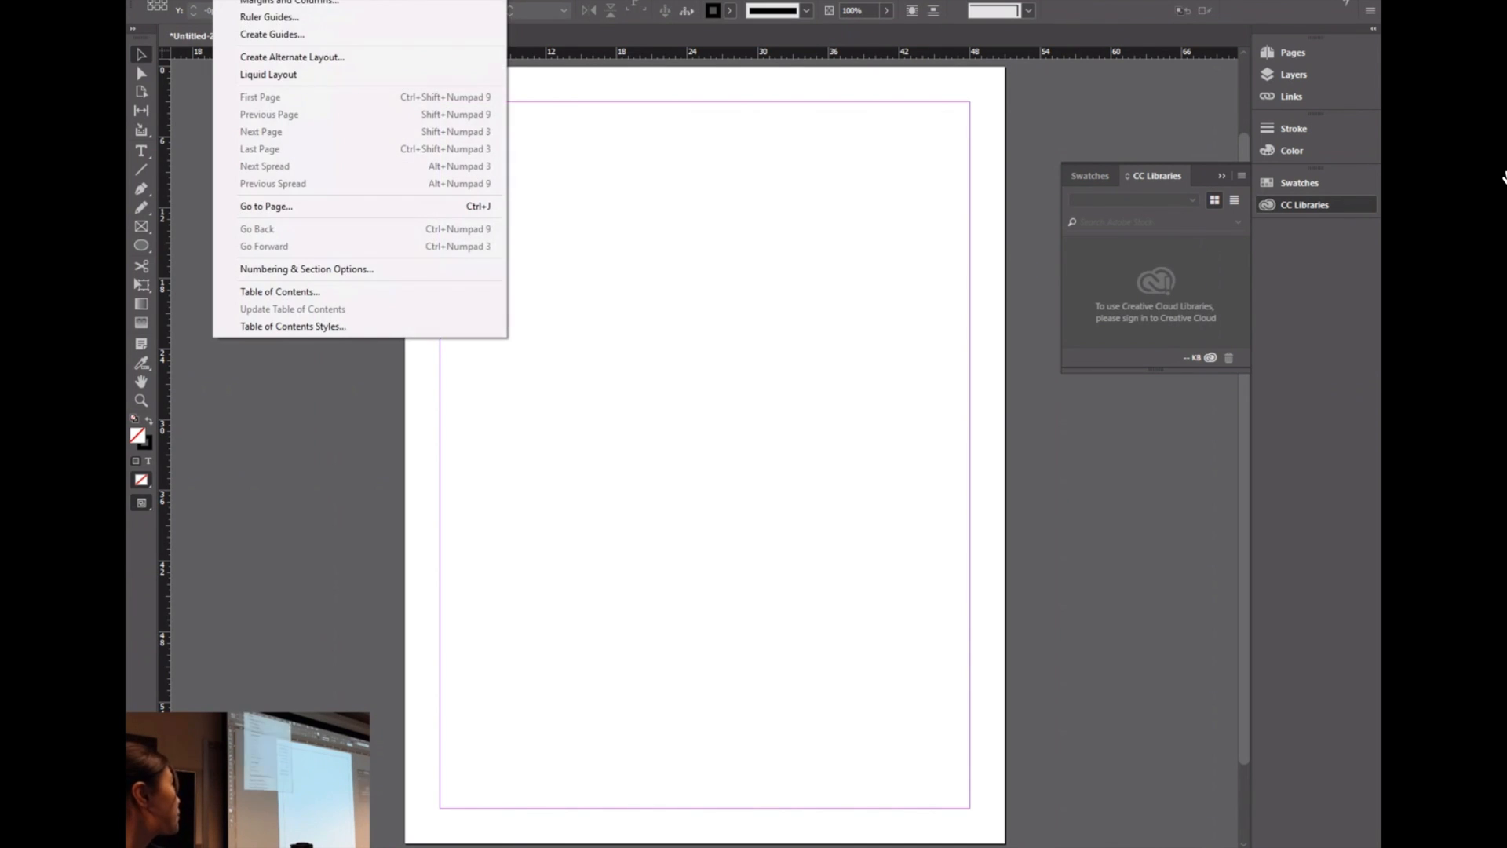
left_click(321, 2)
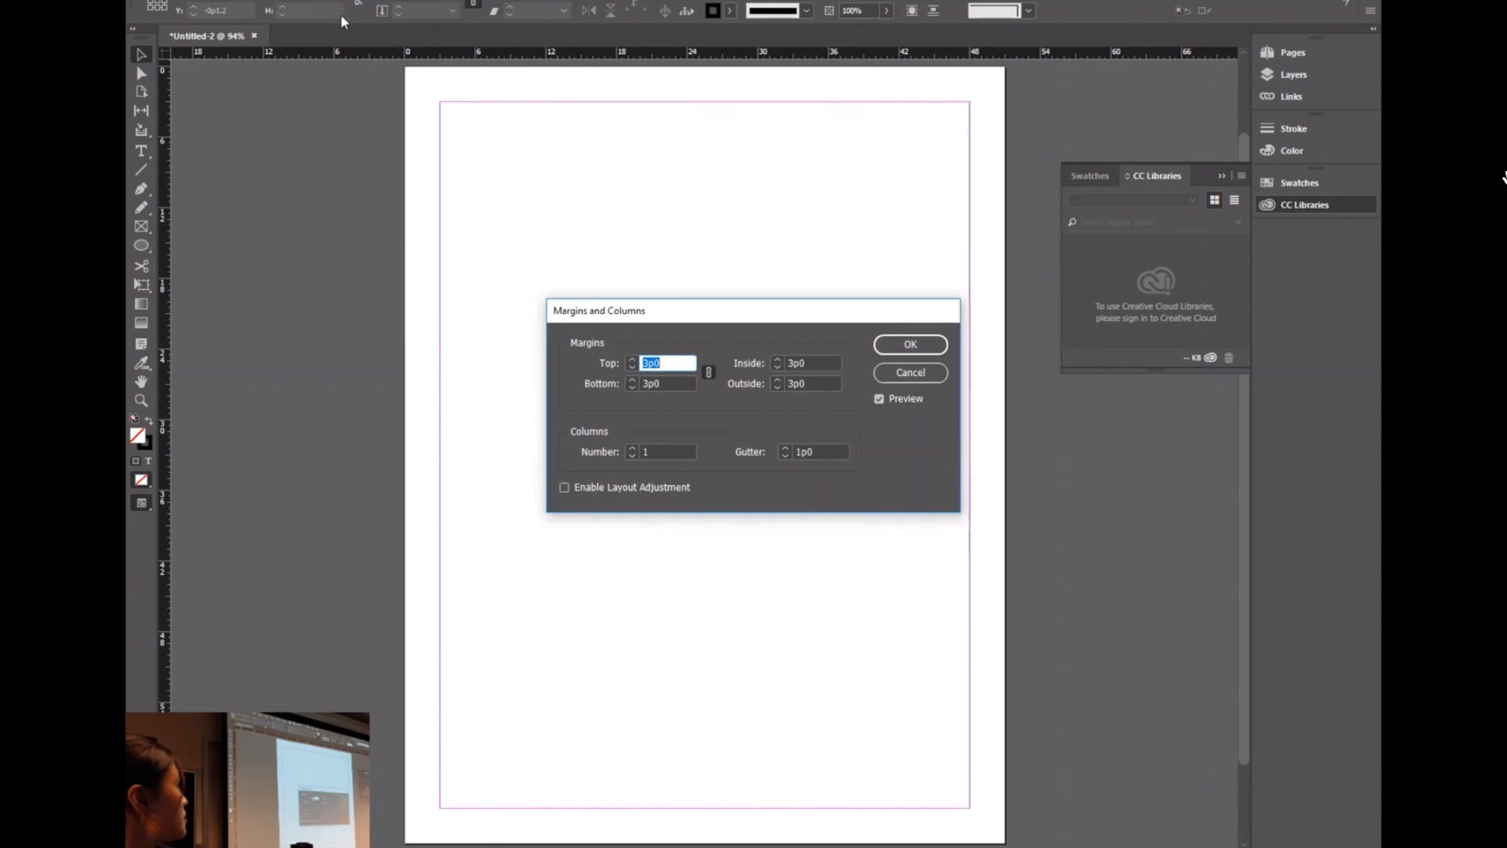
left_click(631, 448)
left_click(631, 448)
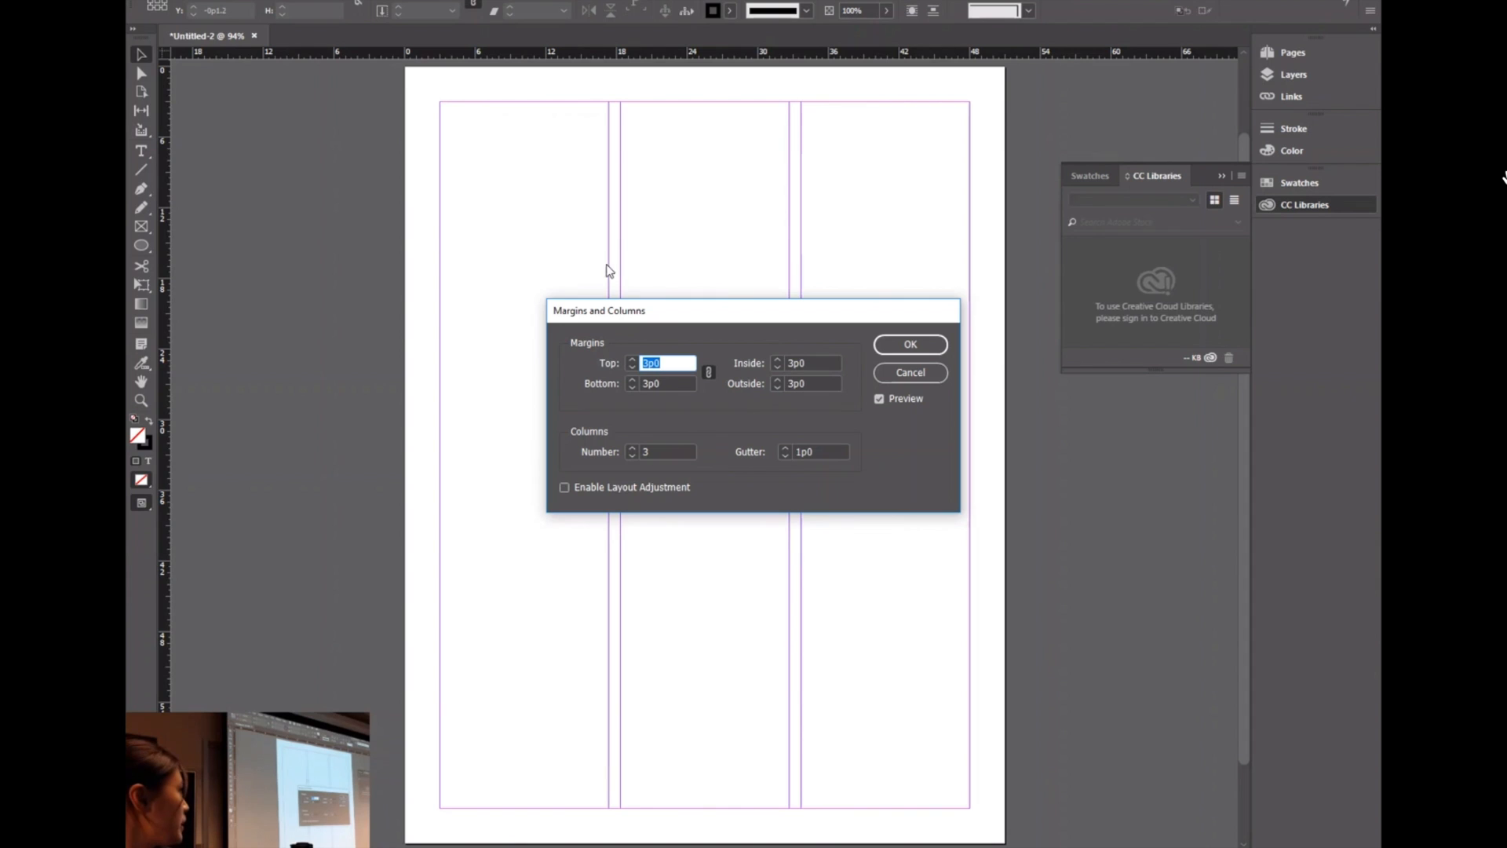
Step: Try a column gutter of 1p6, set it back to 1p0 and apply the column settings
left_click(786, 448)
left_click(787, 448)
left_click(787, 448)
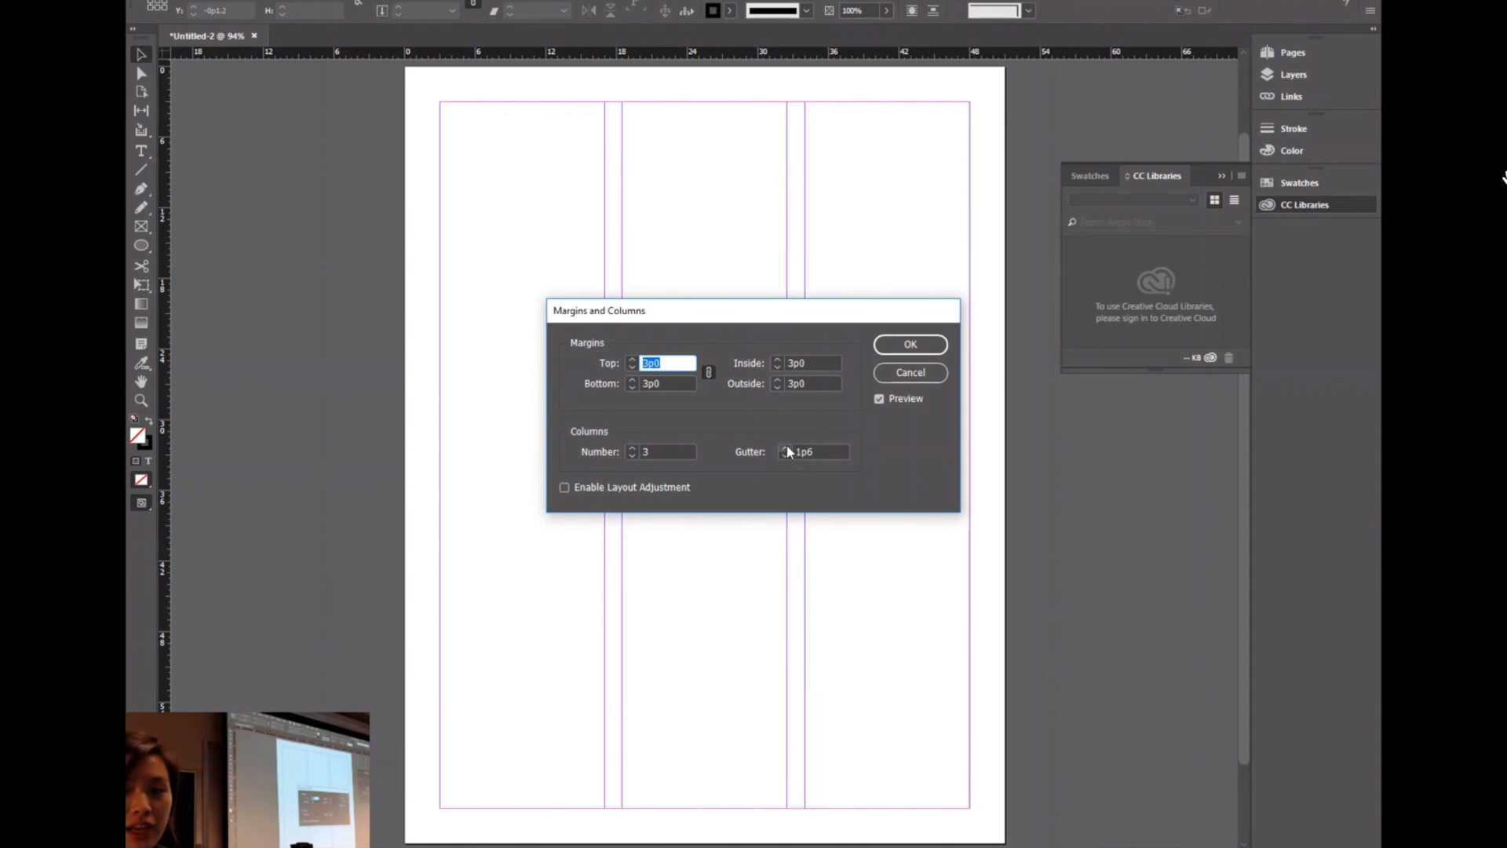
left_click(786, 454)
left_click(787, 455)
left_click(786, 455)
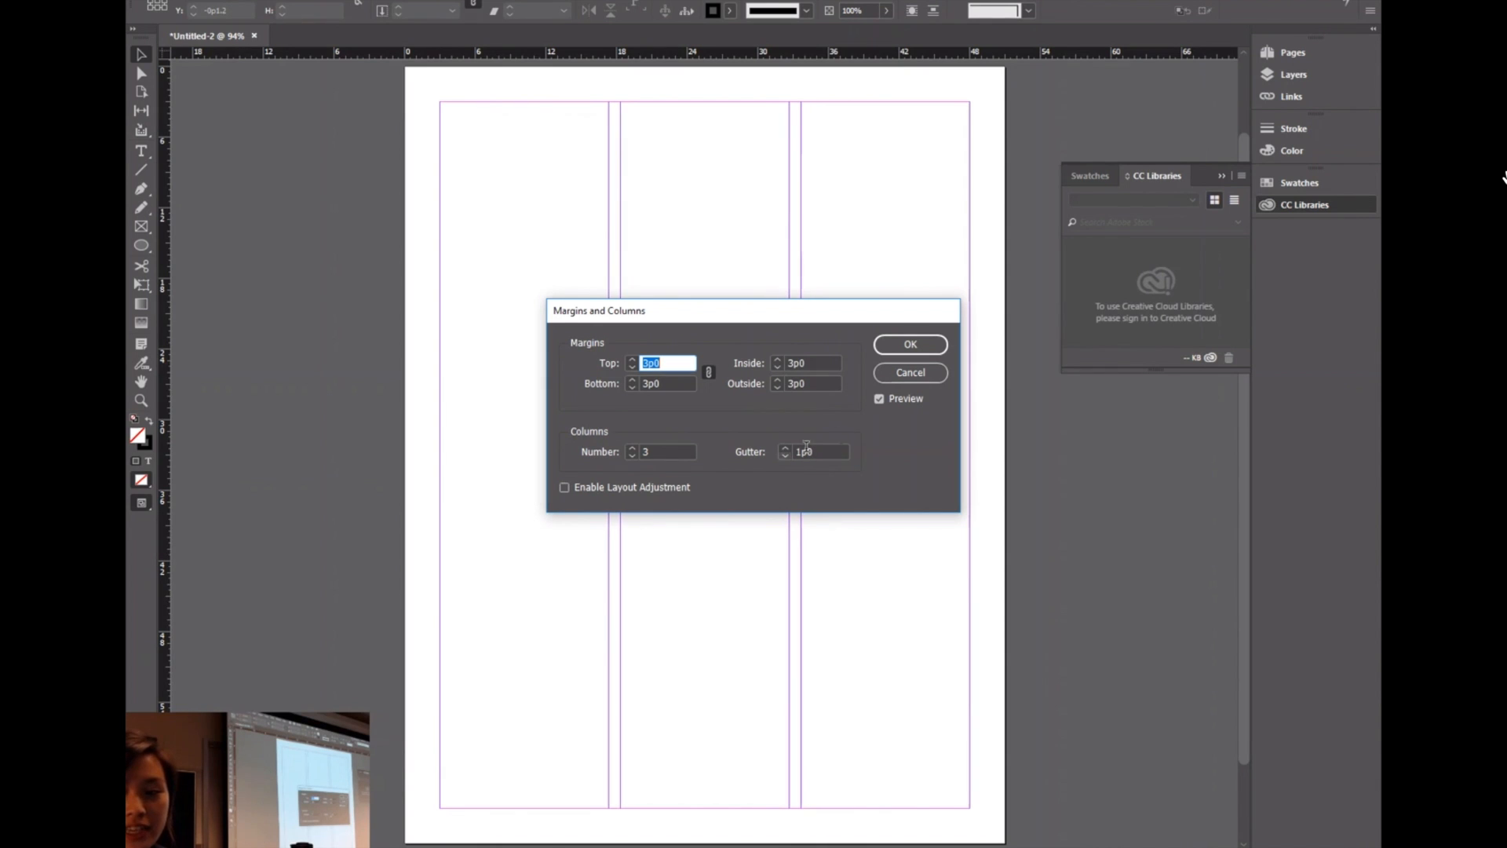
left_click(894, 345)
Step: Draw a text frame at the head of the first column and a second one about 9p4.8 high, lower down in the middle column
left_click(141, 152)
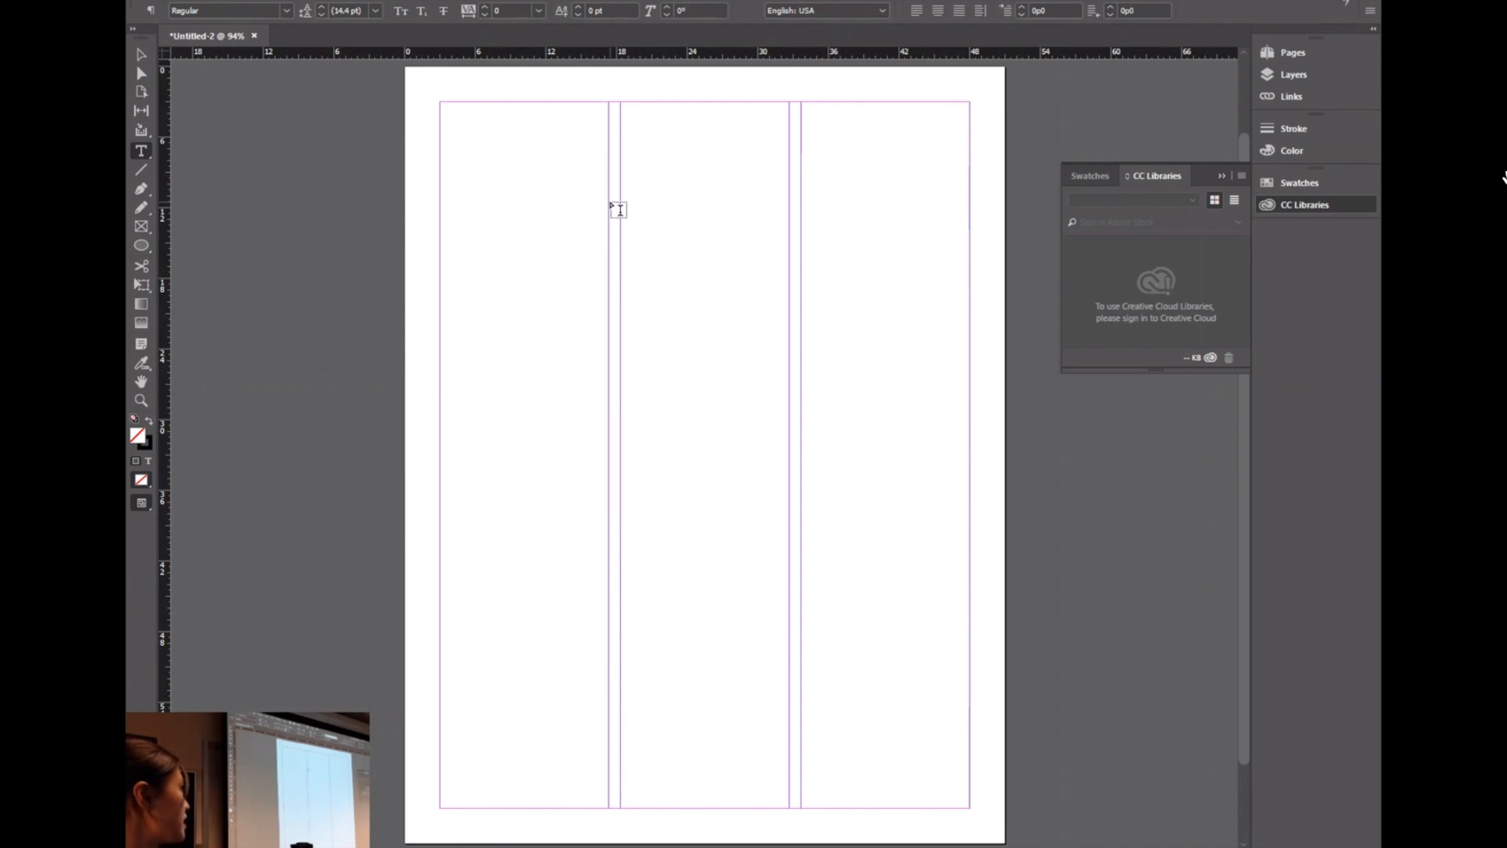
left_click_drag(609, 204, 439, 103)
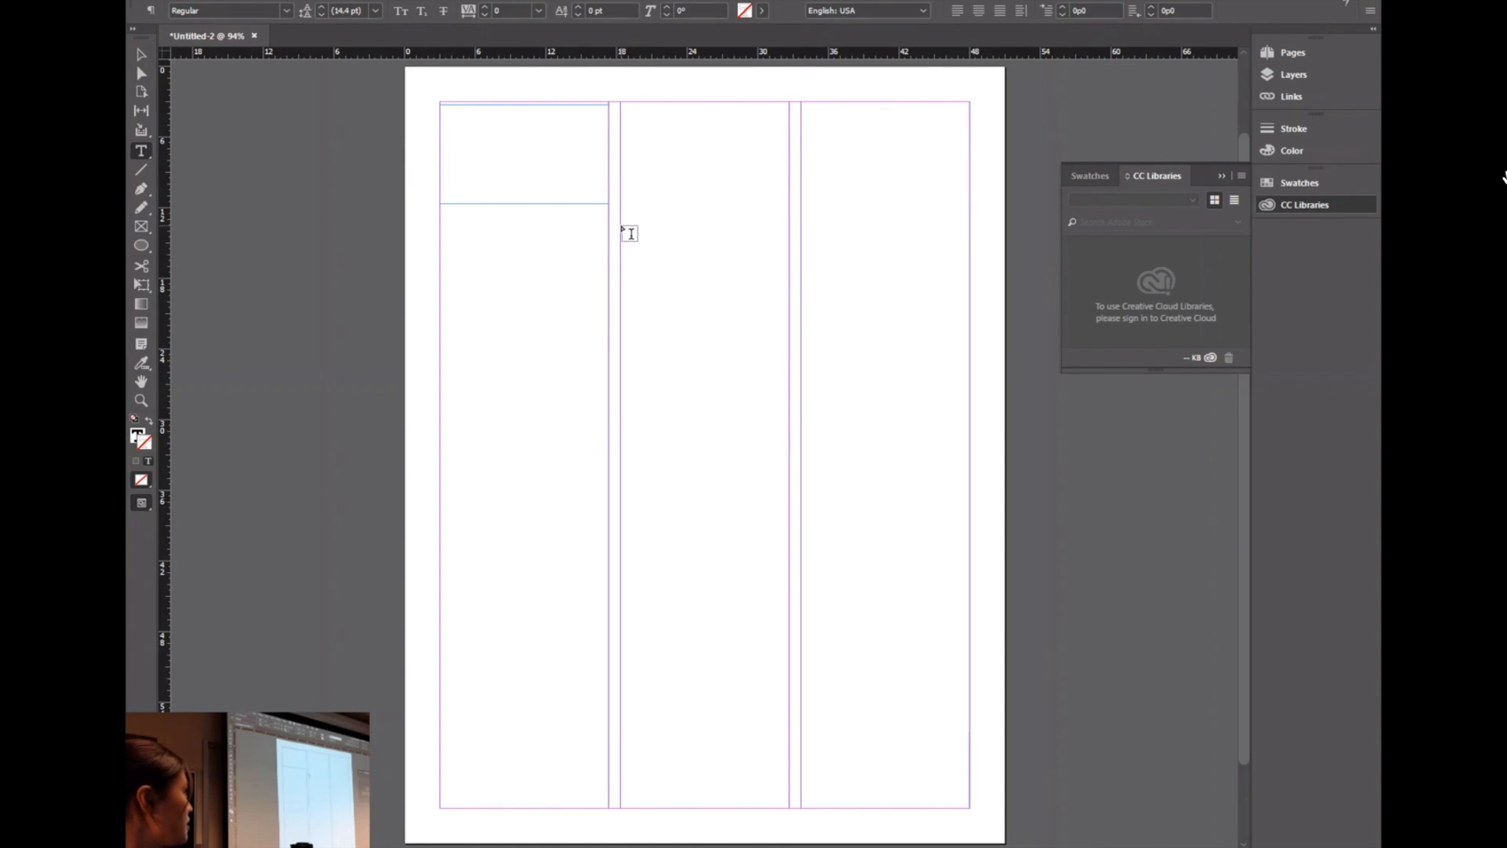
left_click_drag(621, 222, 800, 335)
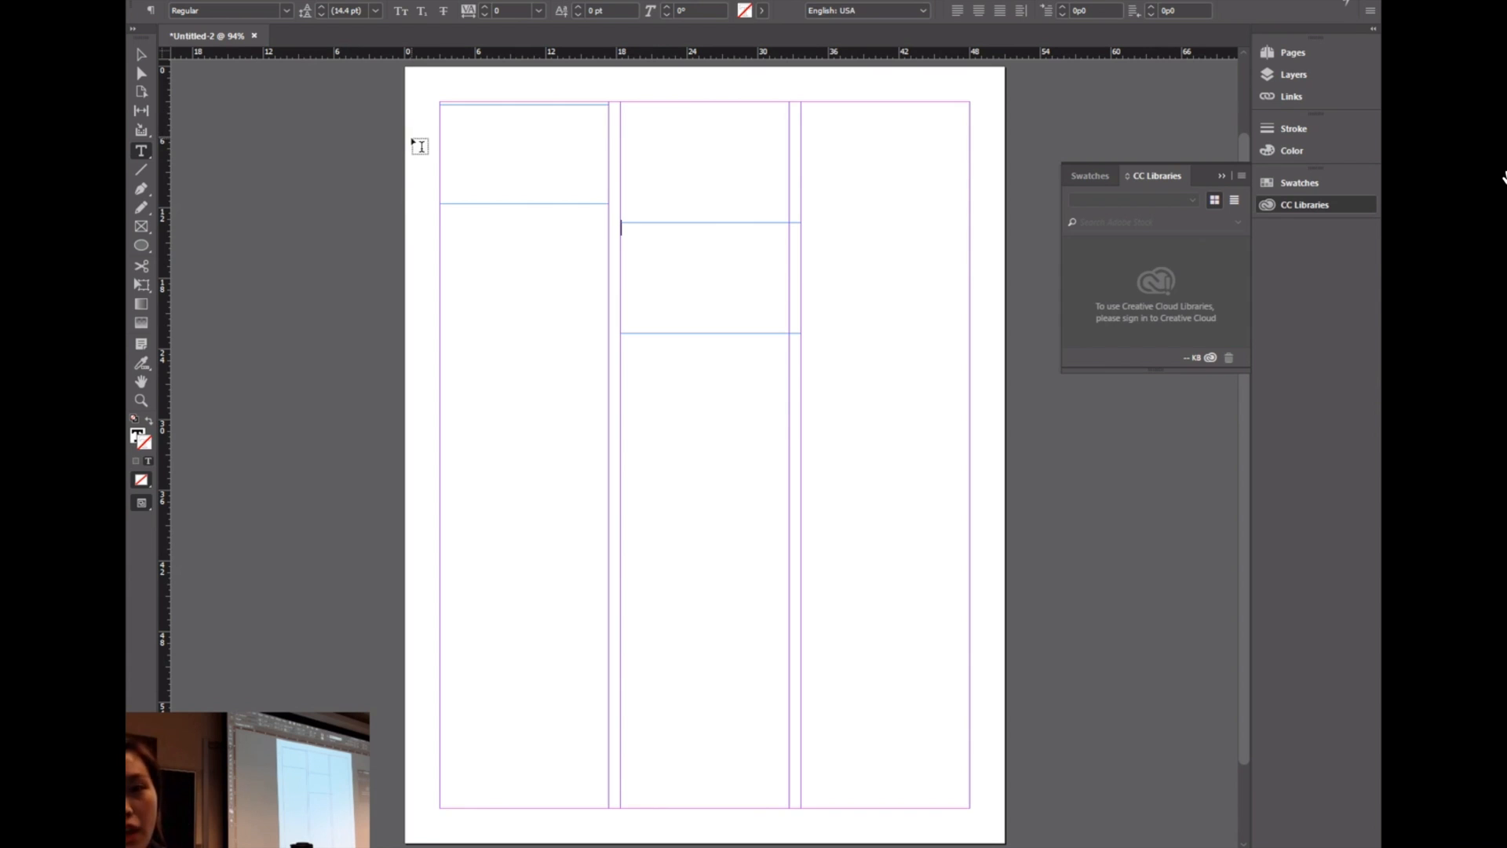
key("Escape")
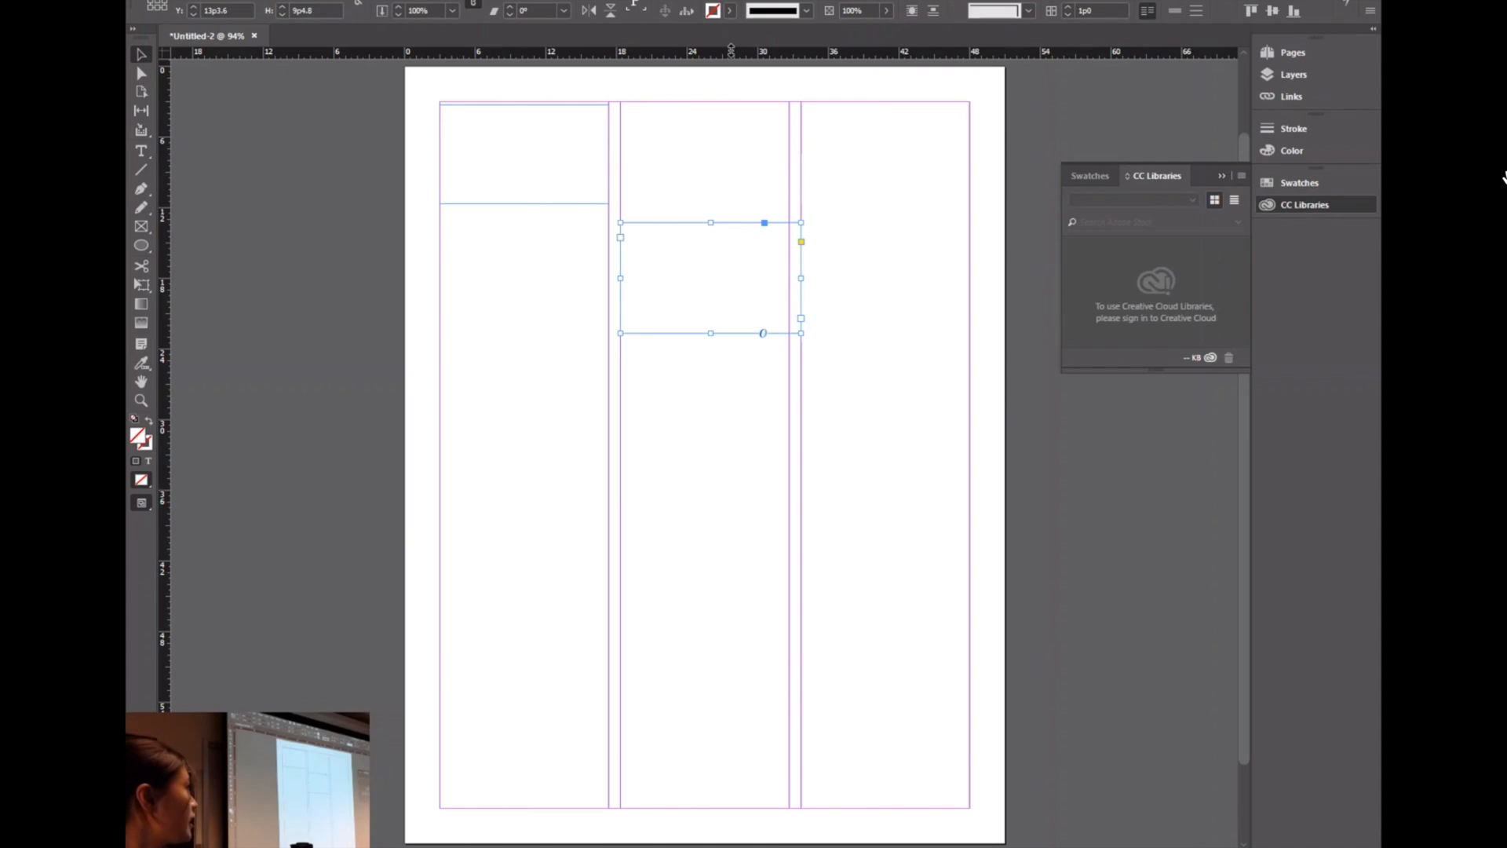
Step: Place a horizontal ruler guide along the first frame's lower edge and move the second frame up so its upper edge meets the guide
left_click_drag(731, 50, 730, 204)
left_click_drag(713, 268, 708, 248)
left_click(805, 210)
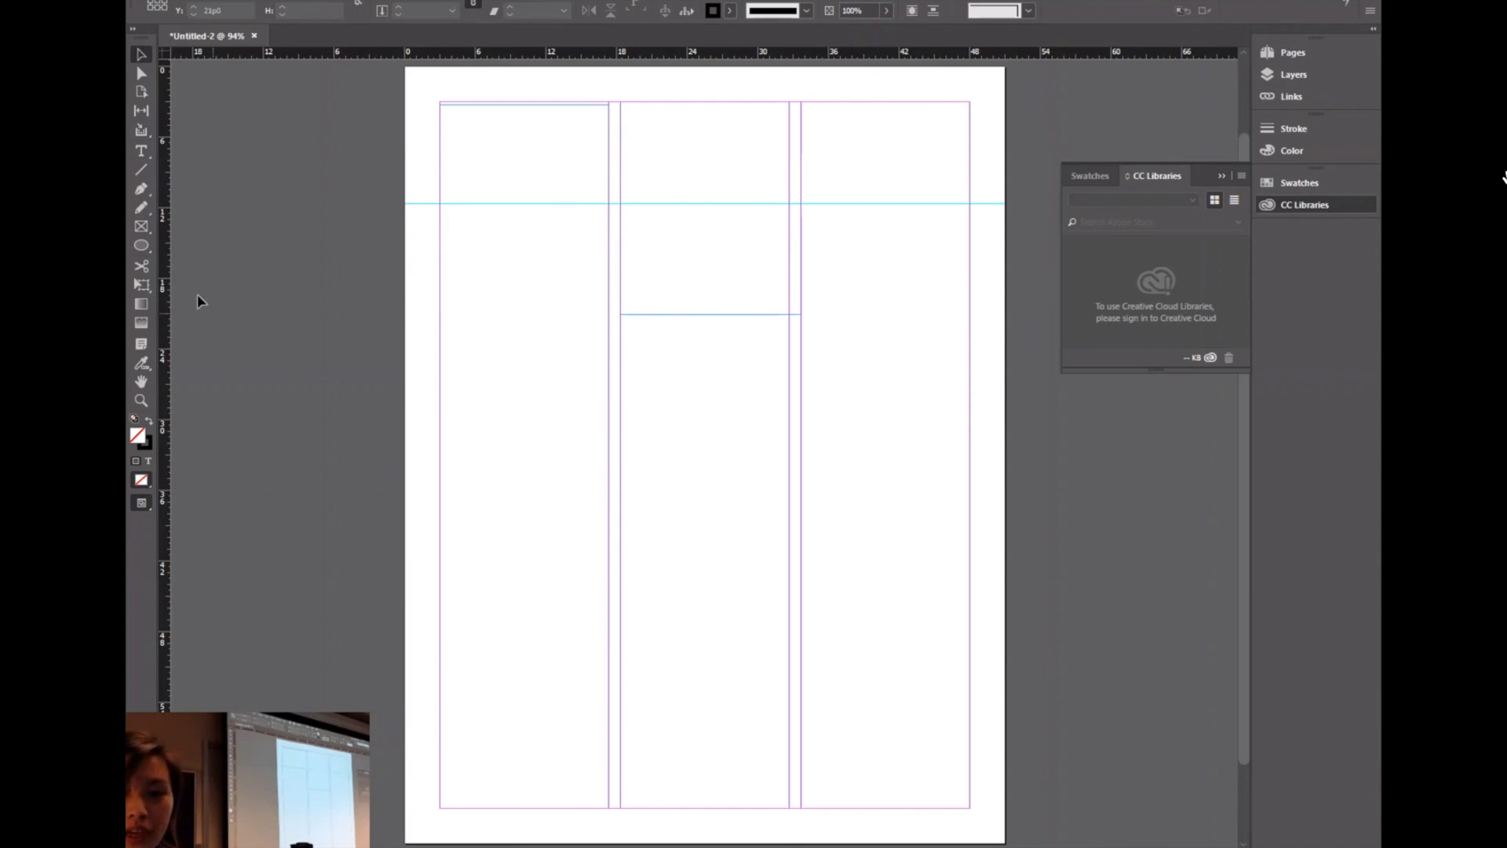
Step: Add a vertical guide through the first column and three more horizontal guides below the existing one, the middle one at about 25p1.2
left_click_drag(168, 253, 540, 255)
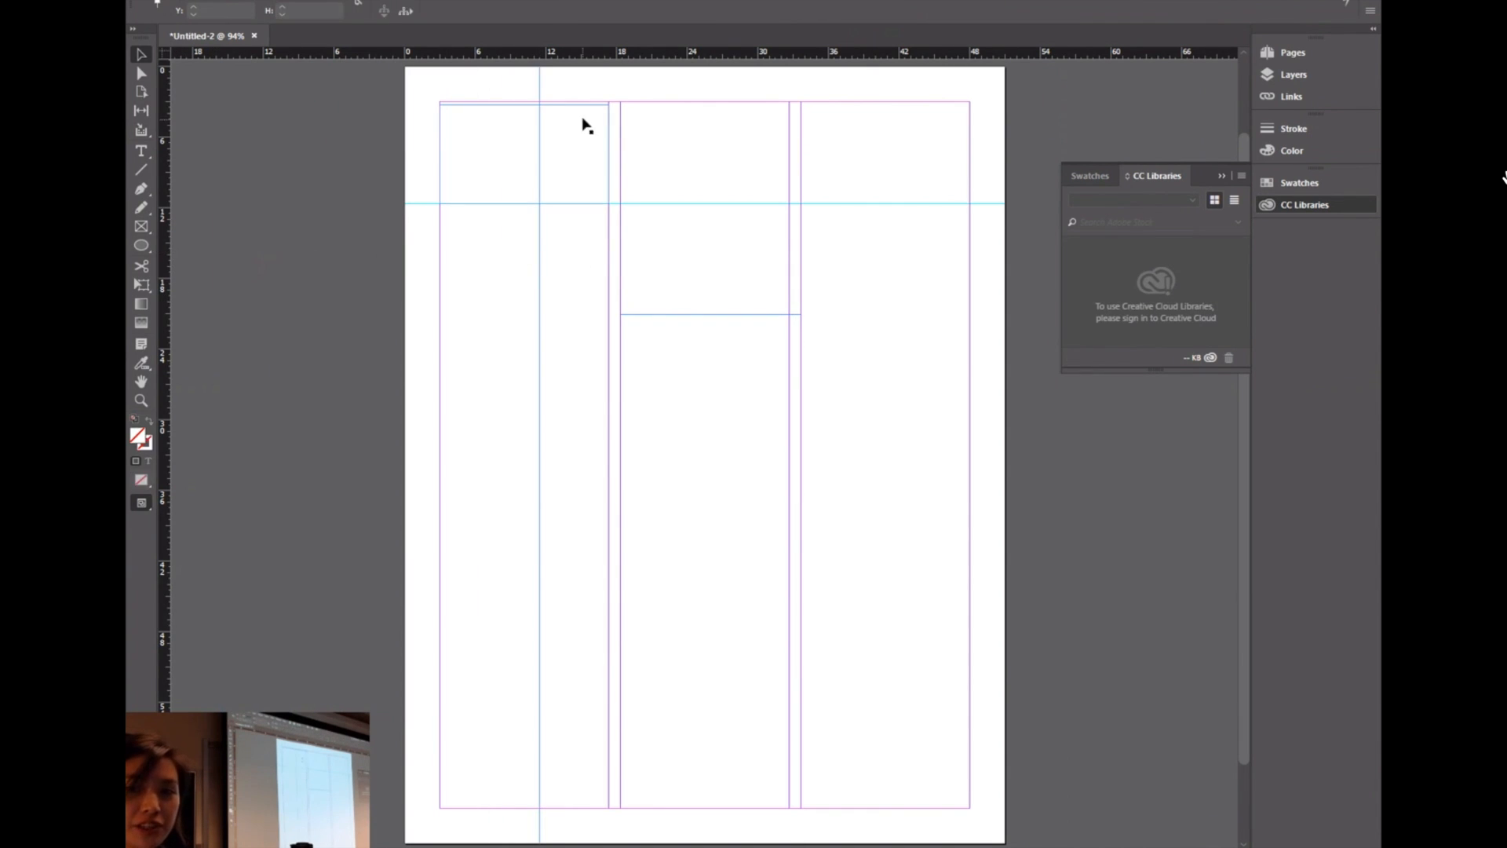
left_click_drag(590, 53, 628, 427)
left_click_drag(609, 56, 616, 363)
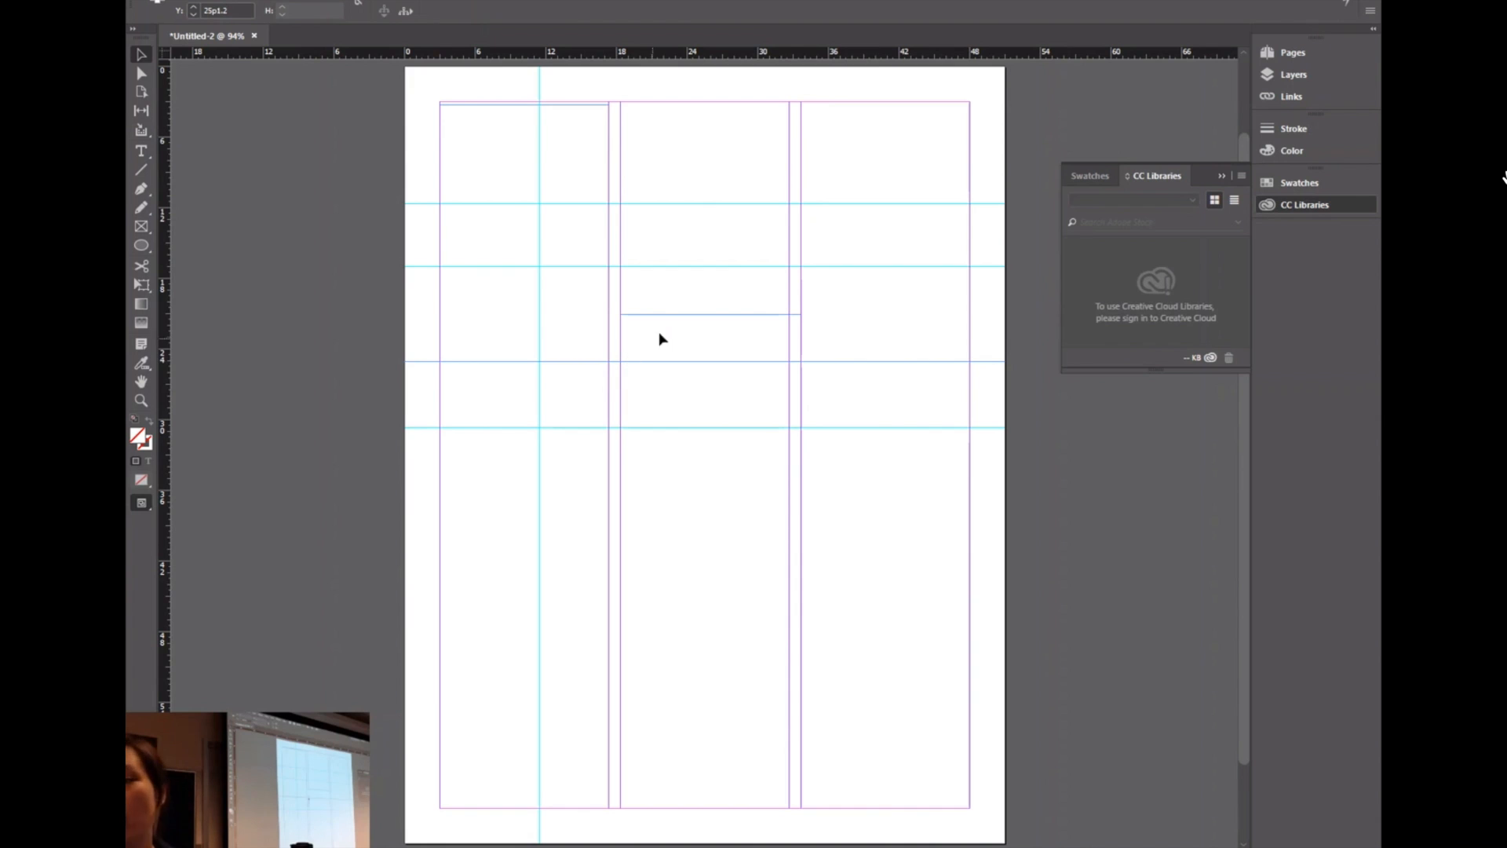
Step: Collapse the CC Libraries, display the document's layers and deselect everything on the page
left_click(1218, 177)
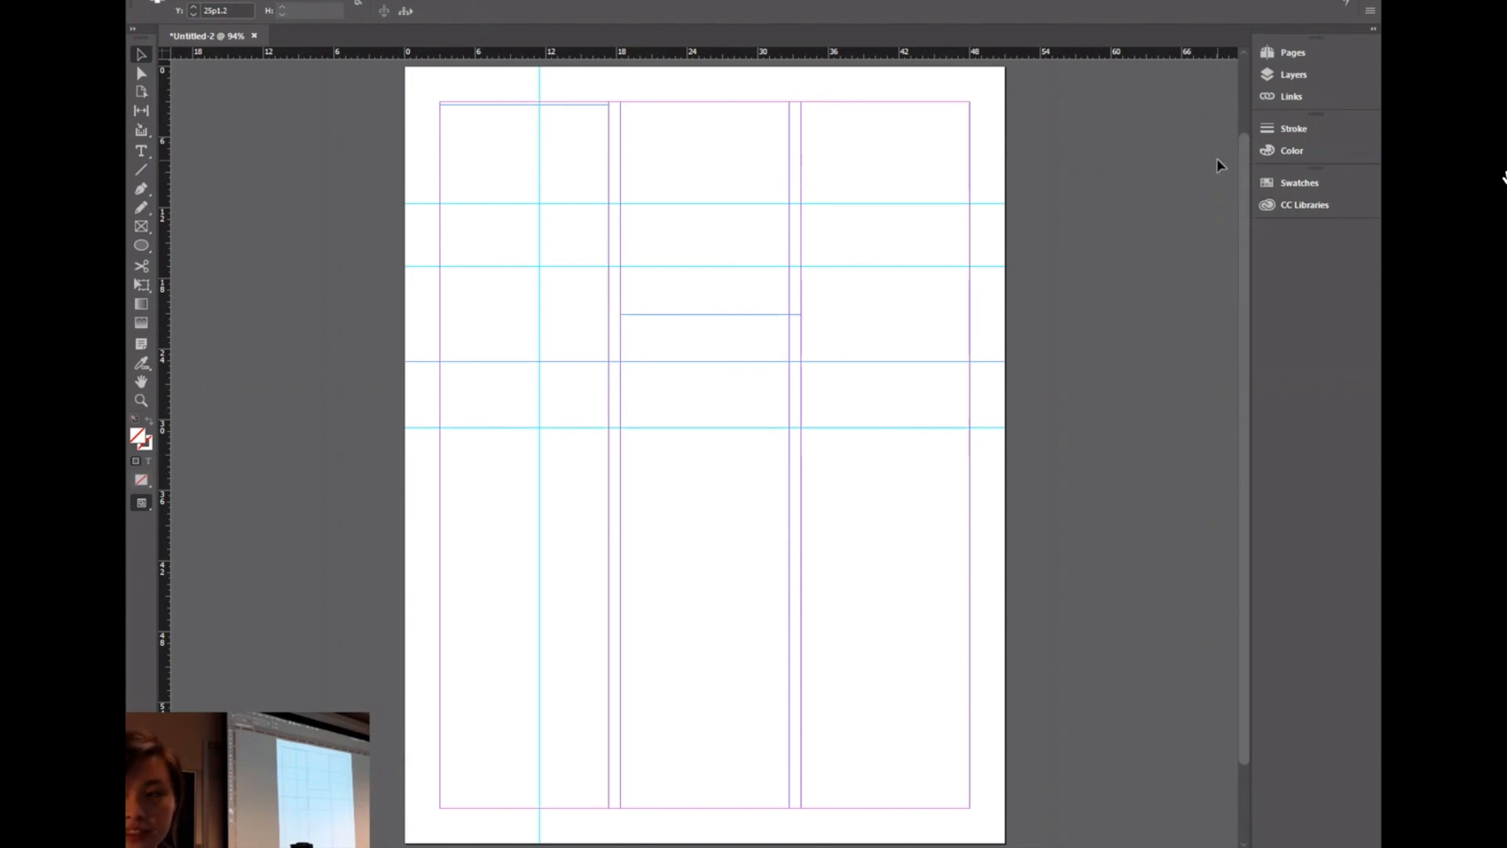
left_click(1289, 75)
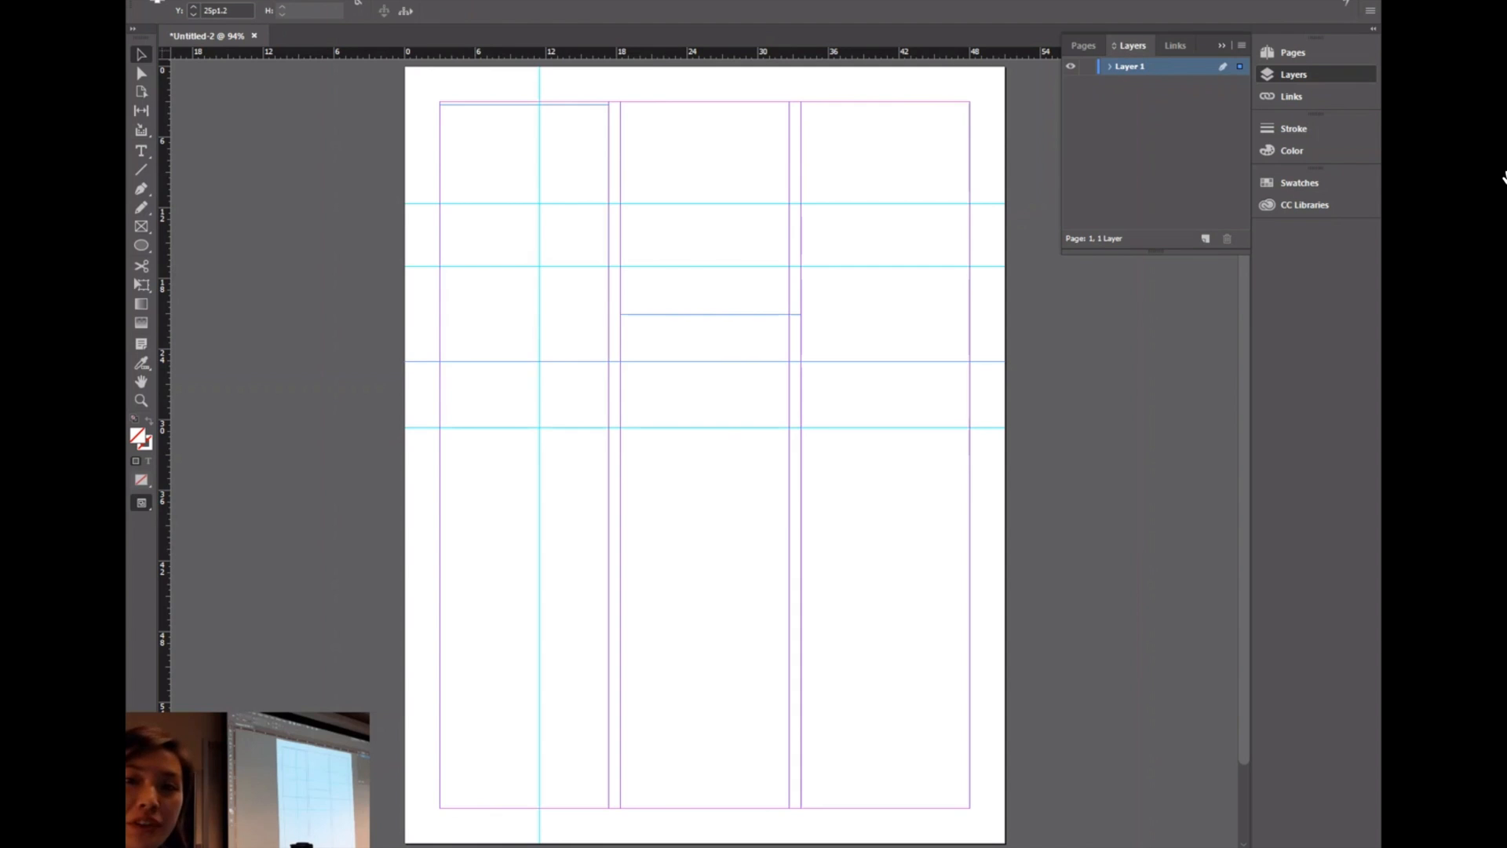
left_click(419, 0)
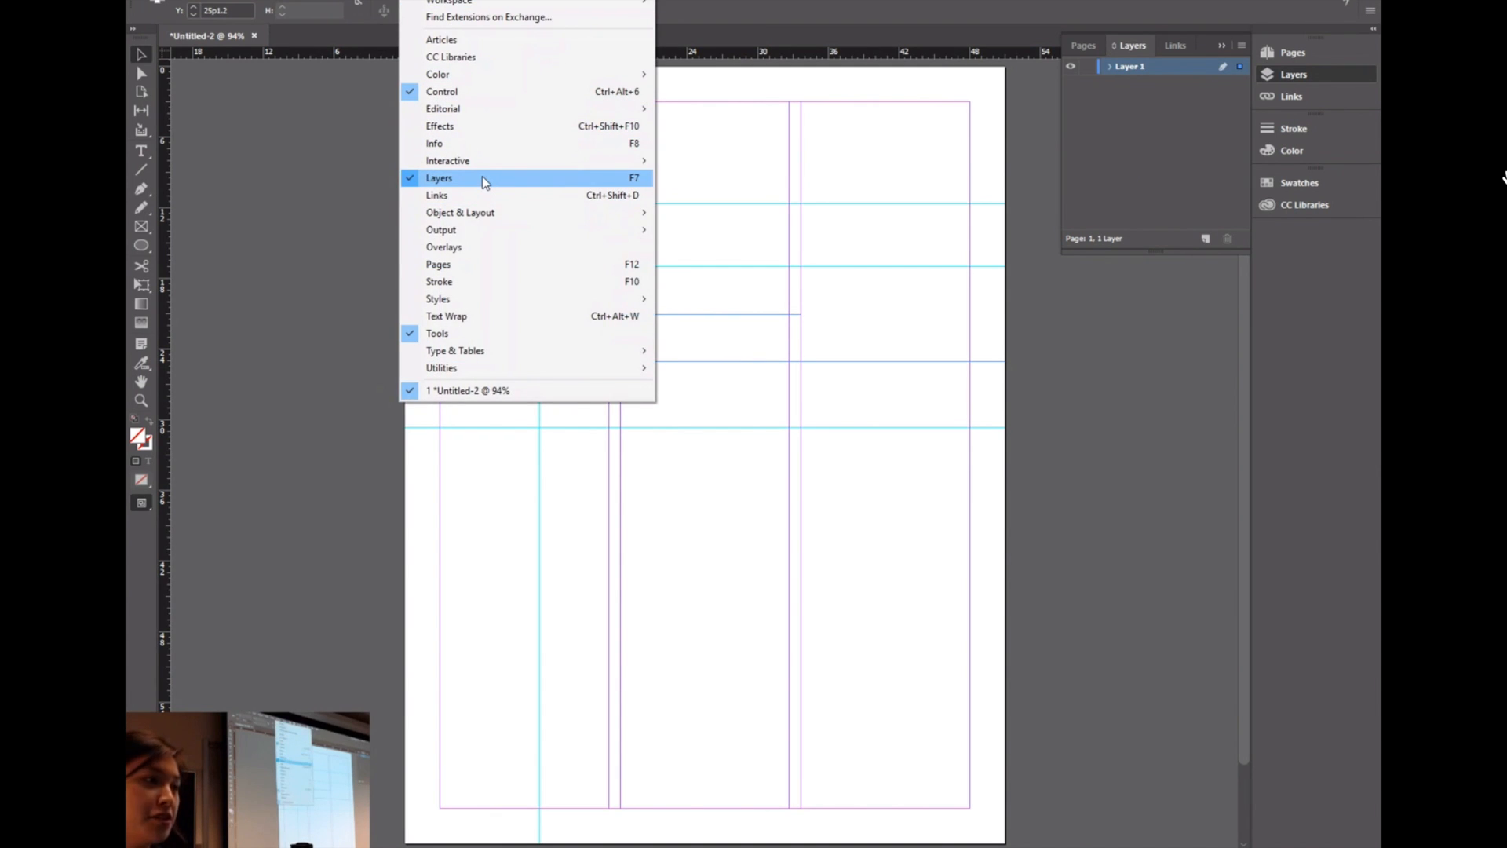
left_click(1154, 290)
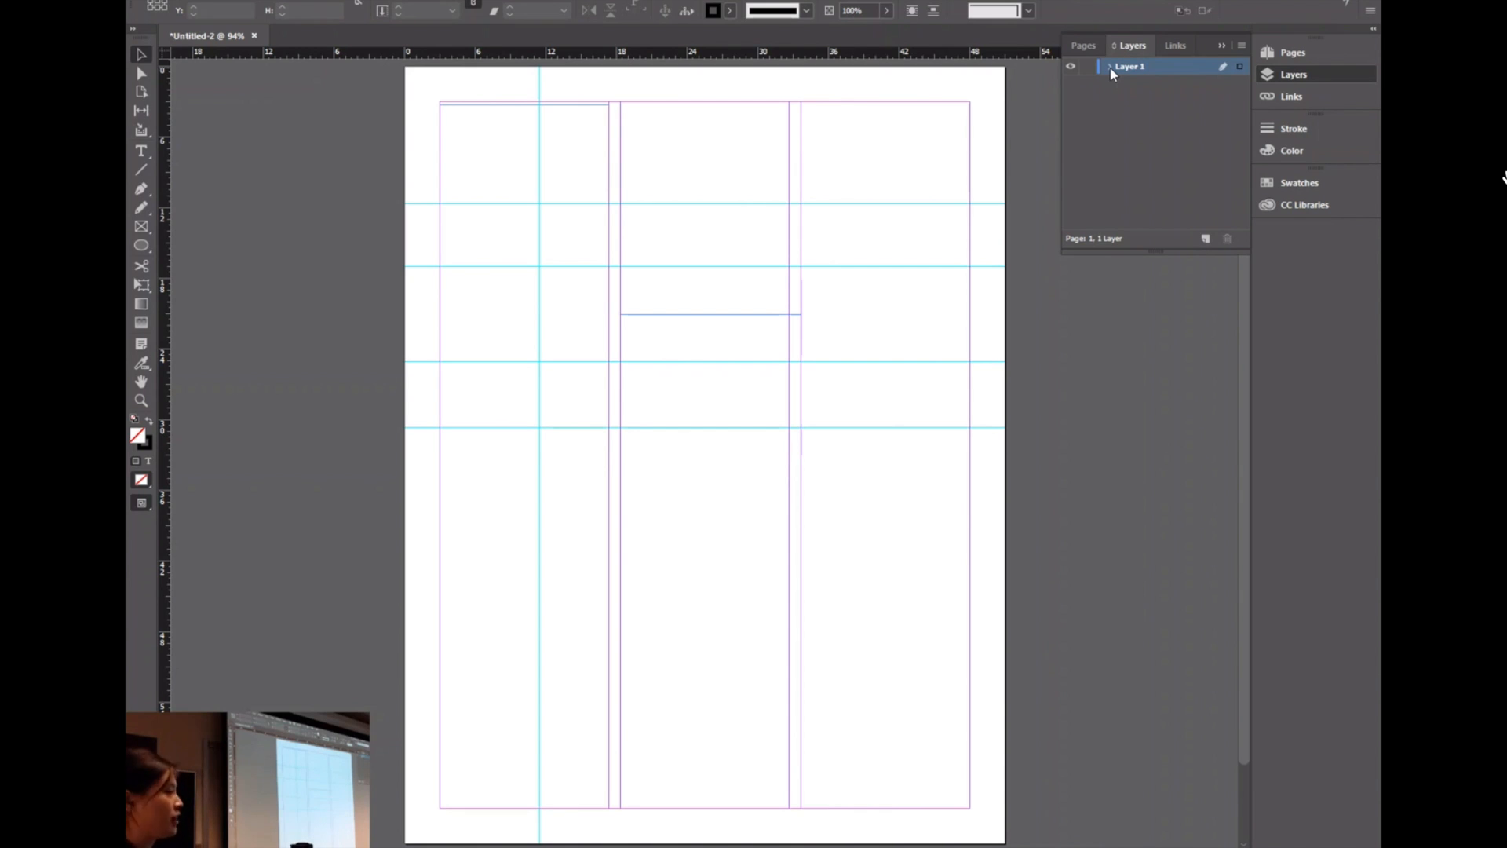
Step: Create a second layer, draw a text frame about 10 picas wide near the middle column's head and enter "sjosdahiosdasdasdauosda"
left_click(1204, 238)
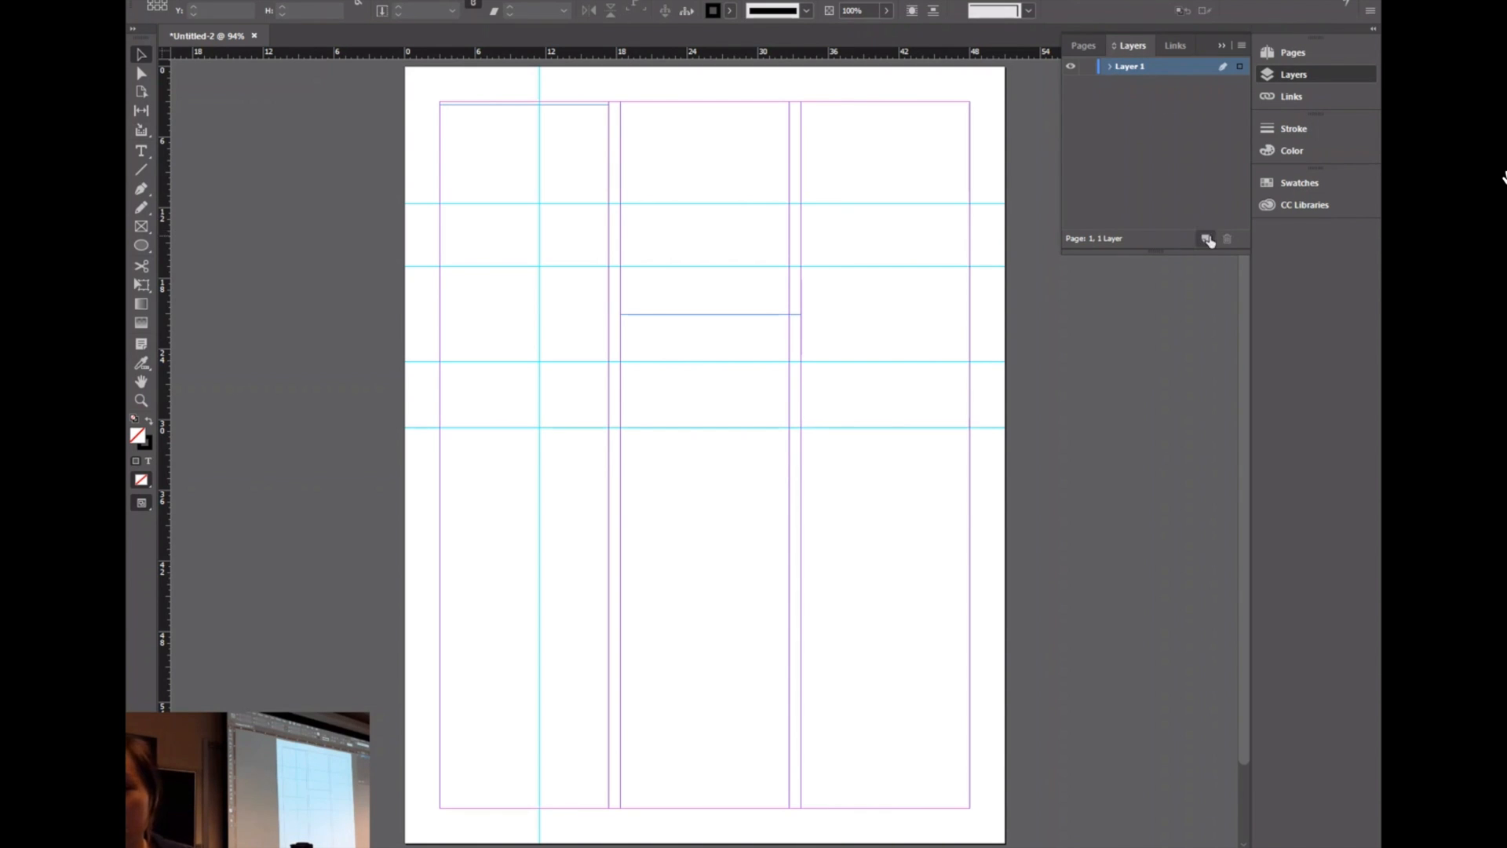
left_click(141, 151)
left_click_drag(613, 121, 732, 220)
type("sjosdahiosdasdasdauosda")
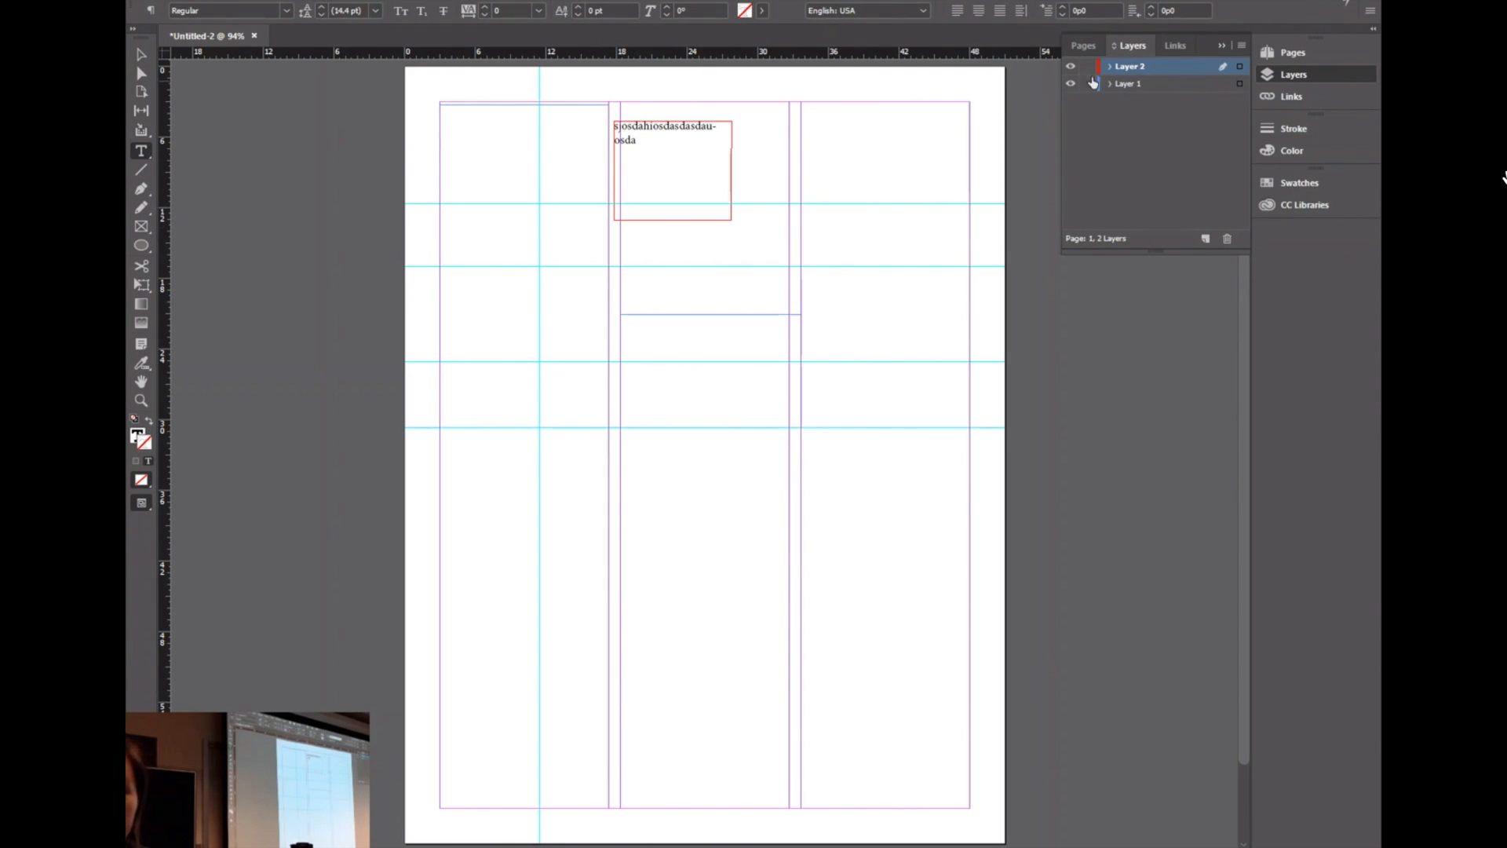
Step: Hide and show Layer 2 twice to check which content belongs to it
left_click(1125, 98)
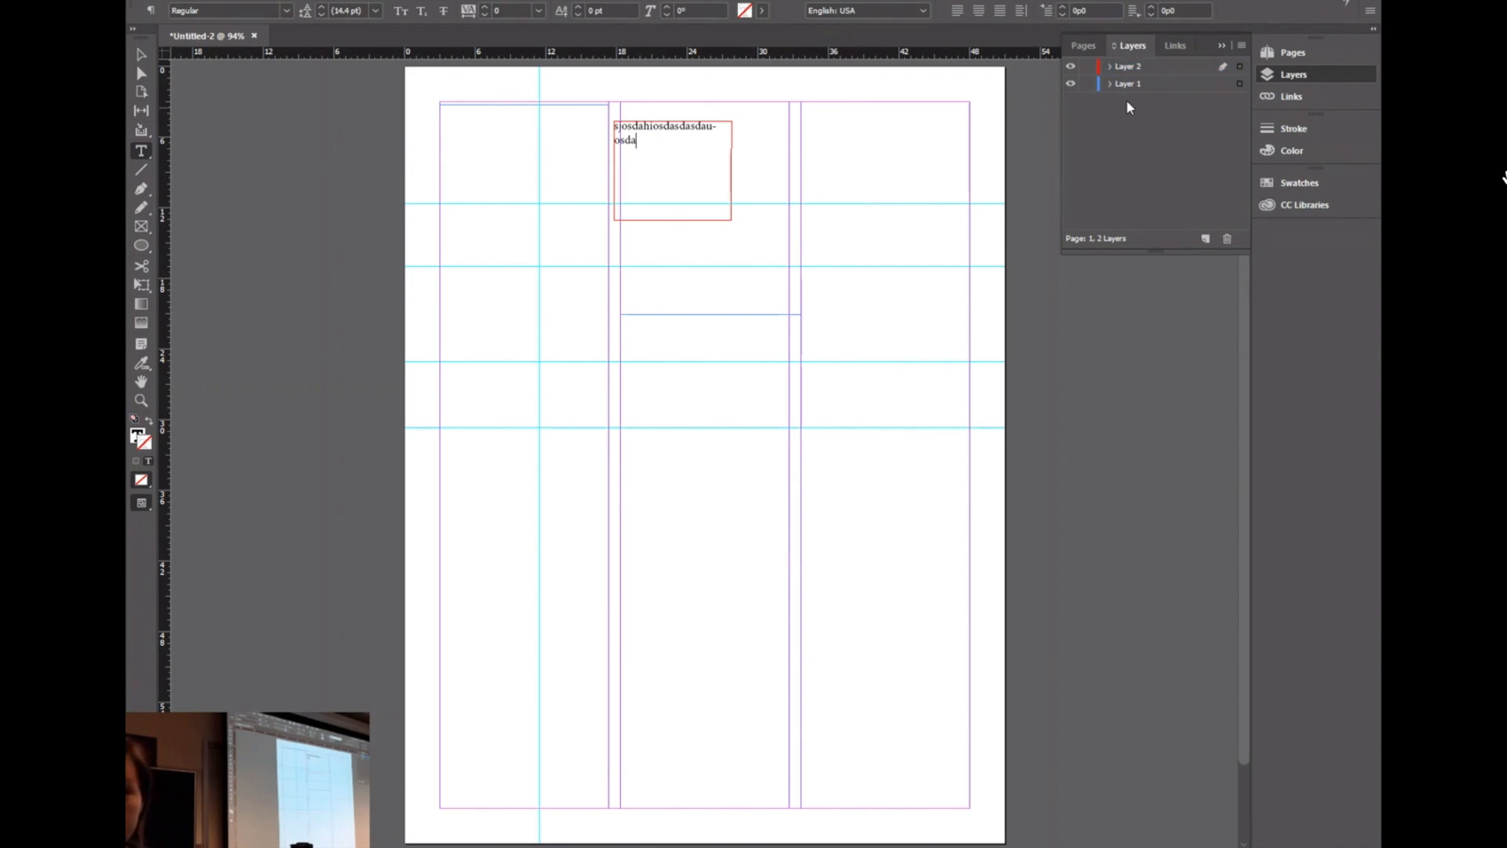
left_click(1071, 67)
left_click(1071, 66)
left_click(1071, 68)
left_click(1070, 67)
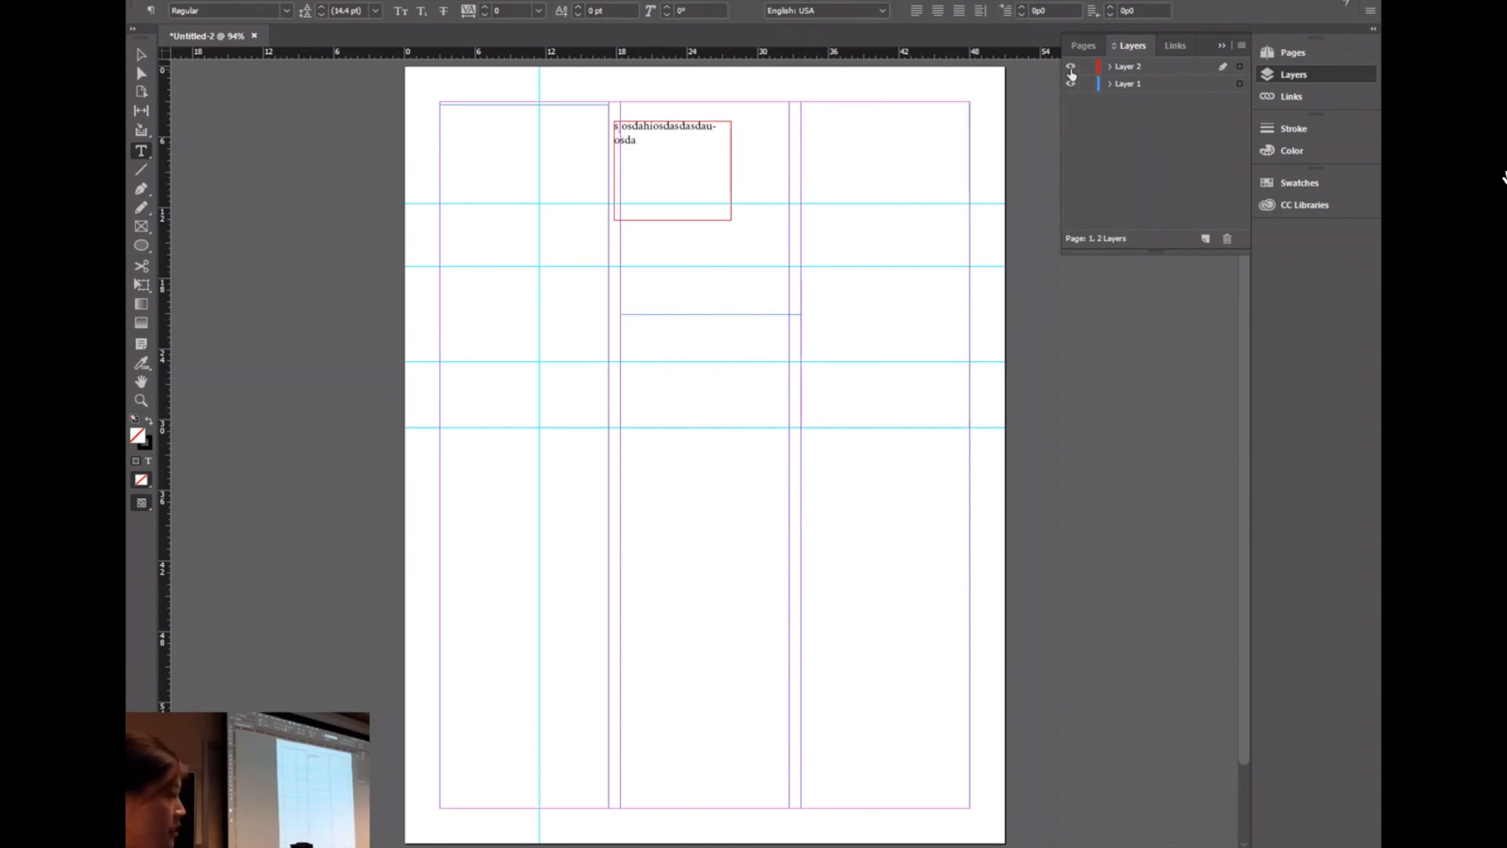
left_click(150, 53)
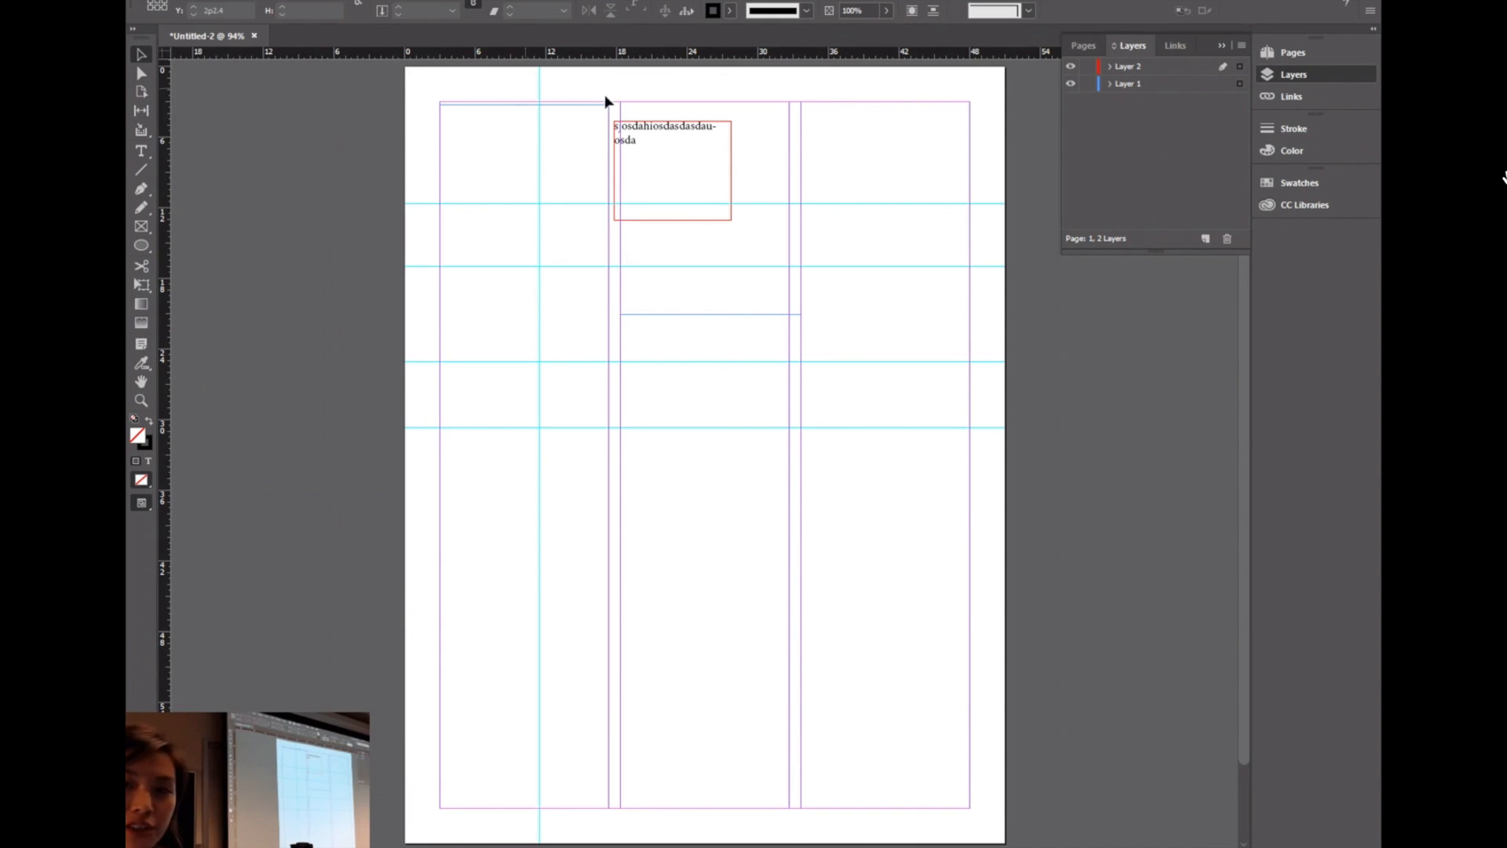
Step: Move the text frame on Layer 2 into the upper-left corner of the middle column and deselect it
left_click_drag(673, 124, 679, 104)
left_click(685, 73)
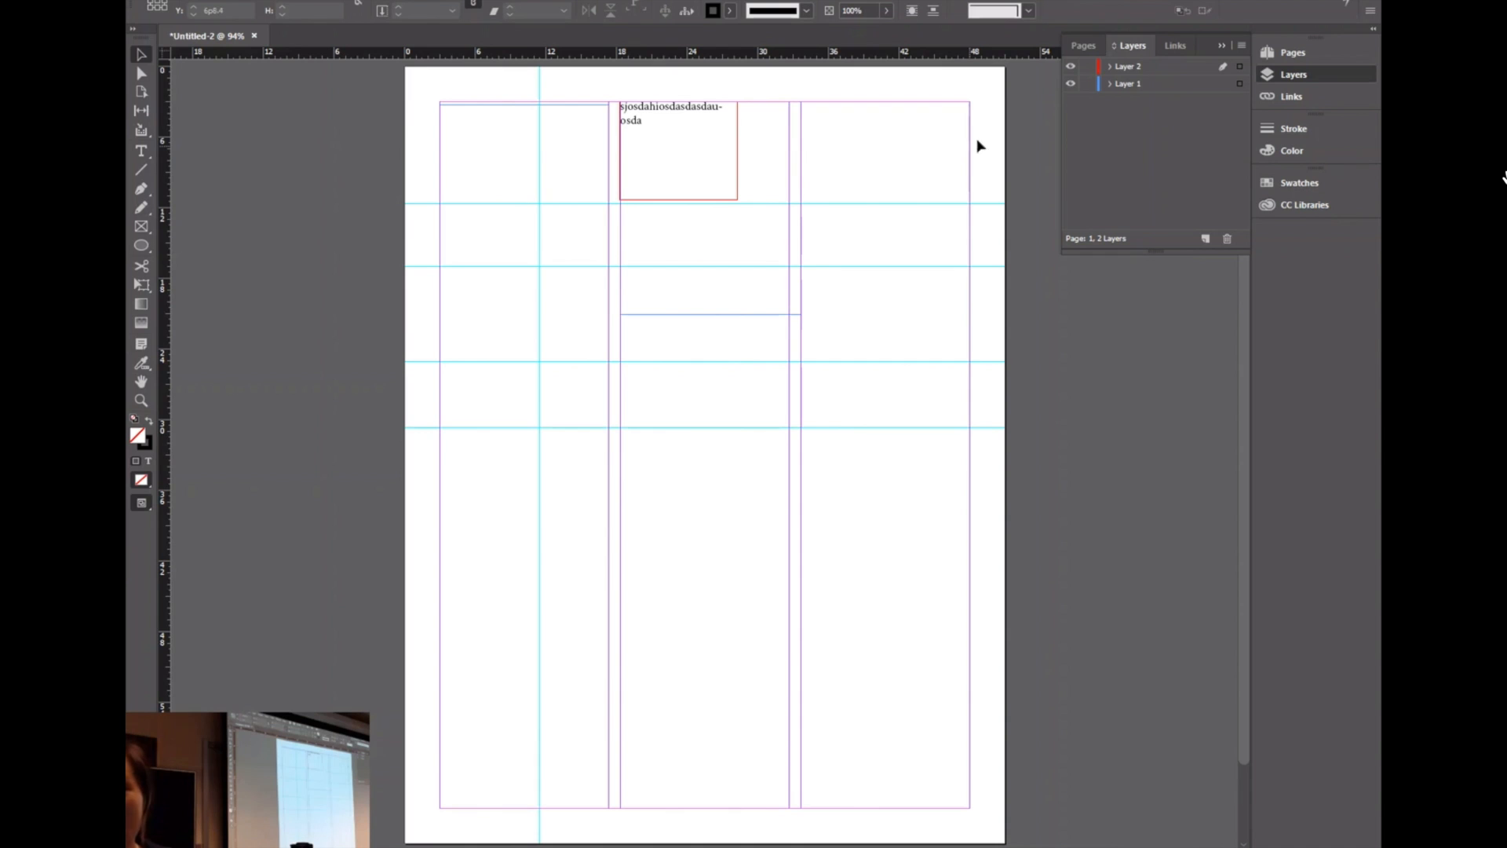
Step: Expand Layer 2 and Layer 1 to inspect their objects, toggling the visibility of the text item on Layer 2
left_click(1108, 67)
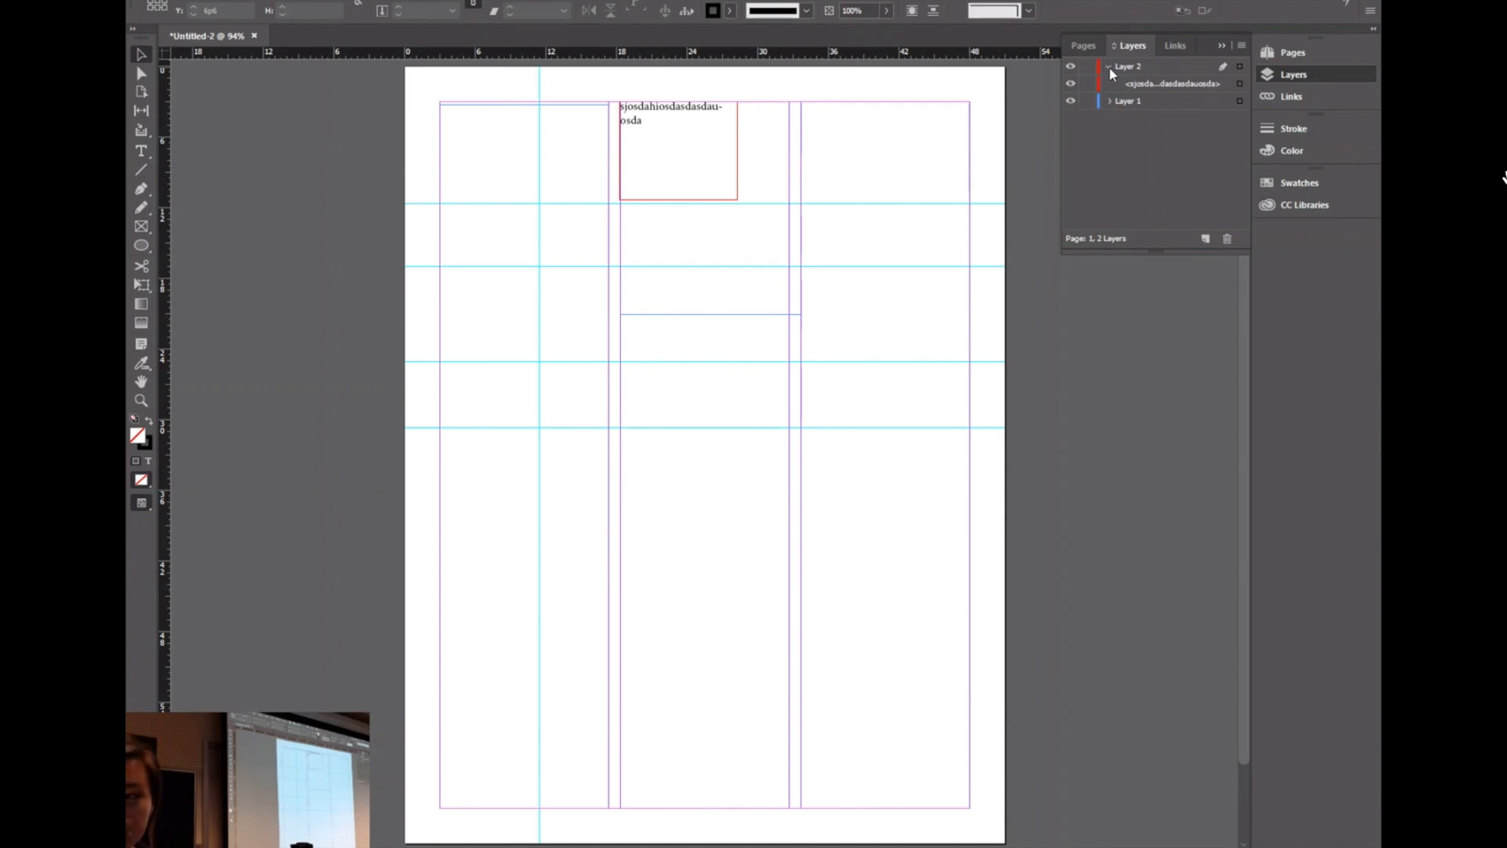
left_click(1109, 101)
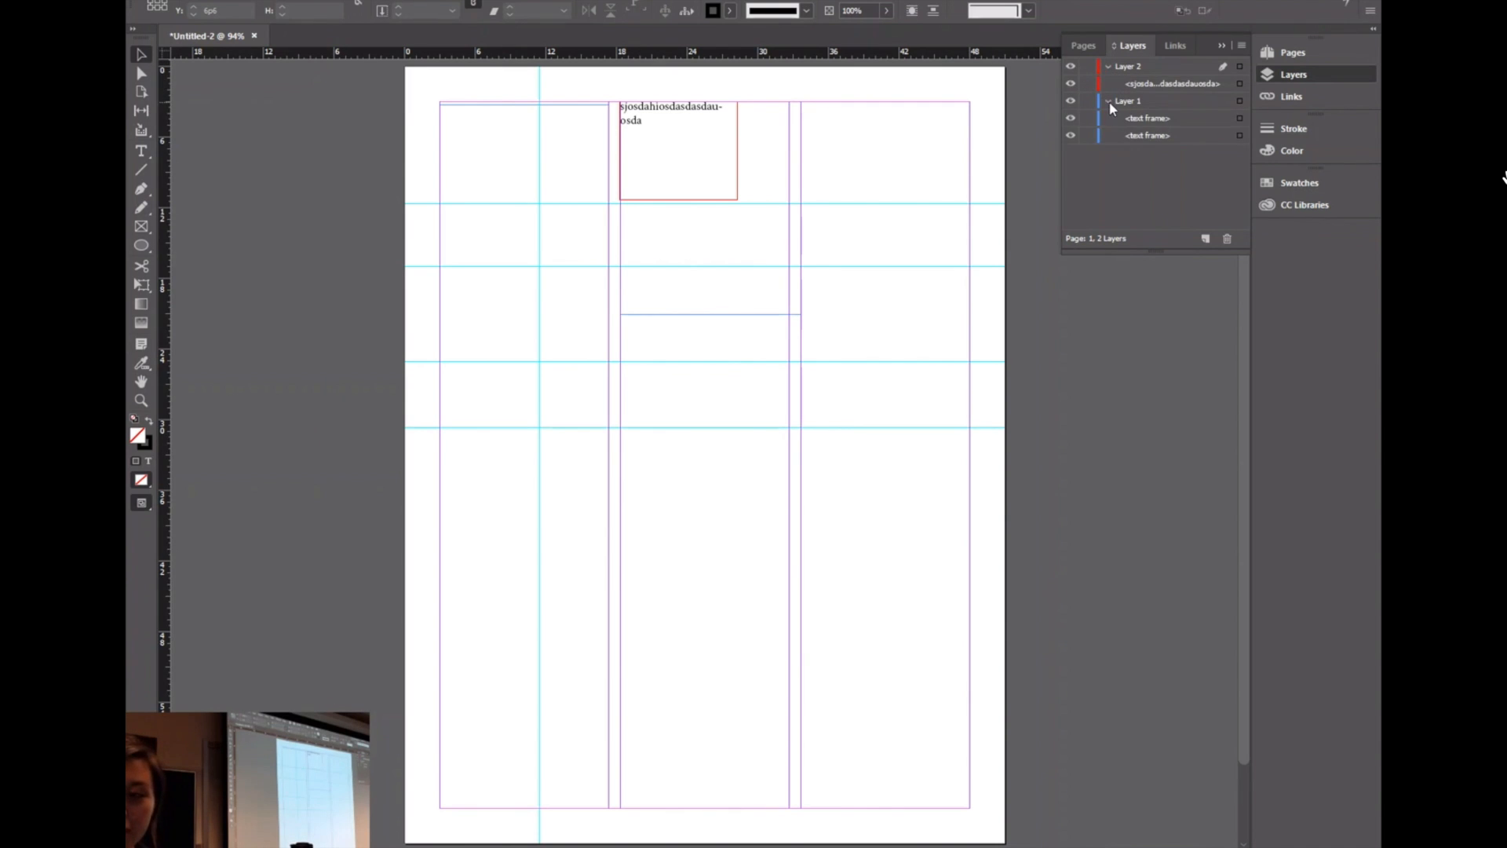
left_click(1069, 83)
left_click(1070, 84)
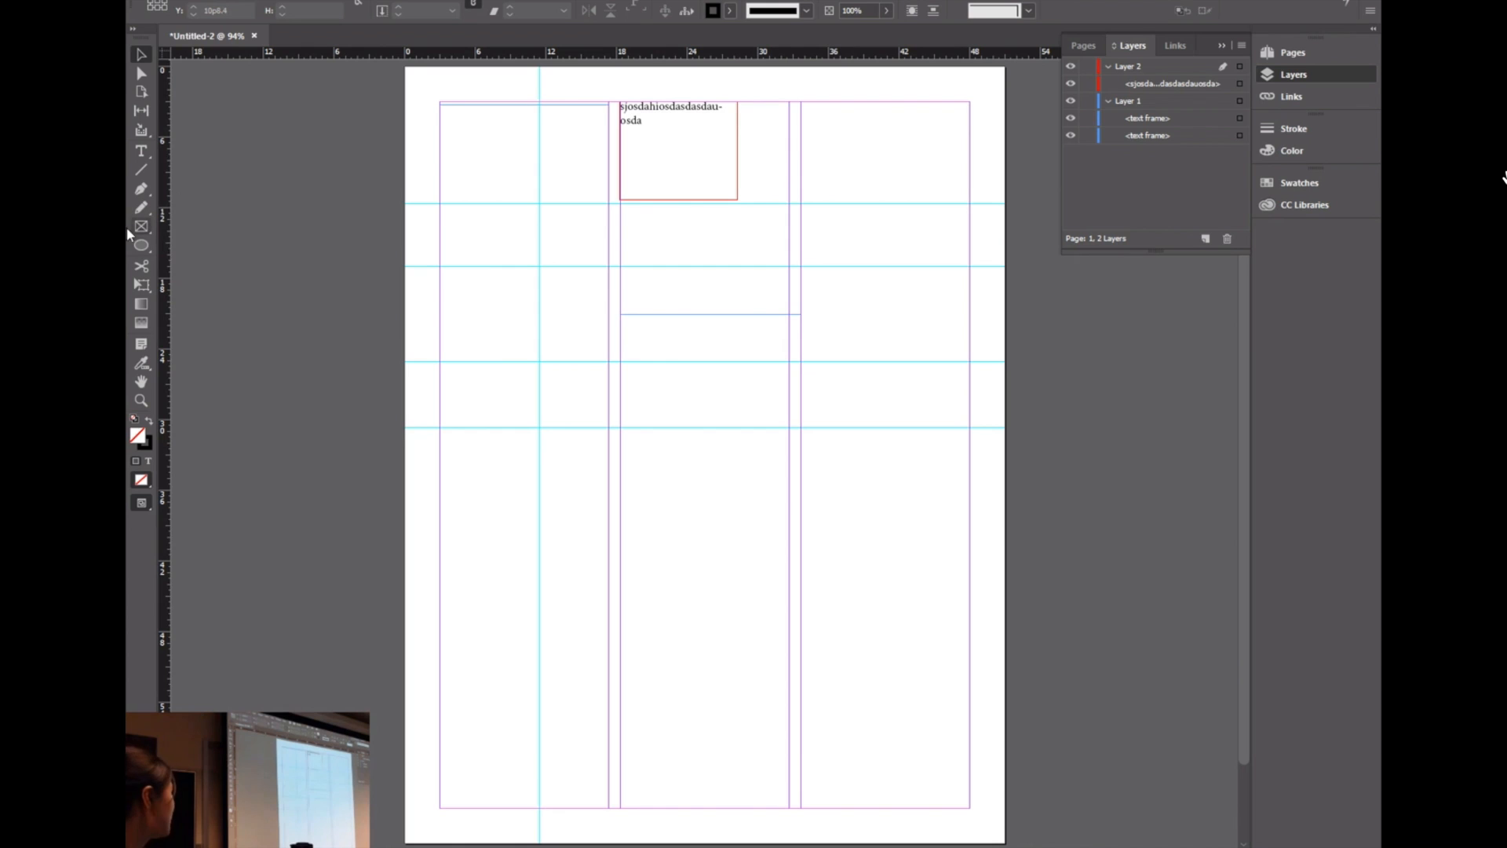
Step: Draw an ellipse about 3p8 high in the first column, between the two uppermost horizontal guides
left_click(148, 244)
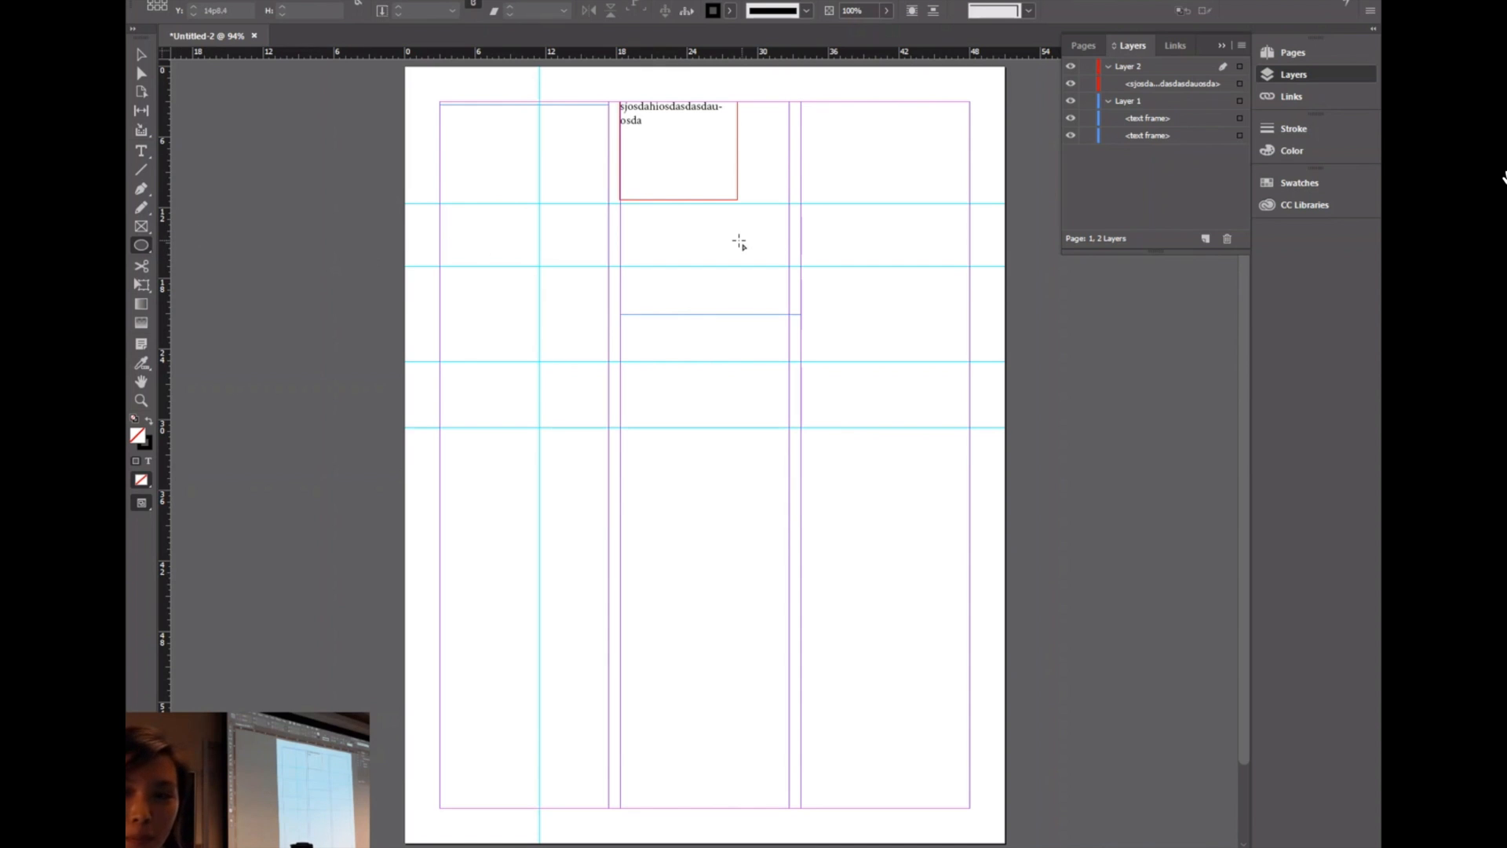
left_click_drag(460, 210, 511, 255)
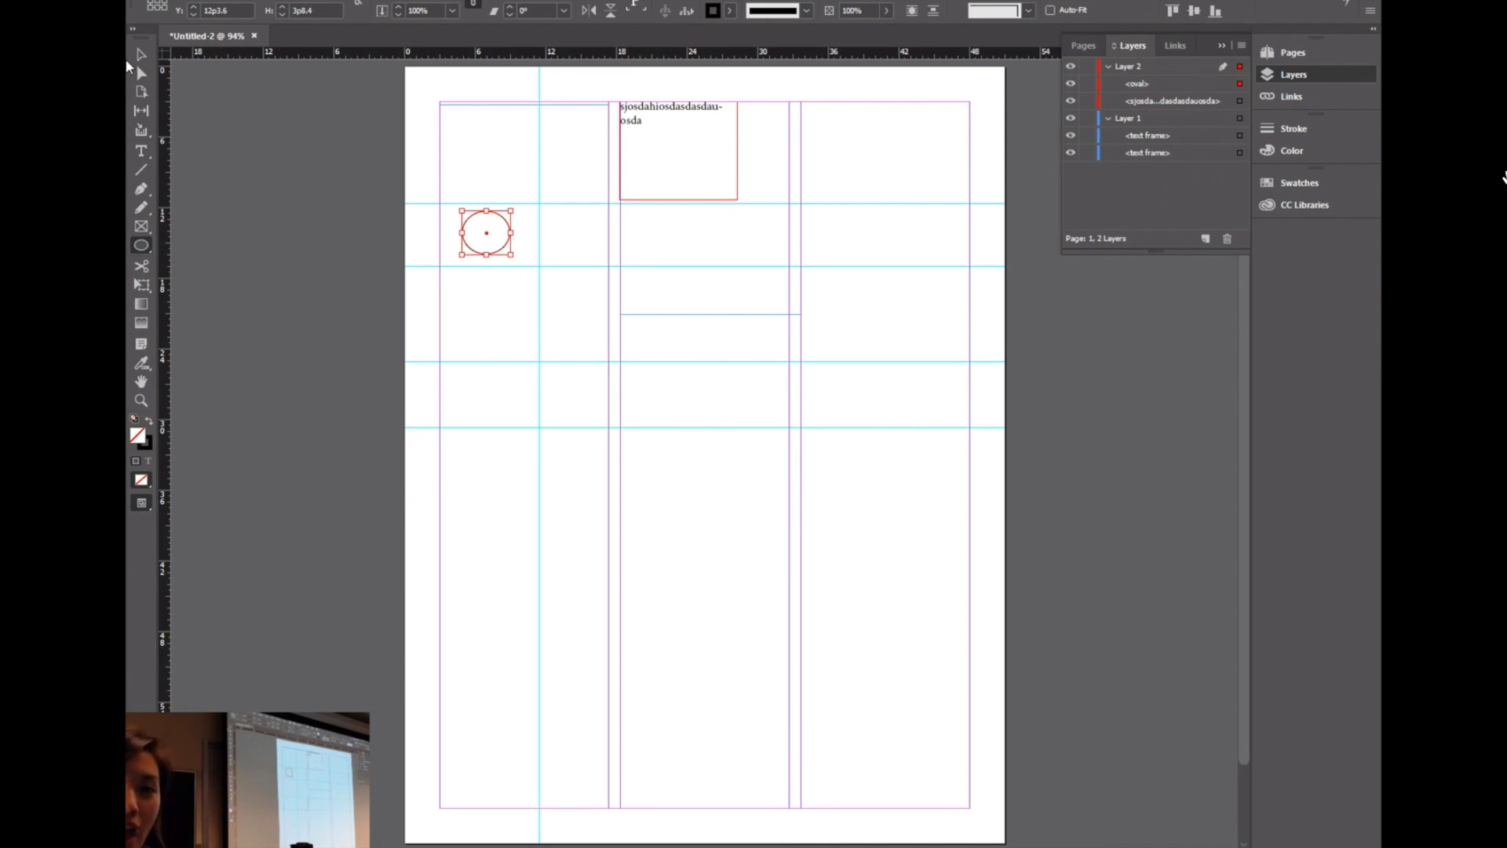
left_click(141, 55)
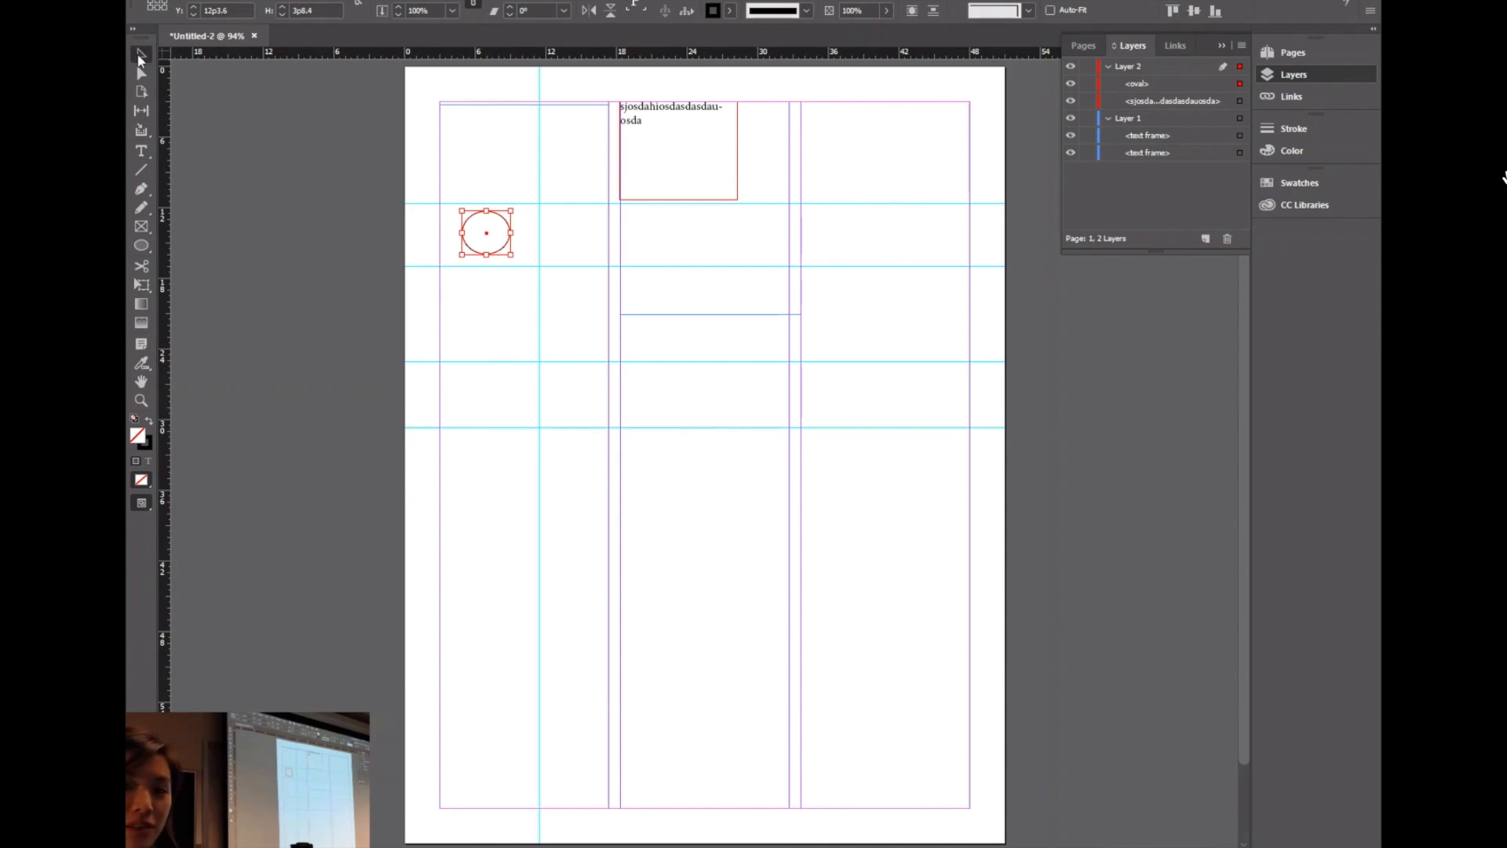
left_click(531, 235)
left_click(503, 219)
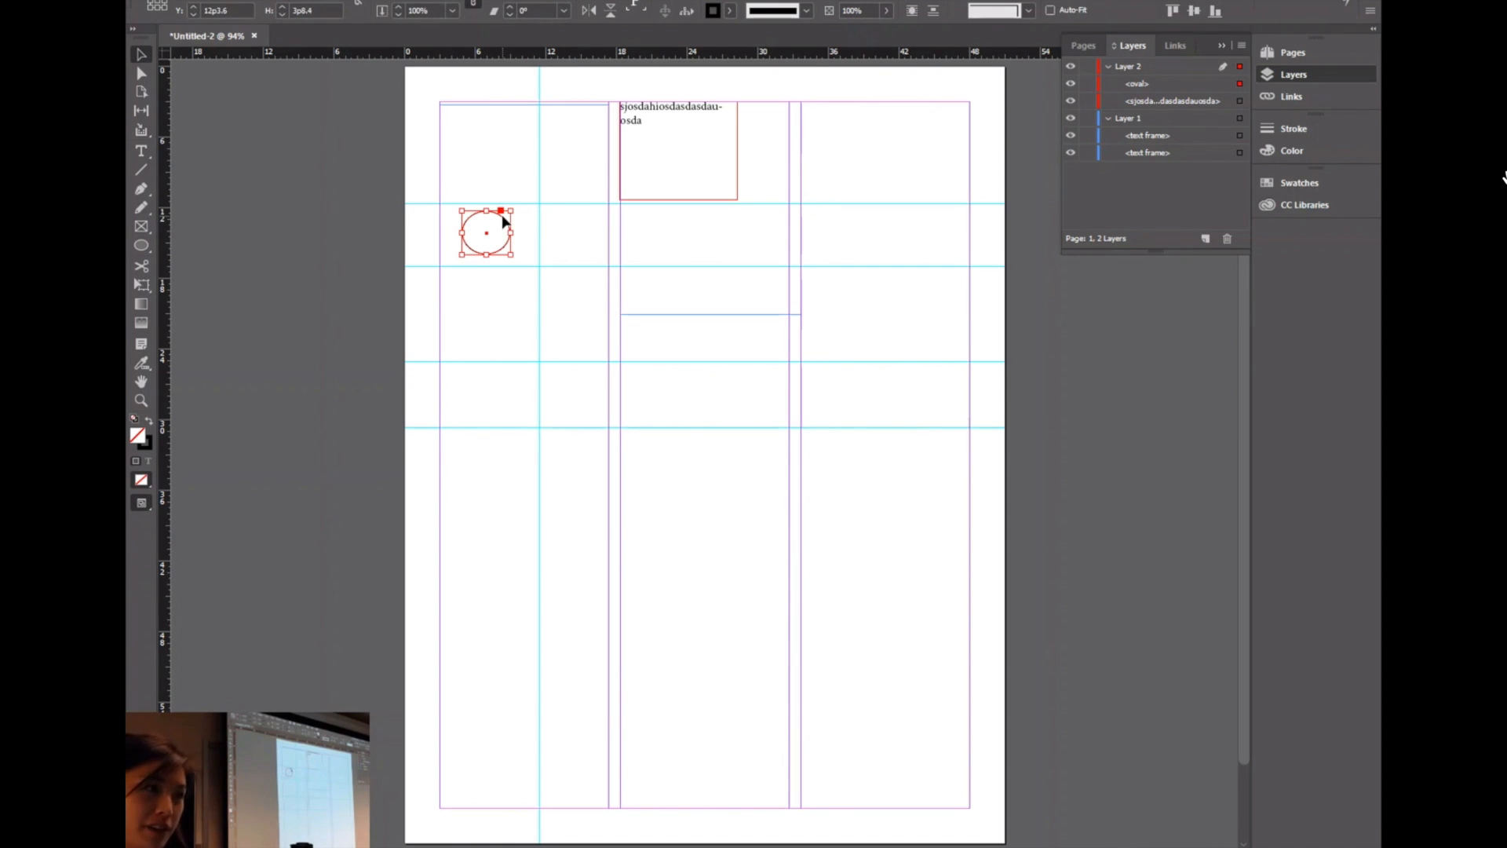
Step: Convert the text frame in the middle column to an interactive button and check the available form types
left_click(643, 133)
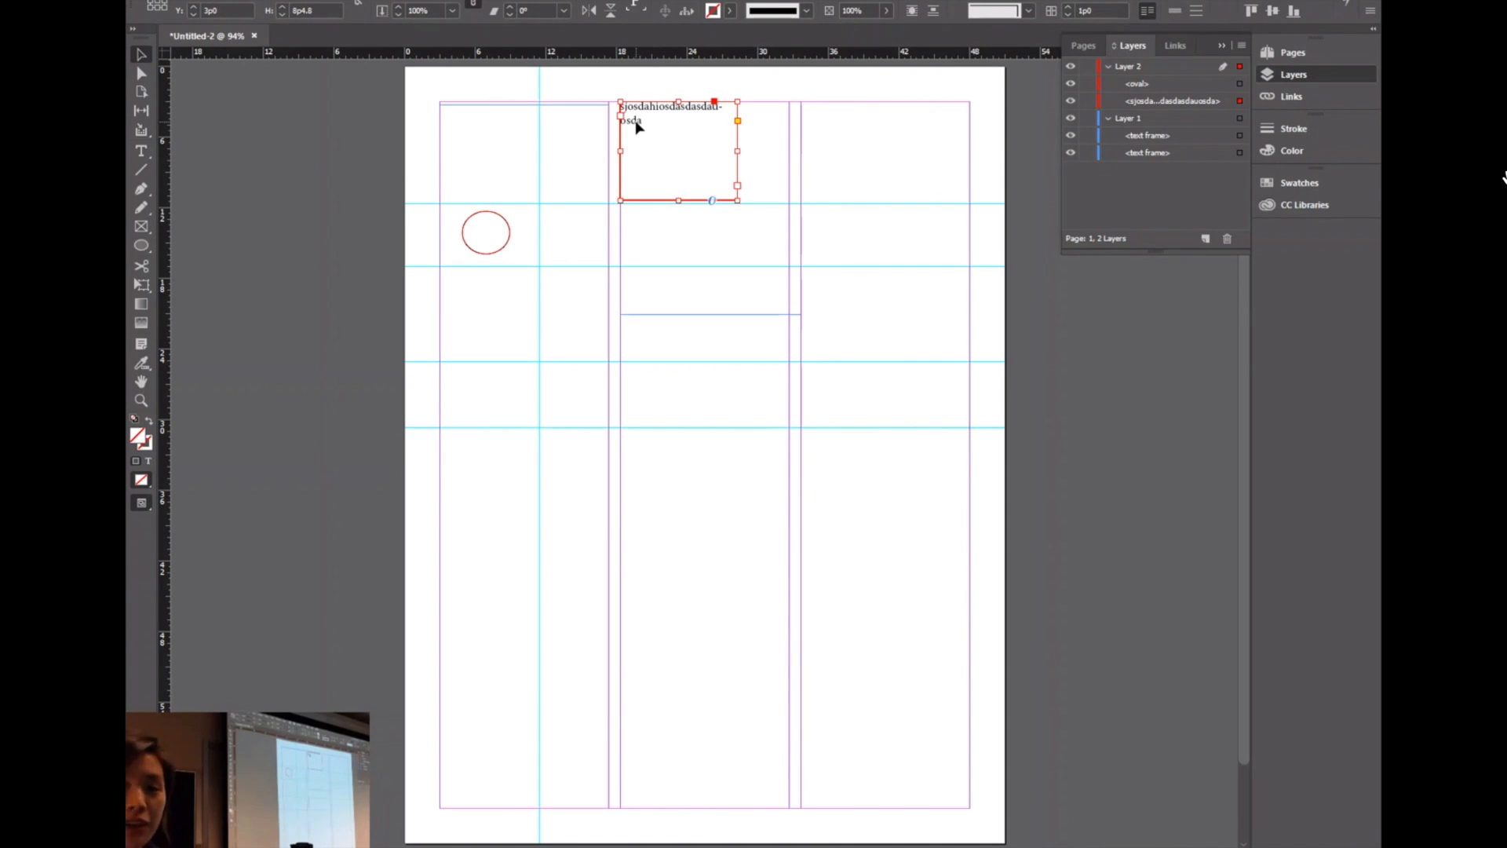
right_click(636, 124)
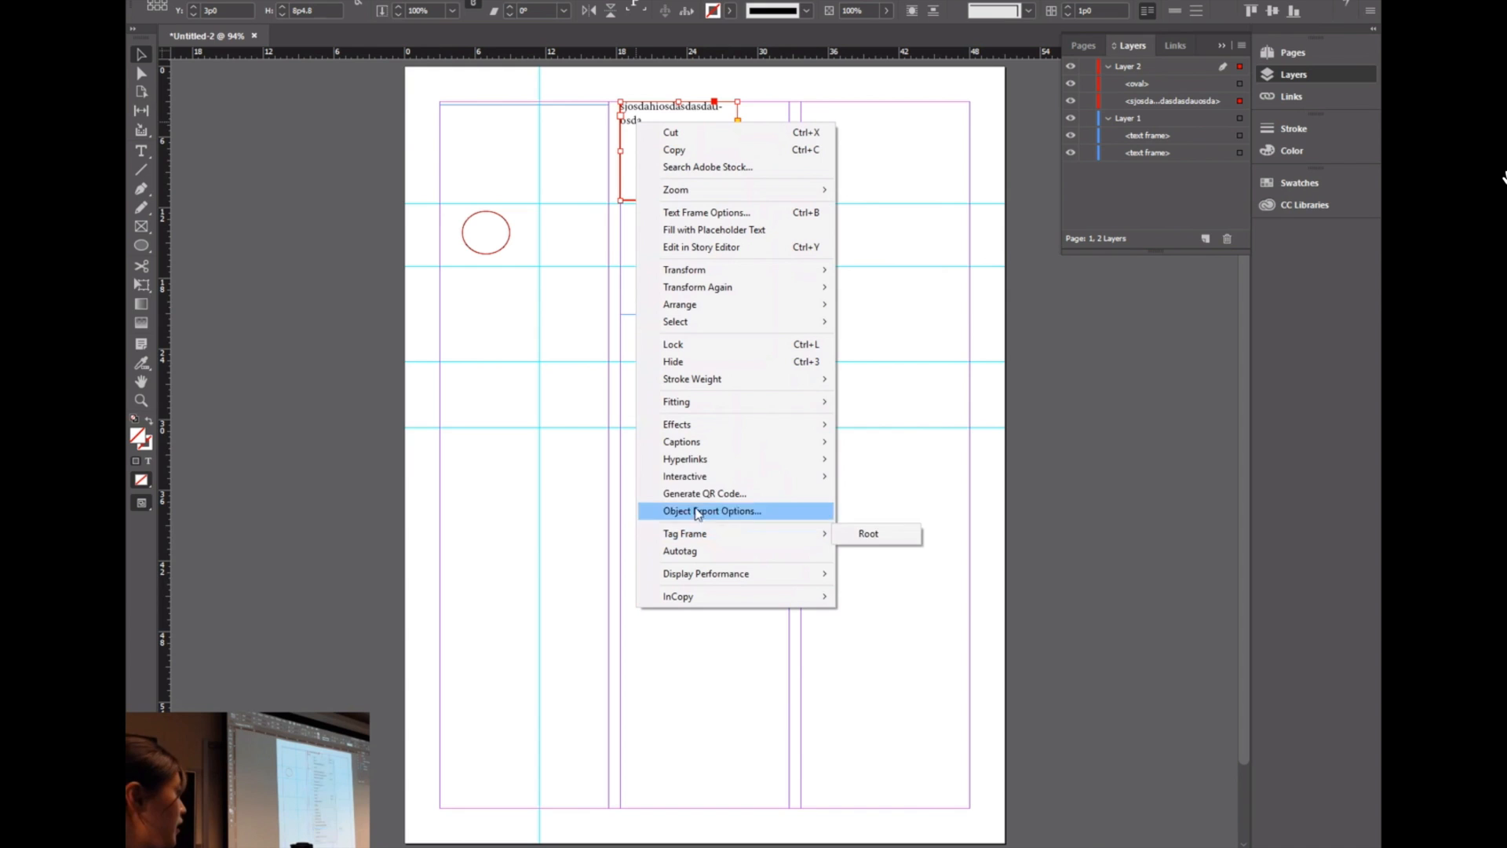
mouse_move(820, 476)
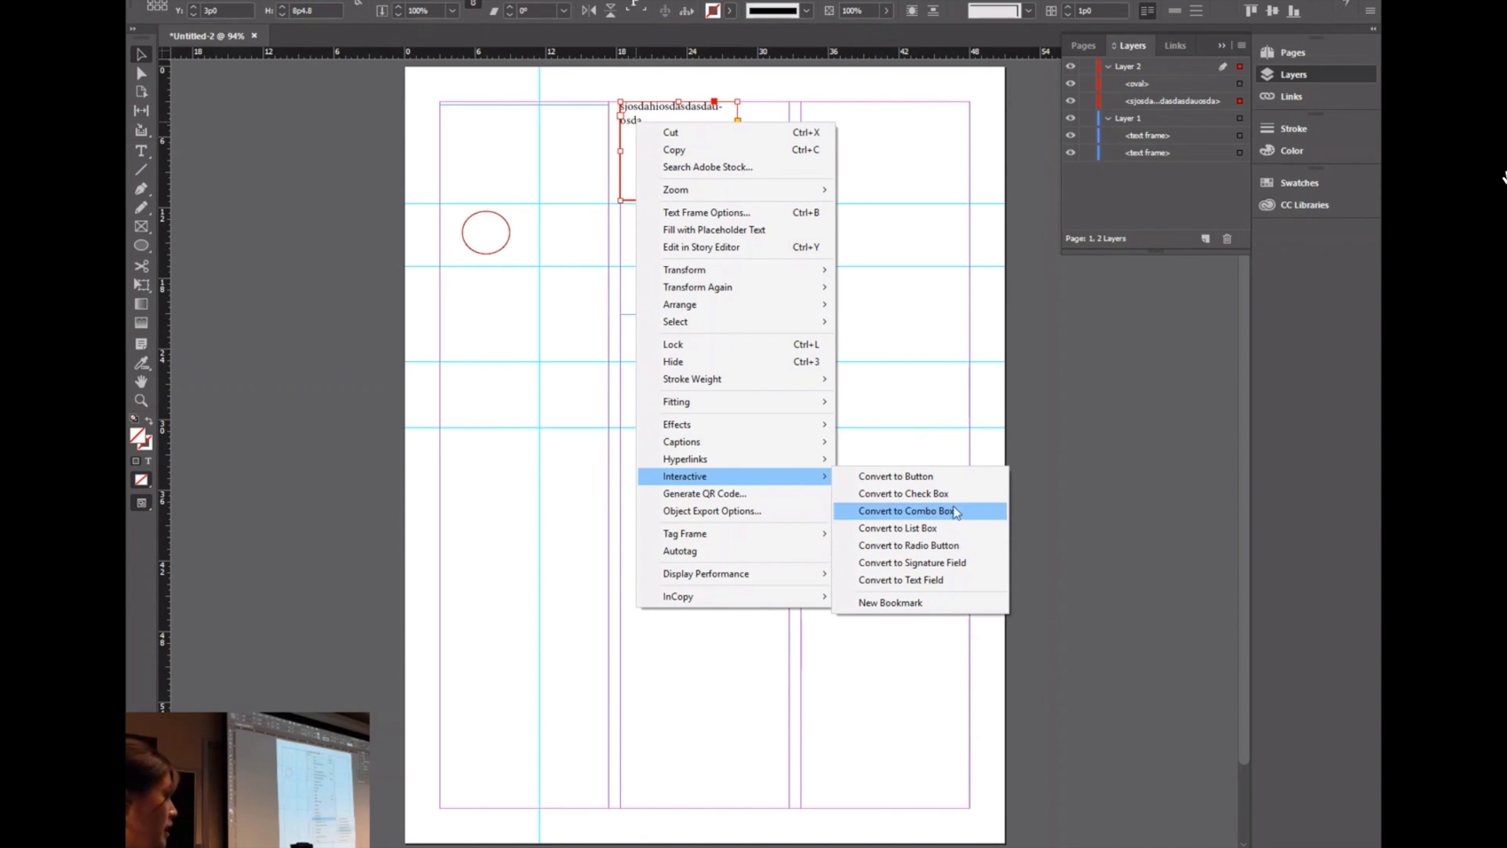
left_click(949, 475)
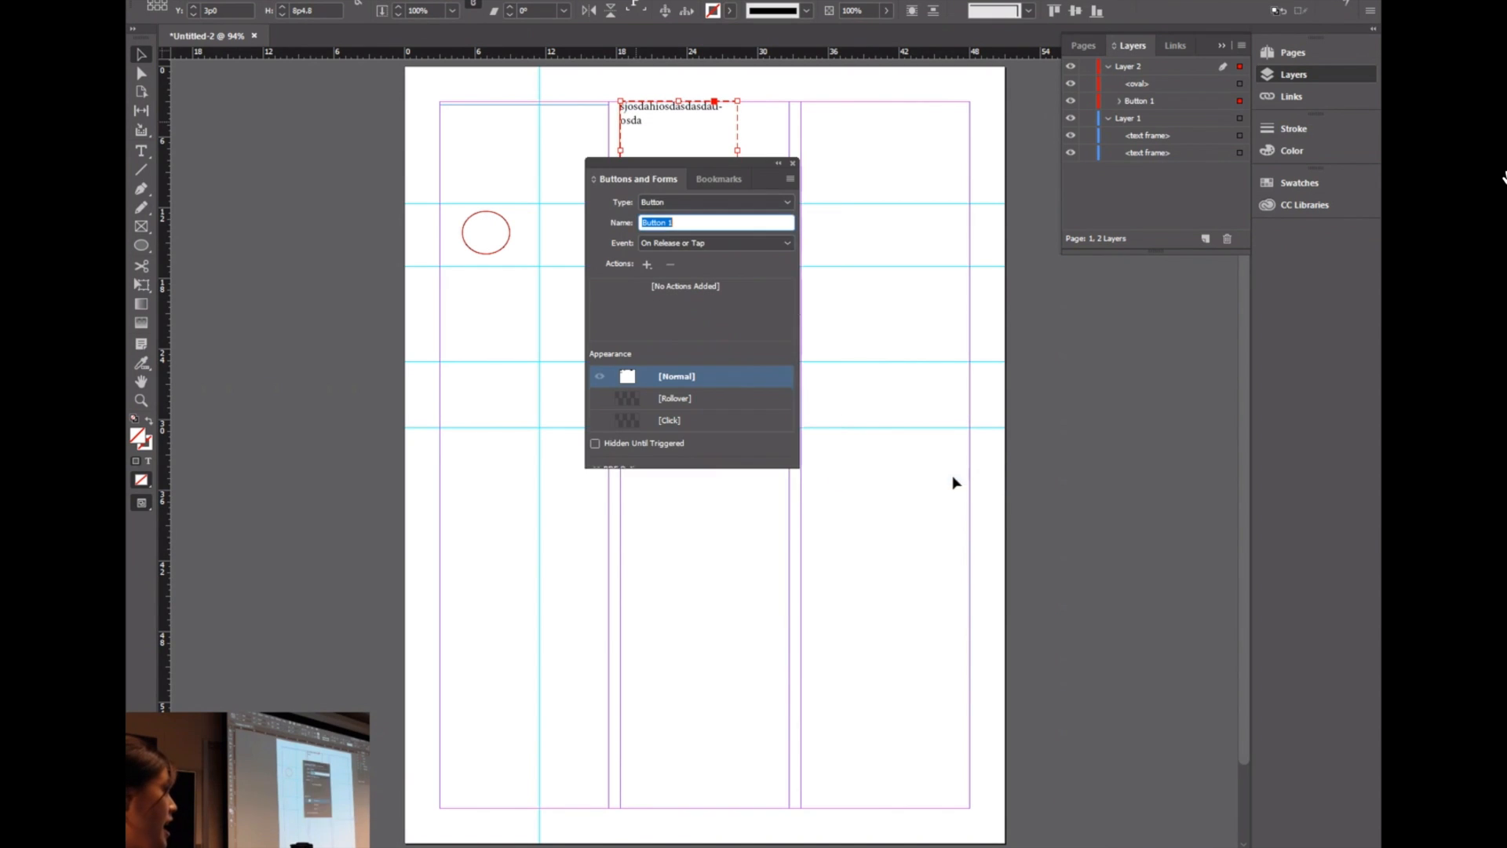
left_click(681, 202)
left_click(685, 203)
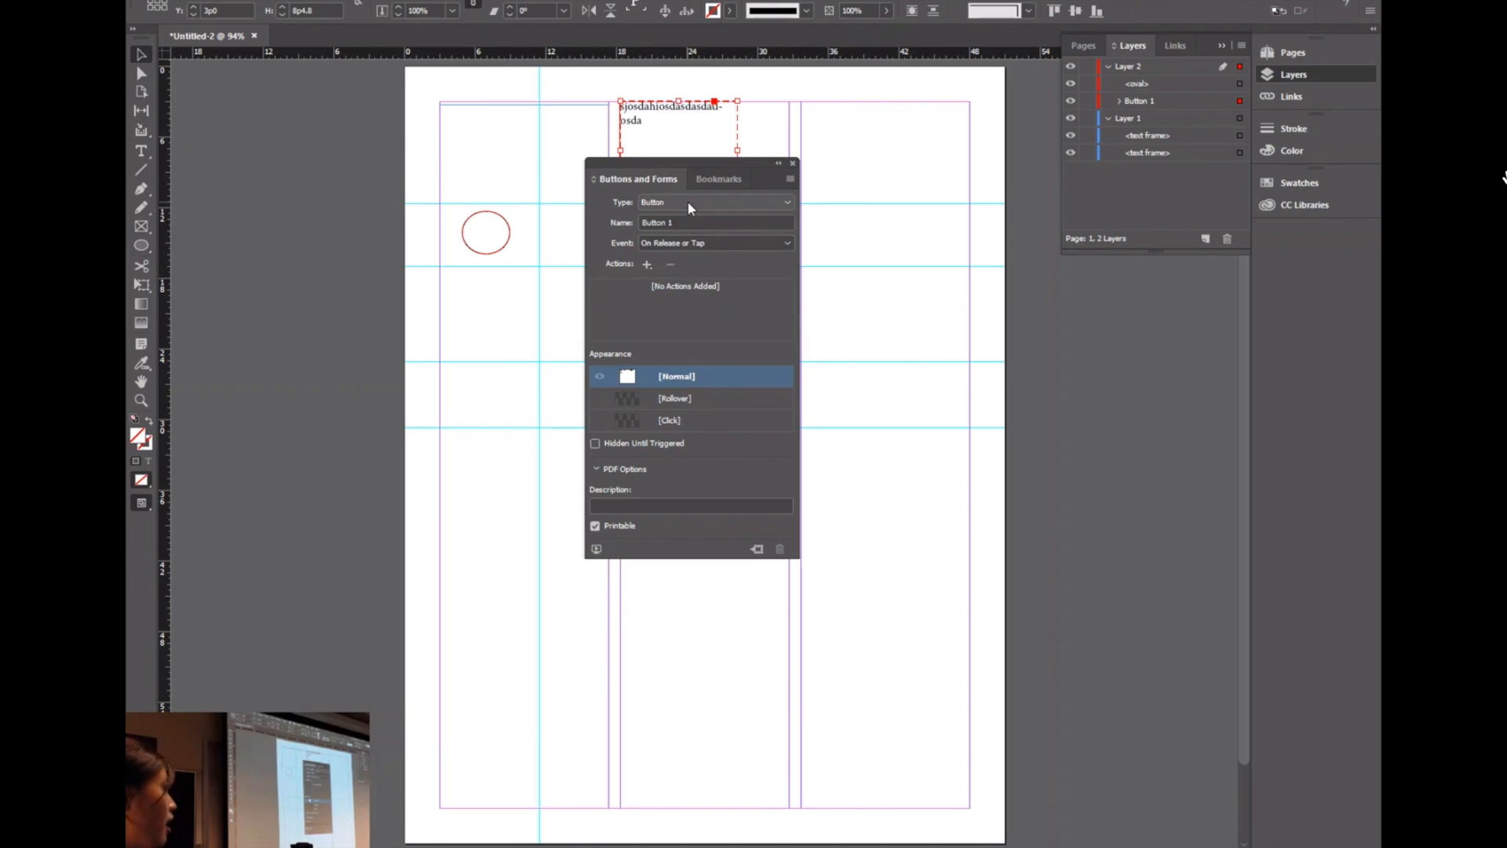
Step: Add Rollover and Click appearances to the button and turn them off again
left_click(602, 398)
left_click(603, 418)
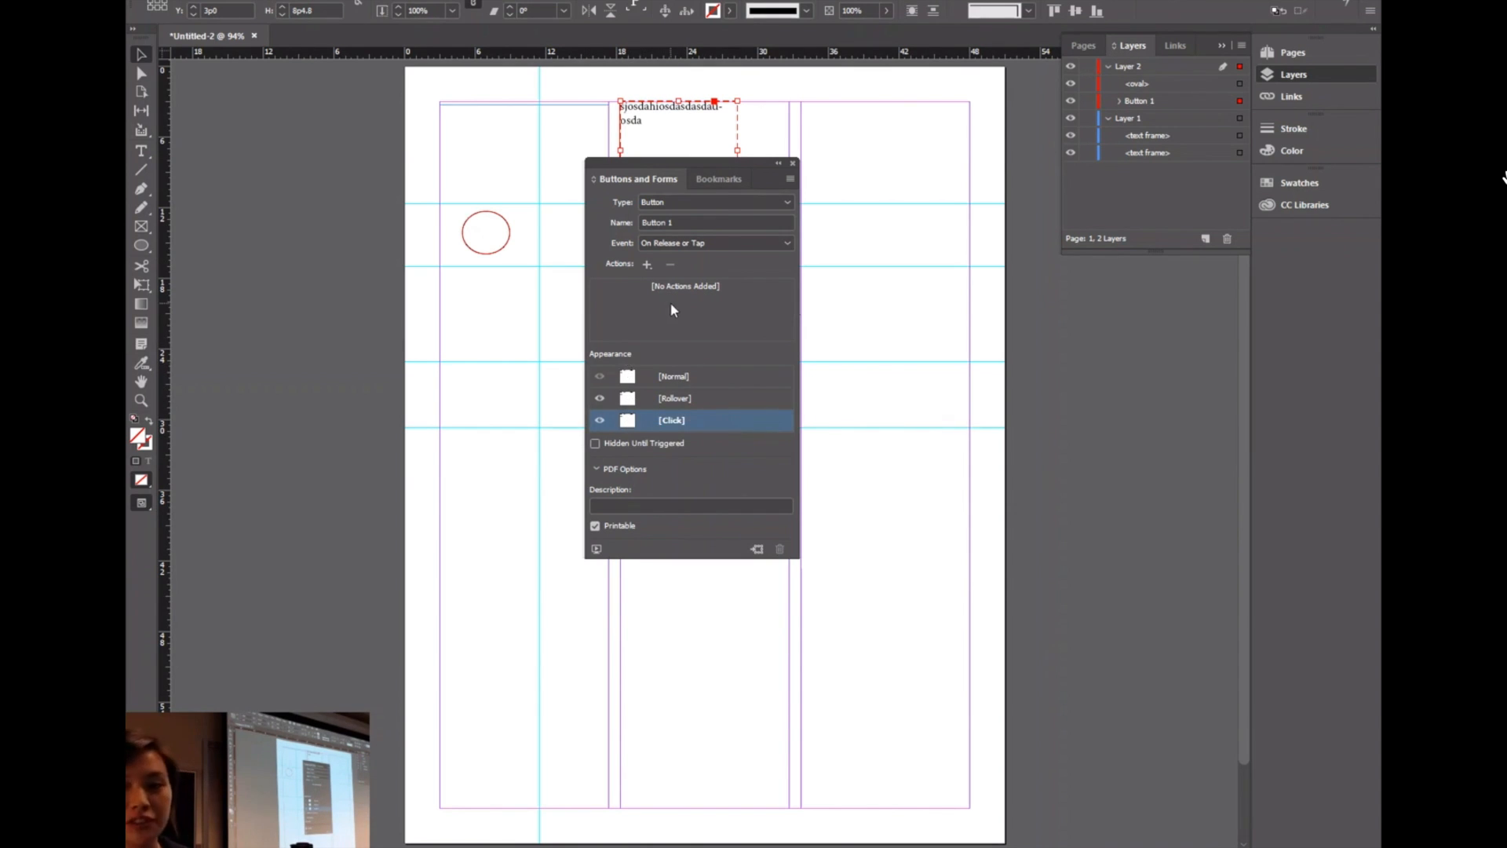
left_click(599, 400)
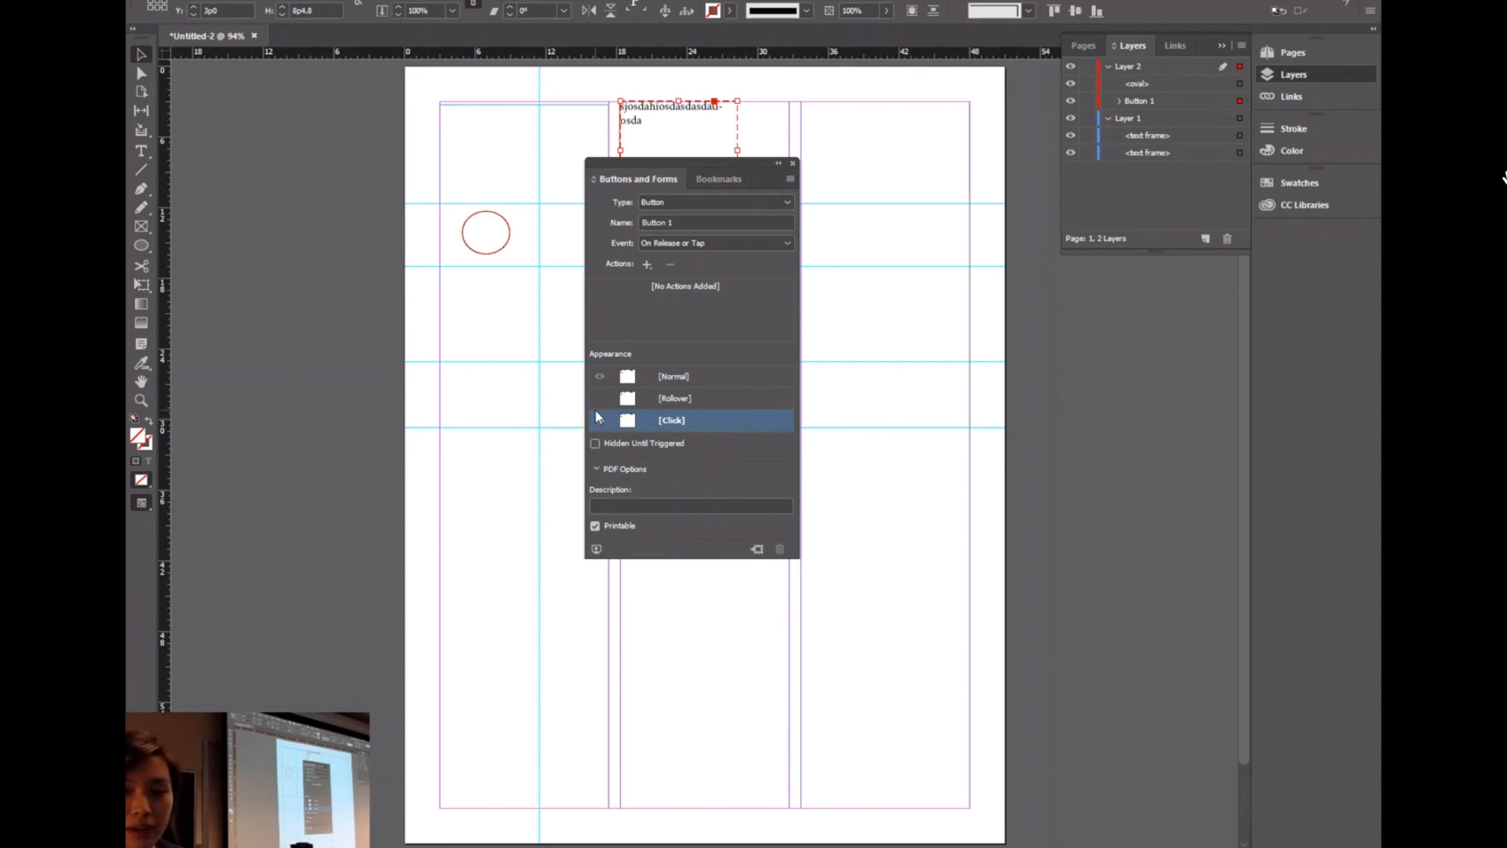
Step: Examine the actions that can be assigned to the button, and close its settings without adding one
left_click(647, 264)
left_click(646, 267)
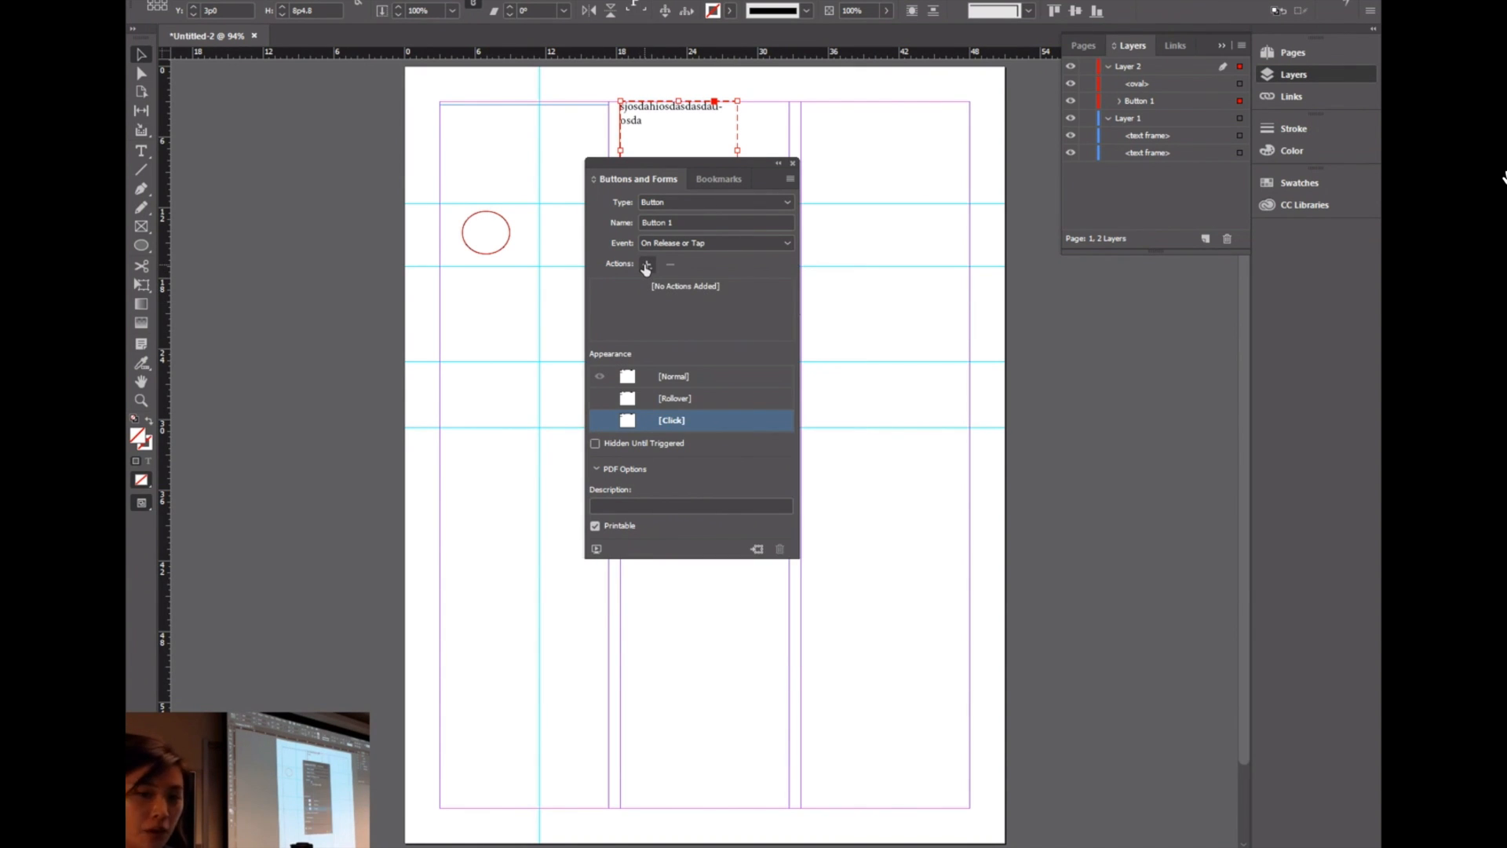
left_click(645, 267)
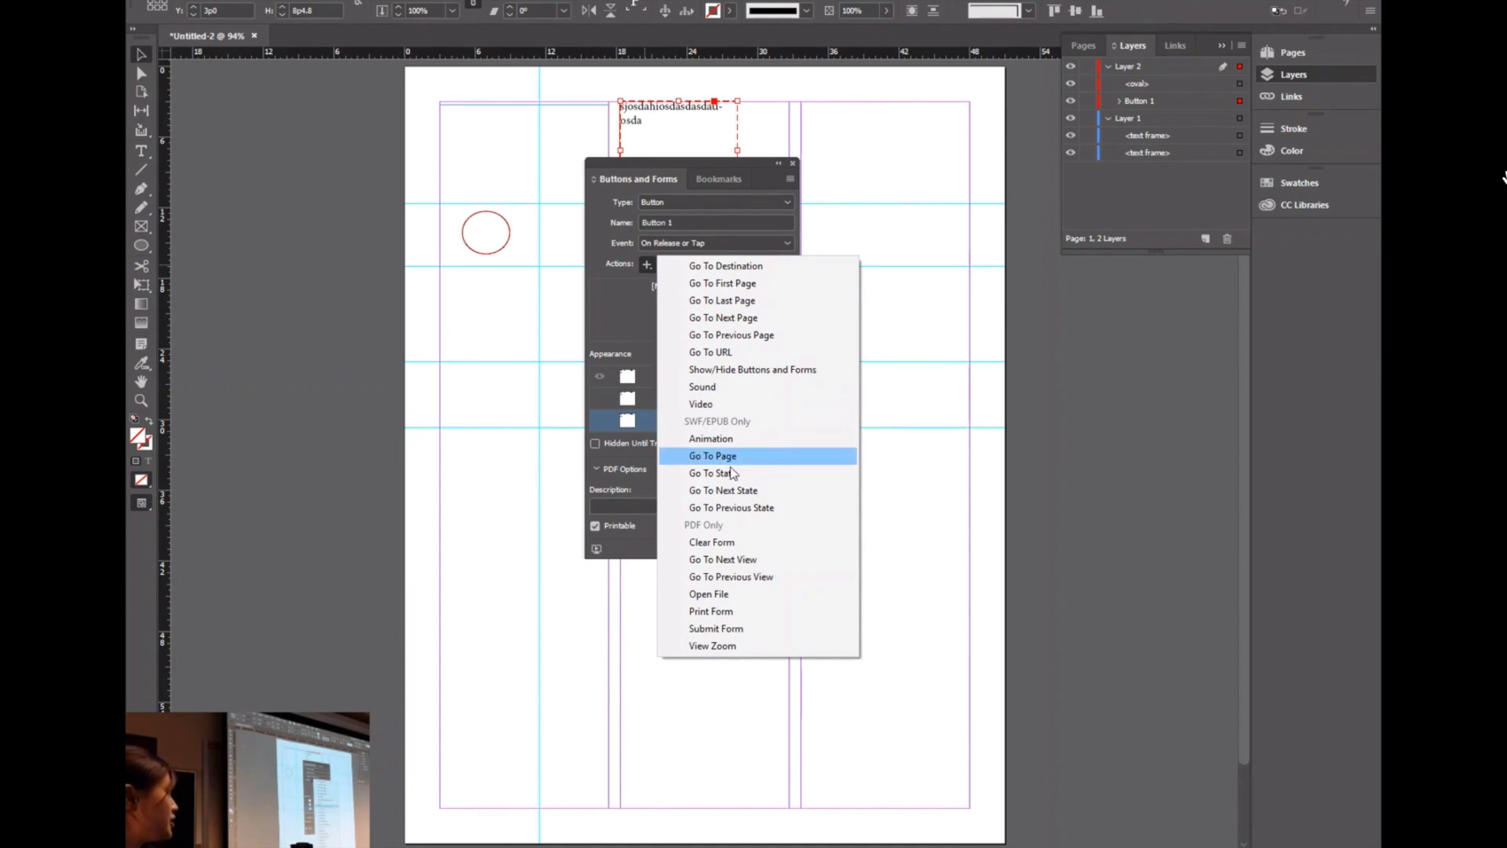
left_click(638, 304)
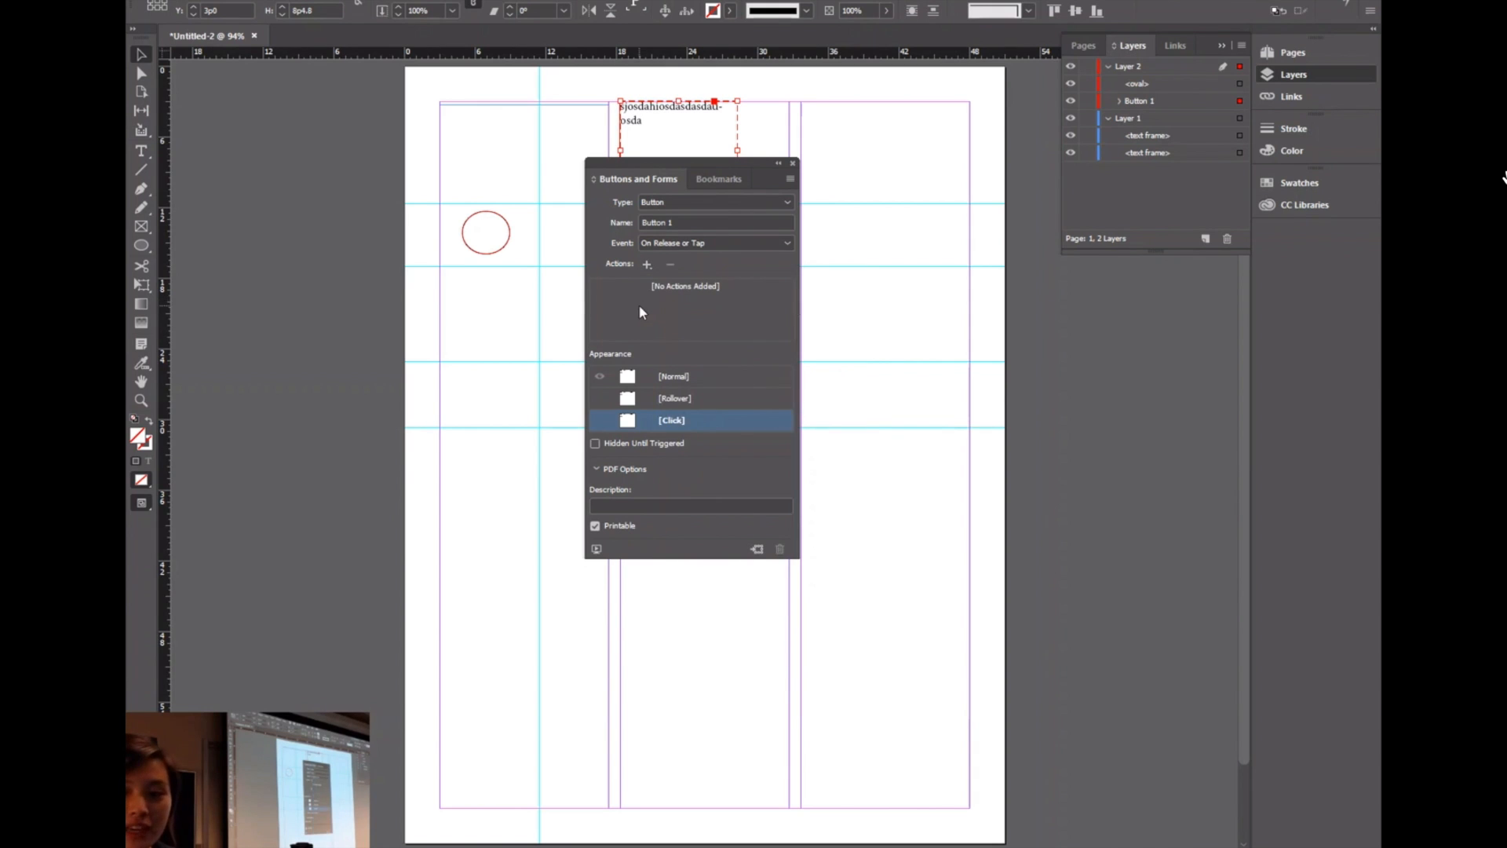
left_click(542, 294)
left_click(793, 162)
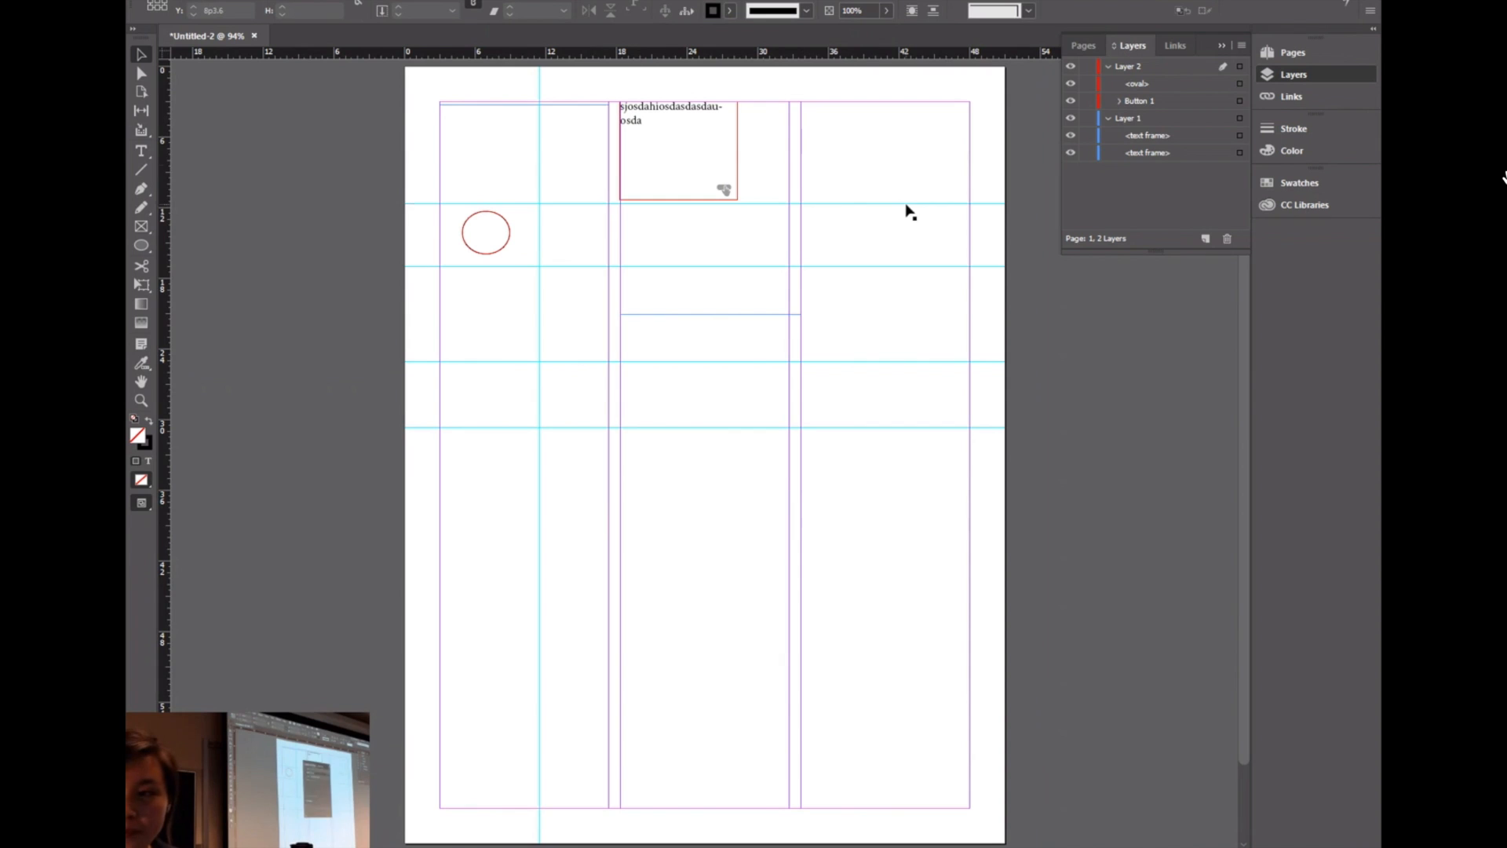
Step: Display the document's pages and add two pages that form a second spread
left_click(1079, 44)
scroll(848, 245, "down", 1)
scroll(847, 245, "up", 2)
scroll(847, 245, "down", 3)
scroll(848, 245, "up", 2)
scroll(848, 244, "down", 2)
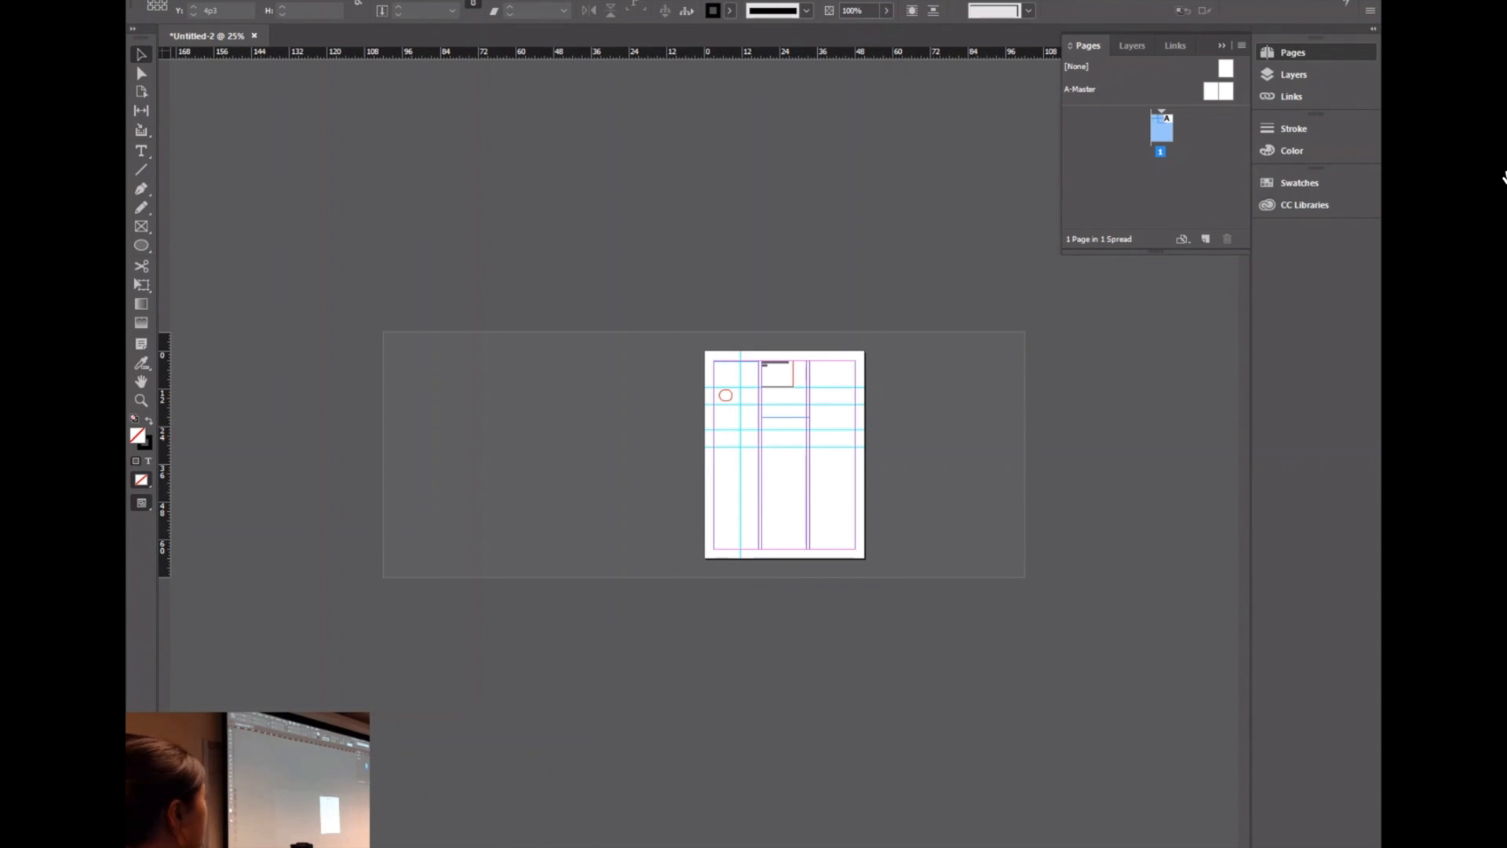
left_click(420, 0)
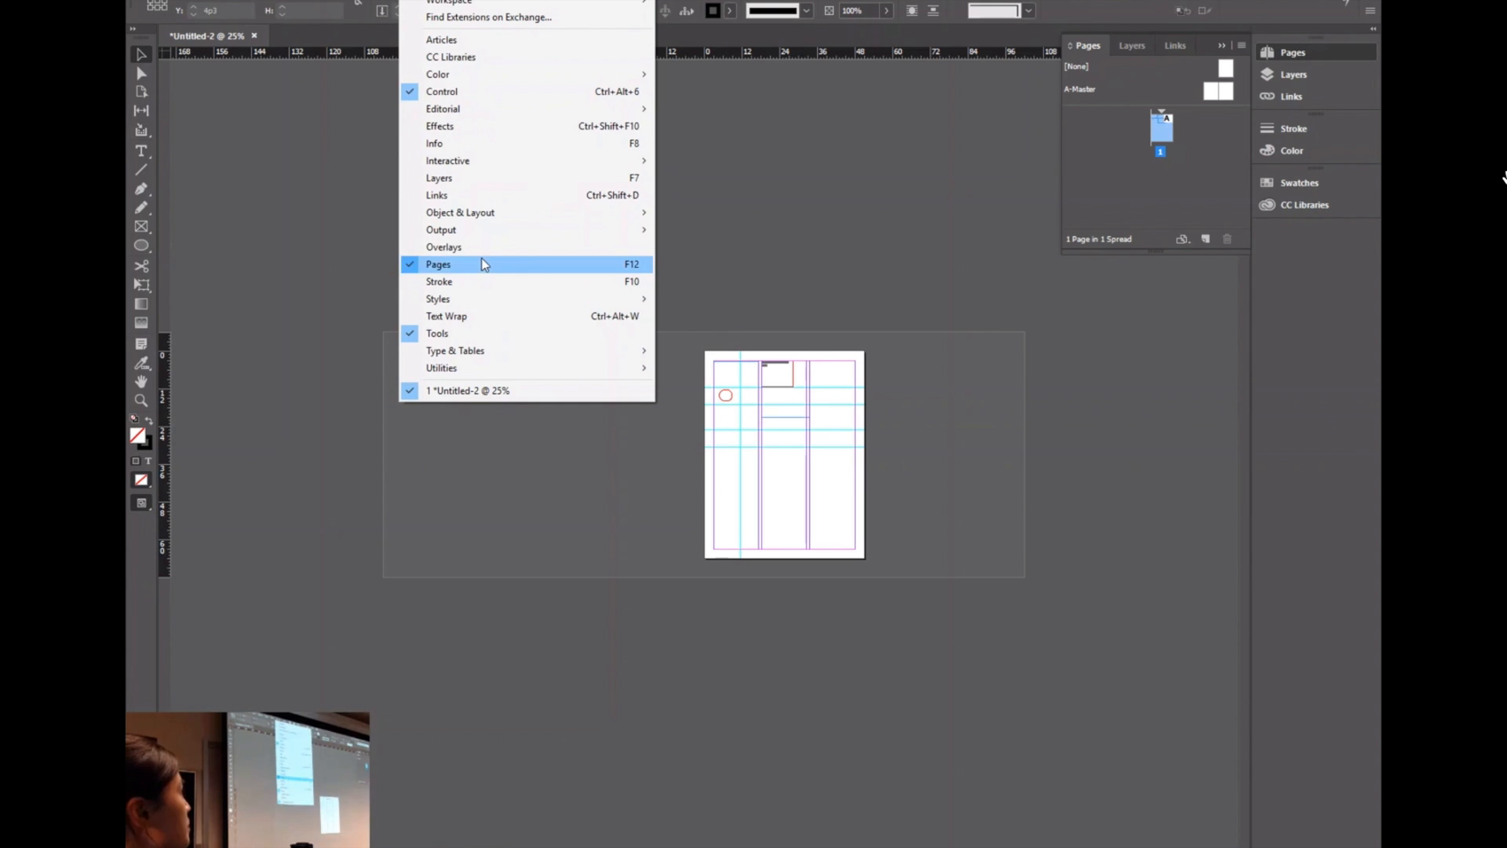
left_click(1233, 208)
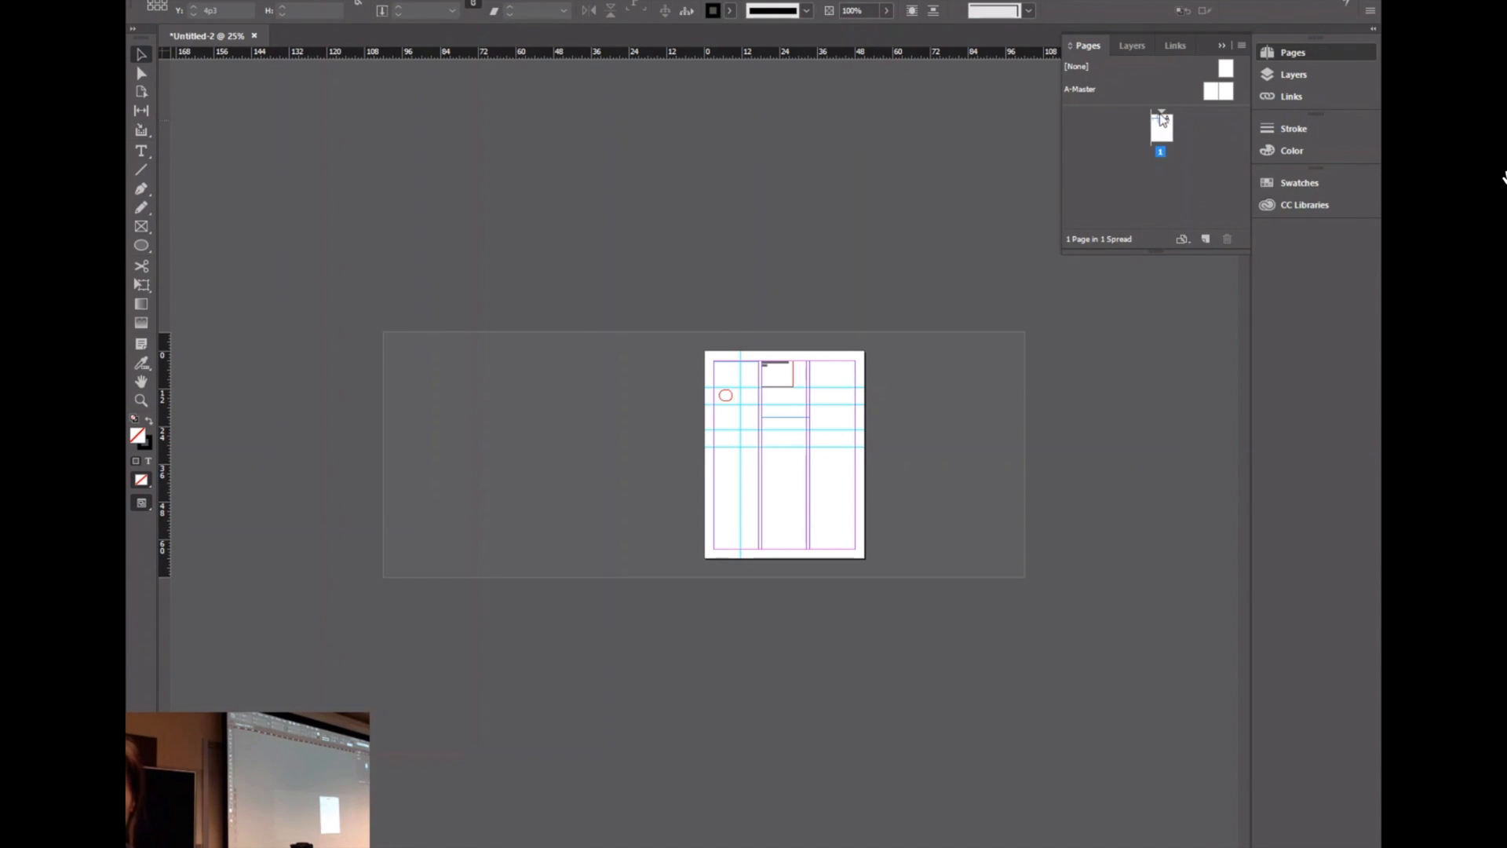
double_click(1206, 240)
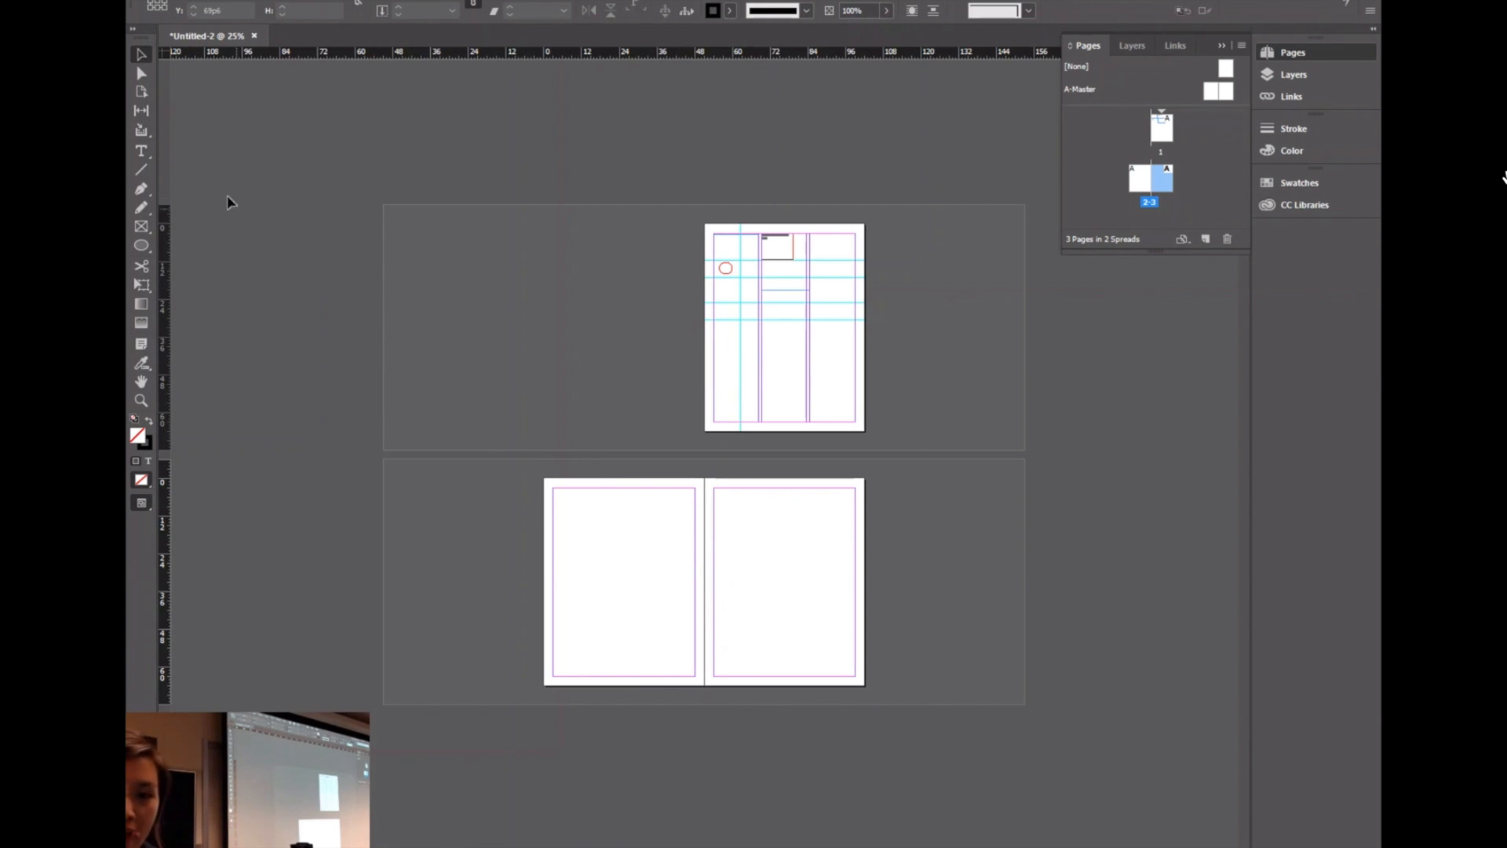
Step: Draw a rectangle about 11 picas high across the upper part of spread 2-3 and fill it with C=100 M=0 Y=0 K=0
left_click(144, 247)
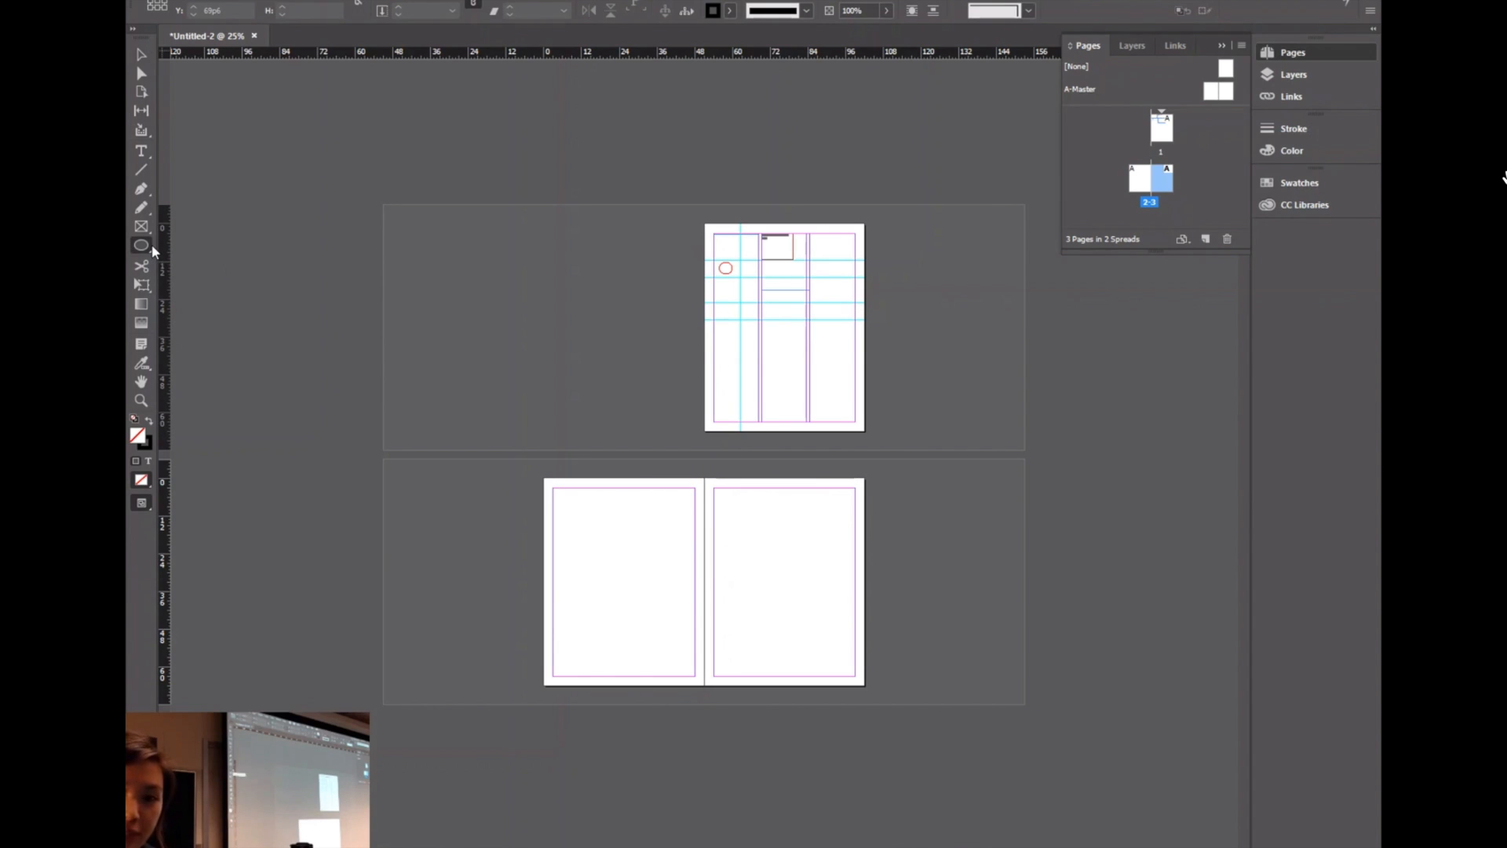
left_click_drag(156, 250, 201, 262)
left_click_drag(517, 495, 869, 529)
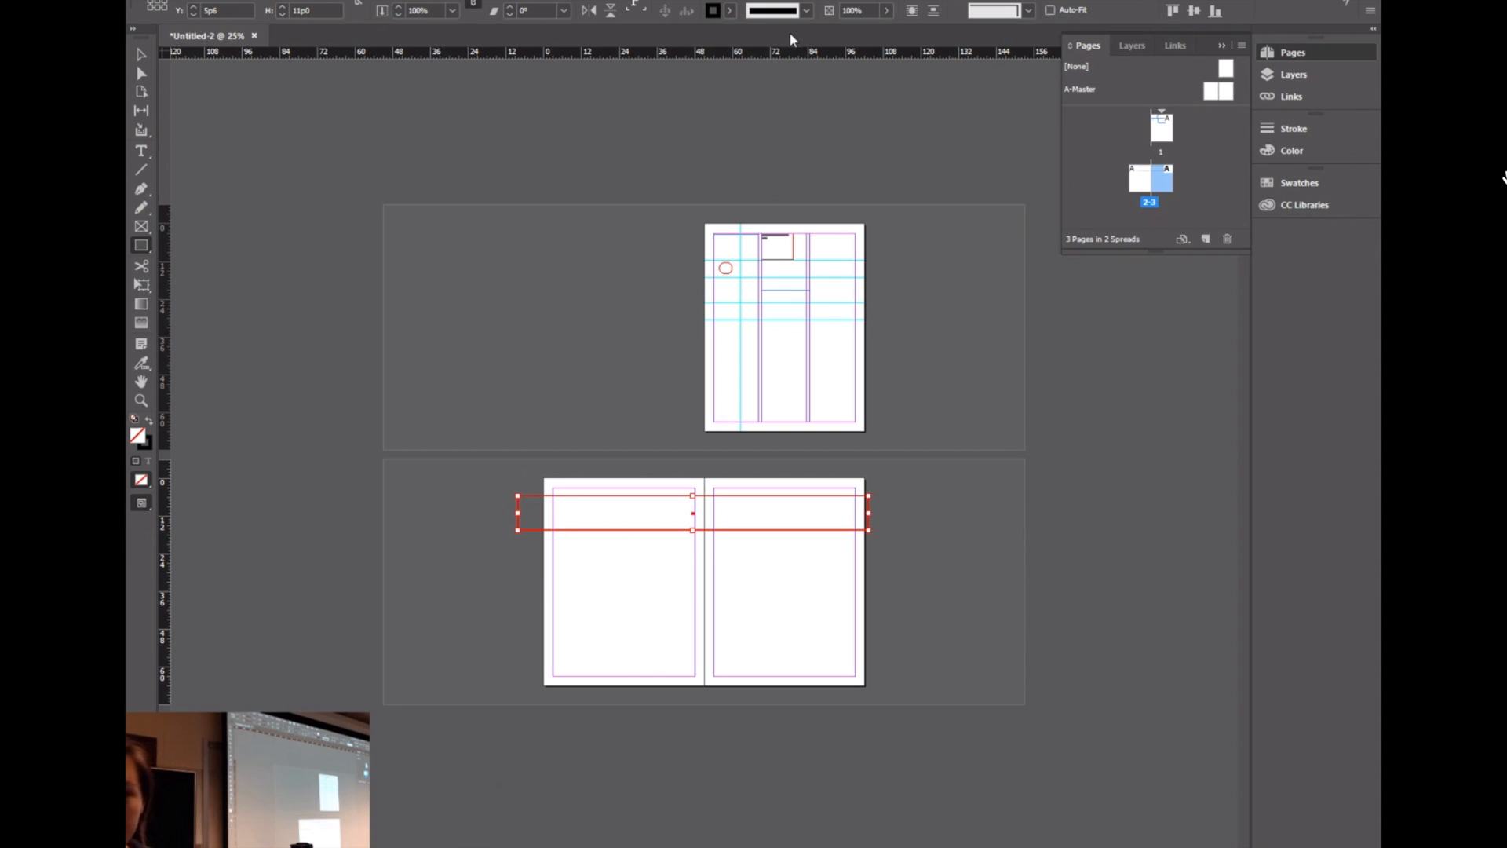
left_click(560, 12)
left_click(609, 108)
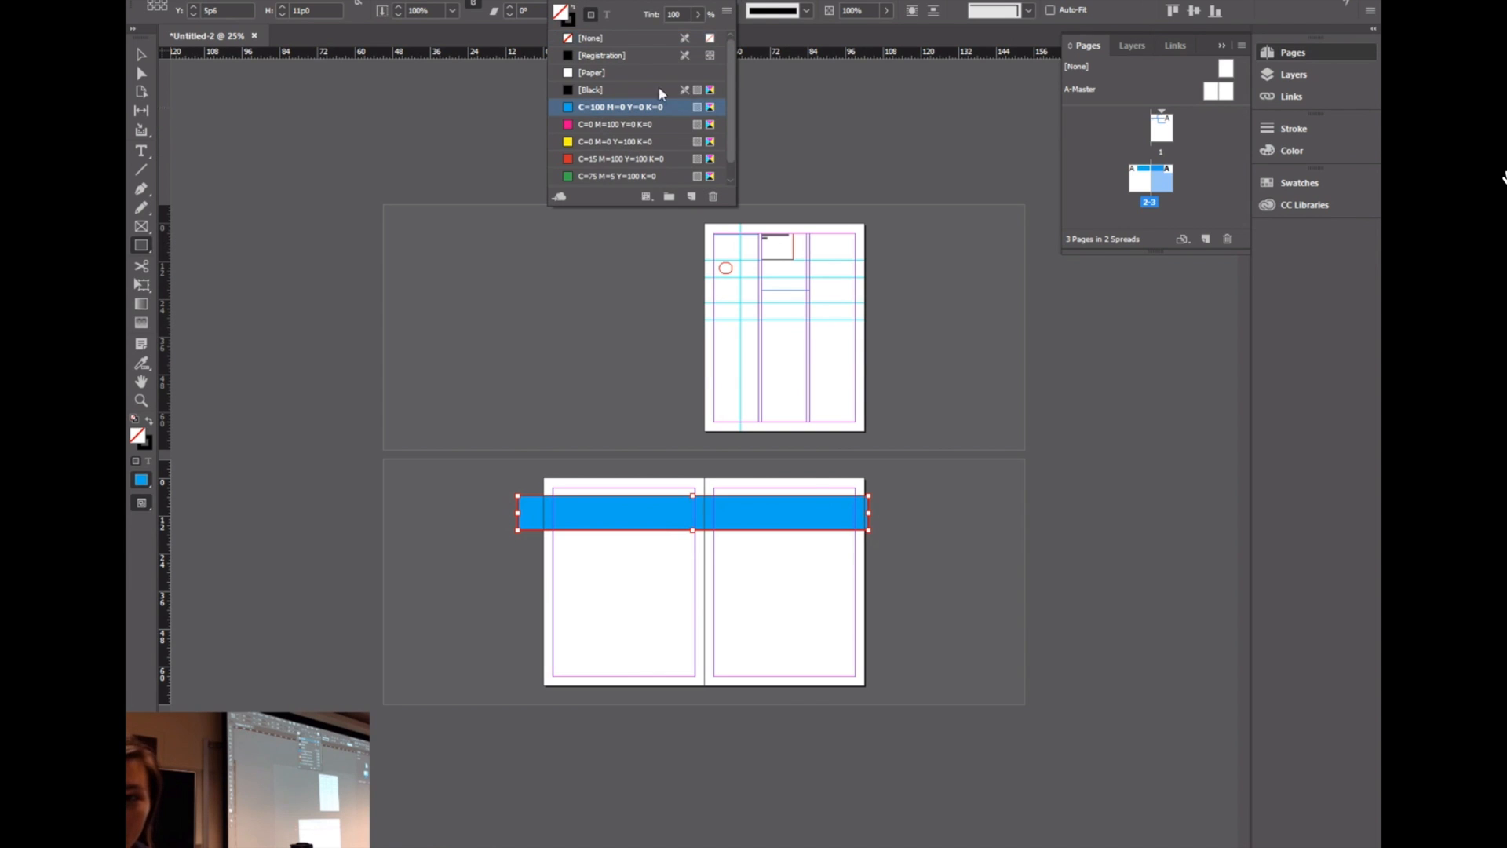
Step: Lower the blue rectangle's opacity so it becomes semi-transparent light blue, and deselect it
left_click(886, 11)
left_click(886, 11)
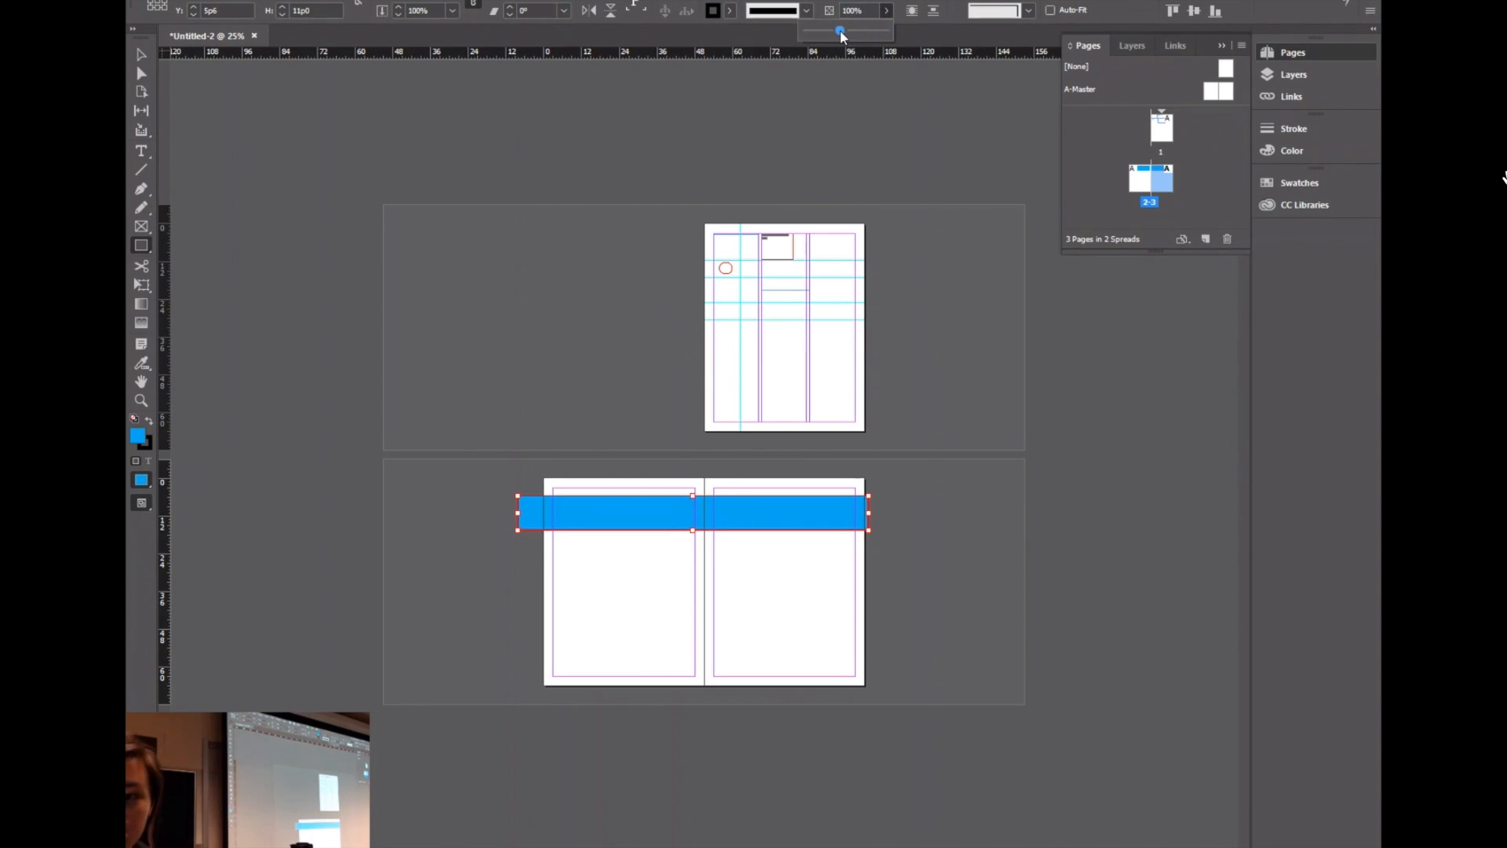
left_click_drag(840, 31, 820, 32)
left_click(495, 327)
Step: Move the light blue rectangle up to the top margin of spread 2-3 and deselect it
left_click(141, 56)
left_click(859, 510)
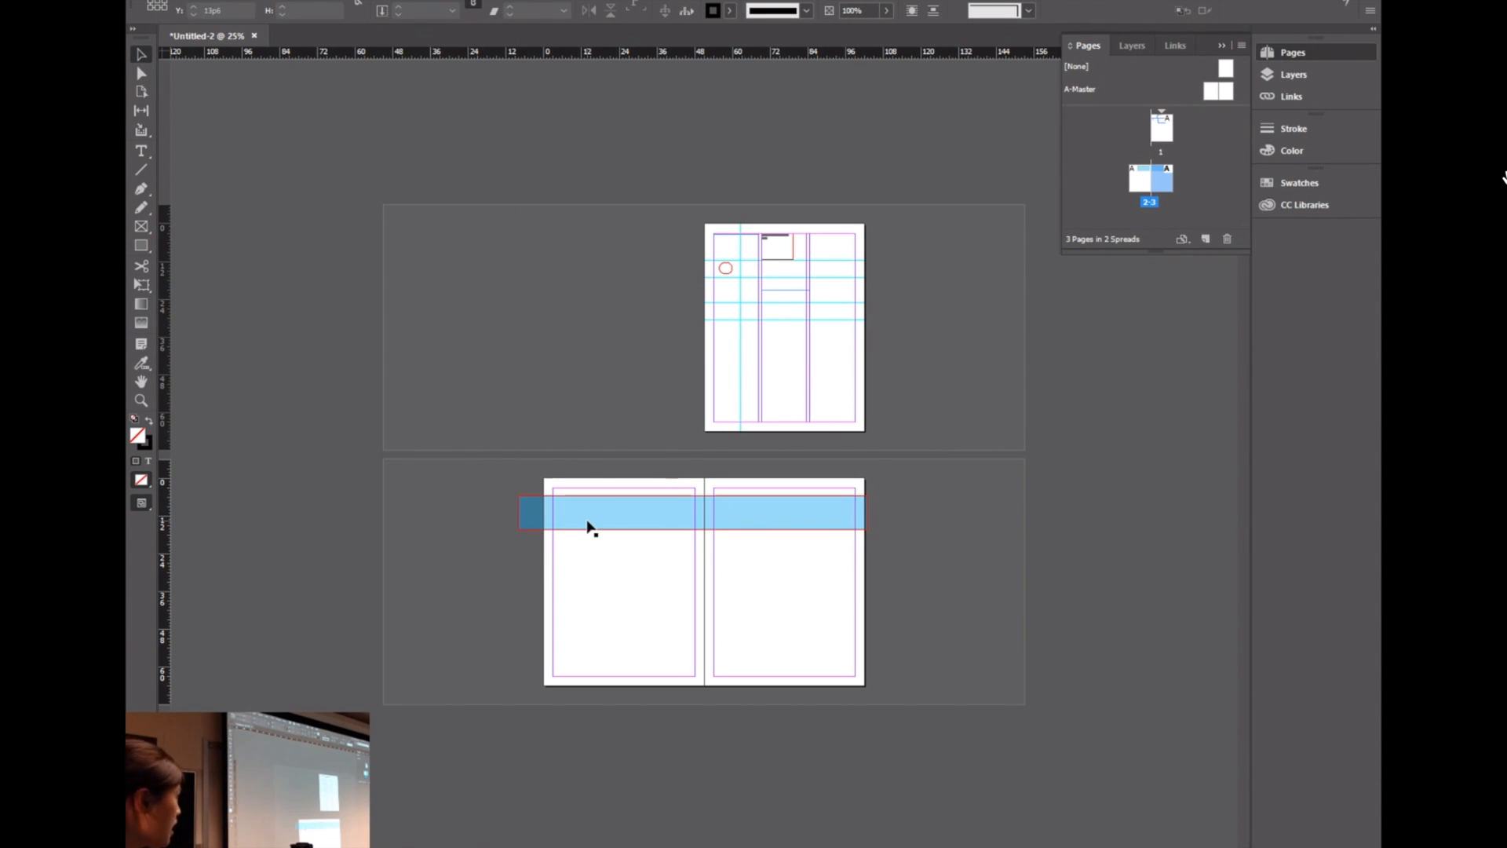
left_click_drag(787, 518, 798, 511)
left_click(724, 558)
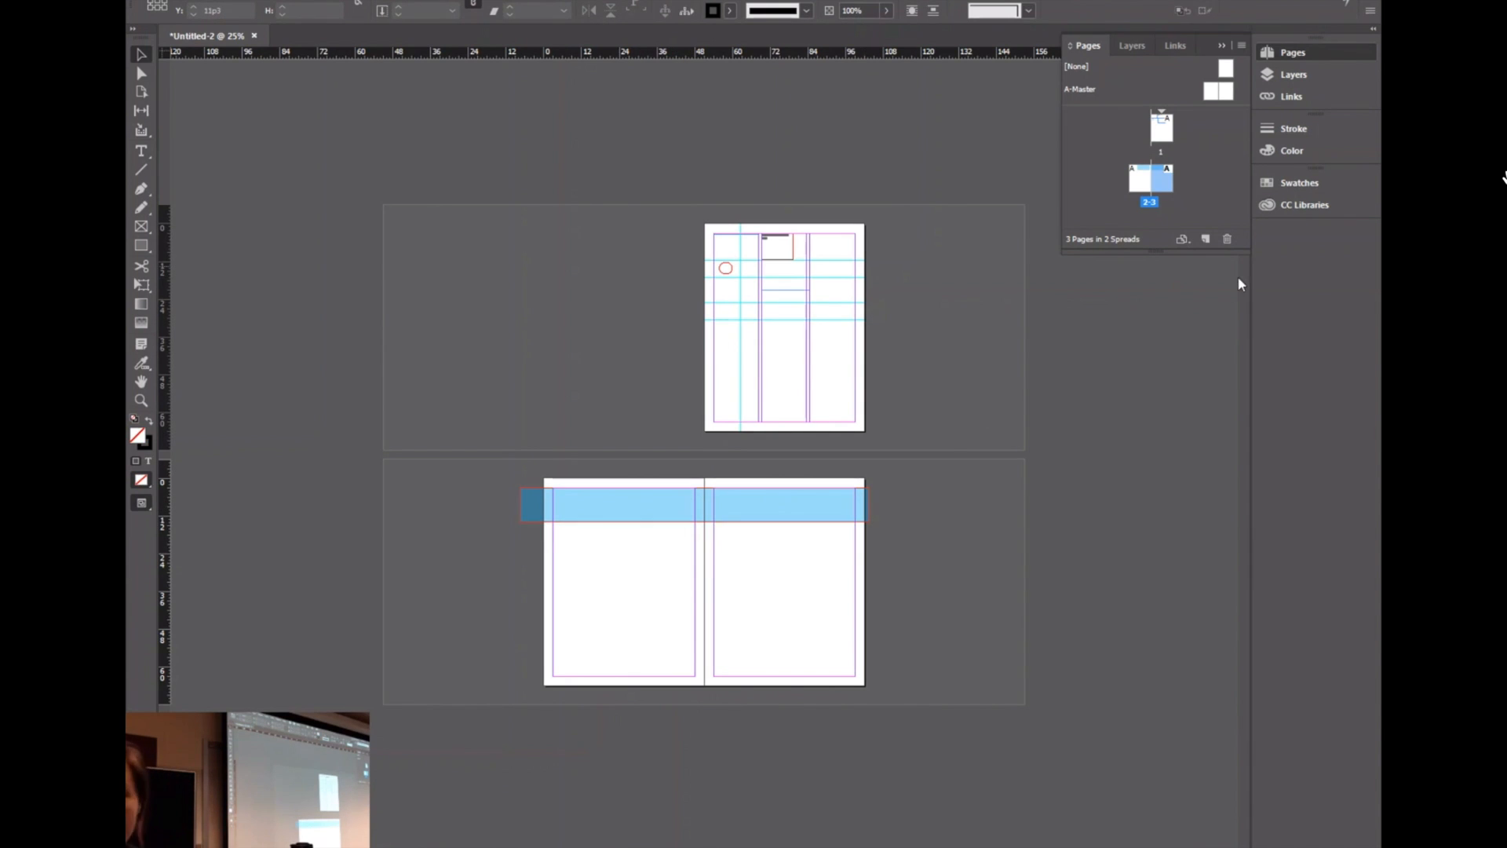
Step: Add three more blank pages after spread 2-3
left_click(1215, 245)
left_click(1215, 245)
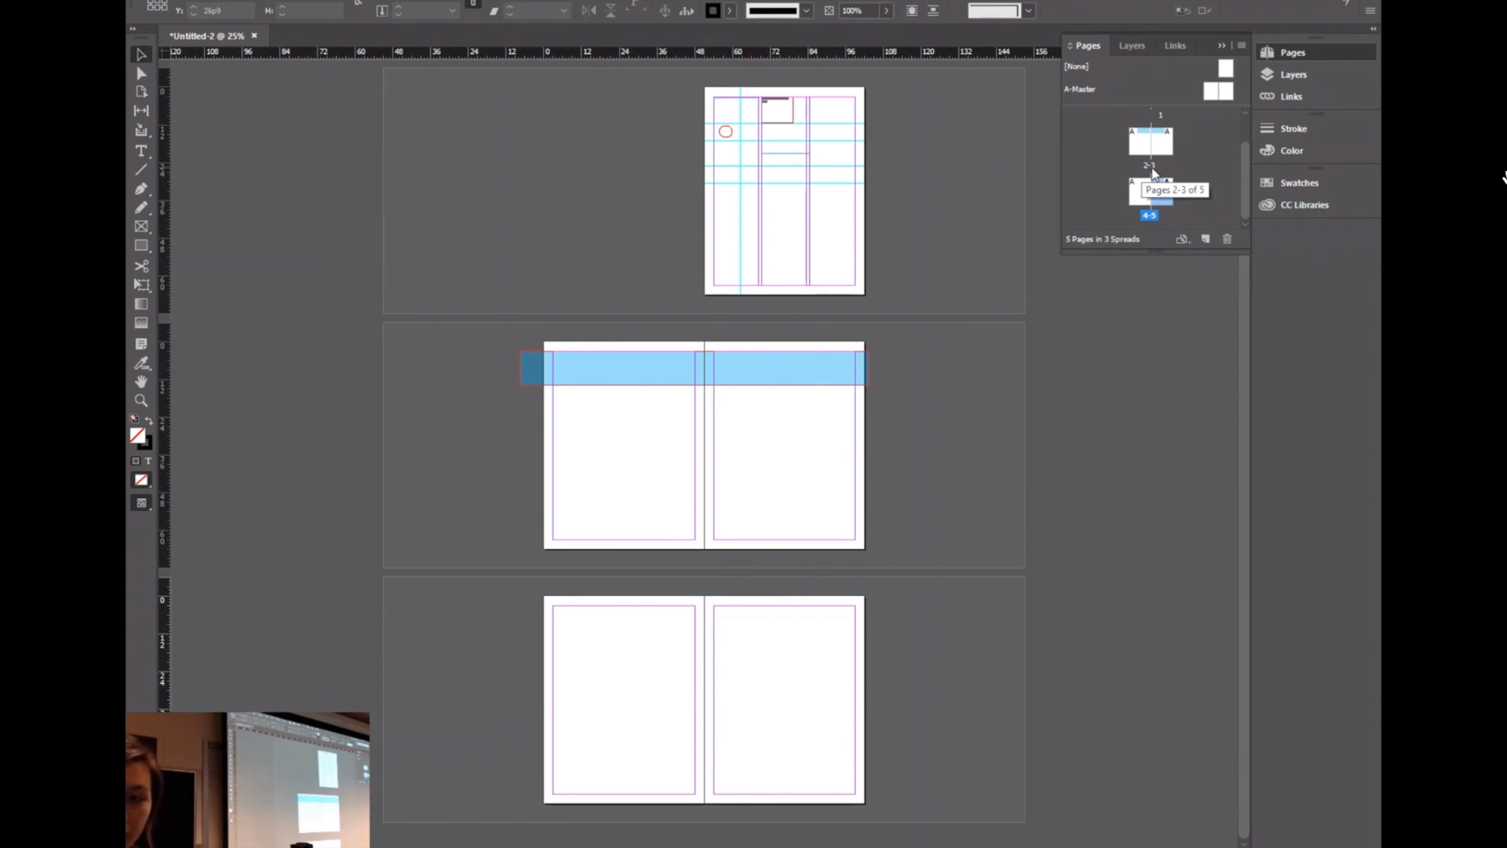
scroll(1161, 141, "up", 2)
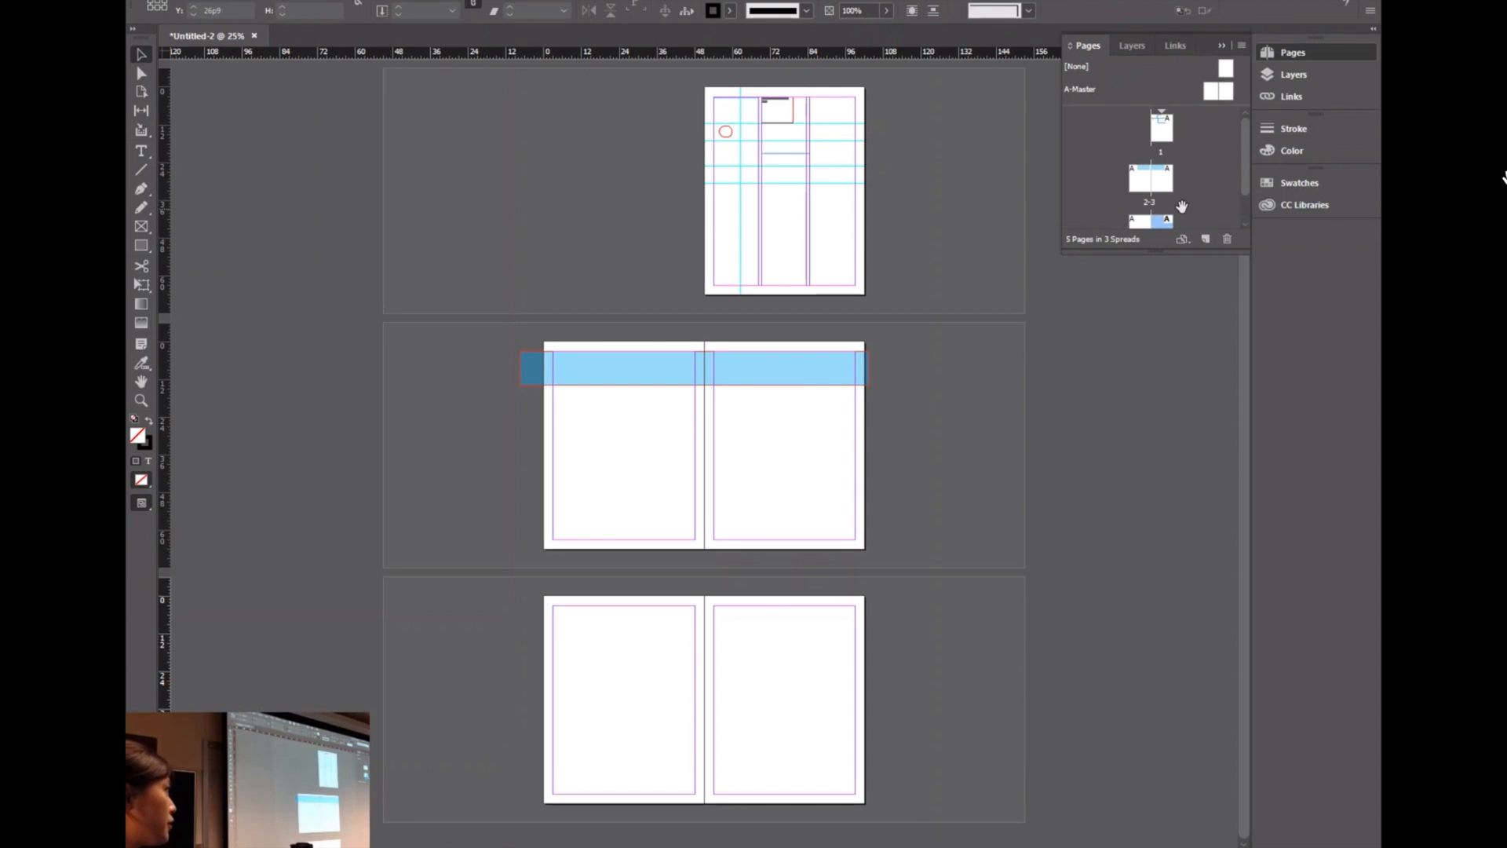
left_click(1206, 239)
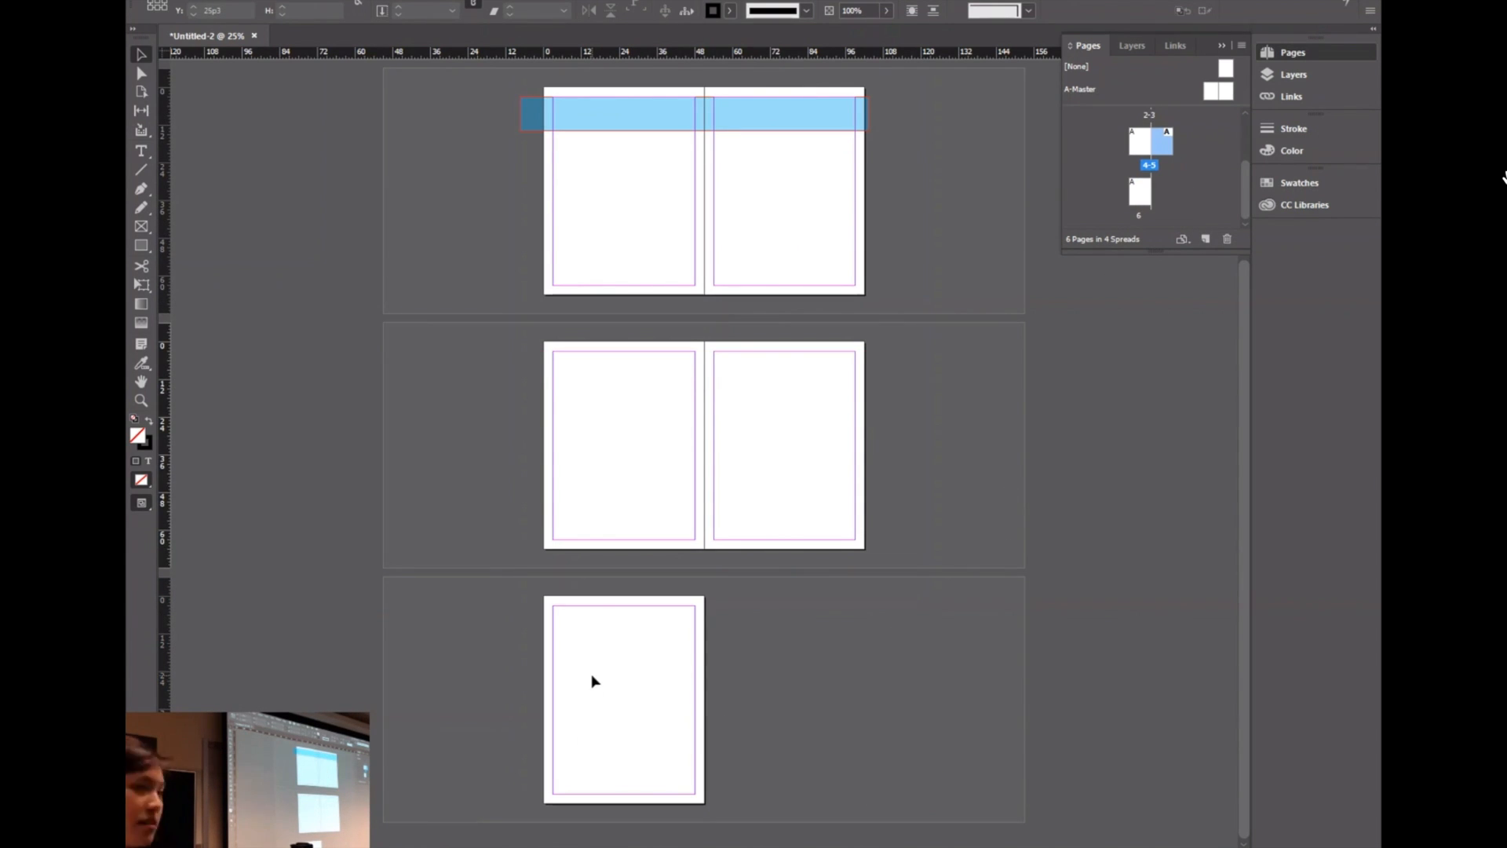
Step: Place a horizontal guide across the whole of spread 4-5, above the pages at about -5p6
scroll(663, 646, "up", 3)
scroll(752, 595, "down", 3)
scroll(751, 593, "up", 3)
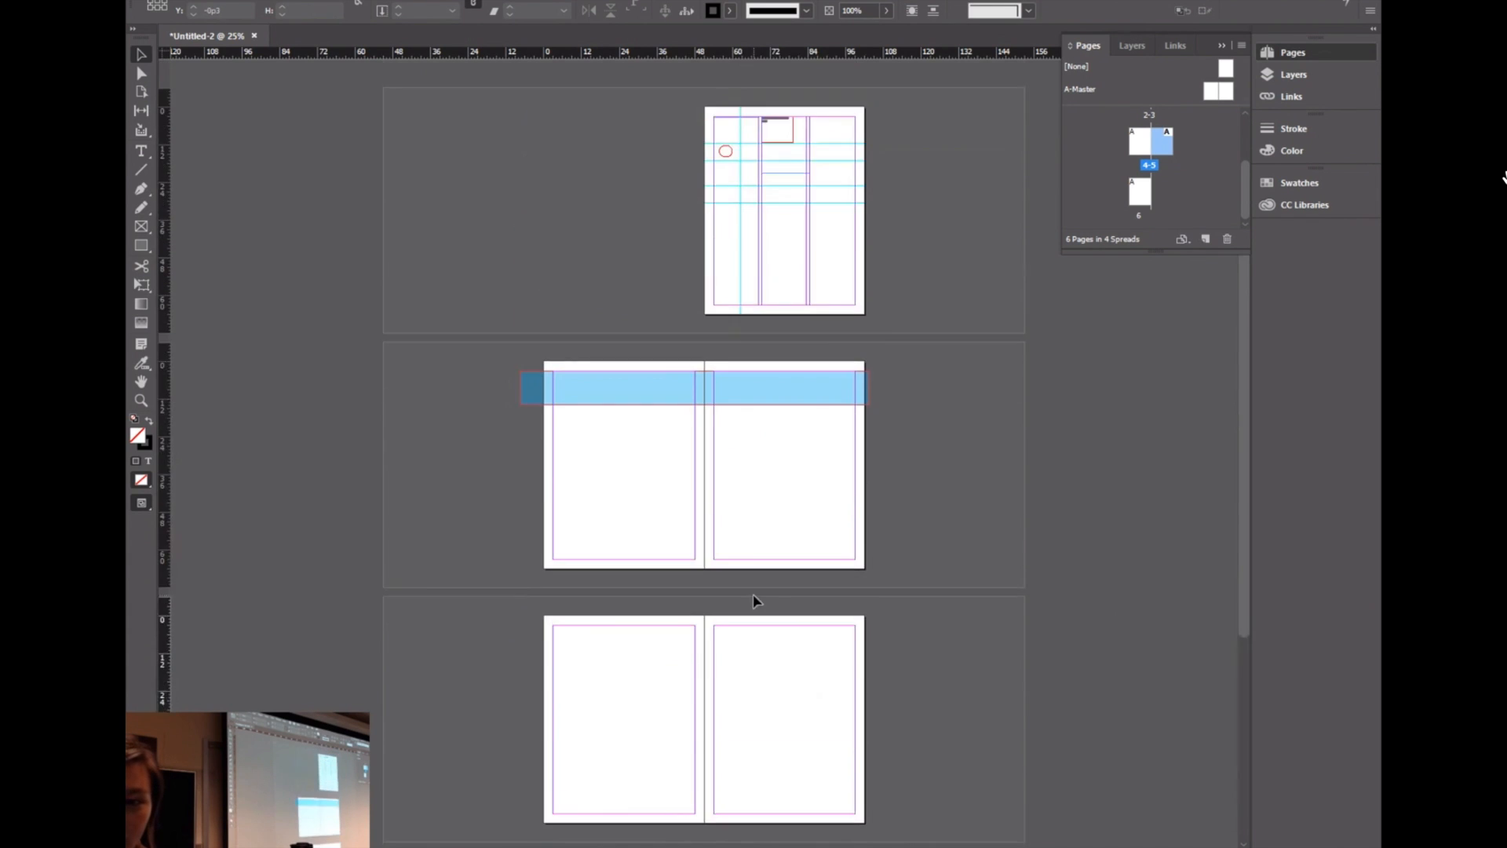
scroll(752, 593, "down", 3)
scroll(914, 463, "up", 3)
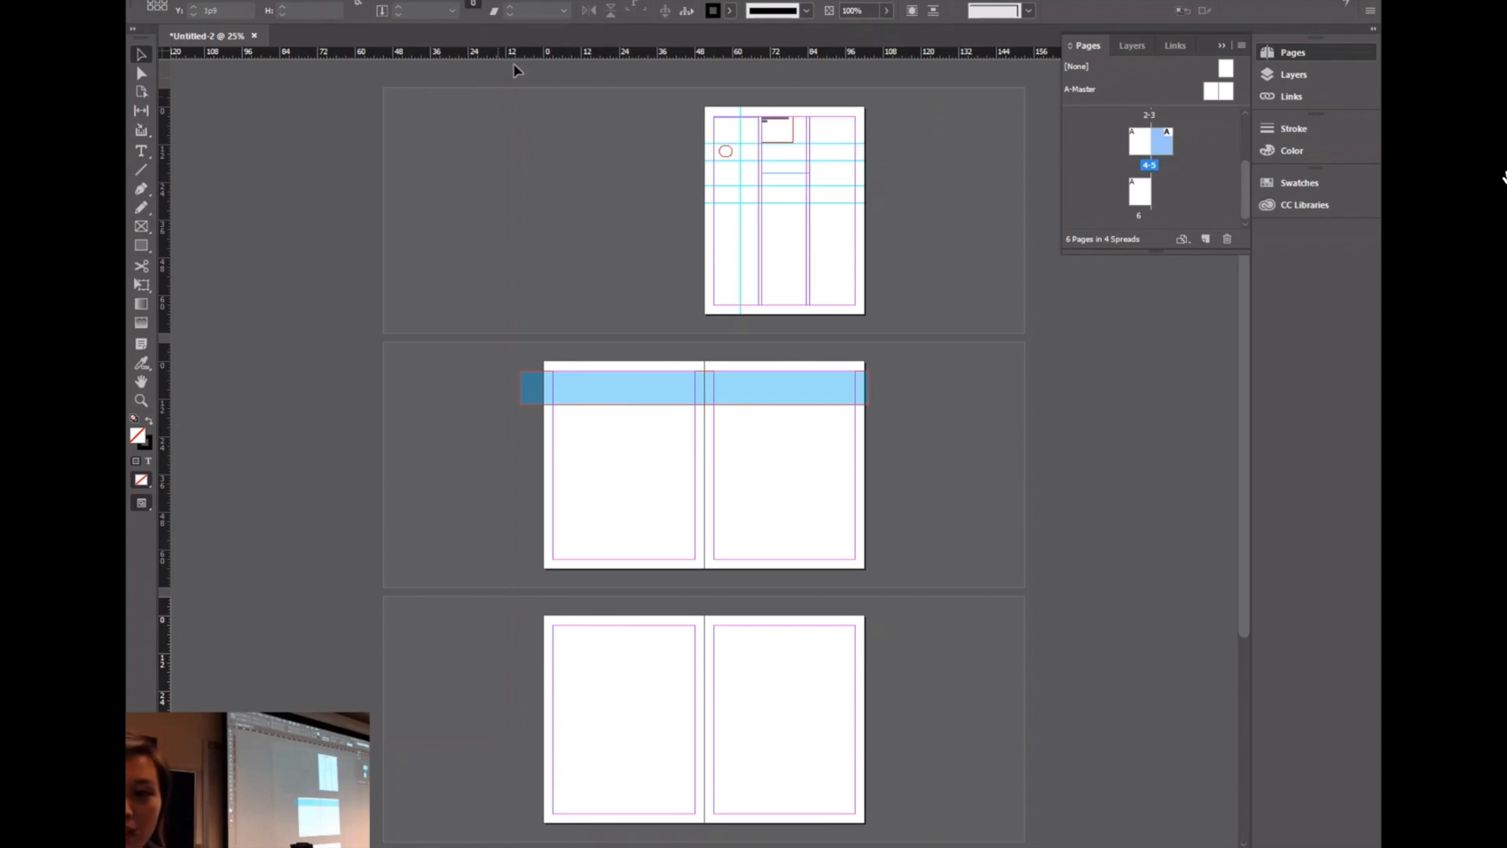
left_click_drag(540, 53, 565, 596)
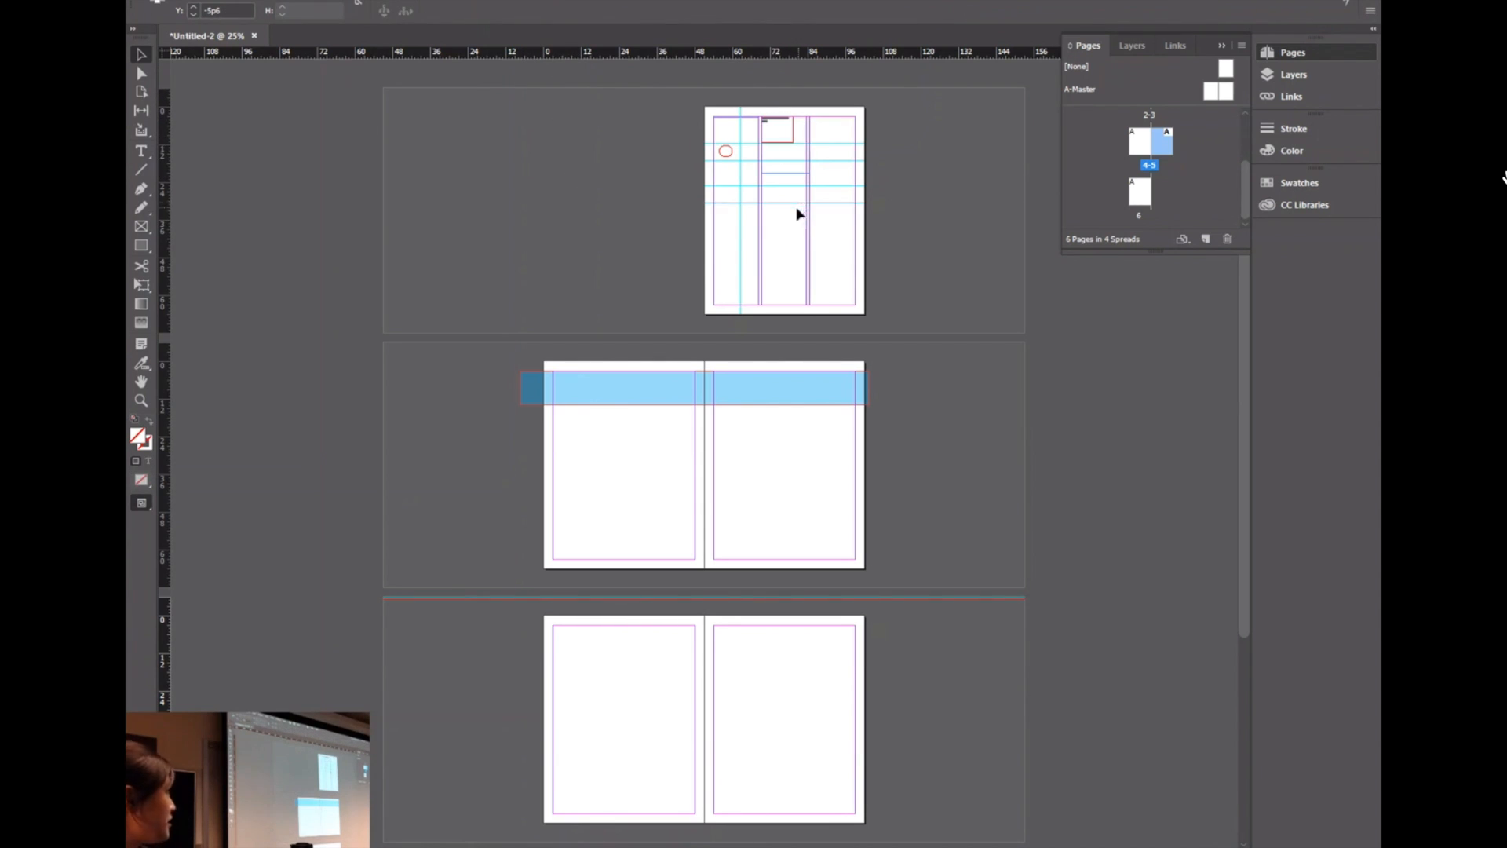
Step: Delete the text frames, circle and all other objects from page 1
scroll(845, 138, "up", 5)
scroll(908, 191, "down", 1)
scroll(902, 191, "down", 5)
scroll(887, 195, "up", 4)
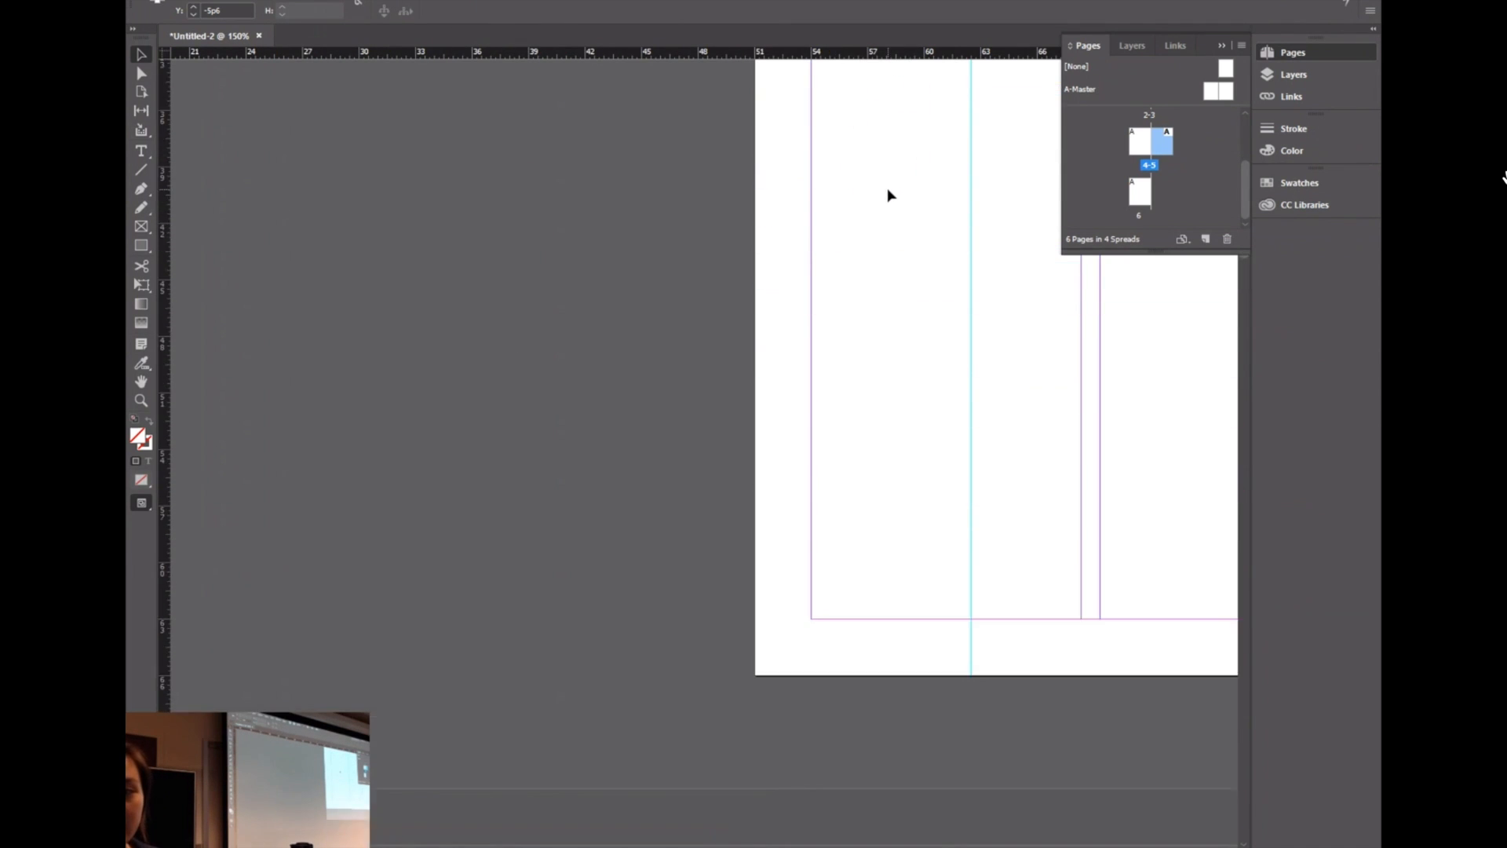
scroll(877, 199, "right", 4)
scroll(877, 199, "down", 4)
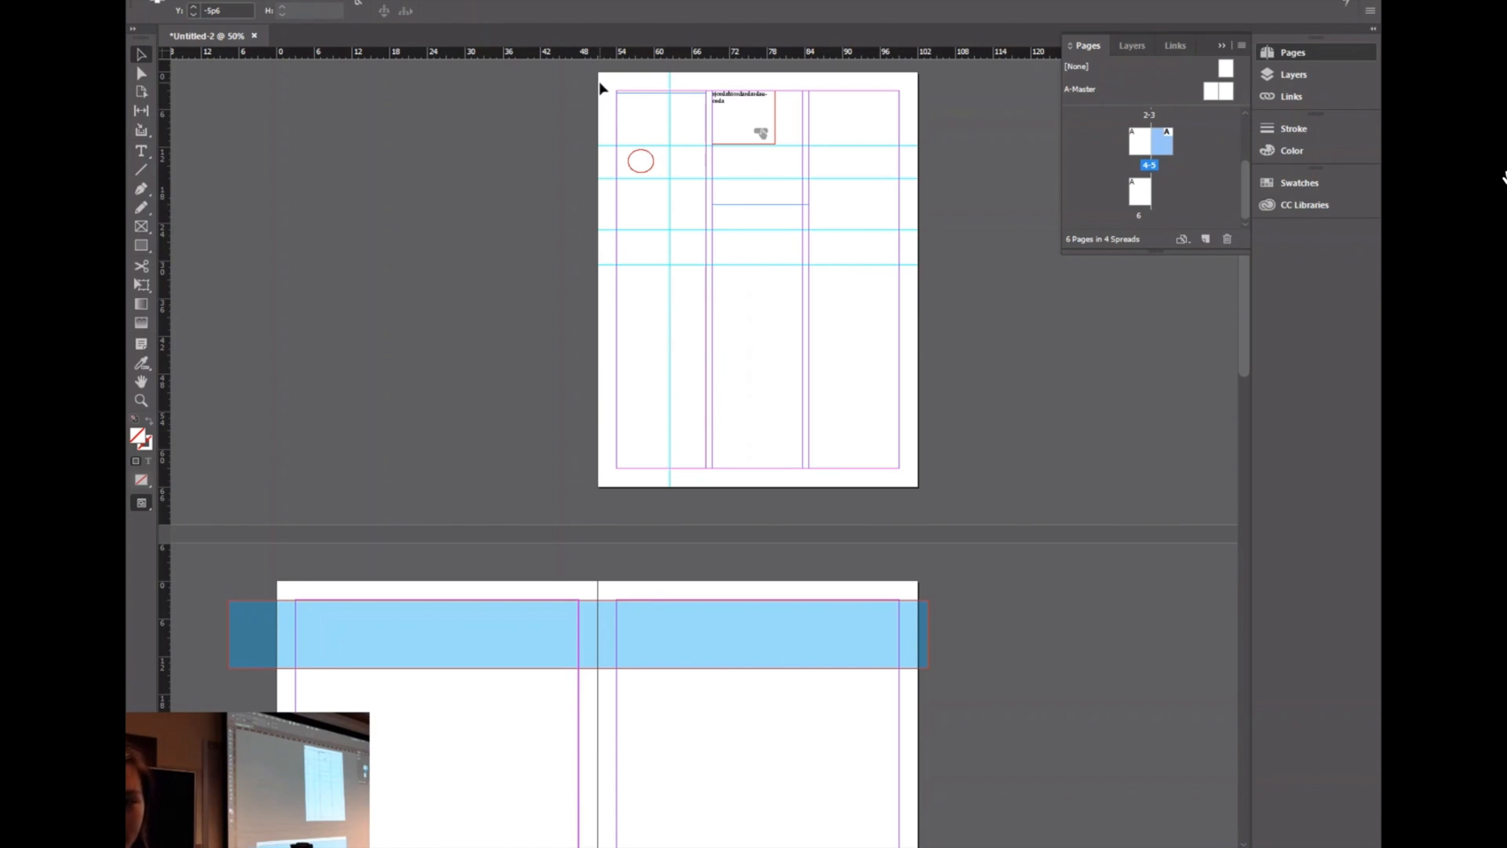
left_click_drag(616, 84, 892, 384)
key("Delete")
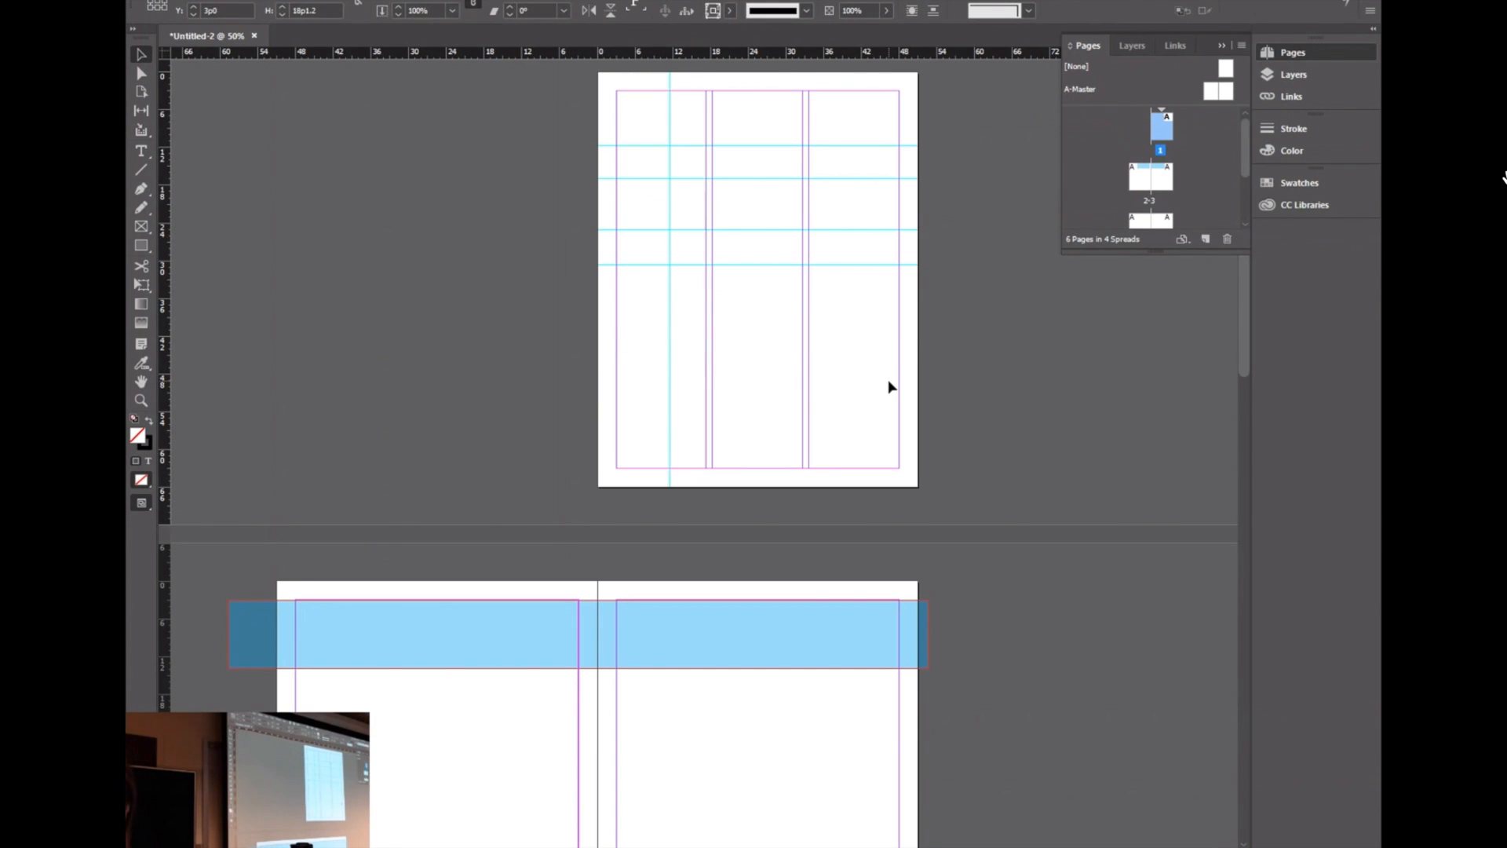
Step: Make Layer 1 active and delete all the ruler guides on page 1
left_click(1293, 75)
left_click(1125, 85)
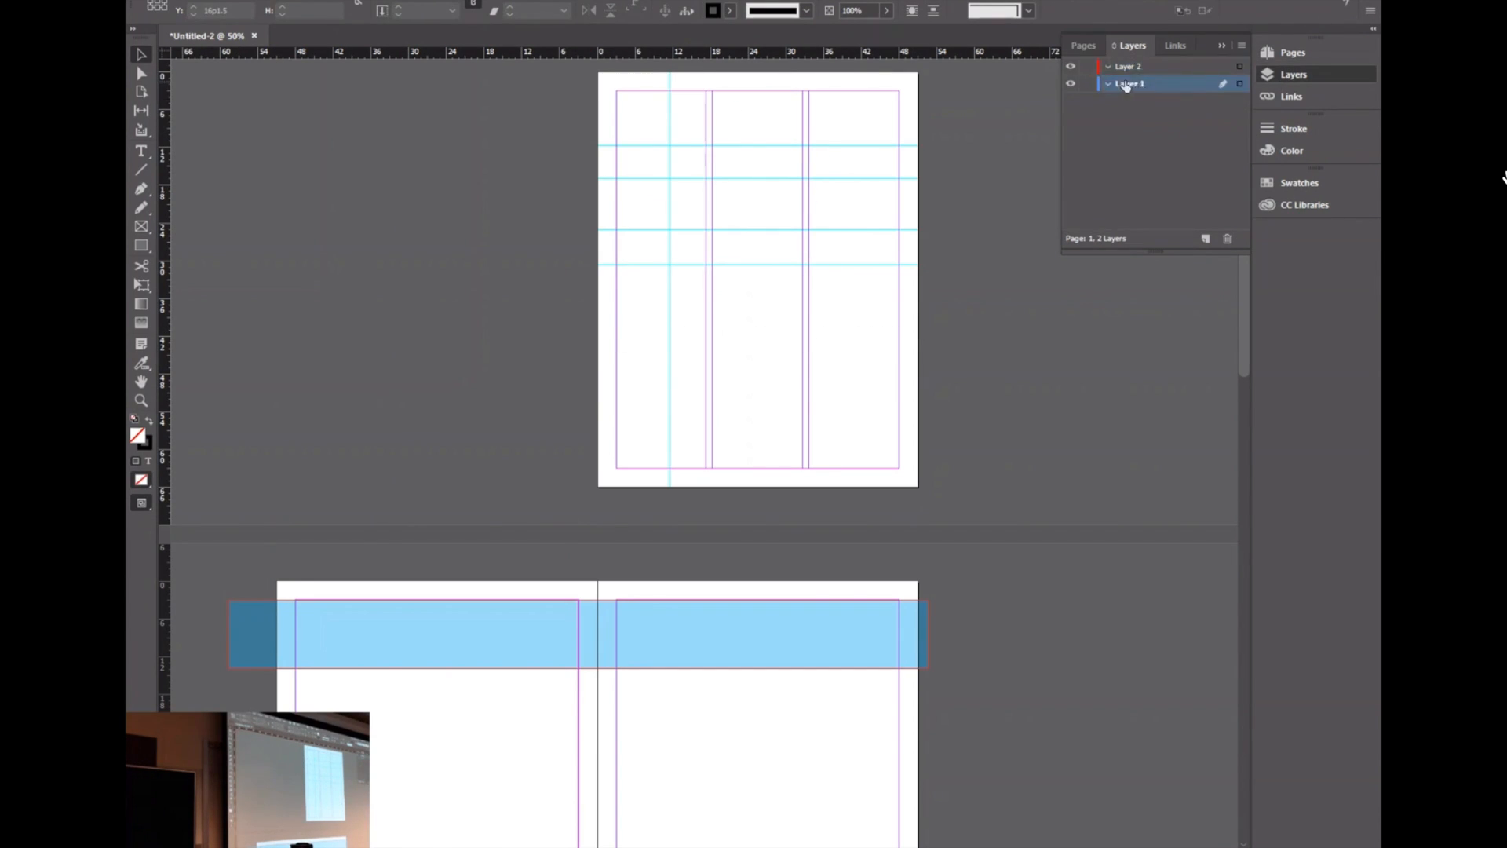
left_click_drag(654, 116, 663, 306)
key("Delete")
key("Delete")
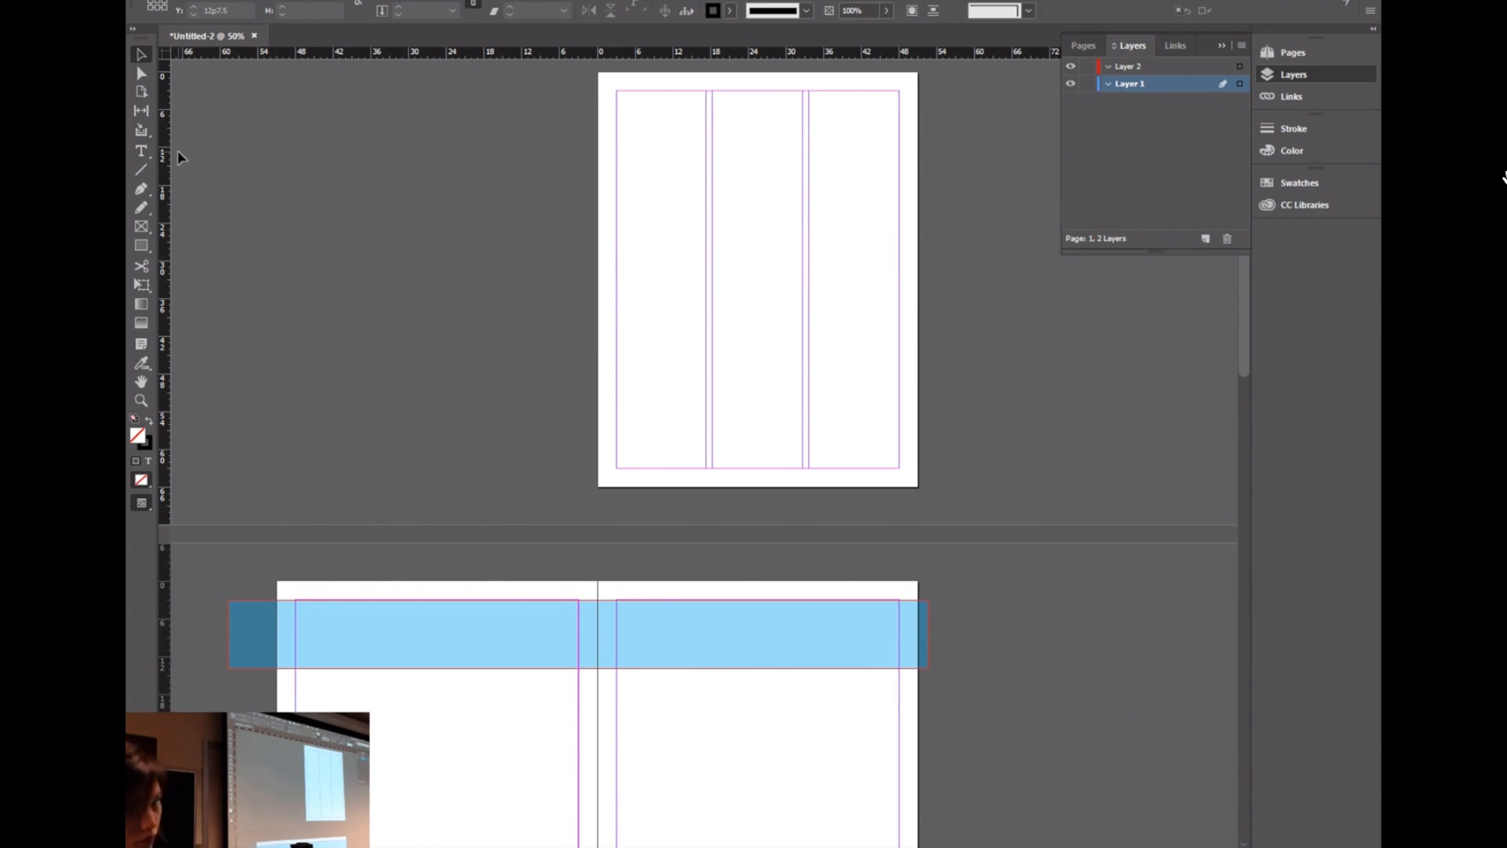
Step: Draw a rectangle about 27p10.5 high from the top margin of page 1 across the first two columns, and fill it with Black
left_click(137, 246)
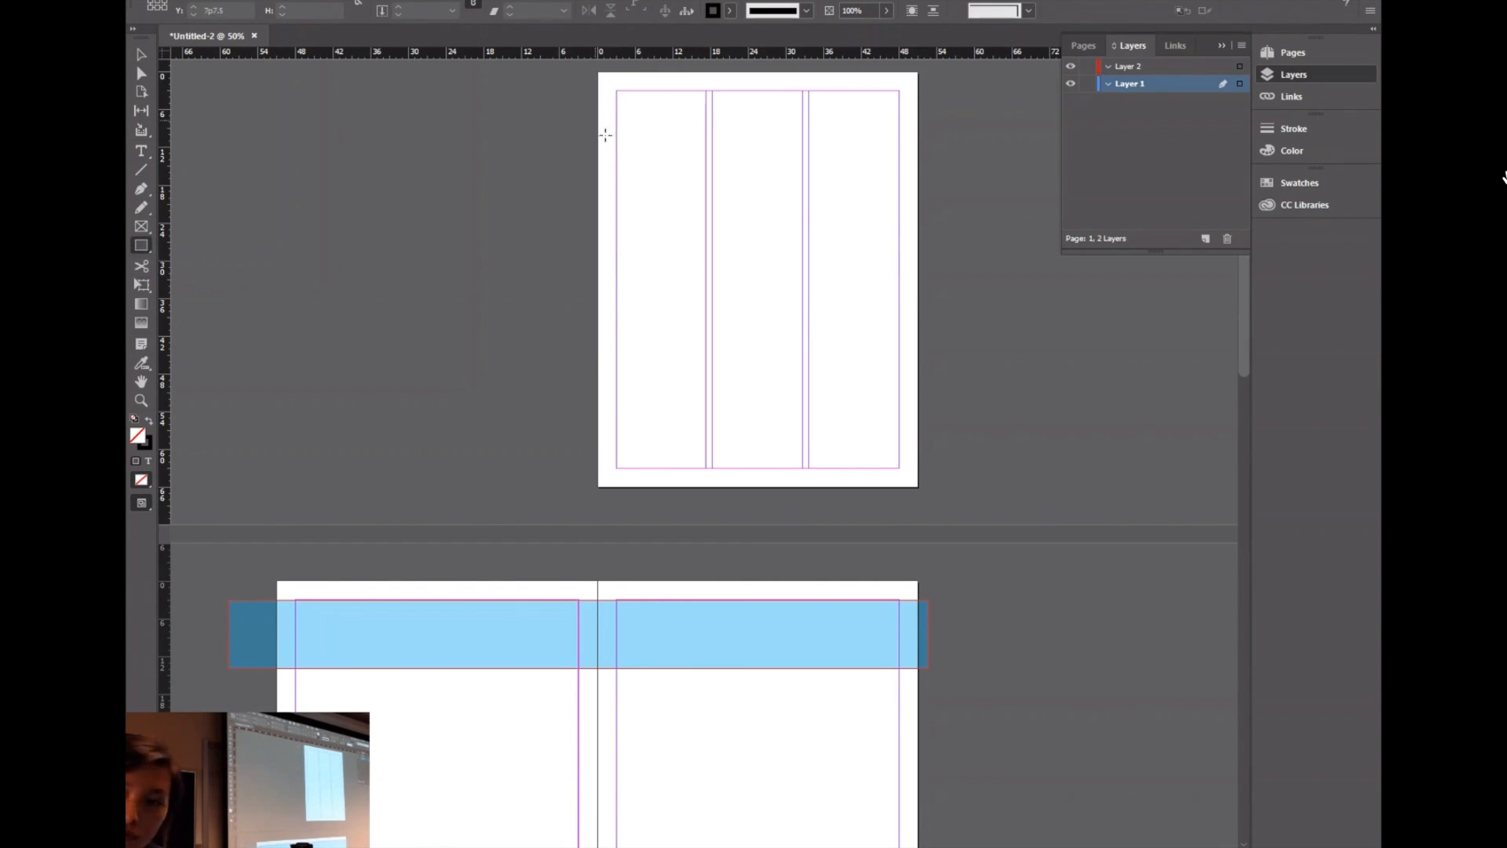
left_click_drag(621, 94, 802, 266)
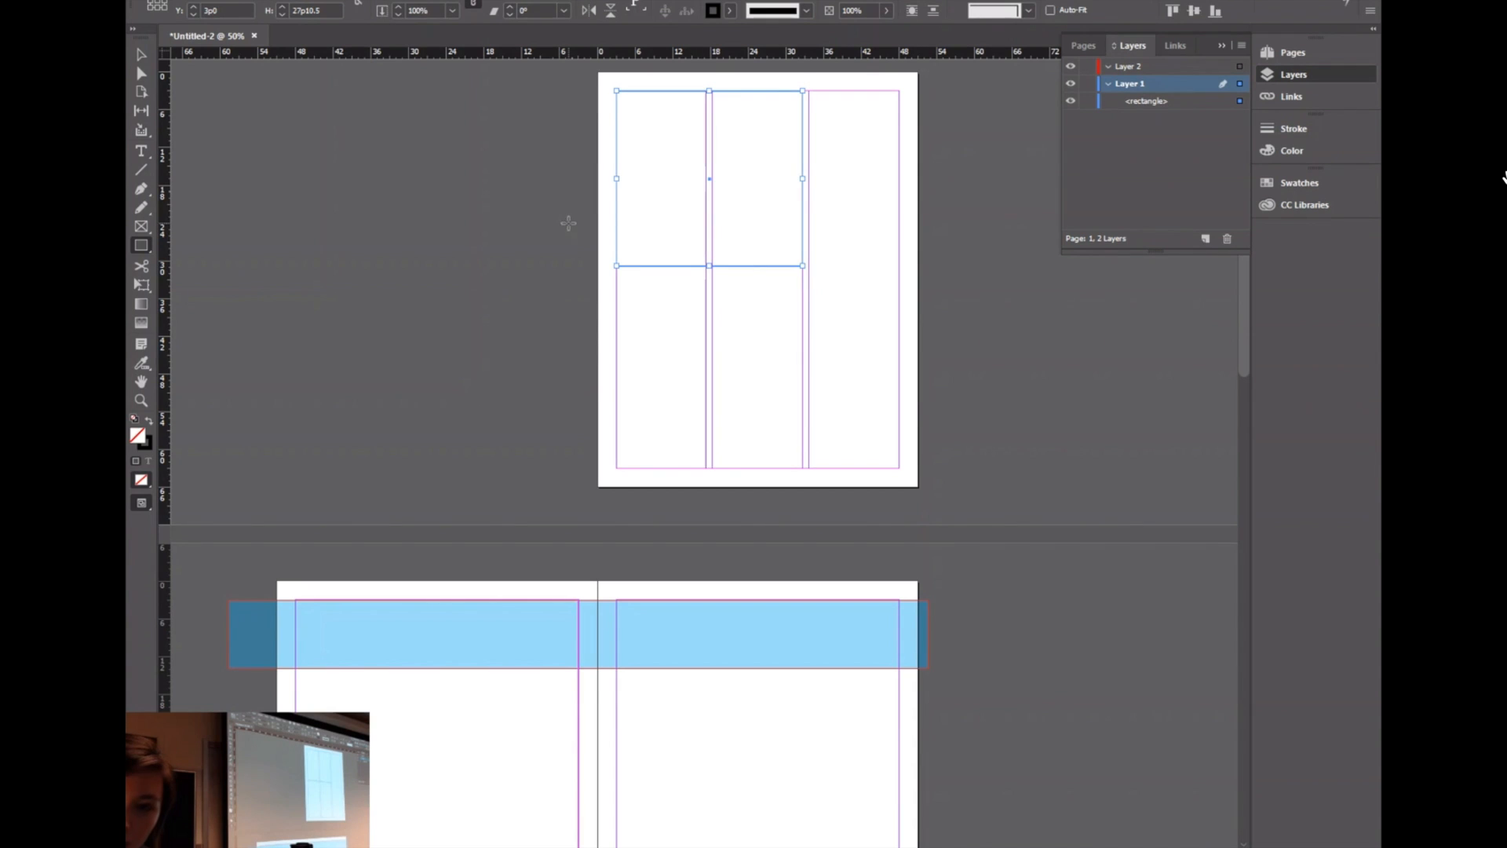
left_click(729, 10)
left_click(597, 89)
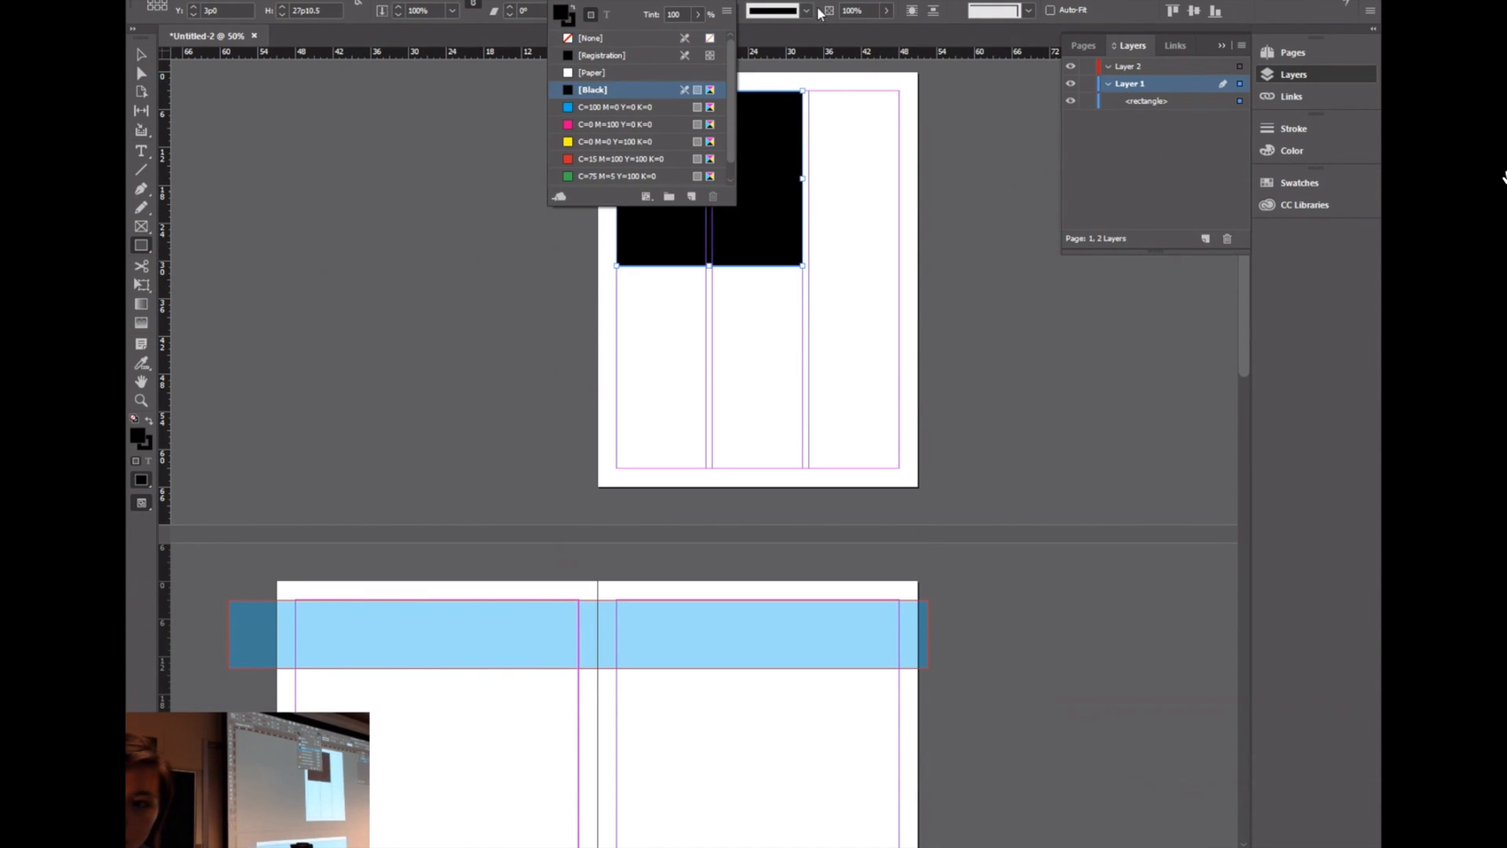
left_click(724, 1)
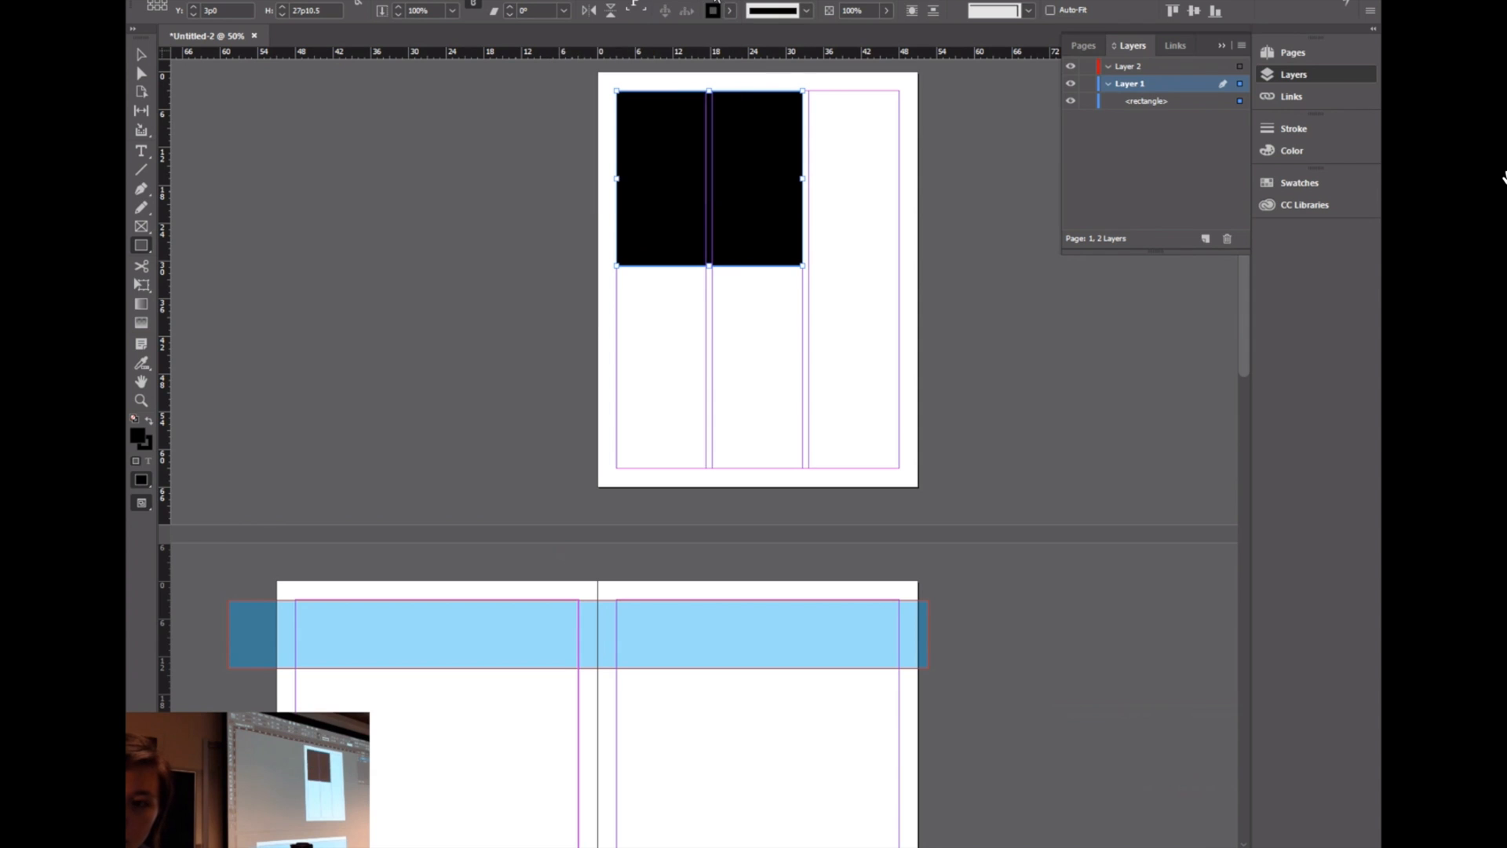
double_click(715, 2)
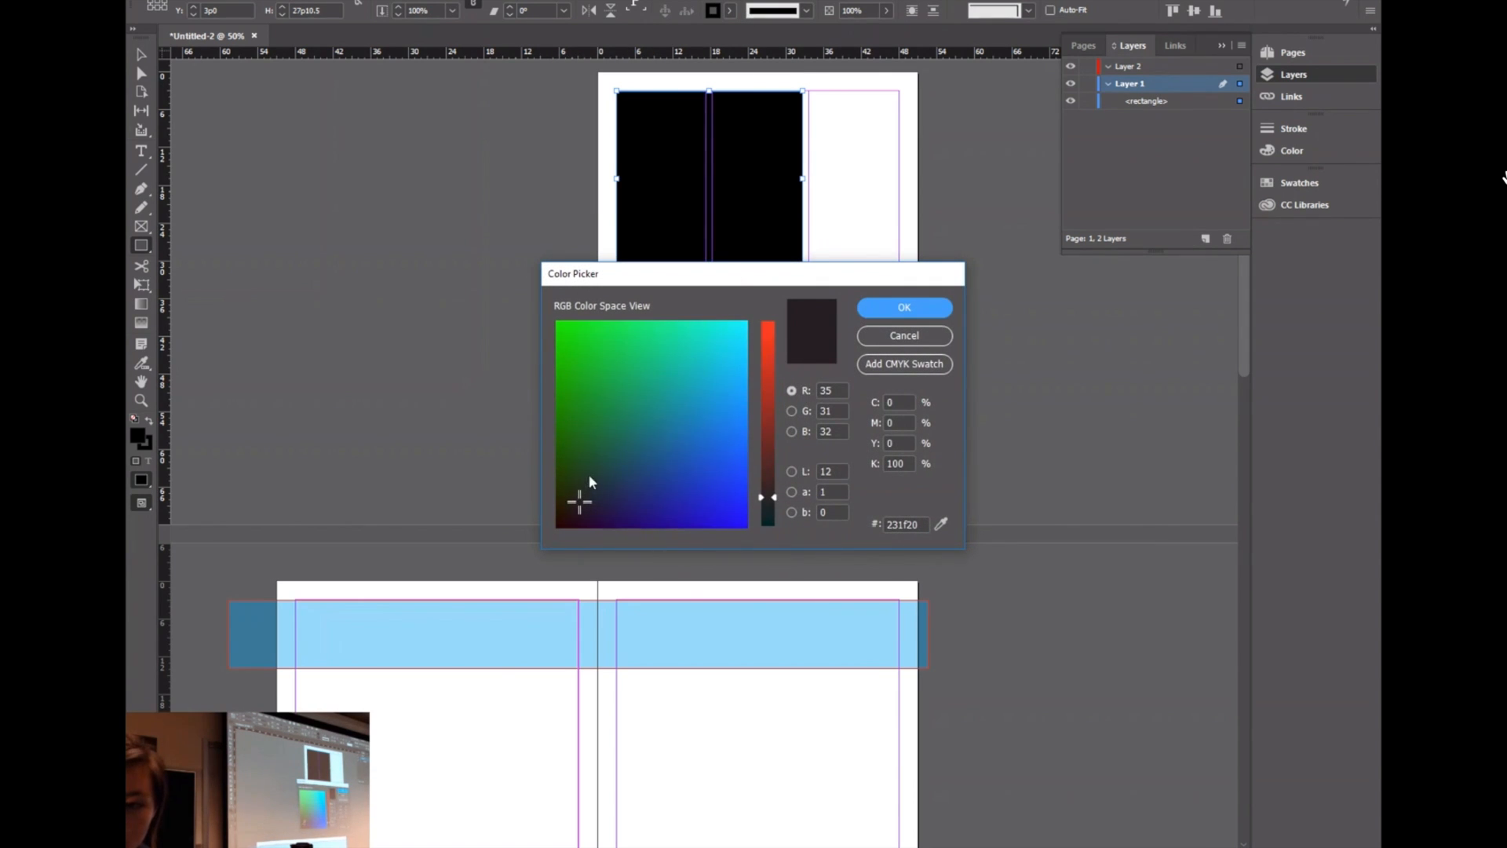
left_click(578, 451)
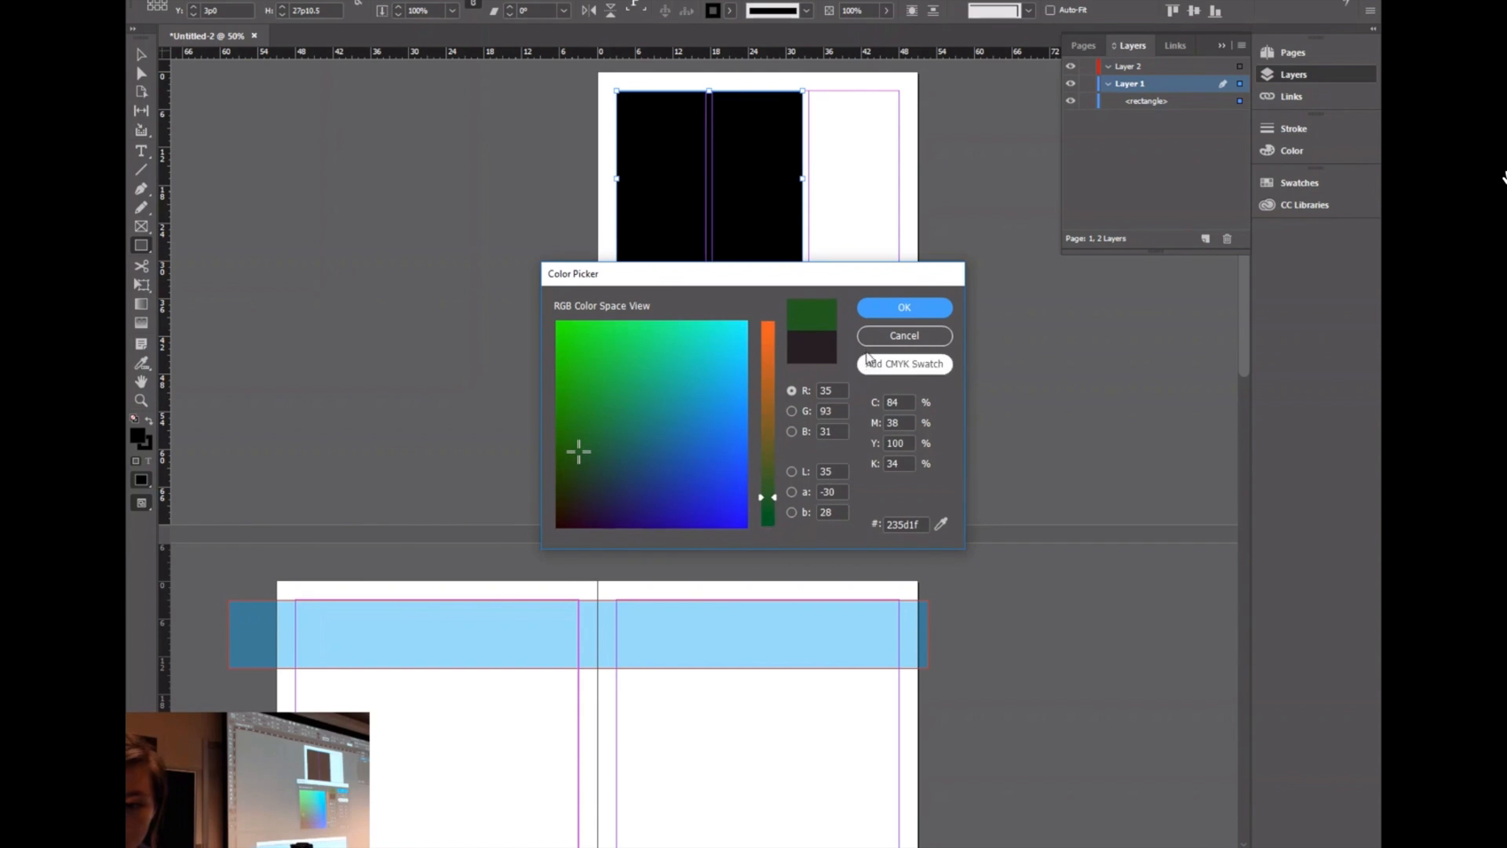
left_click(904, 335)
Step: Set the black rectangle's opacity to 63%
left_click(886, 10)
left_click_drag(889, 31, 856, 33)
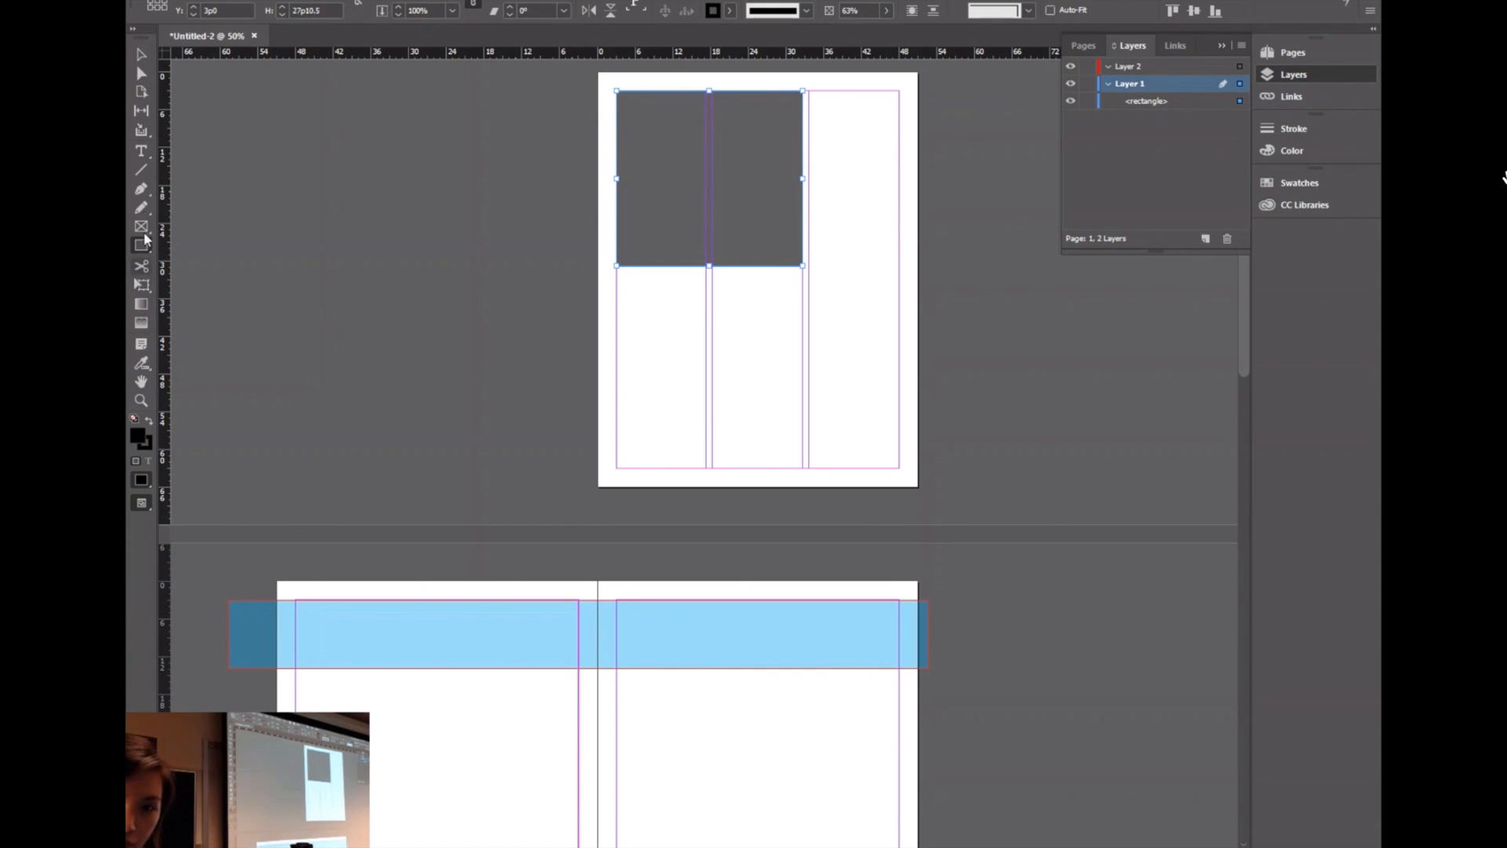
Step: Create a text frame one column wide just below the rectangle in the first column, containing the text "TITLE"
left_click(141, 151)
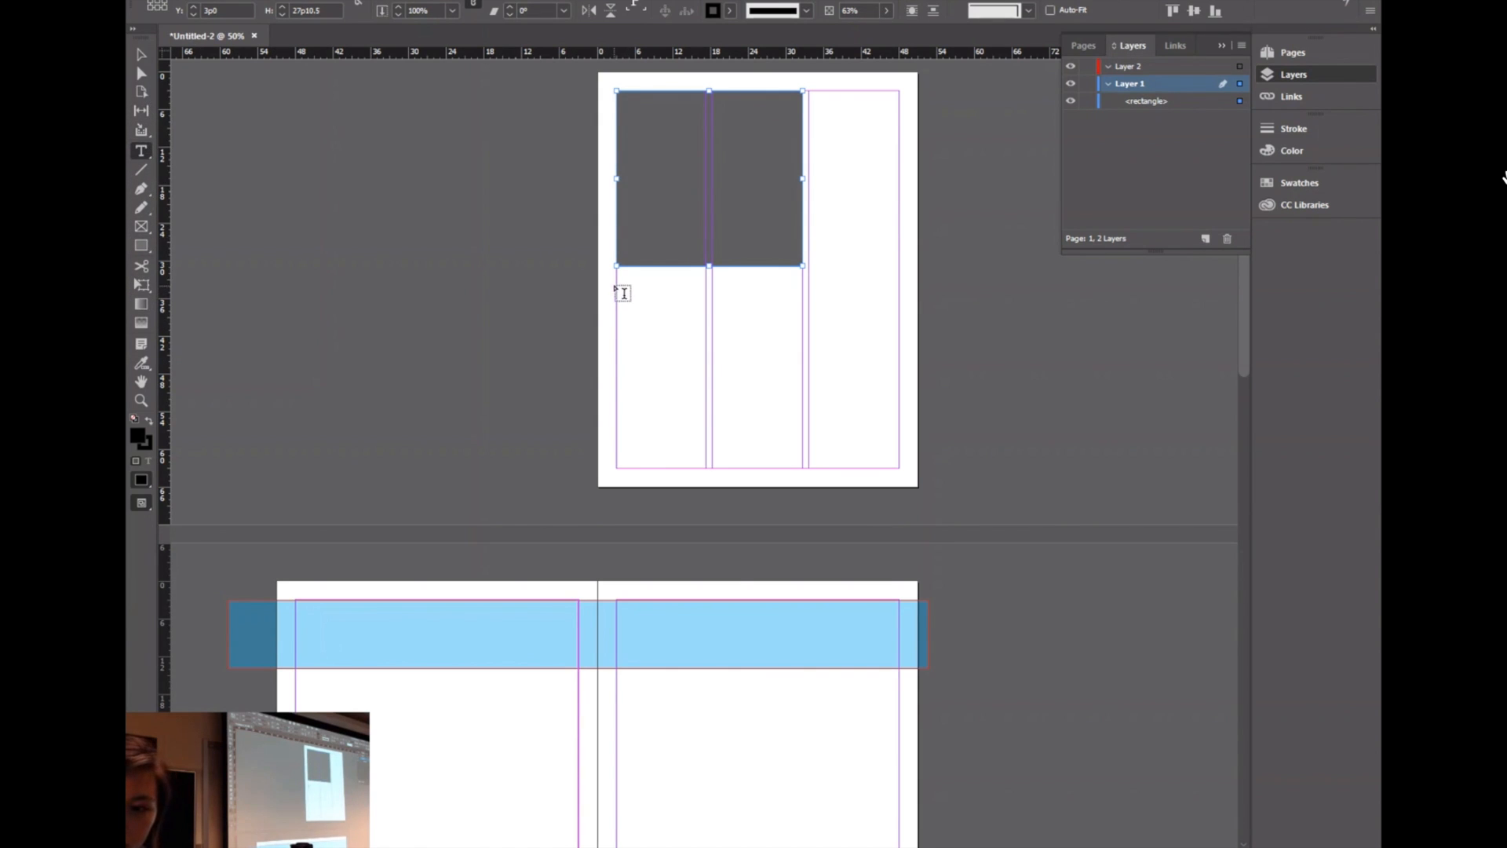
left_click_drag(617, 280, 704, 310)
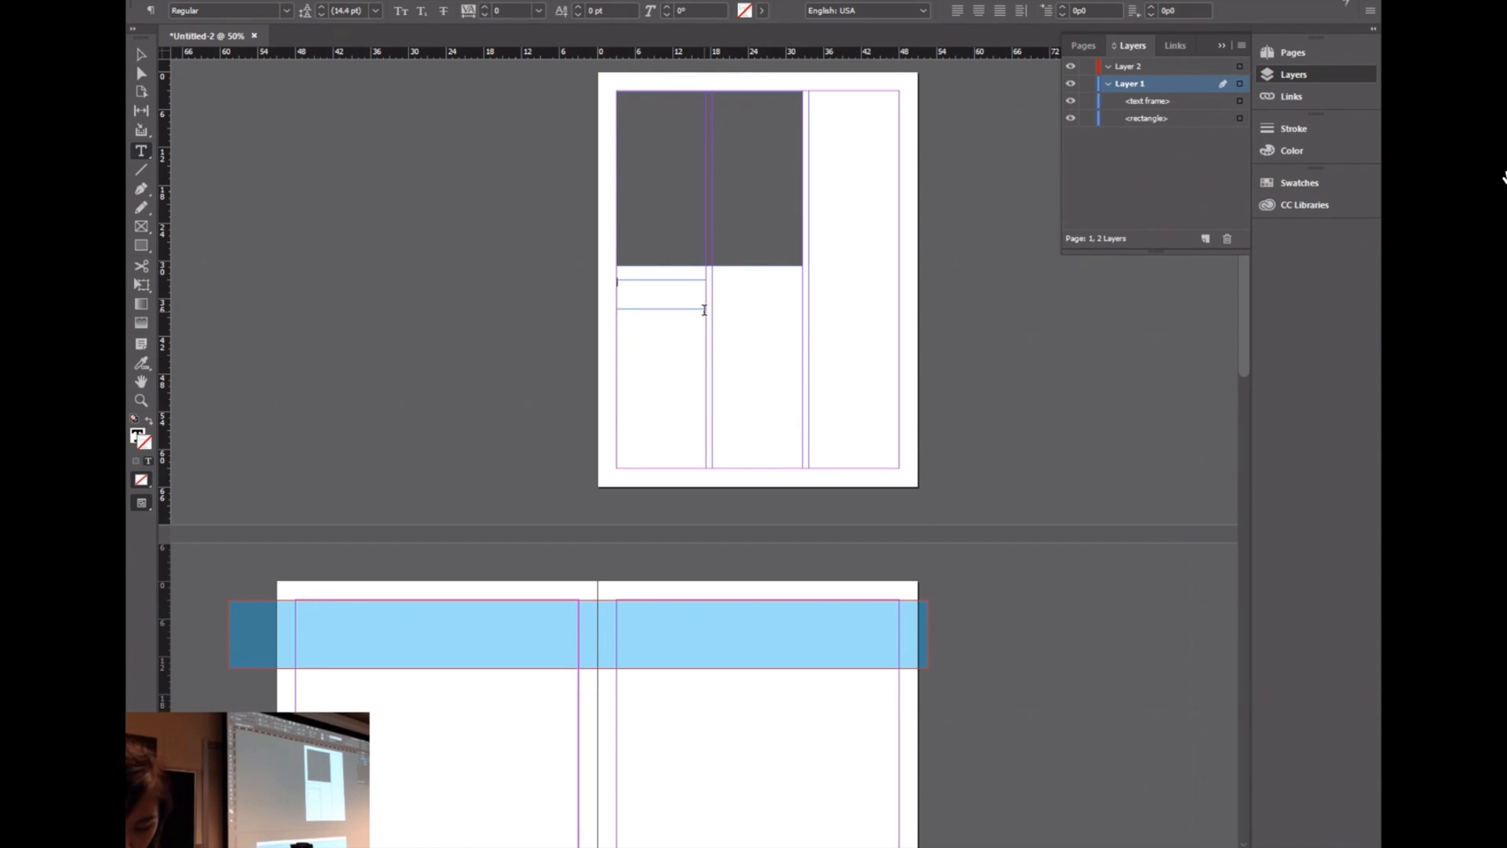
type("TITLEA")
key("alt+a")
left_click(633, 291)
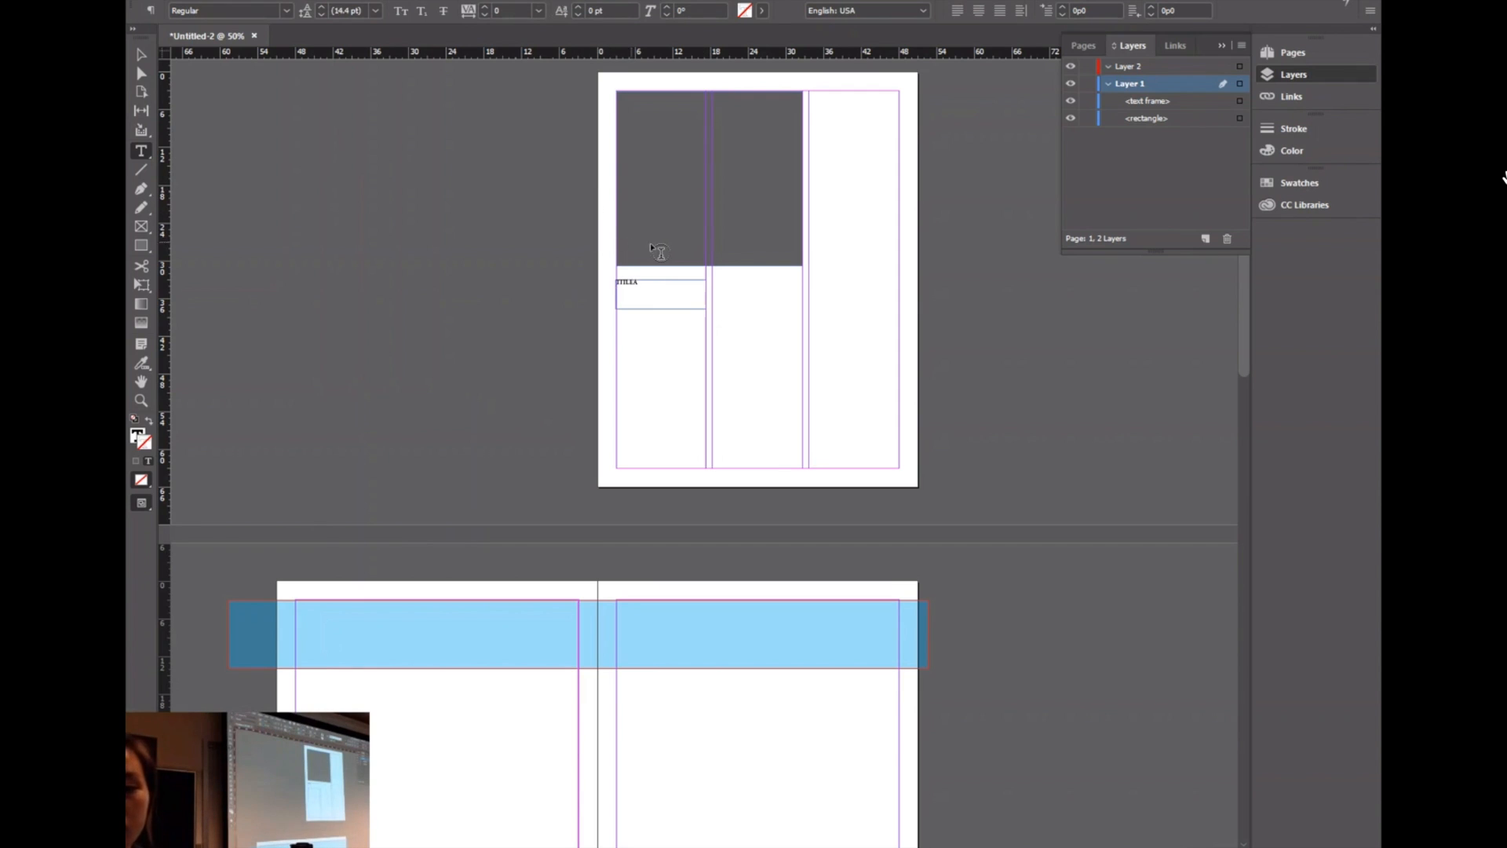
key("BackSpace")
Step: Format all the TITLE text in a large bold sans-serif font with 39.6 pt leading, and deselect it
key("ctrl+a")
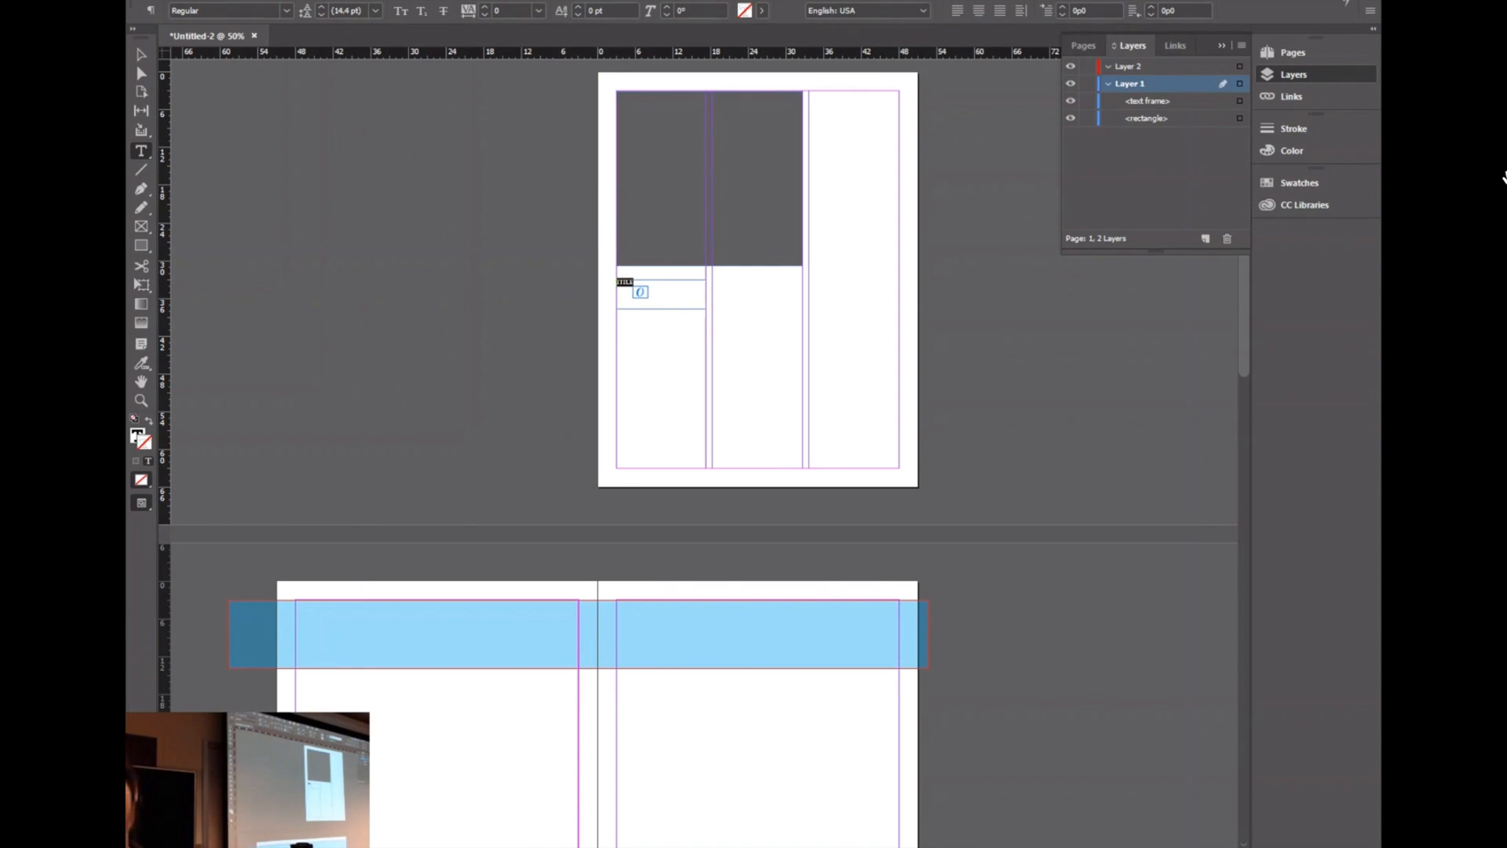
left_click(285, 7)
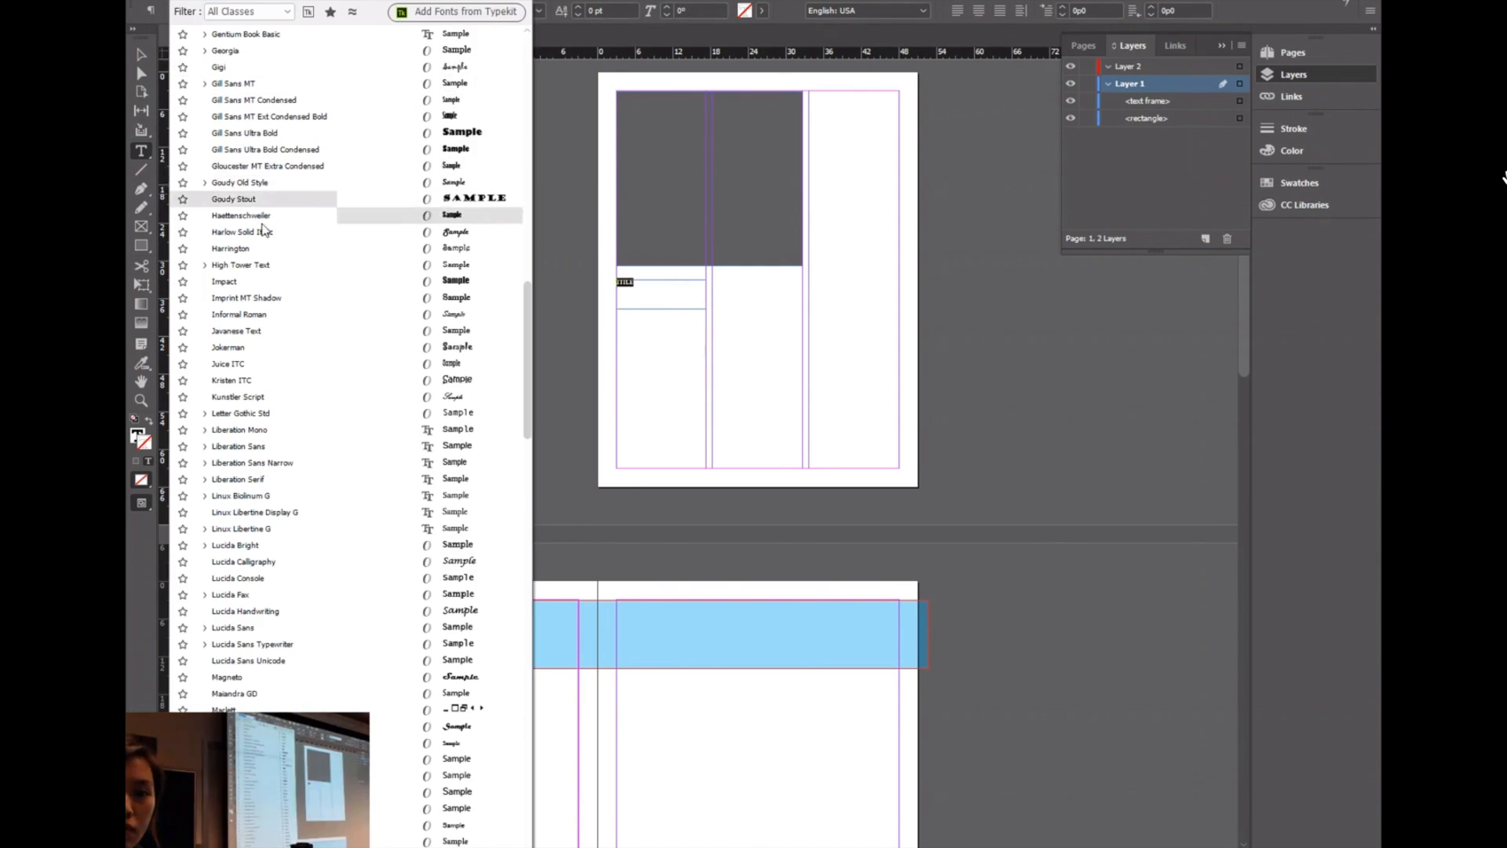
scroll(269, 226, "up", 15)
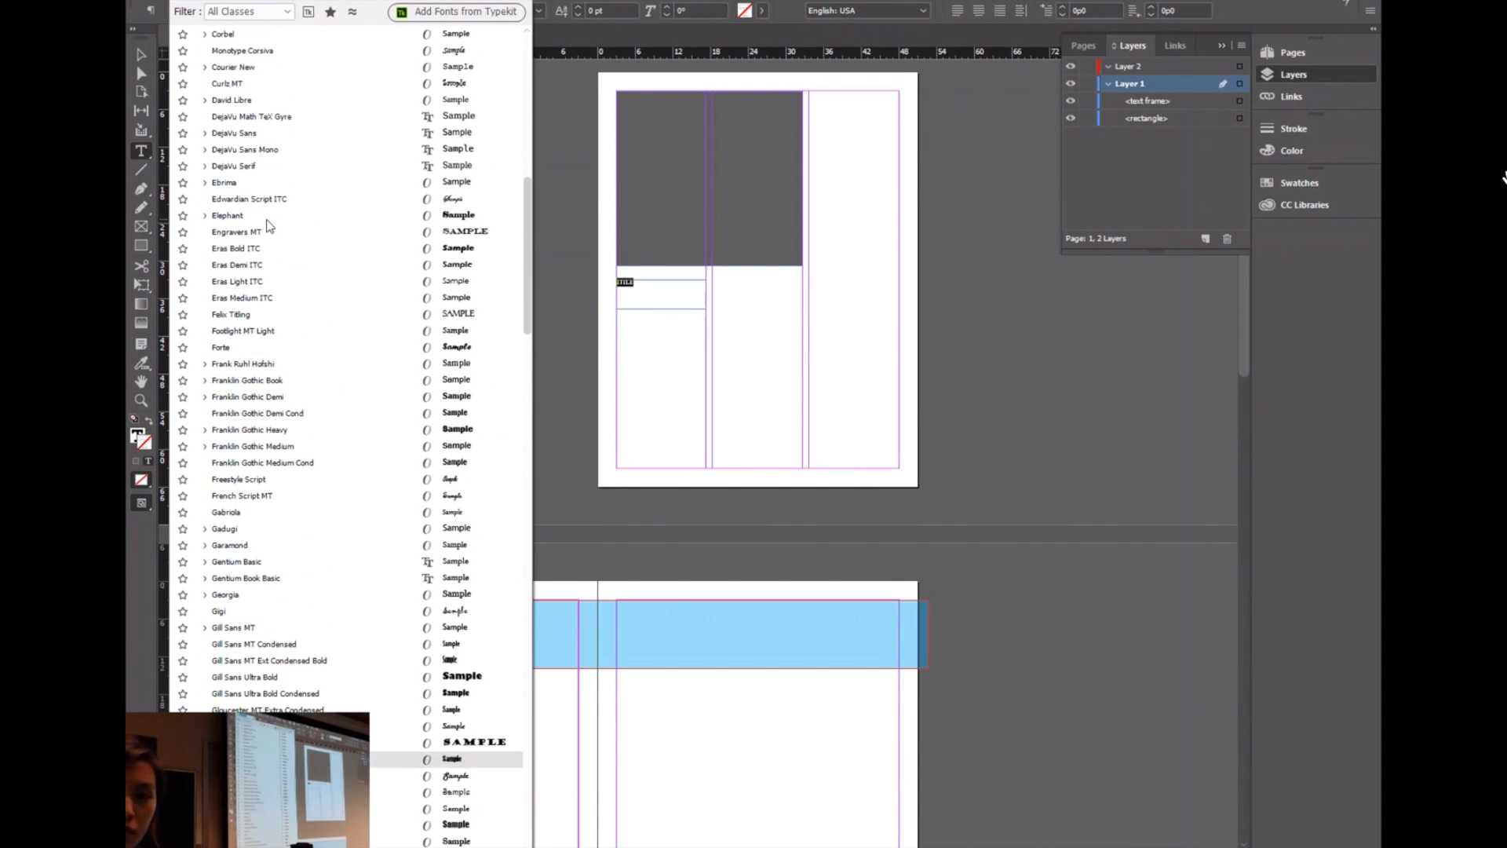
scroll(269, 226, "up", 8)
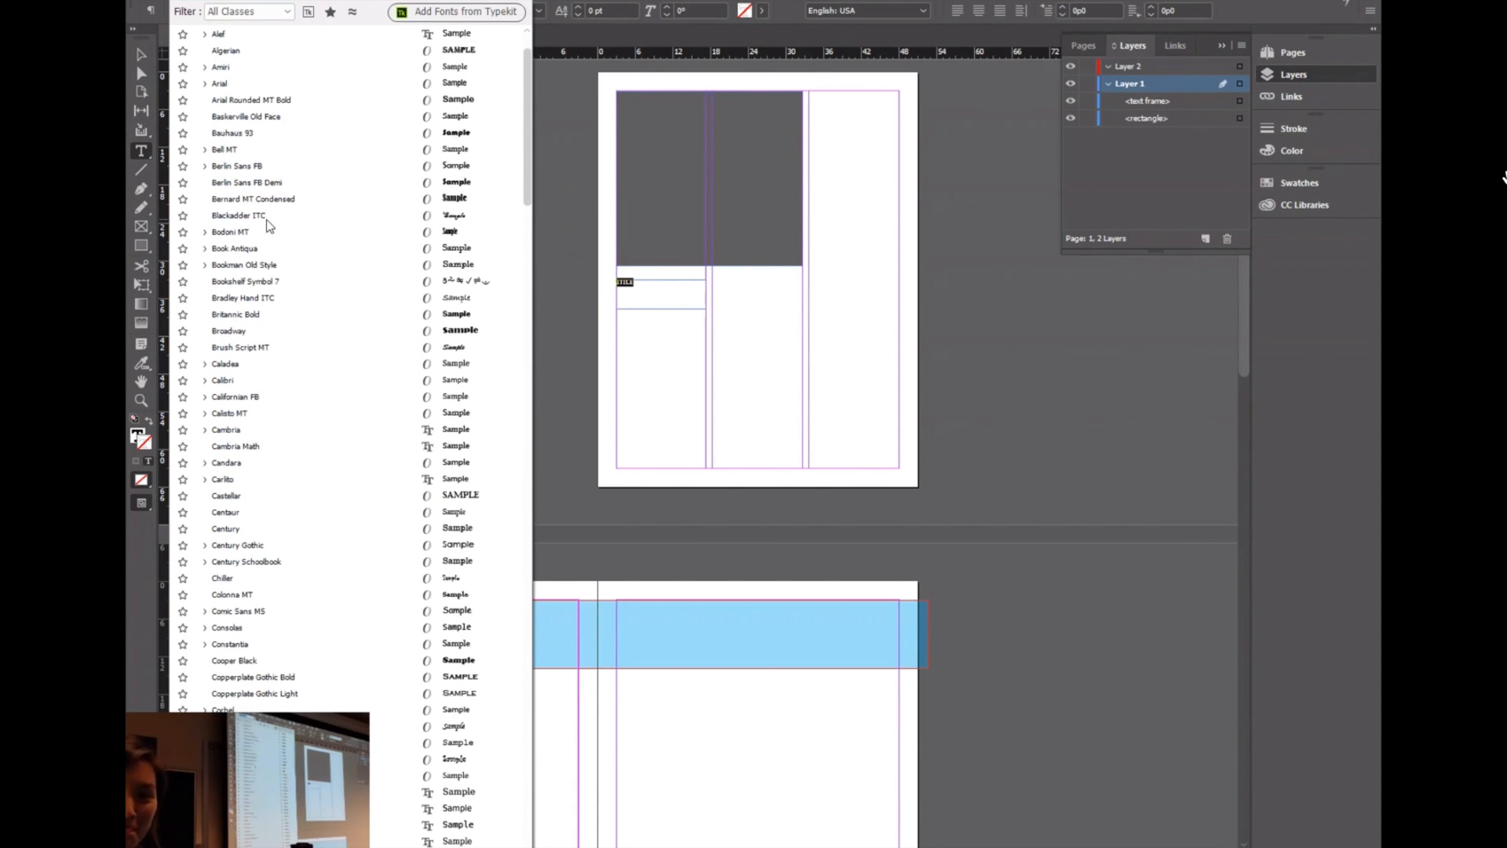
left_click(283, 53)
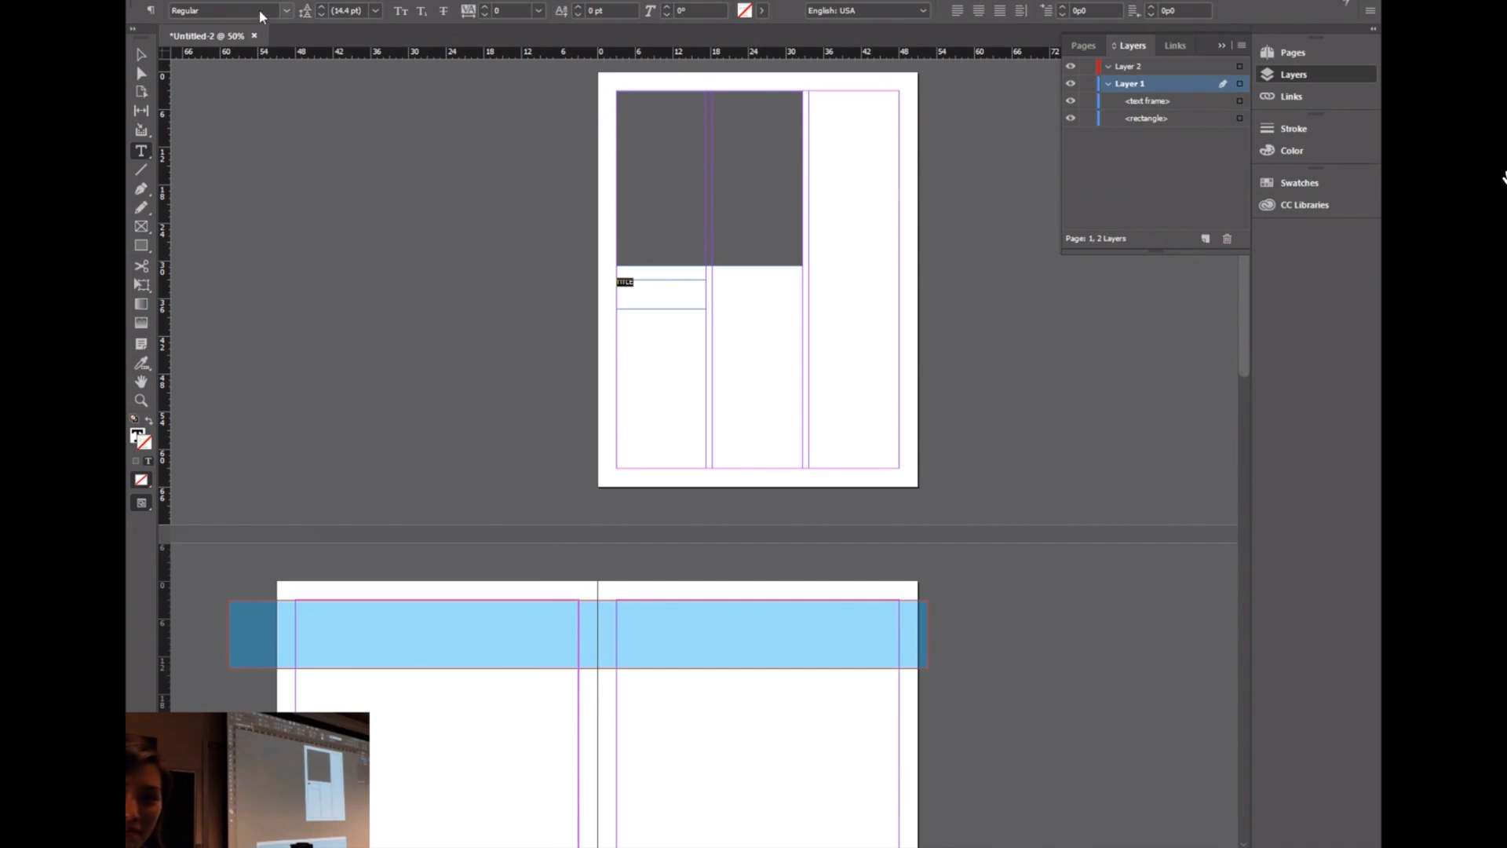
left_click(254, 10)
left_click(206, 130)
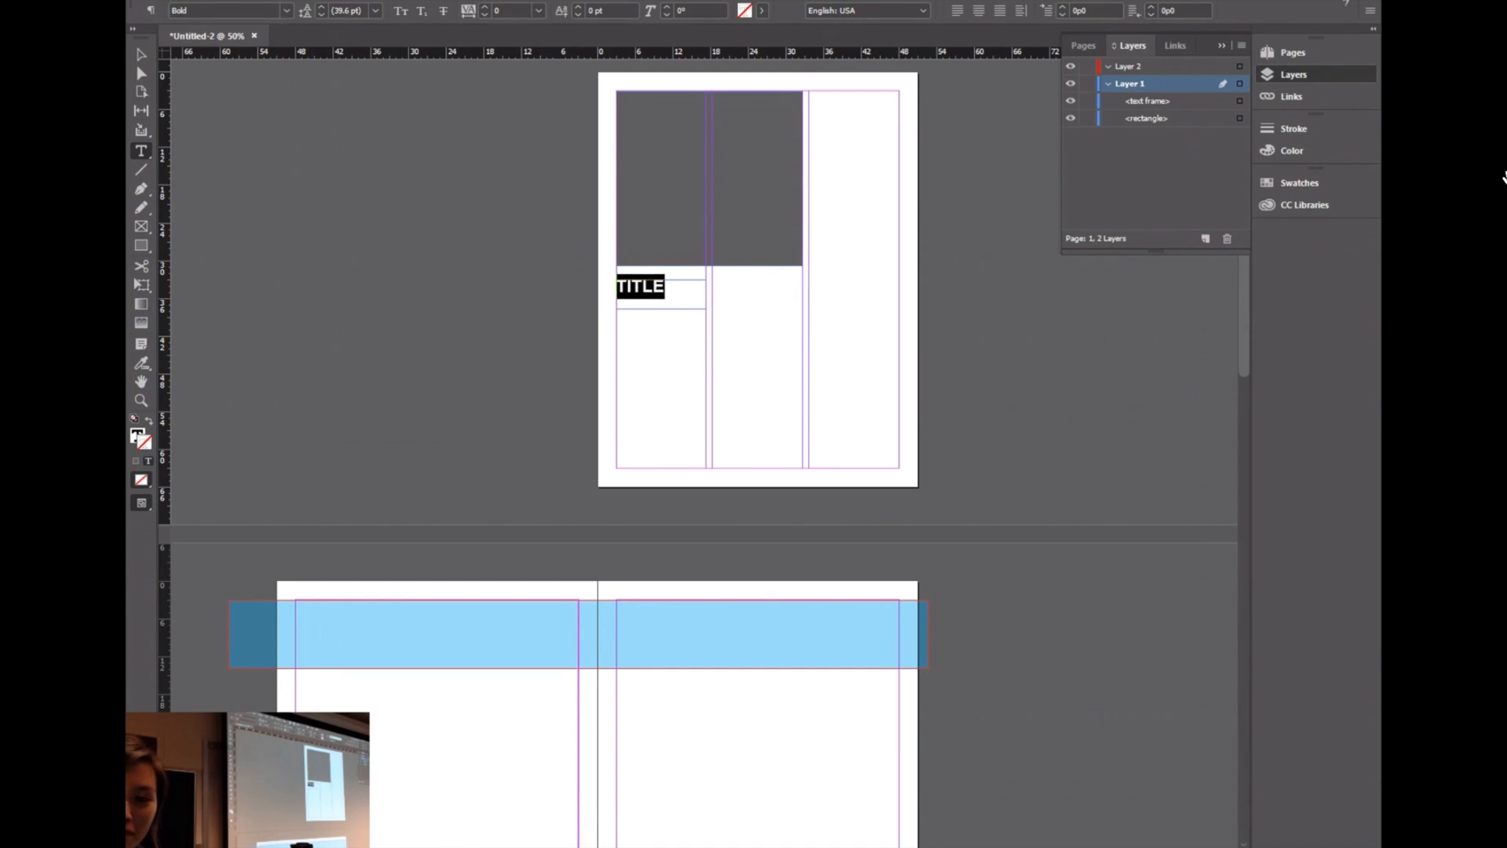
left_click(350, 161)
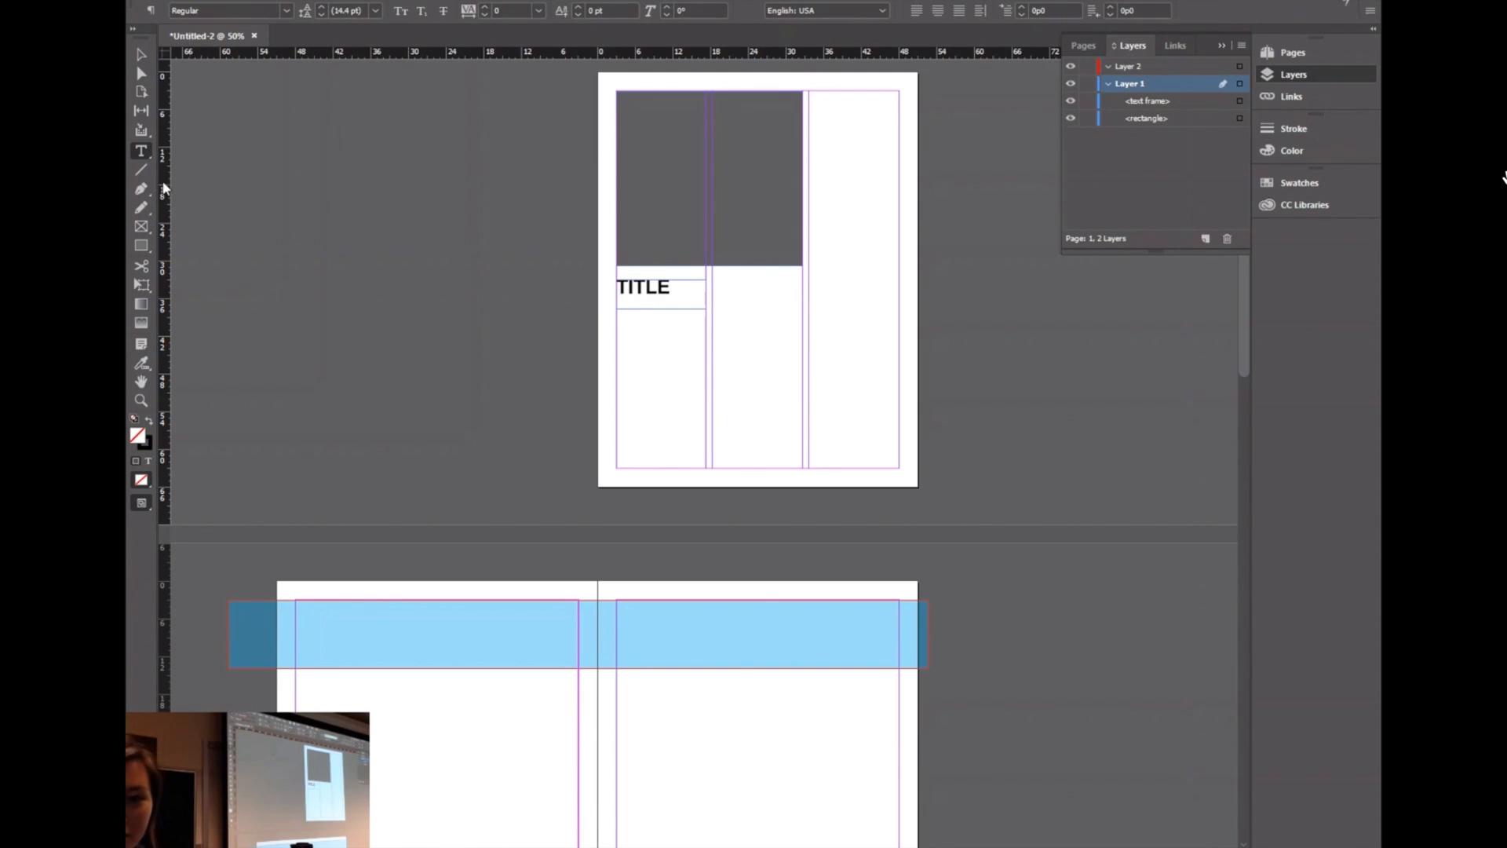
Step: Draw an empty text frame across the first two columns below the title, and another filling the third column from margin to margin
left_click_drag(626, 323, 803, 468)
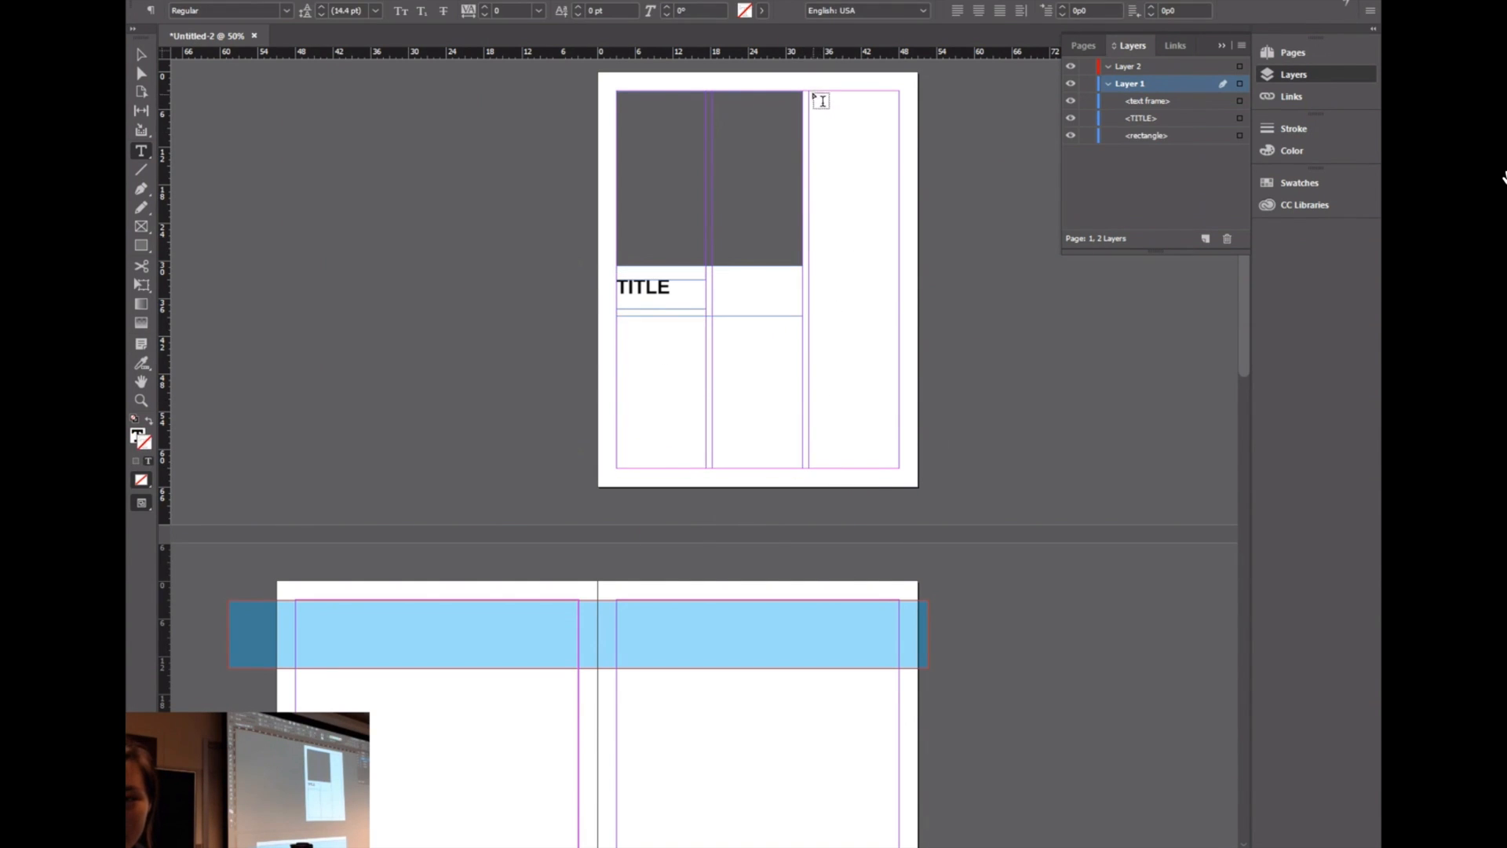
left_click_drag(810, 92, 899, 471)
Step: Shorten the TITLE frame from its bottom edge, and extend the two-column text frame upward to a height of 25p4.5
left_click(141, 54)
left_click(663, 305)
left_click_drag(661, 308, 709, 308)
left_click(715, 322)
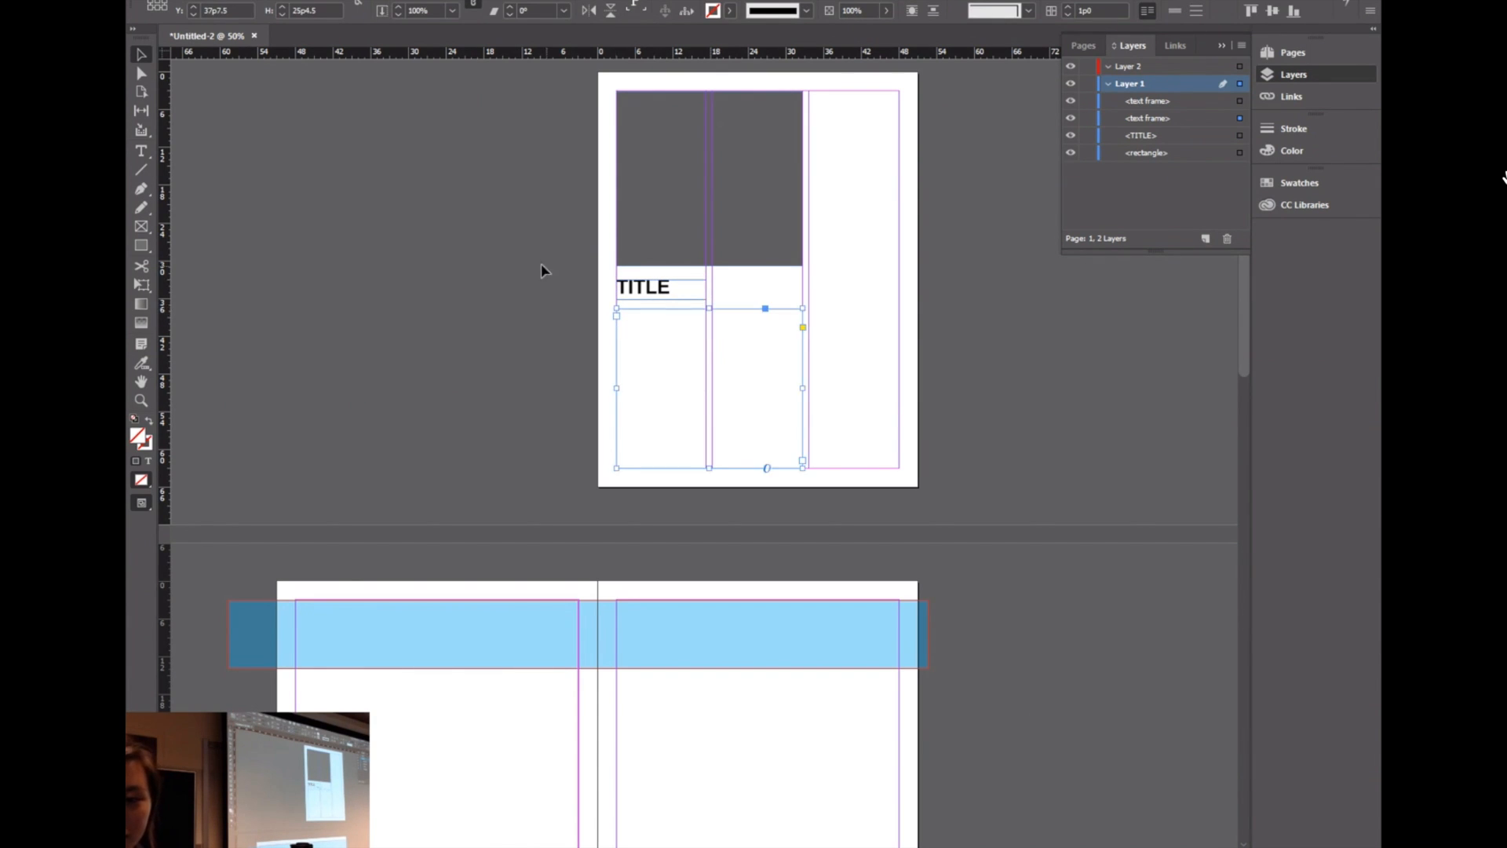
left_click(540, 262)
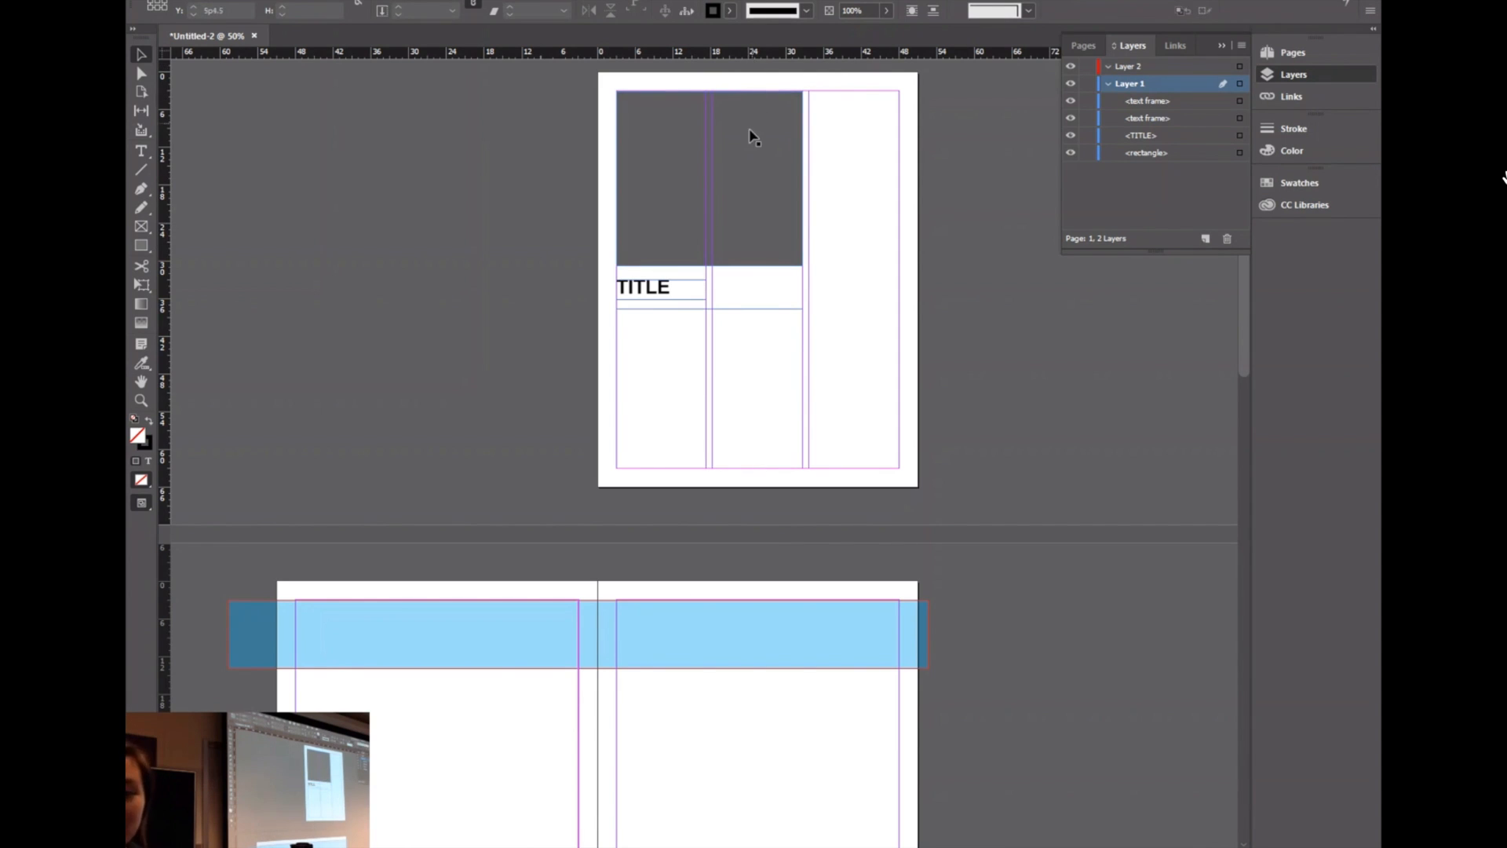
Step: Place two horizontal guides on page 1, aligned with the top and bottom edges of the TITLE frame
left_click_drag(749, 52, 749, 280)
left_click_drag(753, 53, 750, 304)
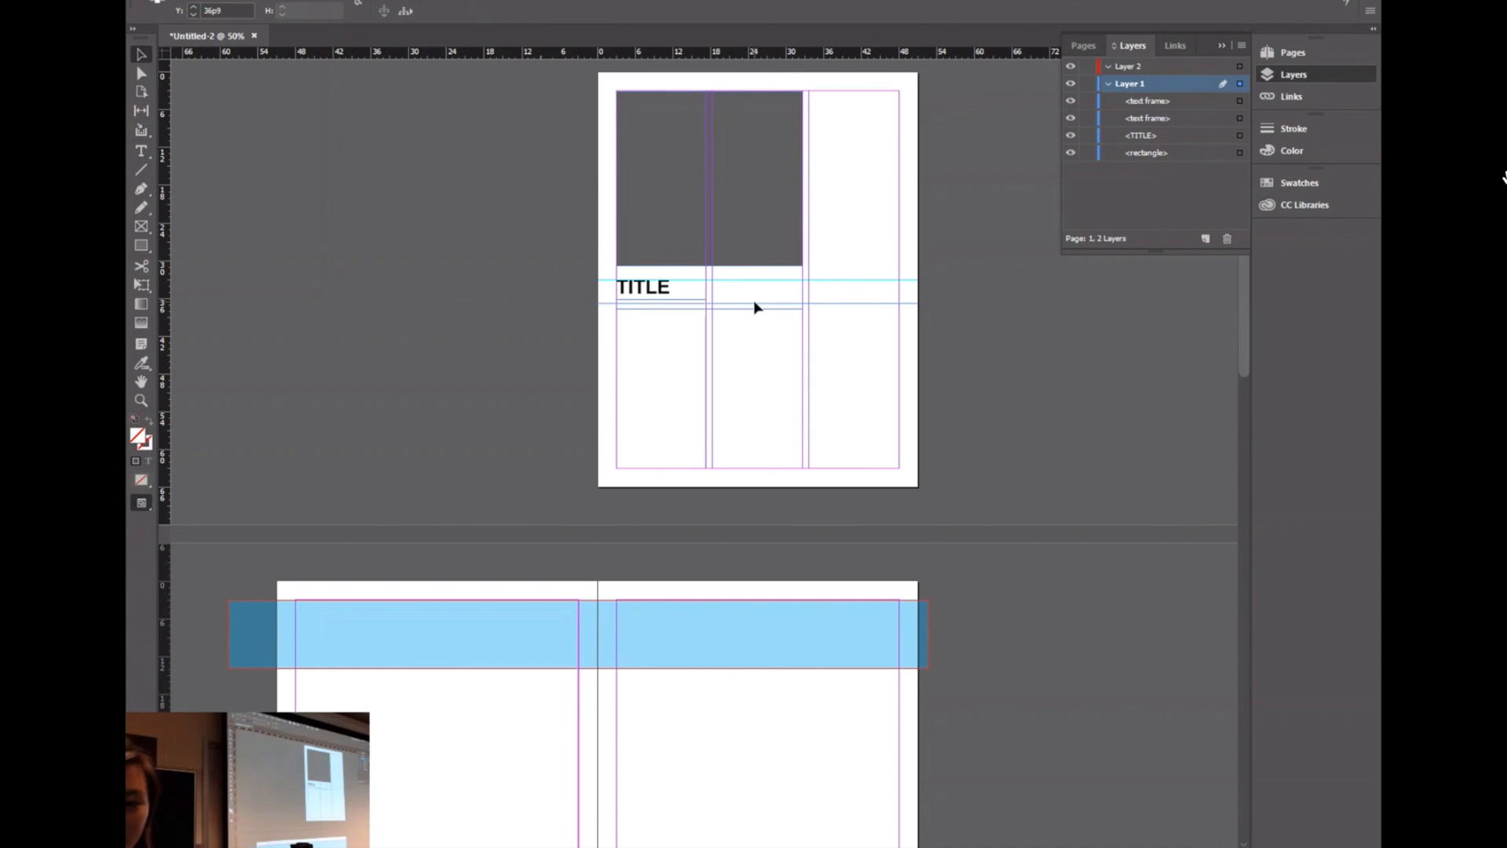
left_click(755, 305)
left_click_drag(754, 304, 753, 300)
left_click(474, 219)
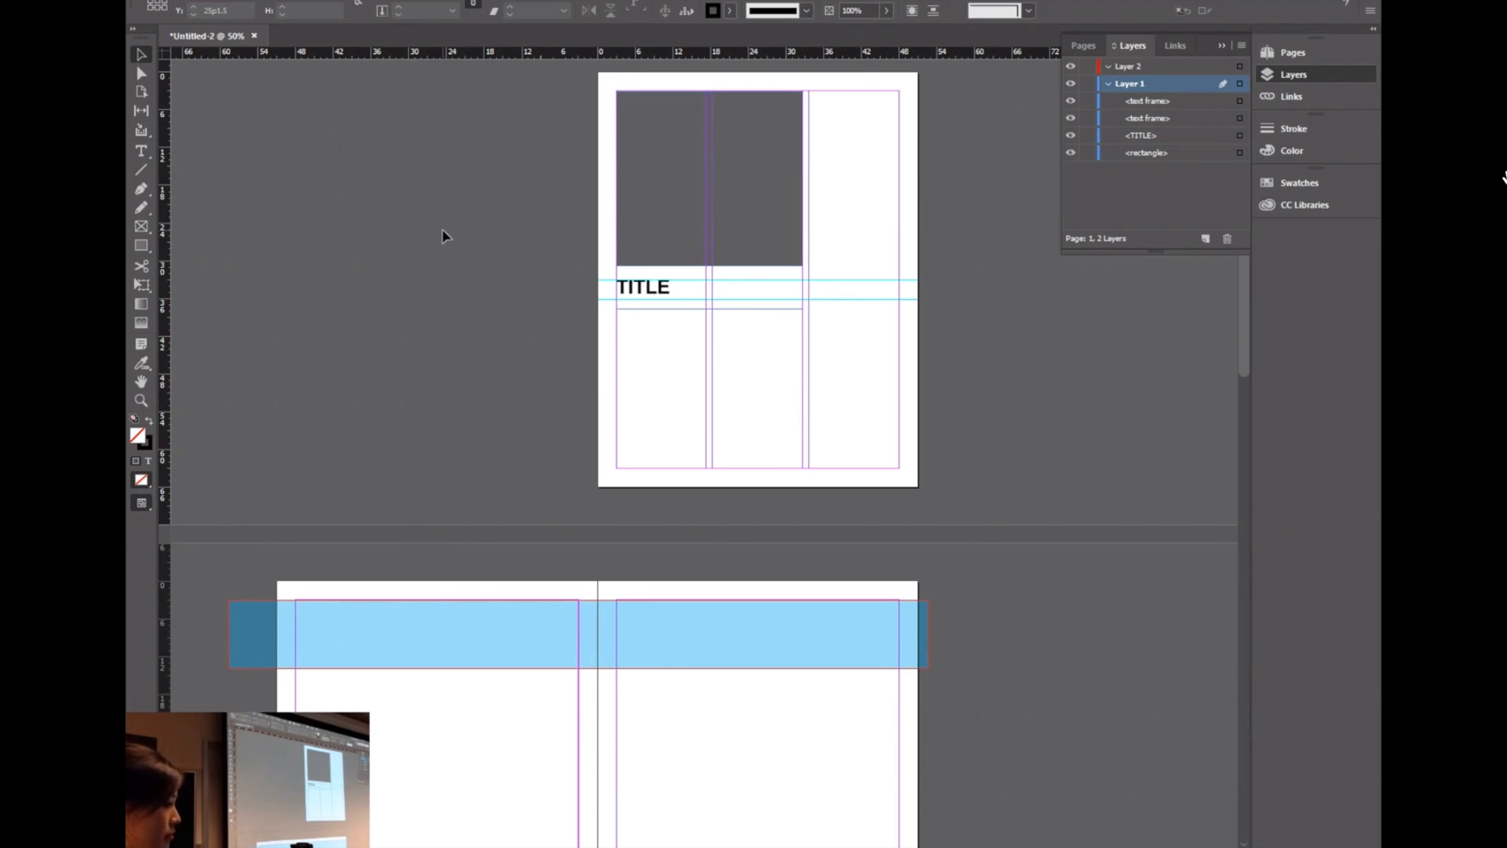
Step: Open the A-Master spread and add a text frame with the author's full name above the left page's top margin
left_click(1084, 47)
double_click(1215, 93)
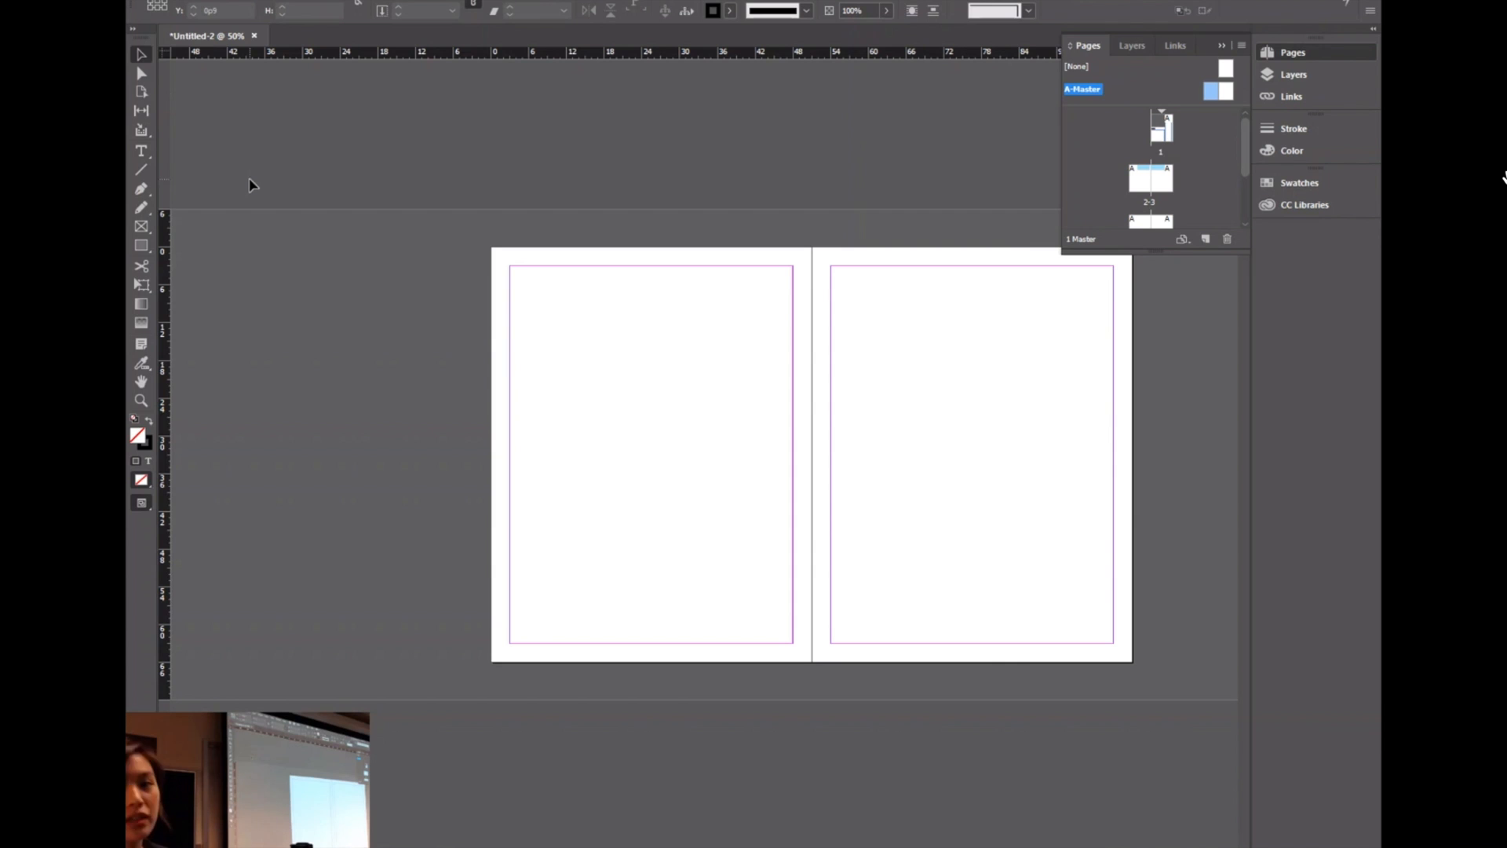
left_click(142, 152)
left_click_drag(521, 255, 611, 259)
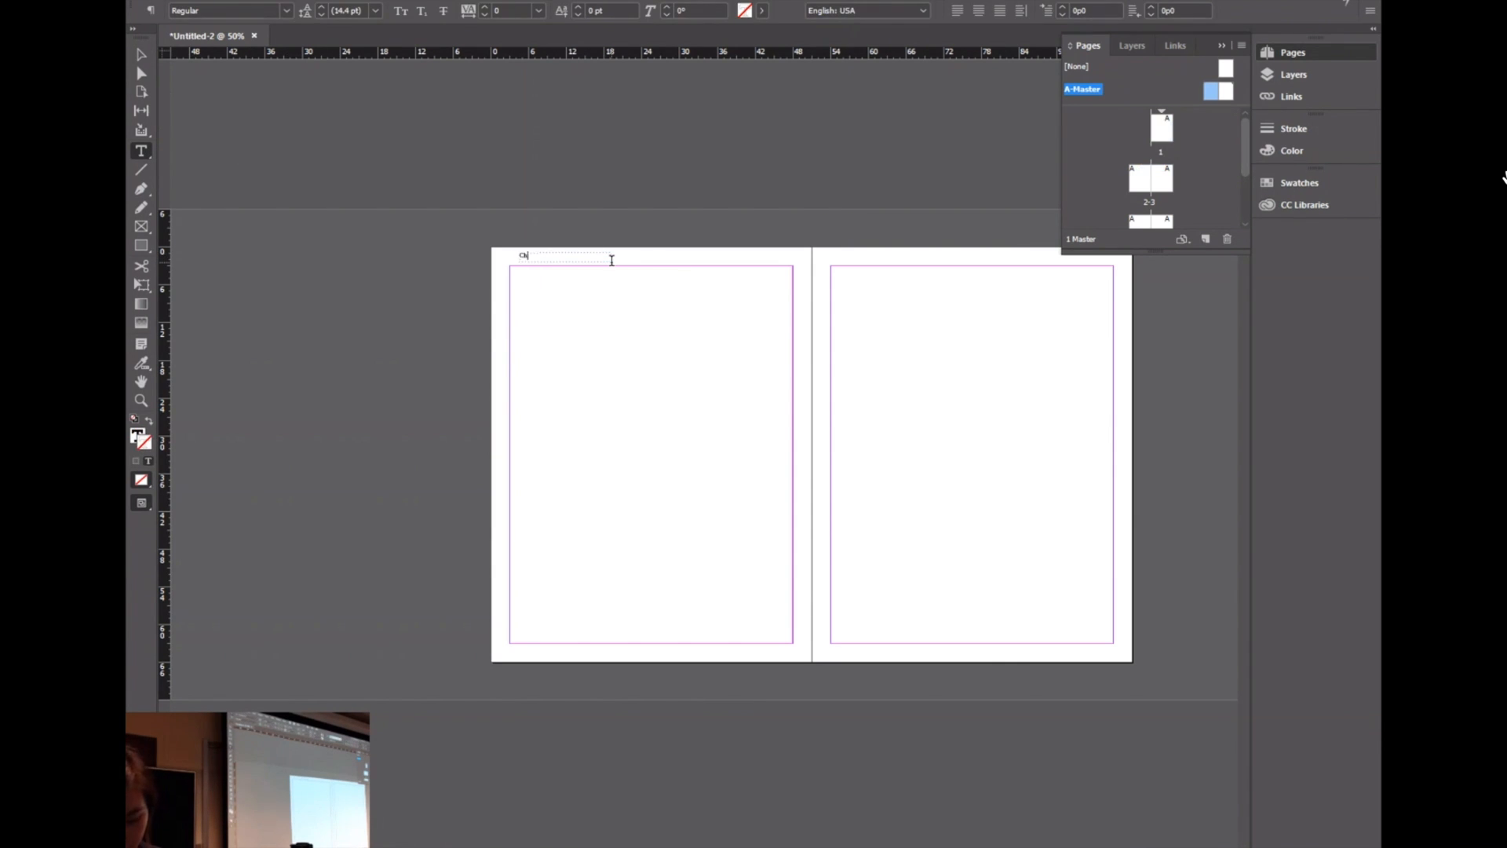
left_click(479, 227)
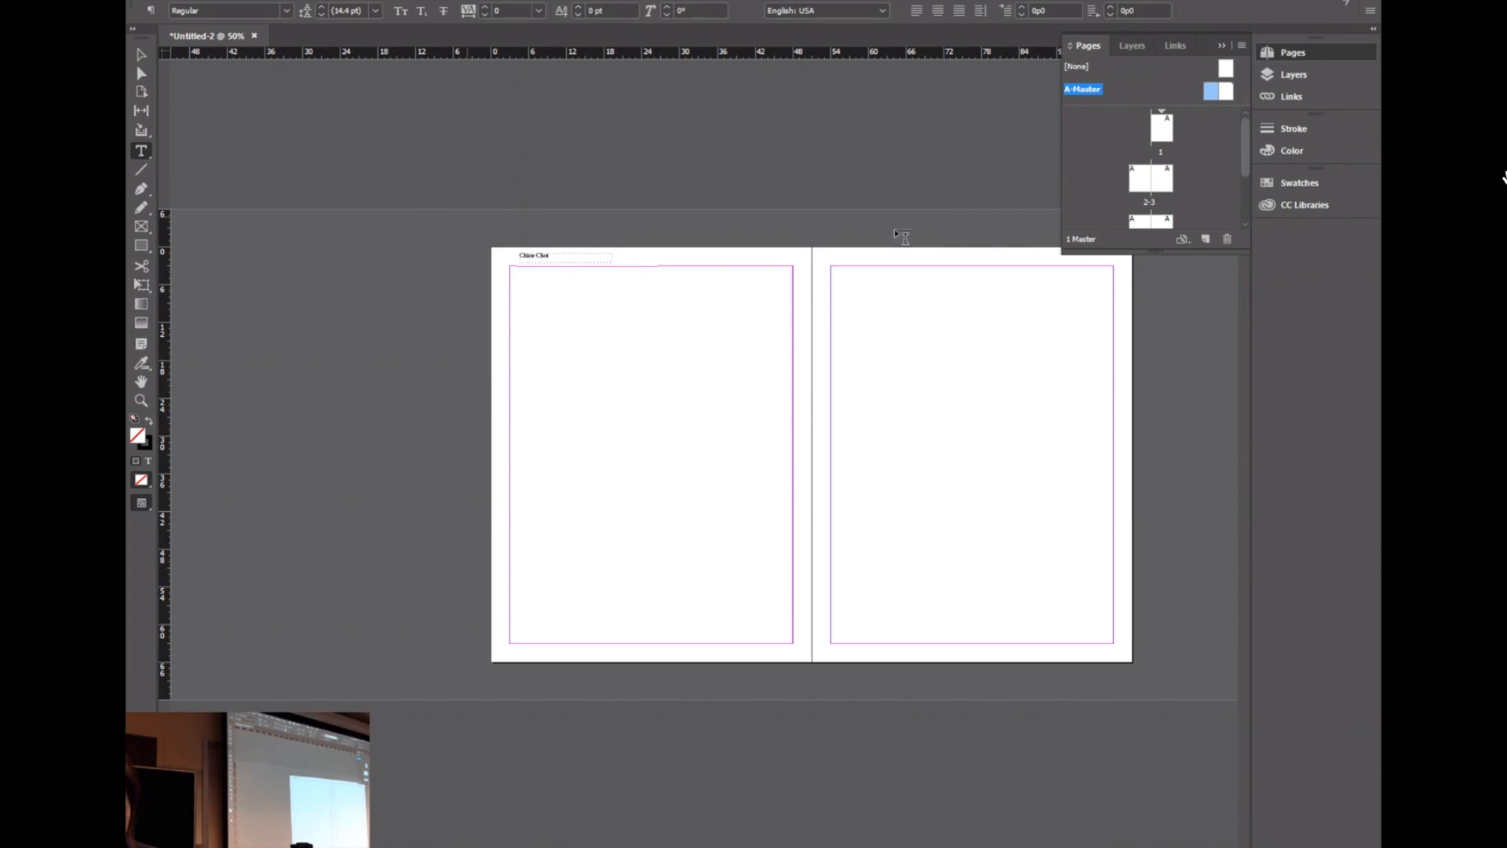
Step: Add a text frame reading "CM Ambassadors" above the top margin near the outer edge of the right master page
left_click_drag(1001, 252, 1077, 261)
type("CM Amba")
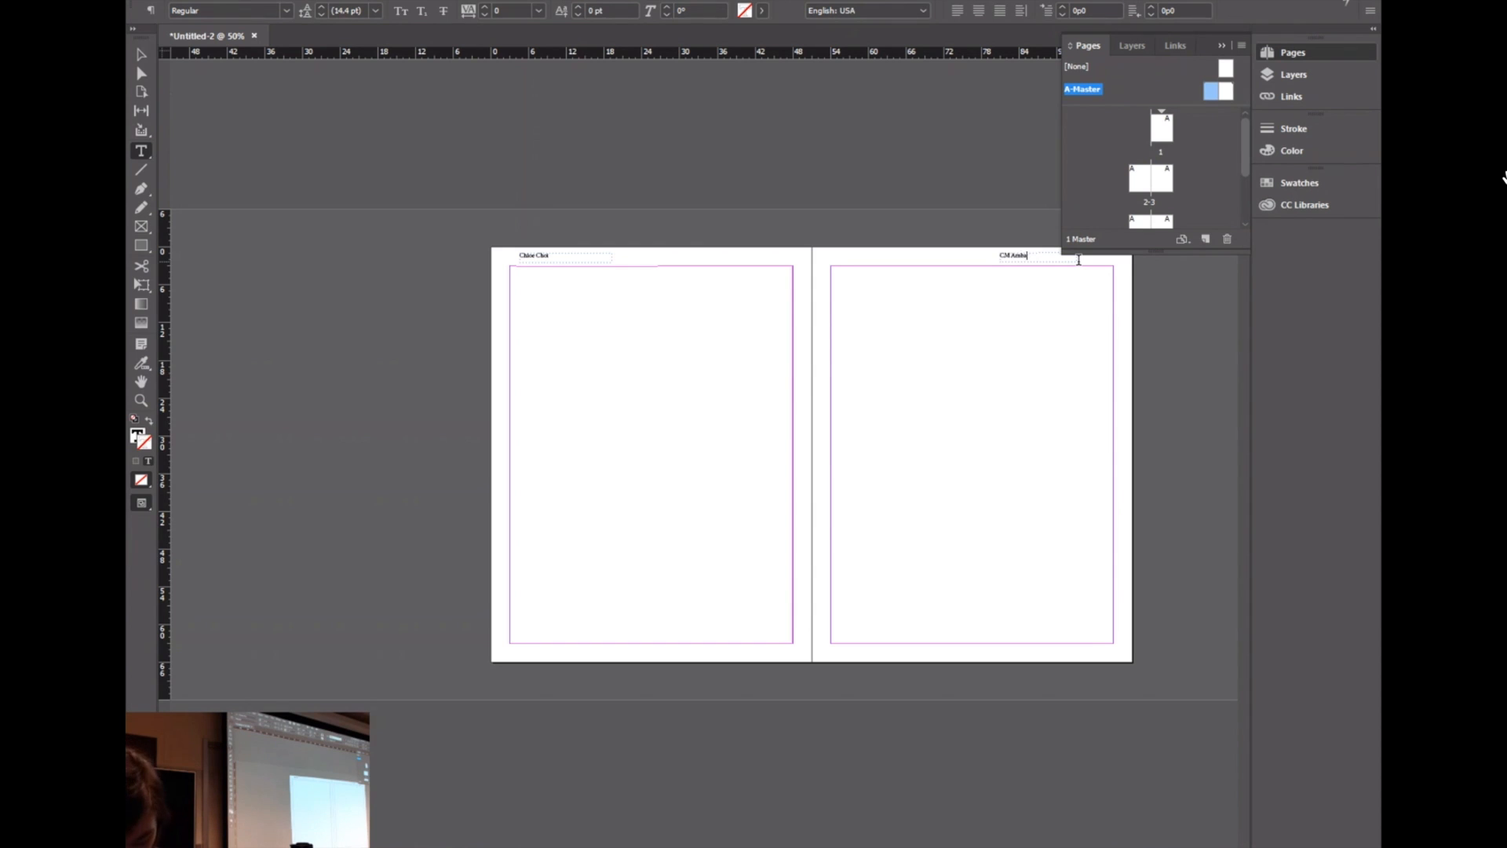
type("ssadors")
left_click(1019, 225)
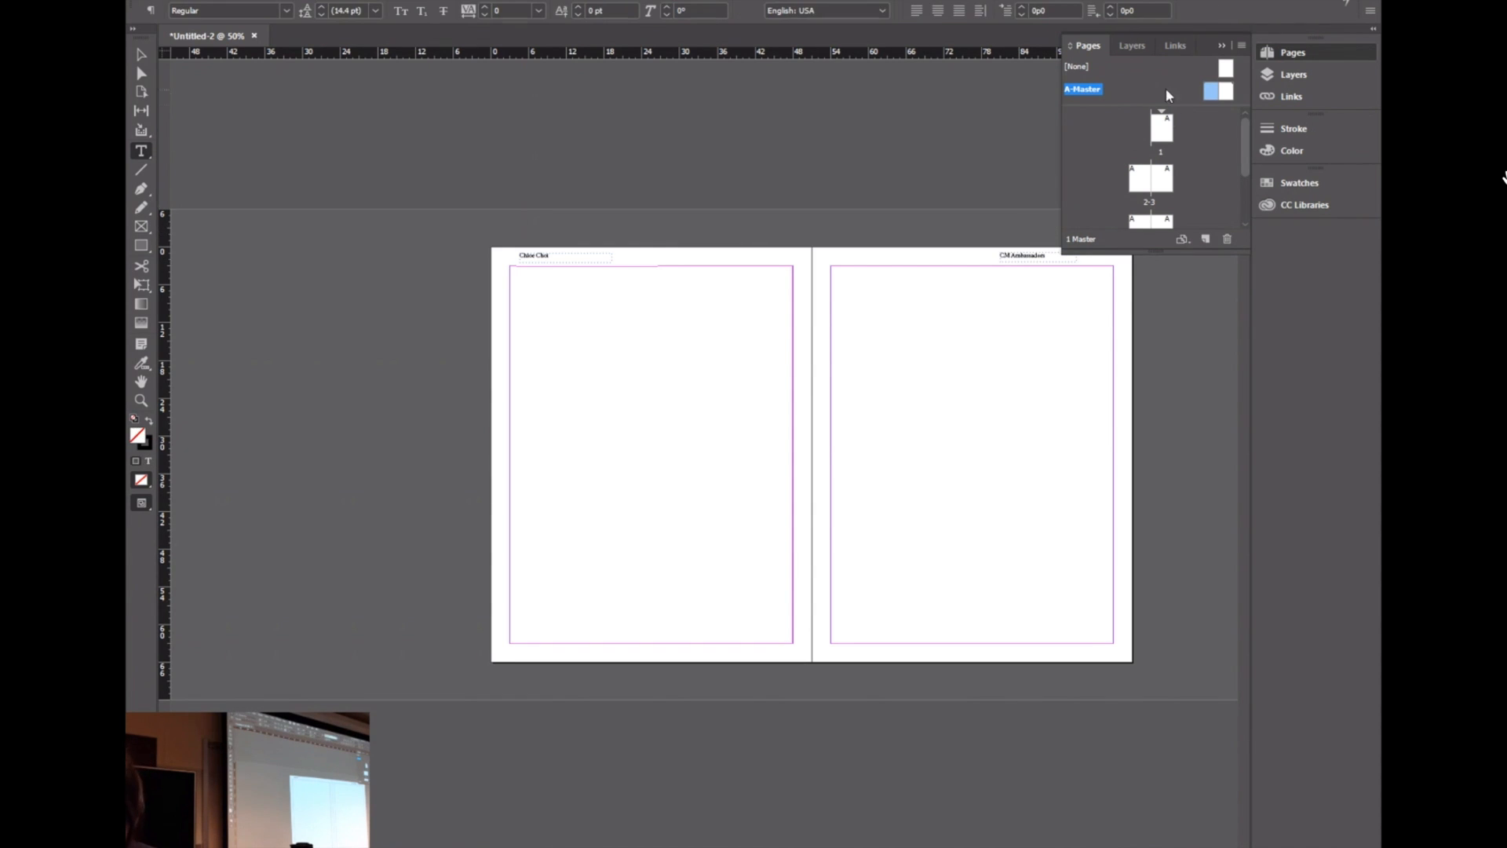
Step: Examine the master headers on the document pages from page 1 to spread 4-5, and return to the A-Master spread
double_click(1160, 122)
scroll(995, 239, "down", 5)
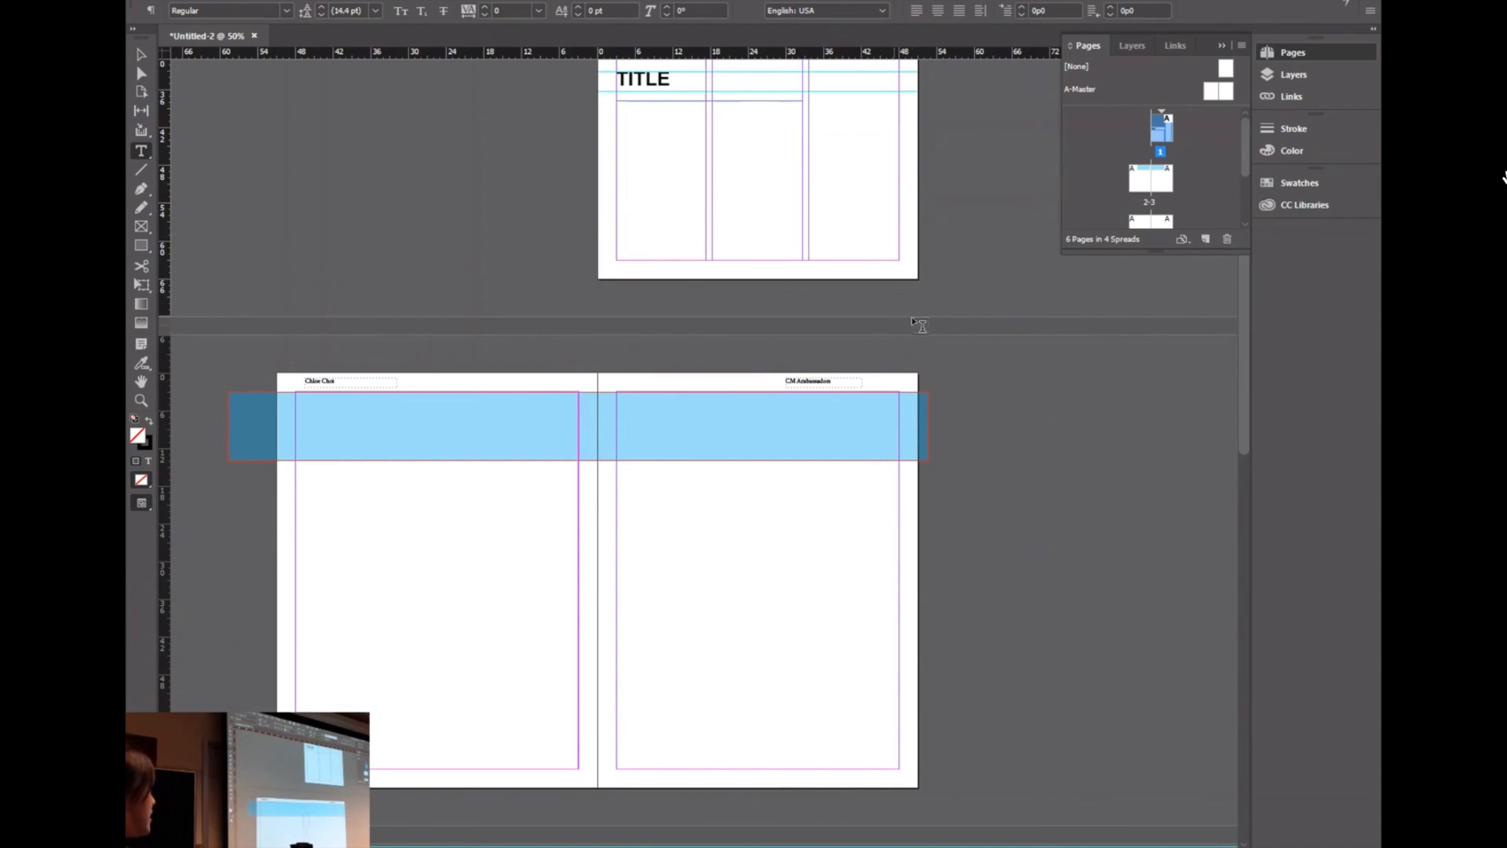
scroll(911, 317, "down", 5)
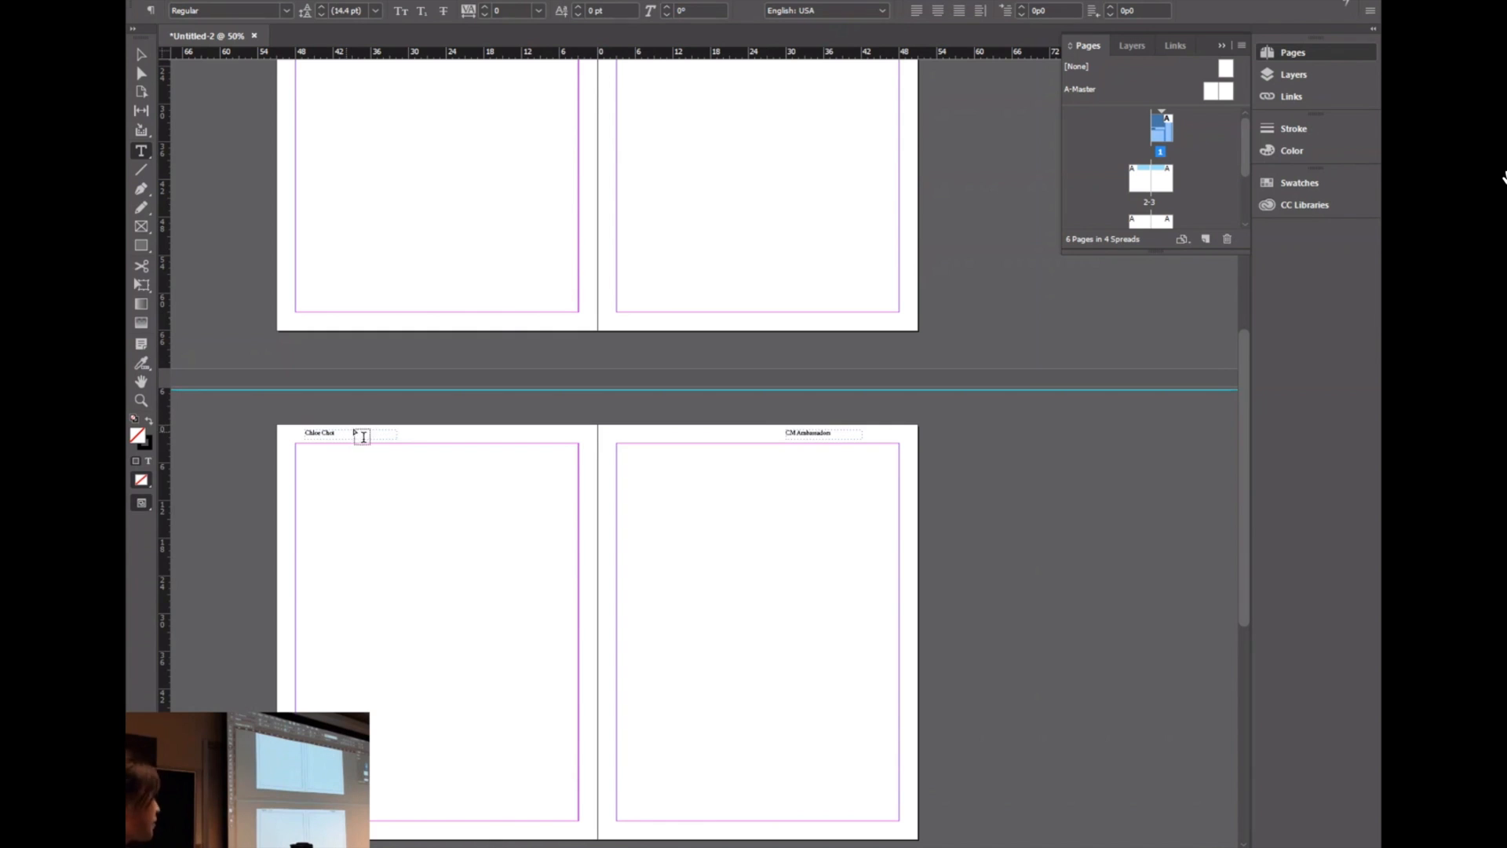
double_click(1087, 91)
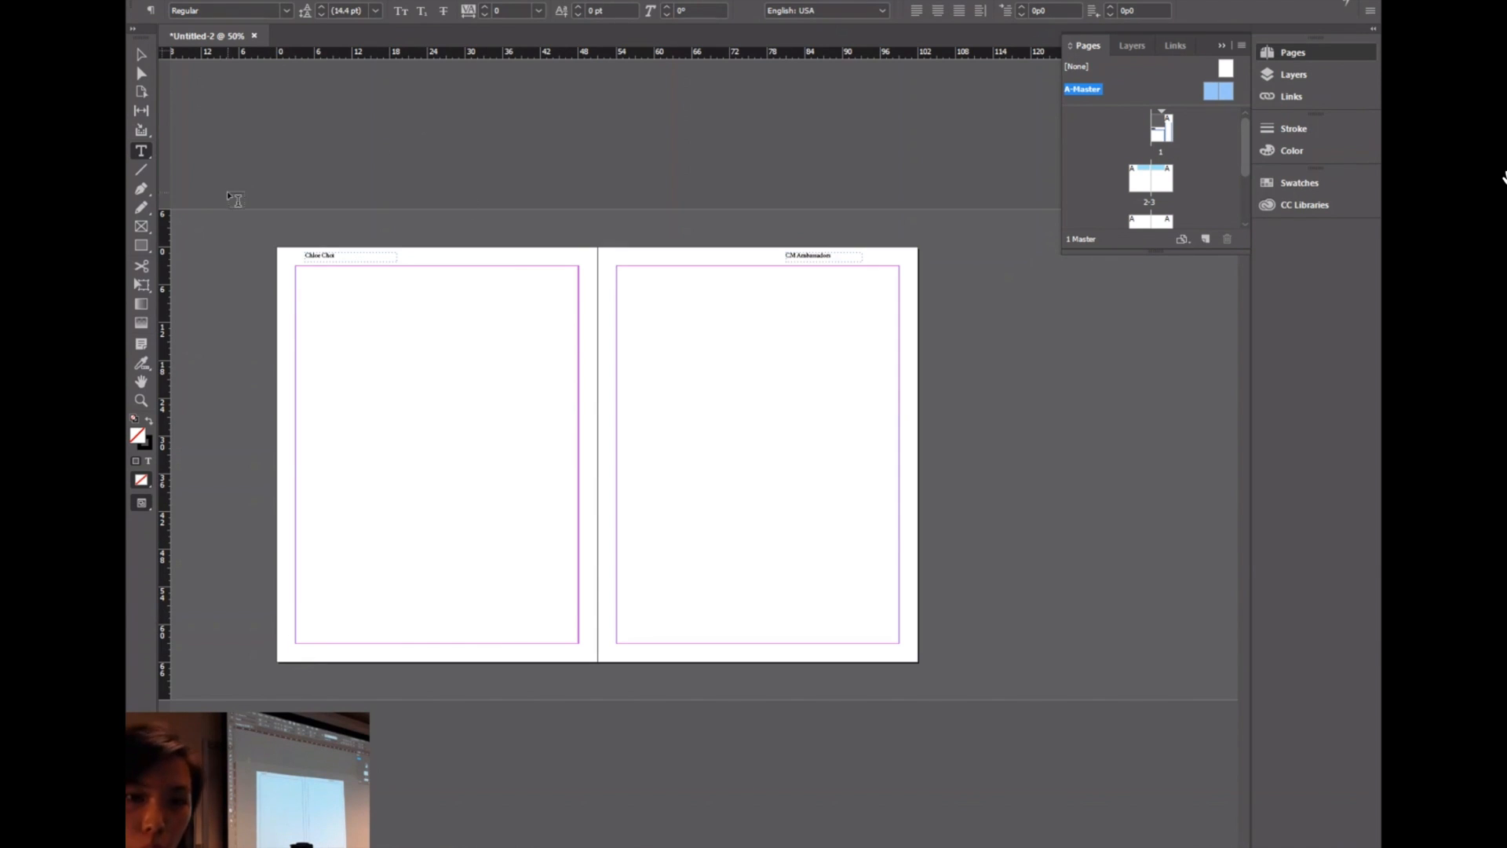
Step: Draw a small empty text frame in the lower outer corner of the left master page
left_click_drag(281, 645, 296, 660)
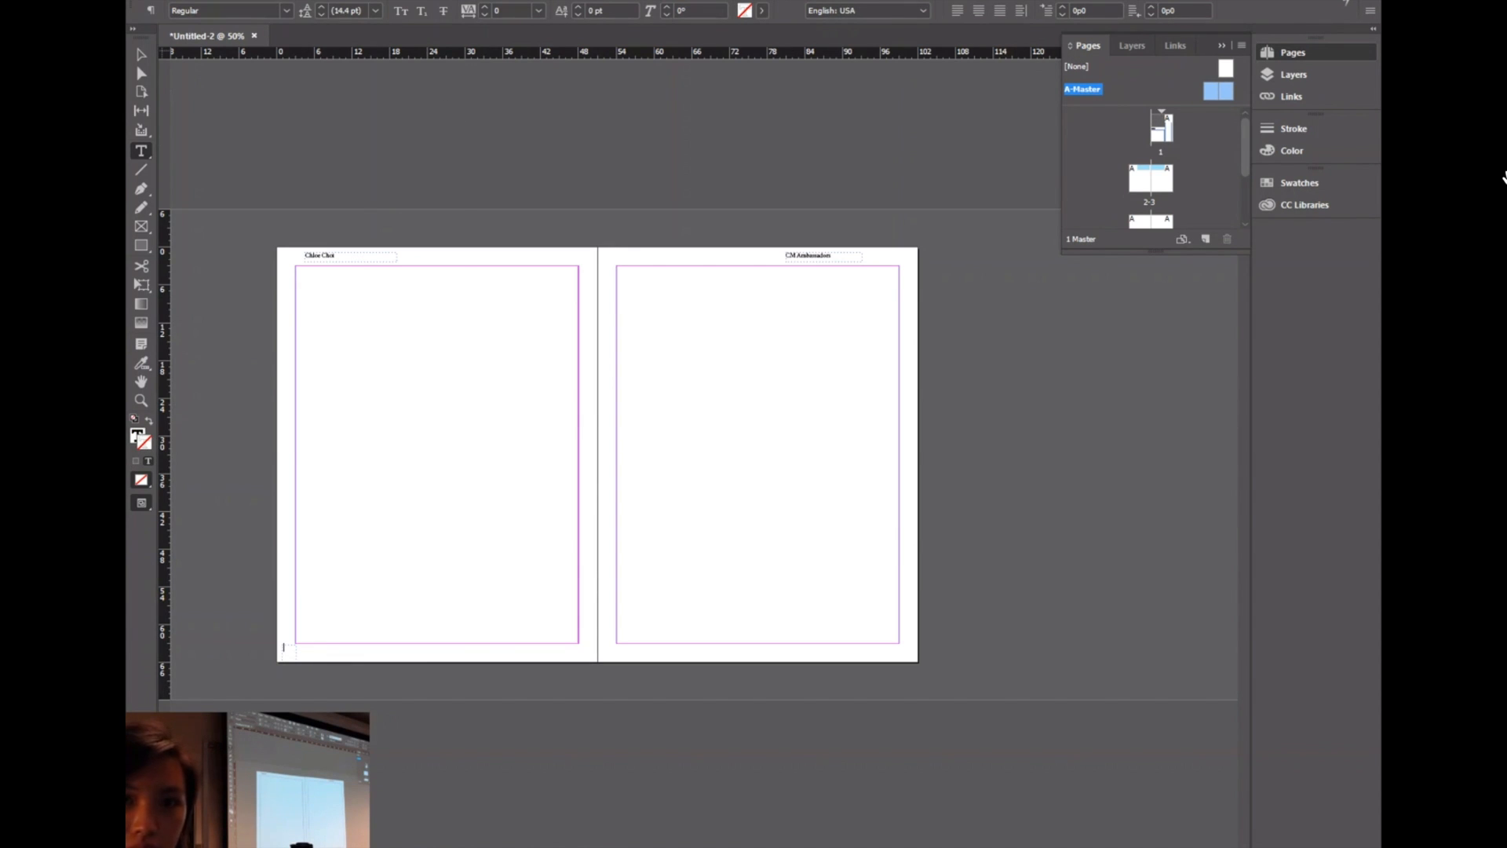
left_click(196, 0)
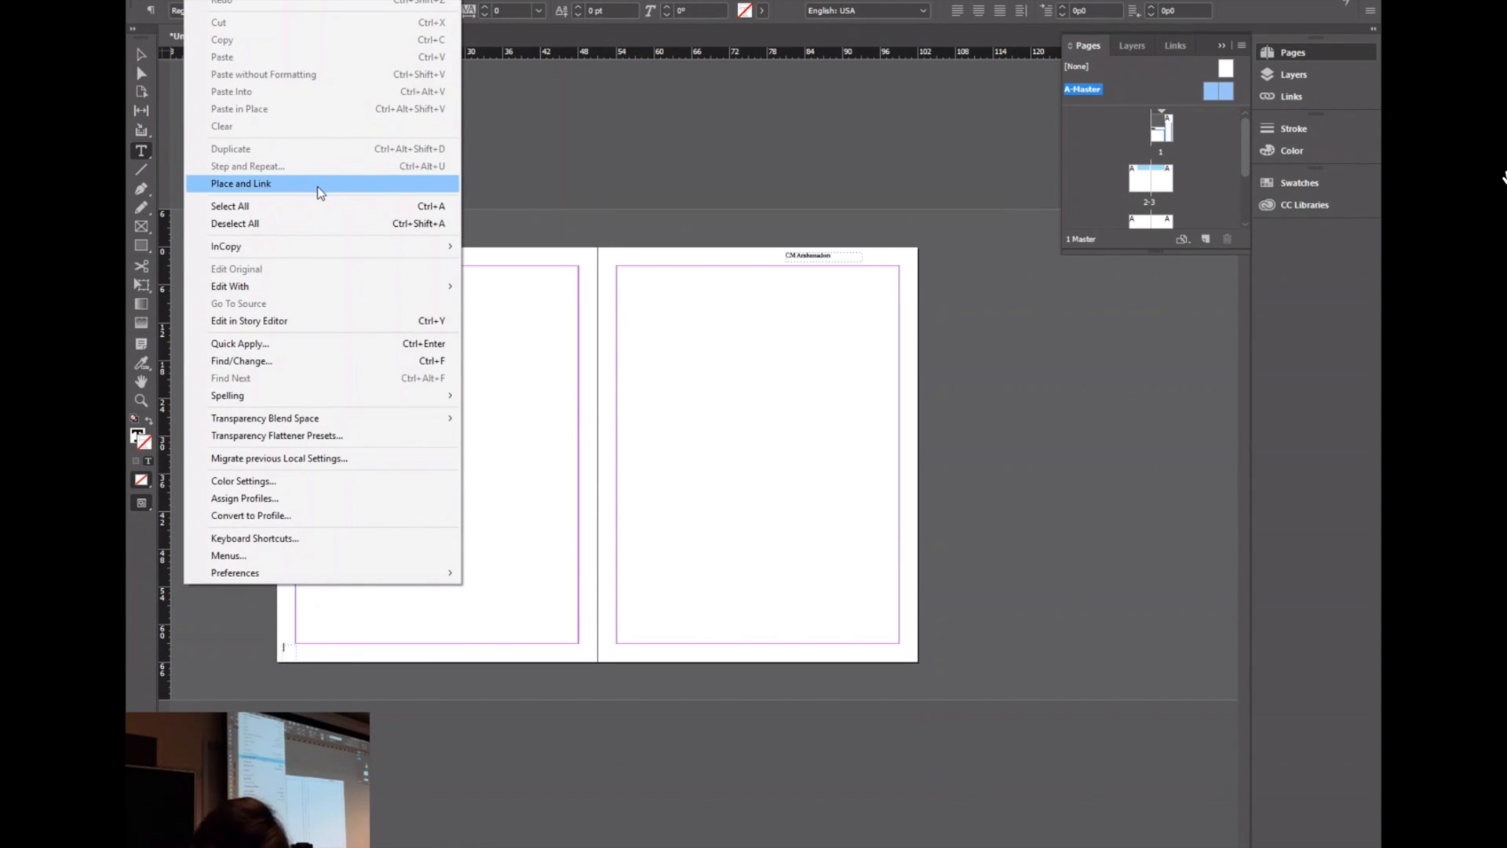
left_click(314, 0)
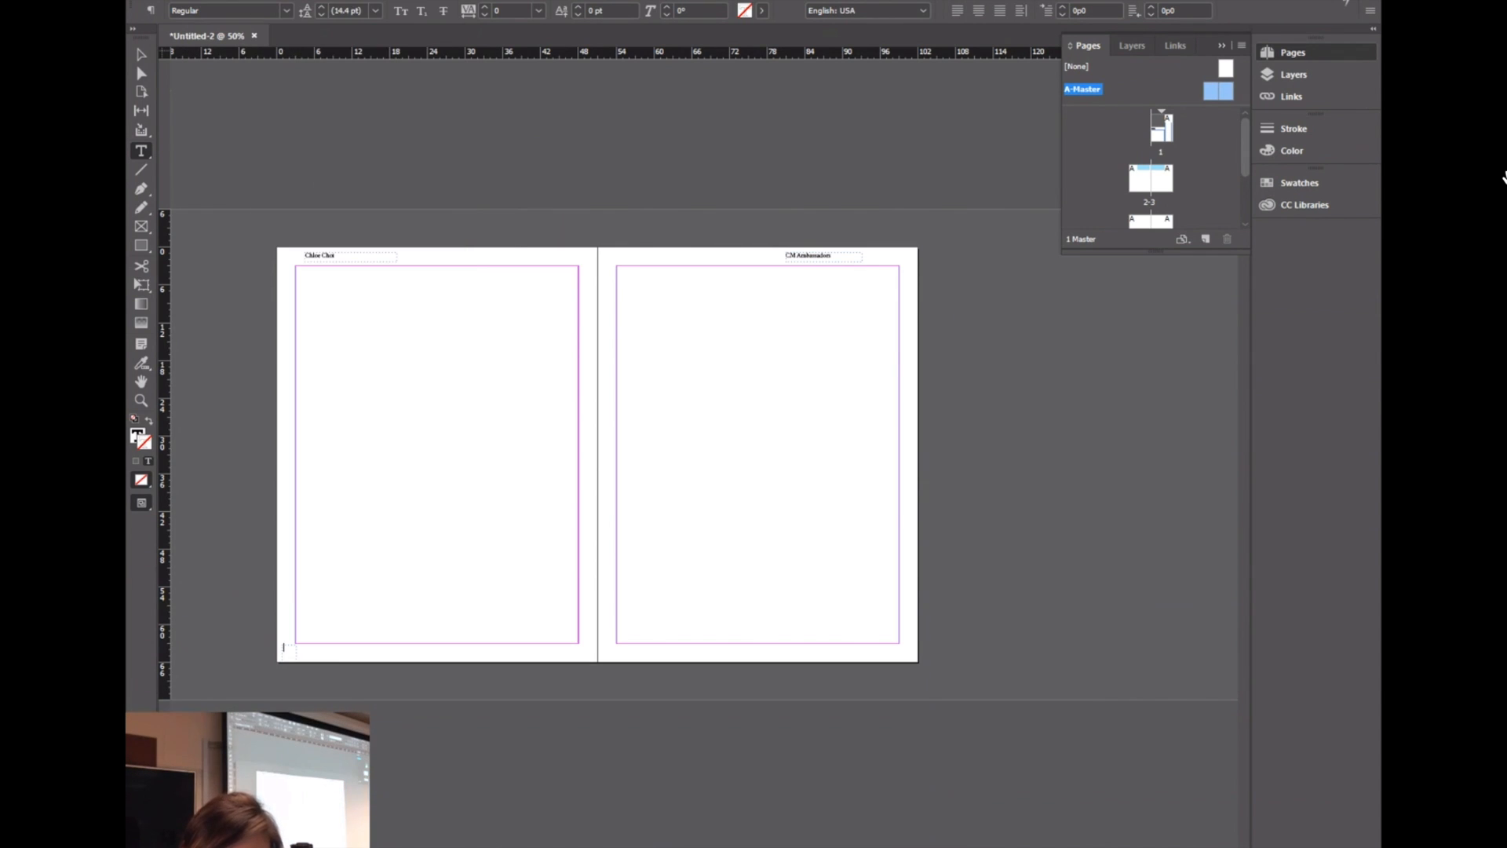
left_click(229, 0)
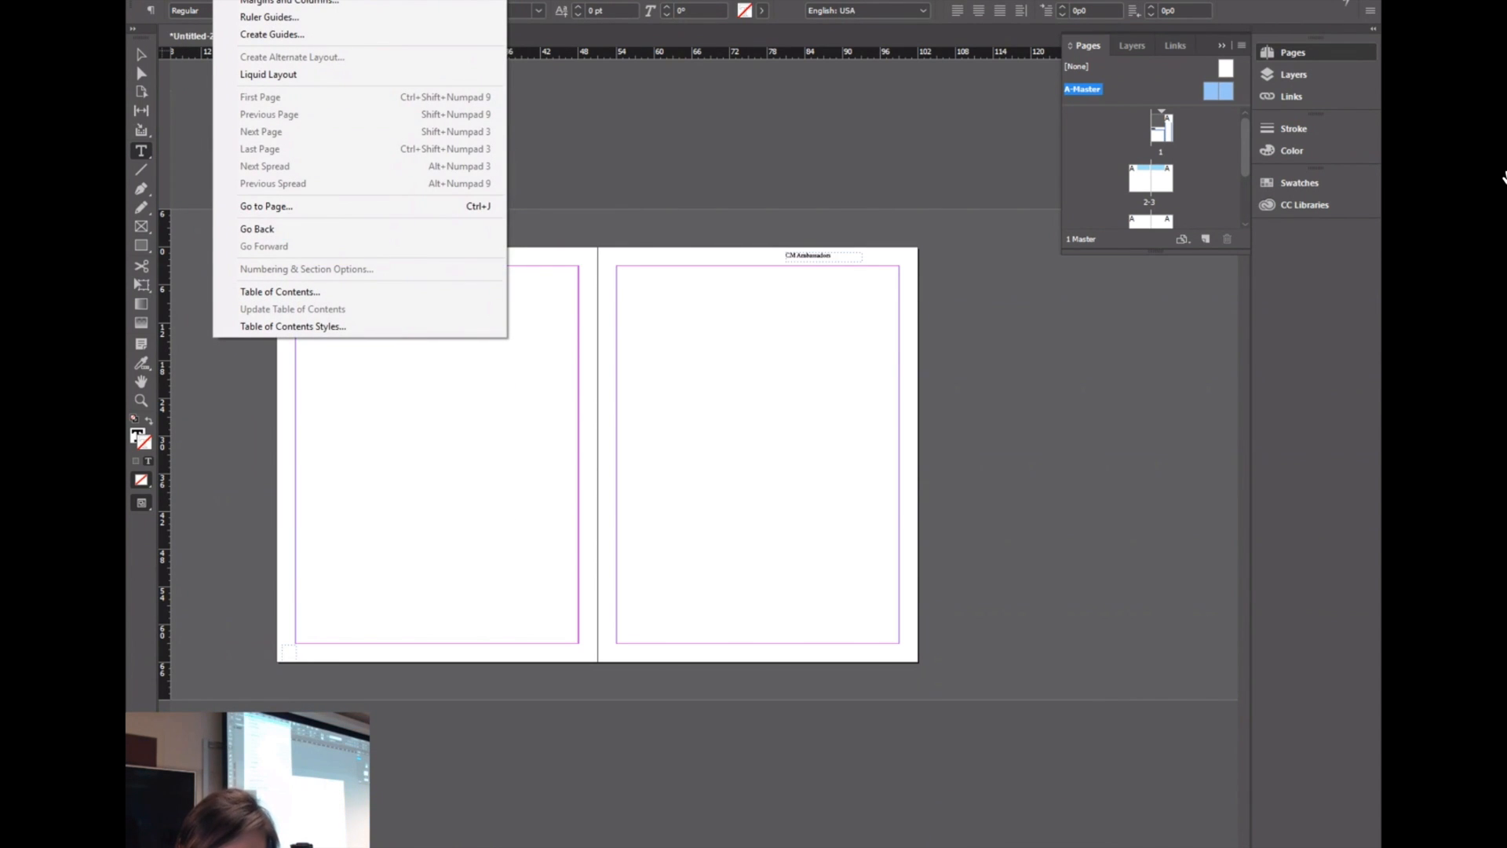
mouse_move(259, 0)
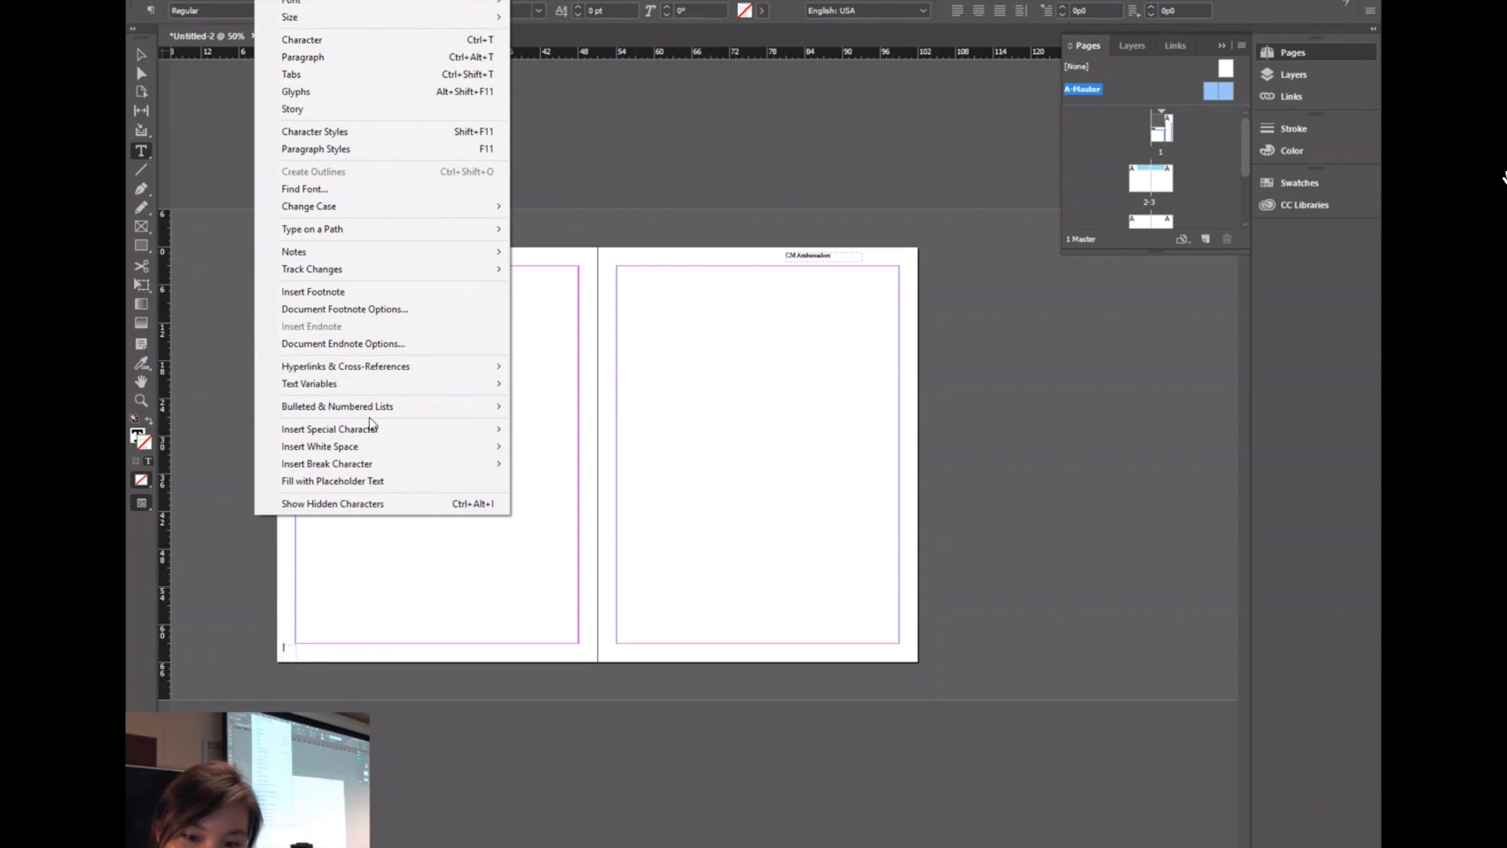
left_click(650, 84)
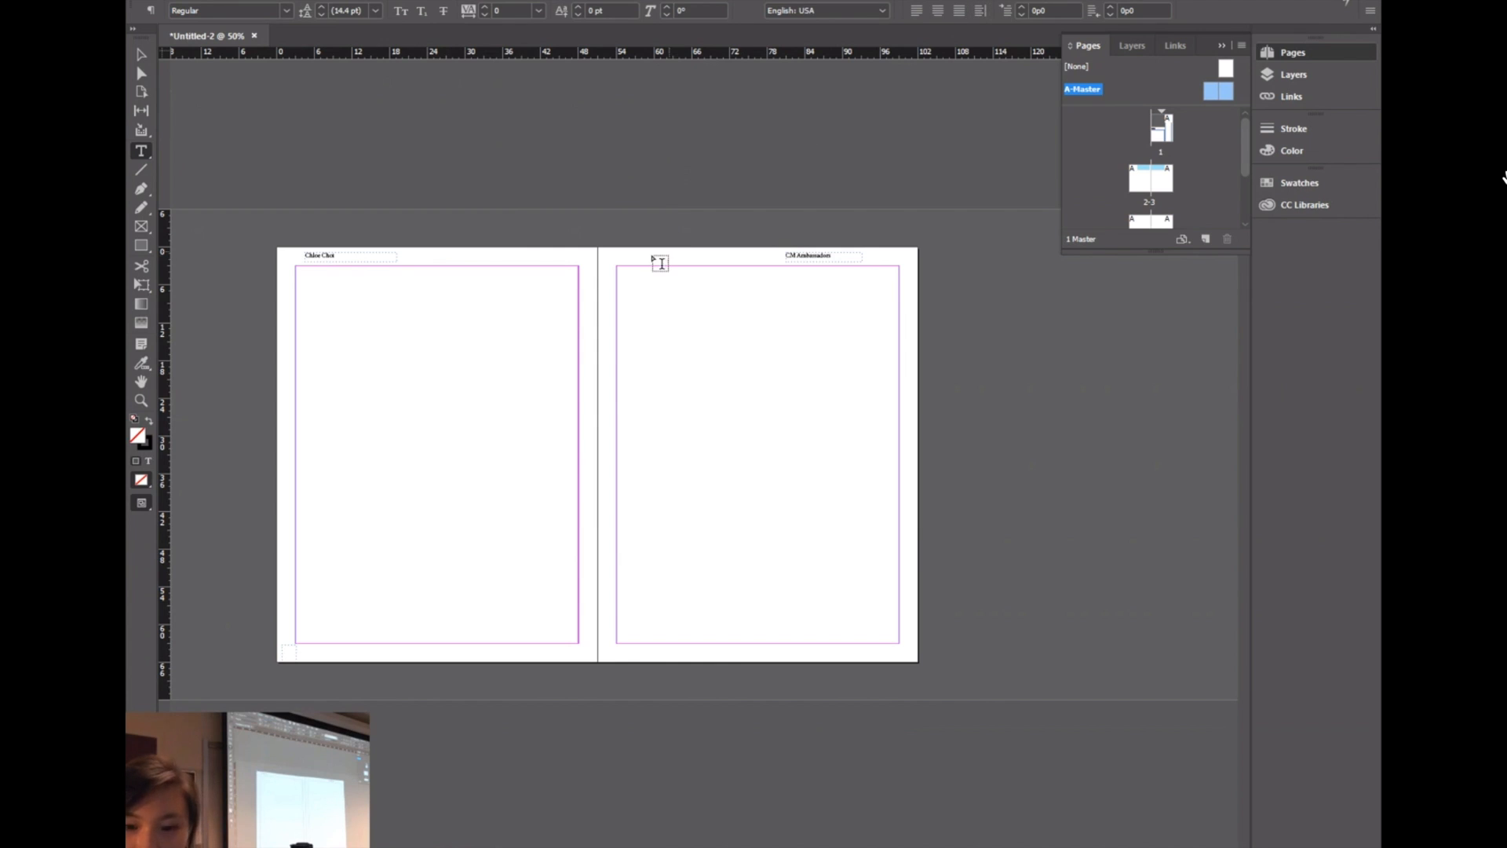
Step: Move the small empty text frame into the left master page's header, beside the author's name
key("v")
left_click(283, 650)
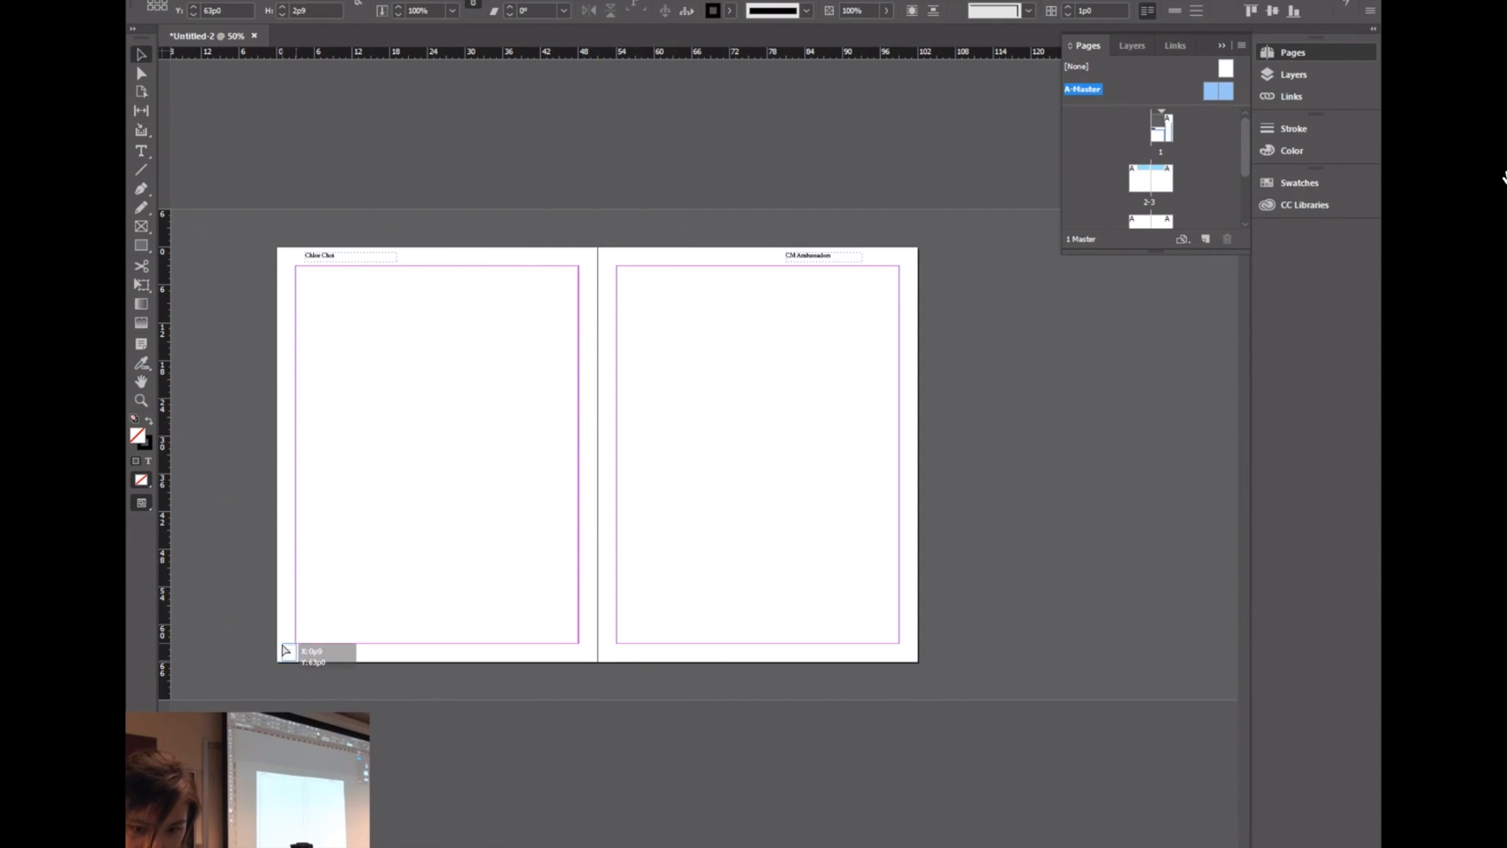
left_click(261, 582)
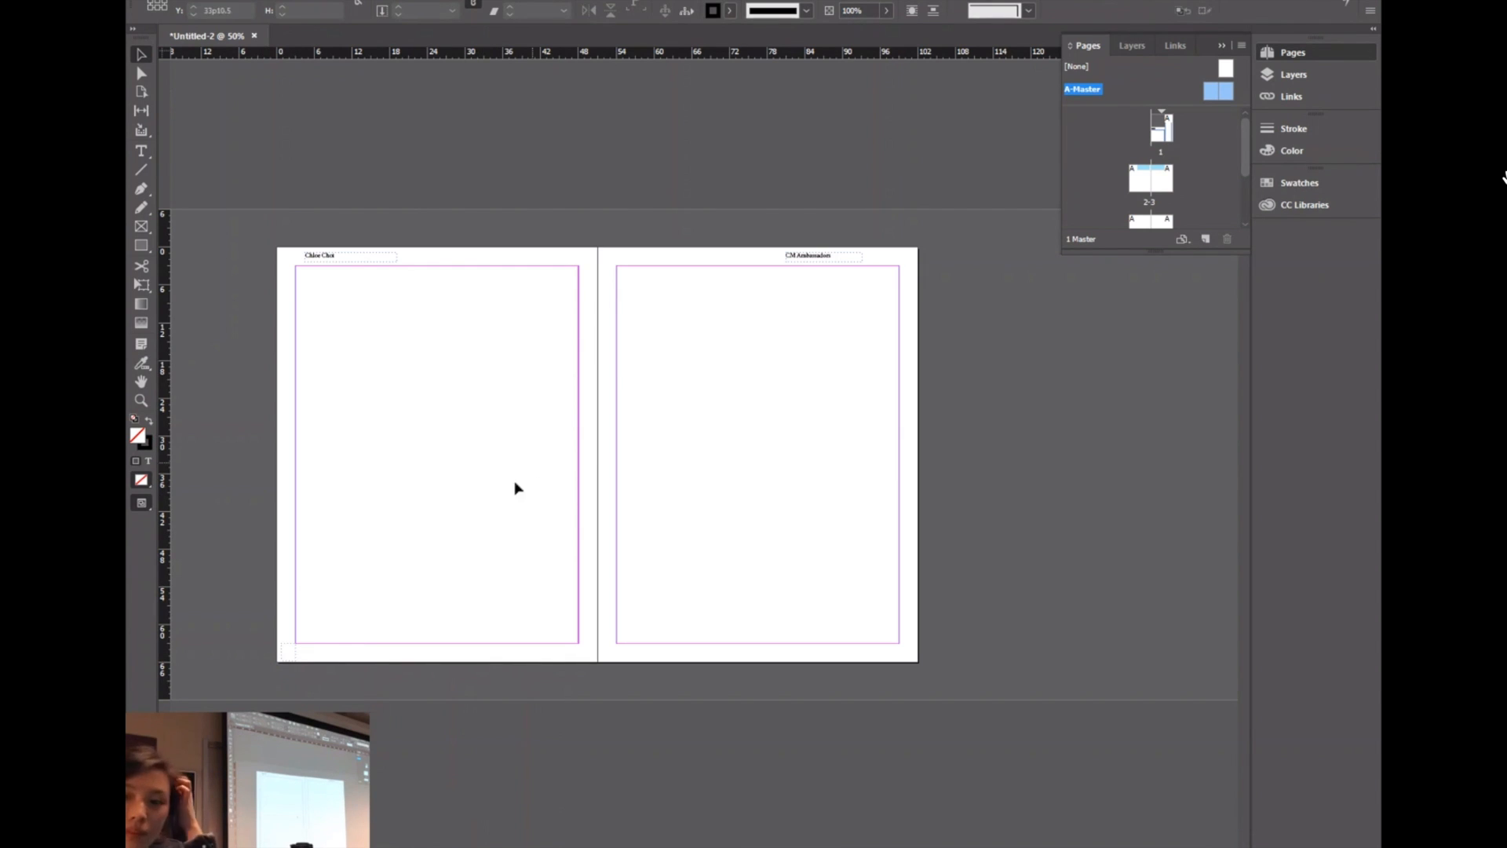
left_click_drag(286, 662, 351, 265)
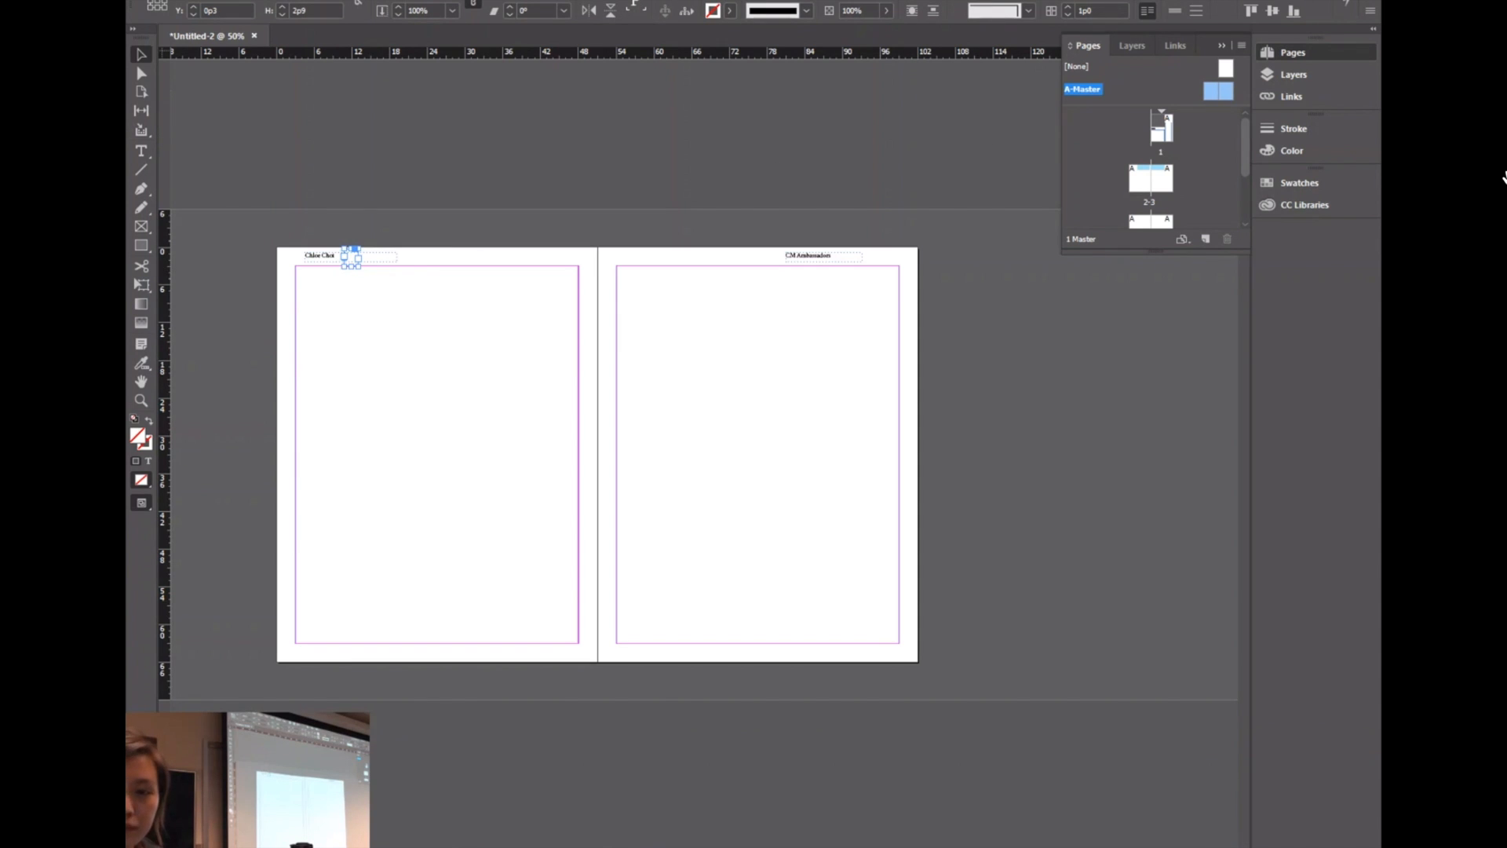
left_click(283, 0)
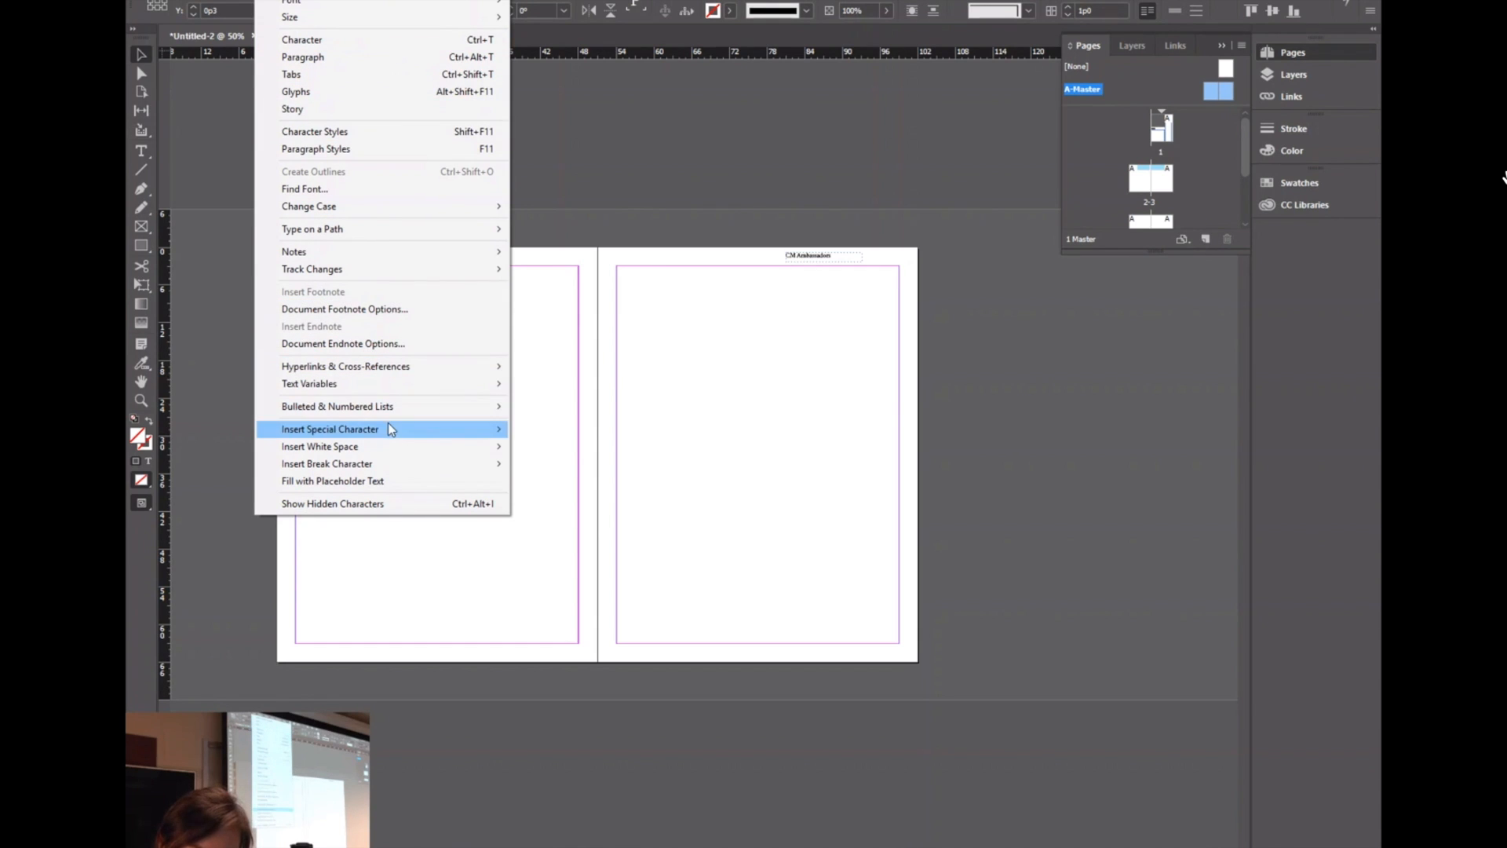
mouse_move(387, 424)
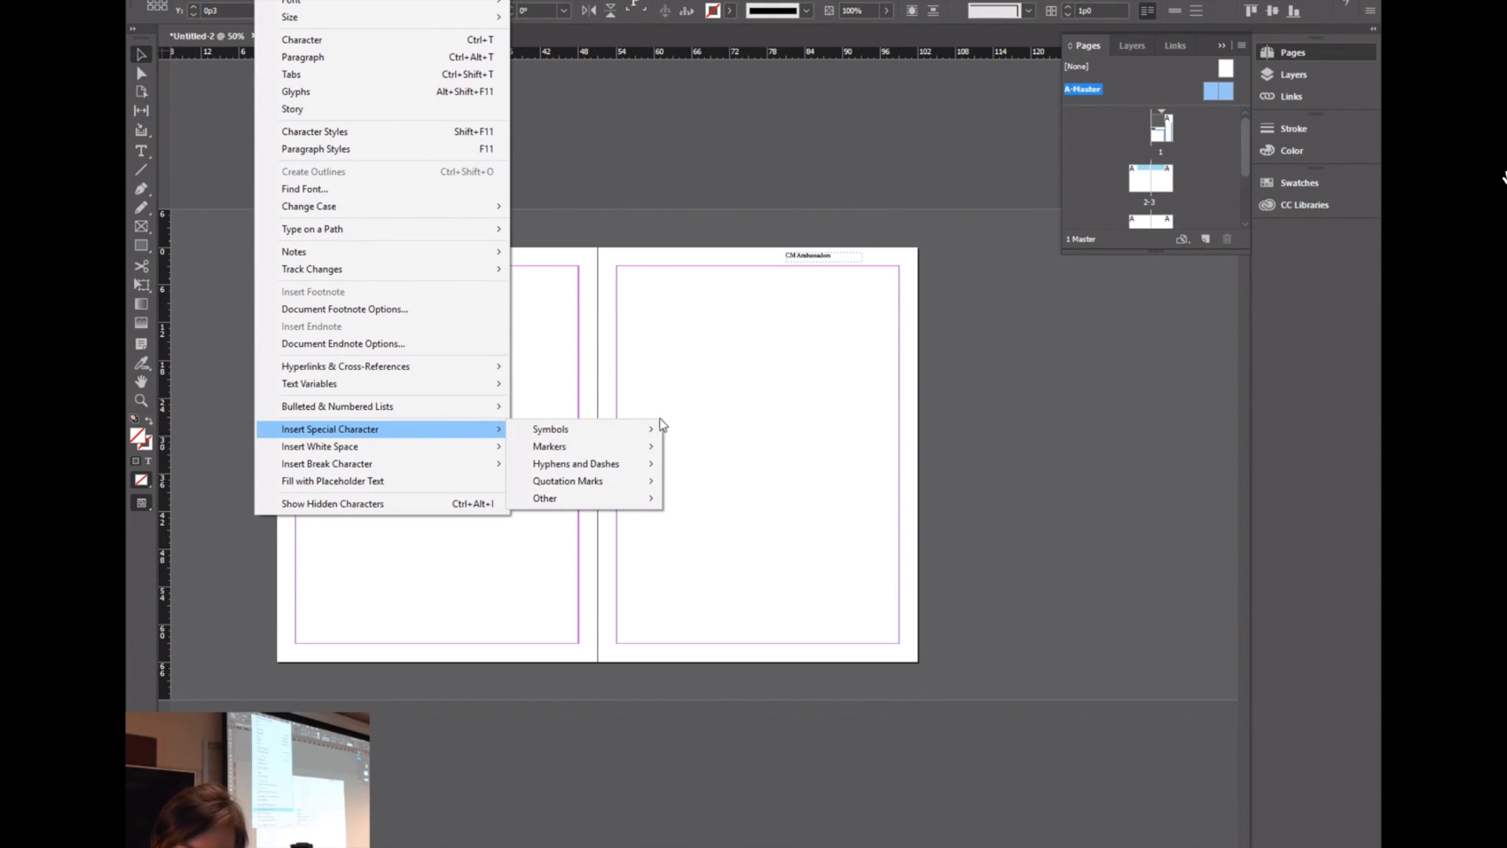
mouse_move(648, 434)
left_click(726, 463)
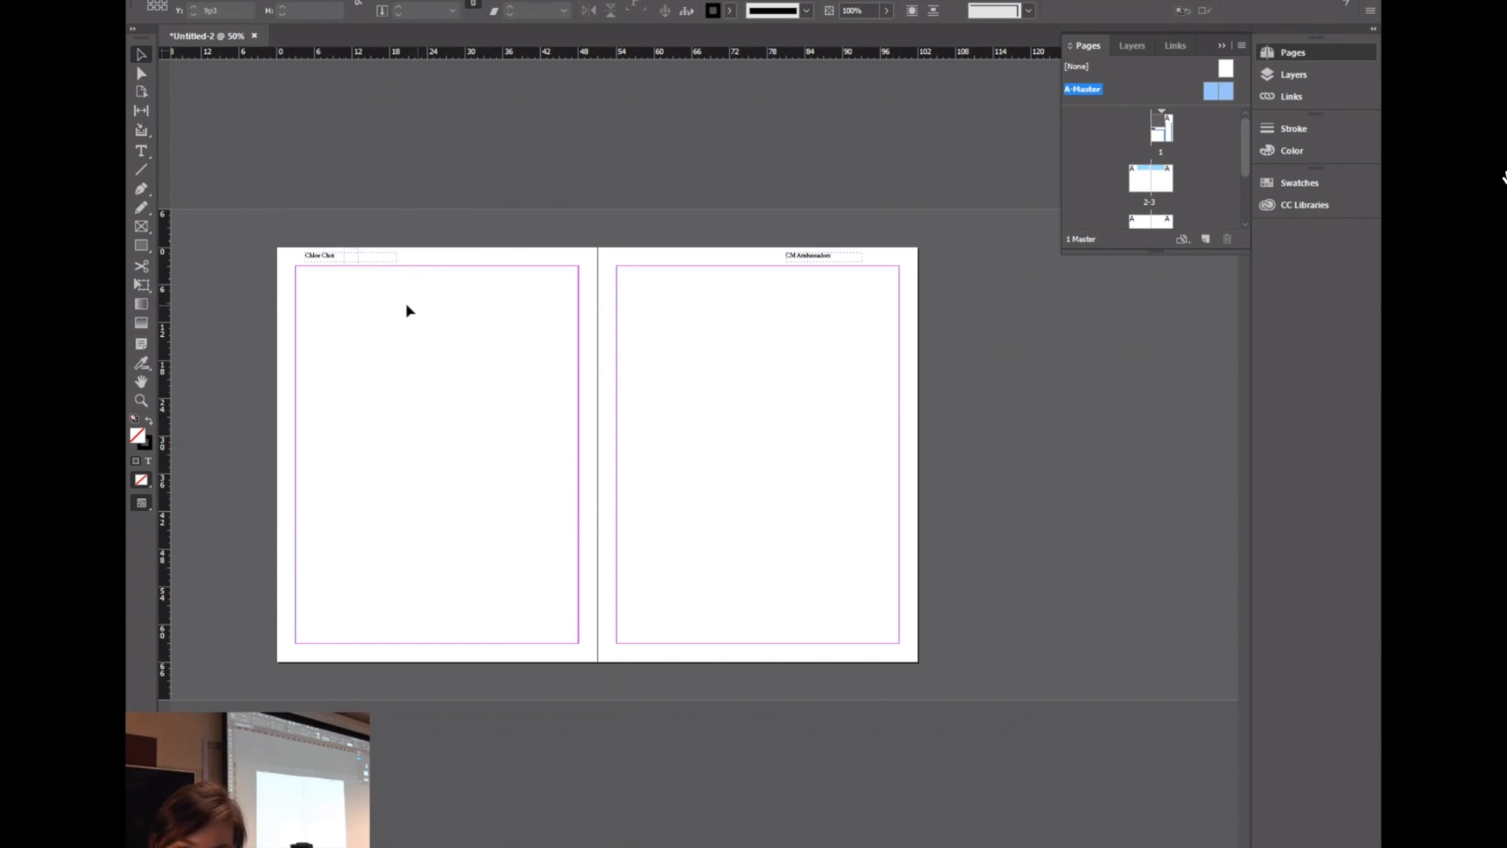
Step: Insert a current page number marker in the small text frame beside the author's name
double_click(354, 259)
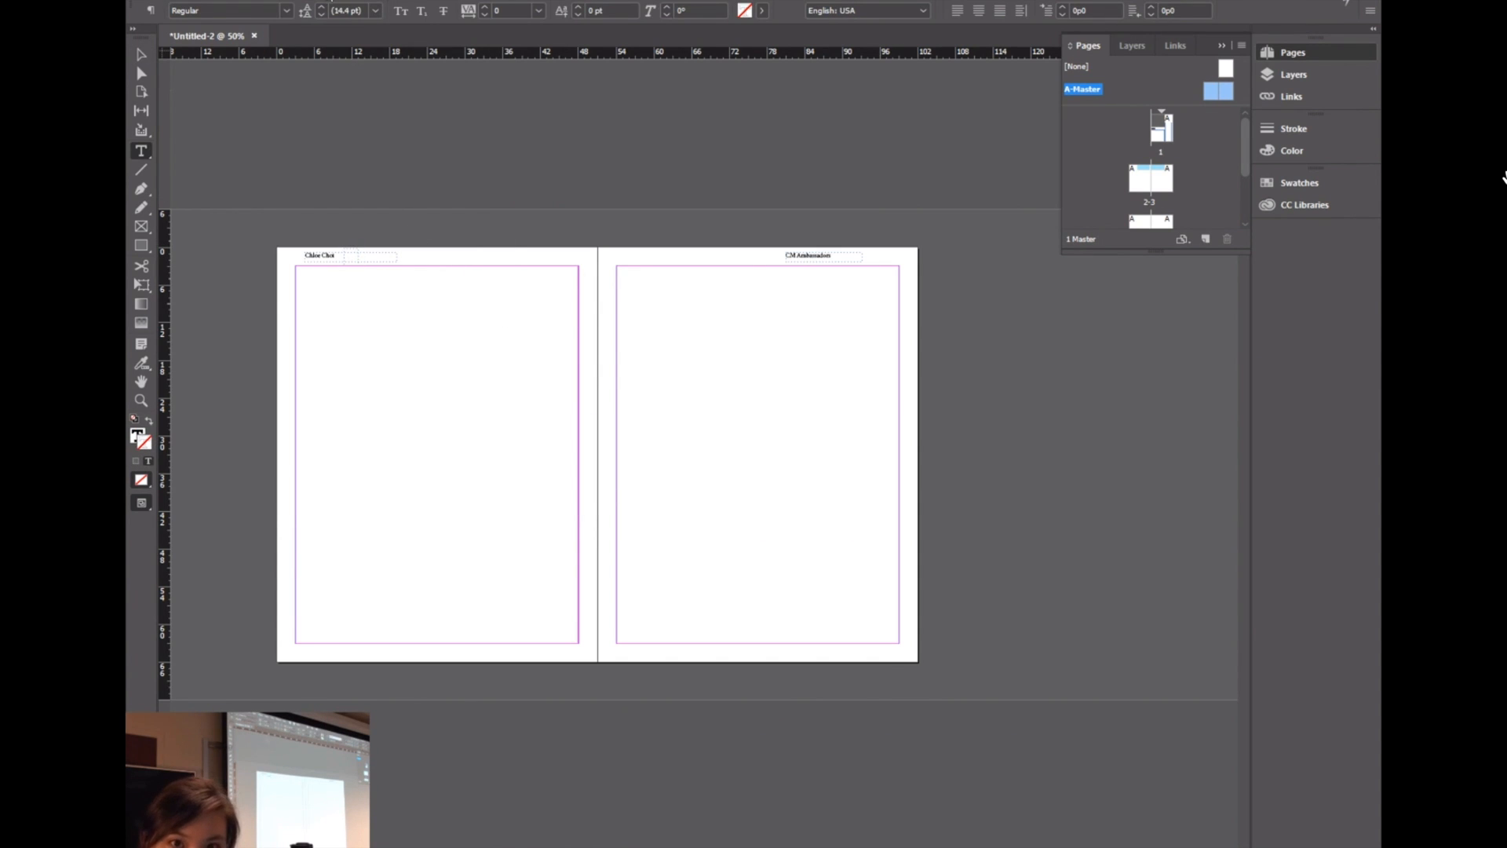
left_click(266, 2)
mouse_move(442, 432)
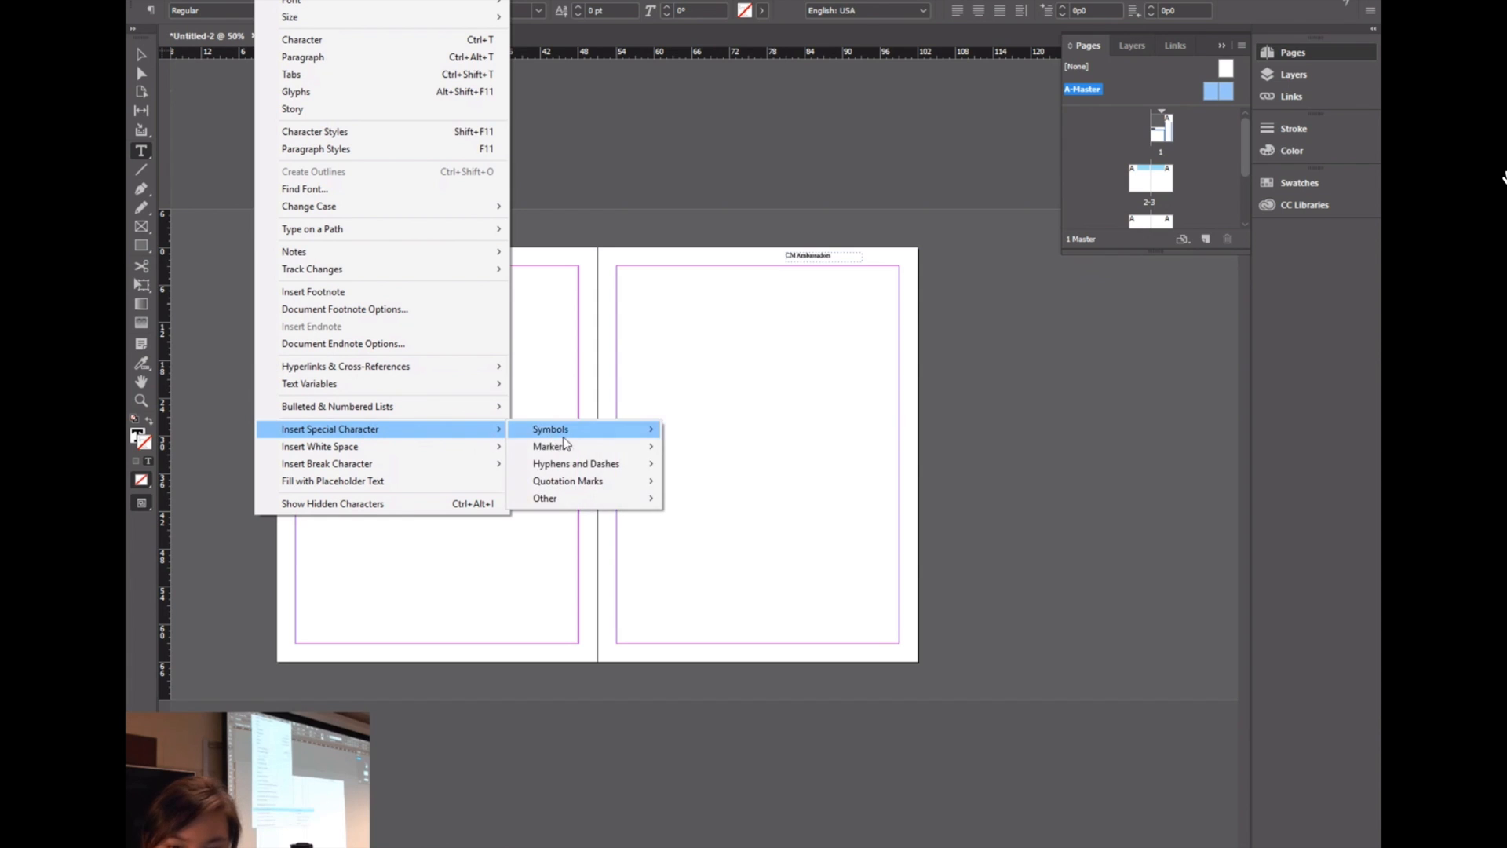
mouse_move(582, 448)
left_click(714, 446)
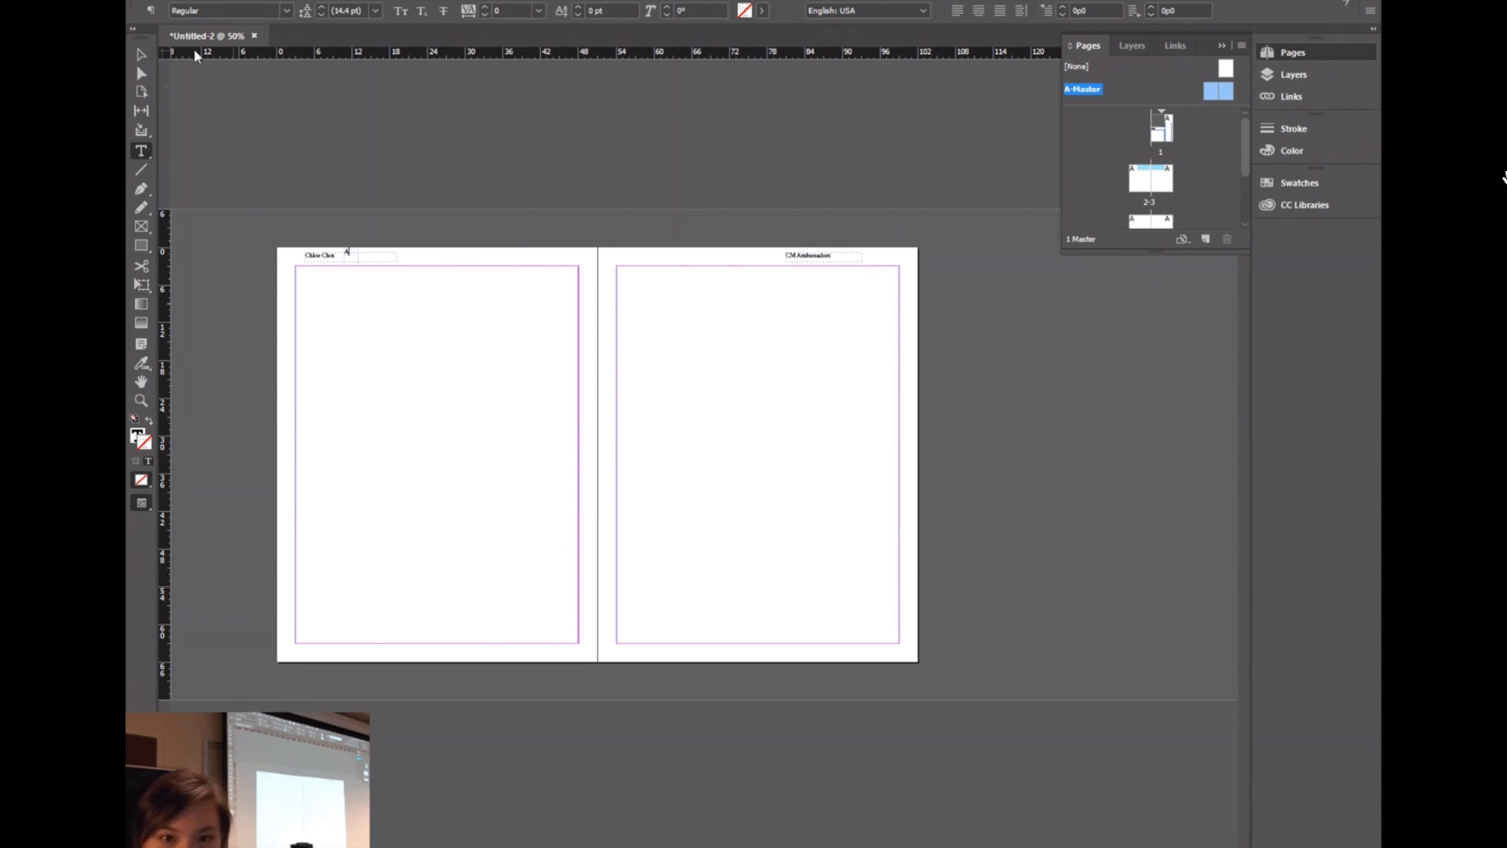
Step: Move the page-number frame on the left master page down to Y 1p0, level with the author's name
left_click(143, 54)
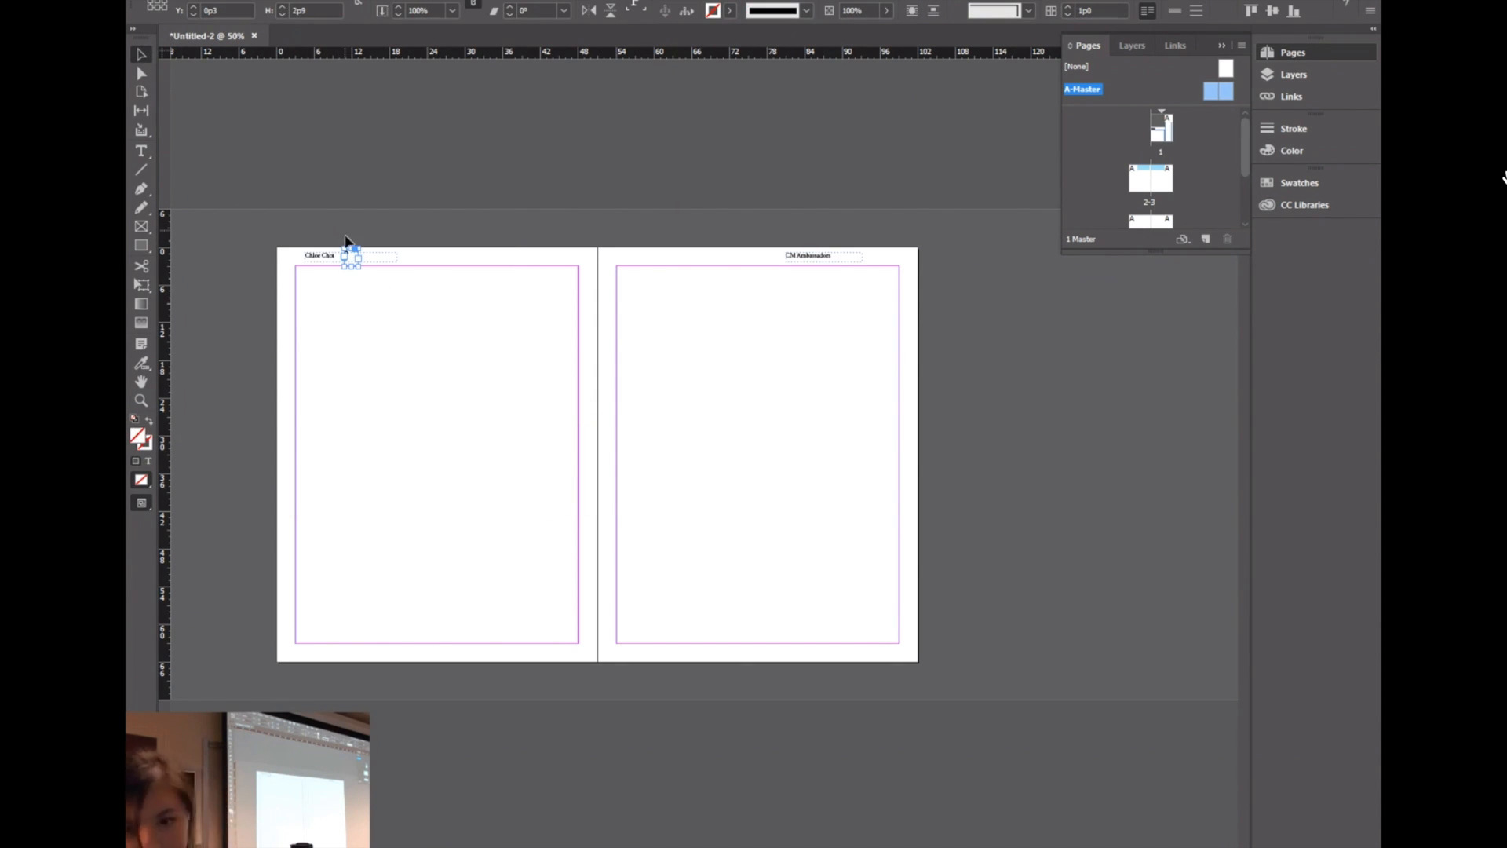
key("ctrl+2")
scroll(351, 243, "down", 2)
scroll(351, 243, "up", 2)
left_click(404, 186)
left_click_drag(351, 199, 354, 210)
Step: Examine the header page numbering on the document pages from page 1 to spread 2-3
left_click(1226, 71)
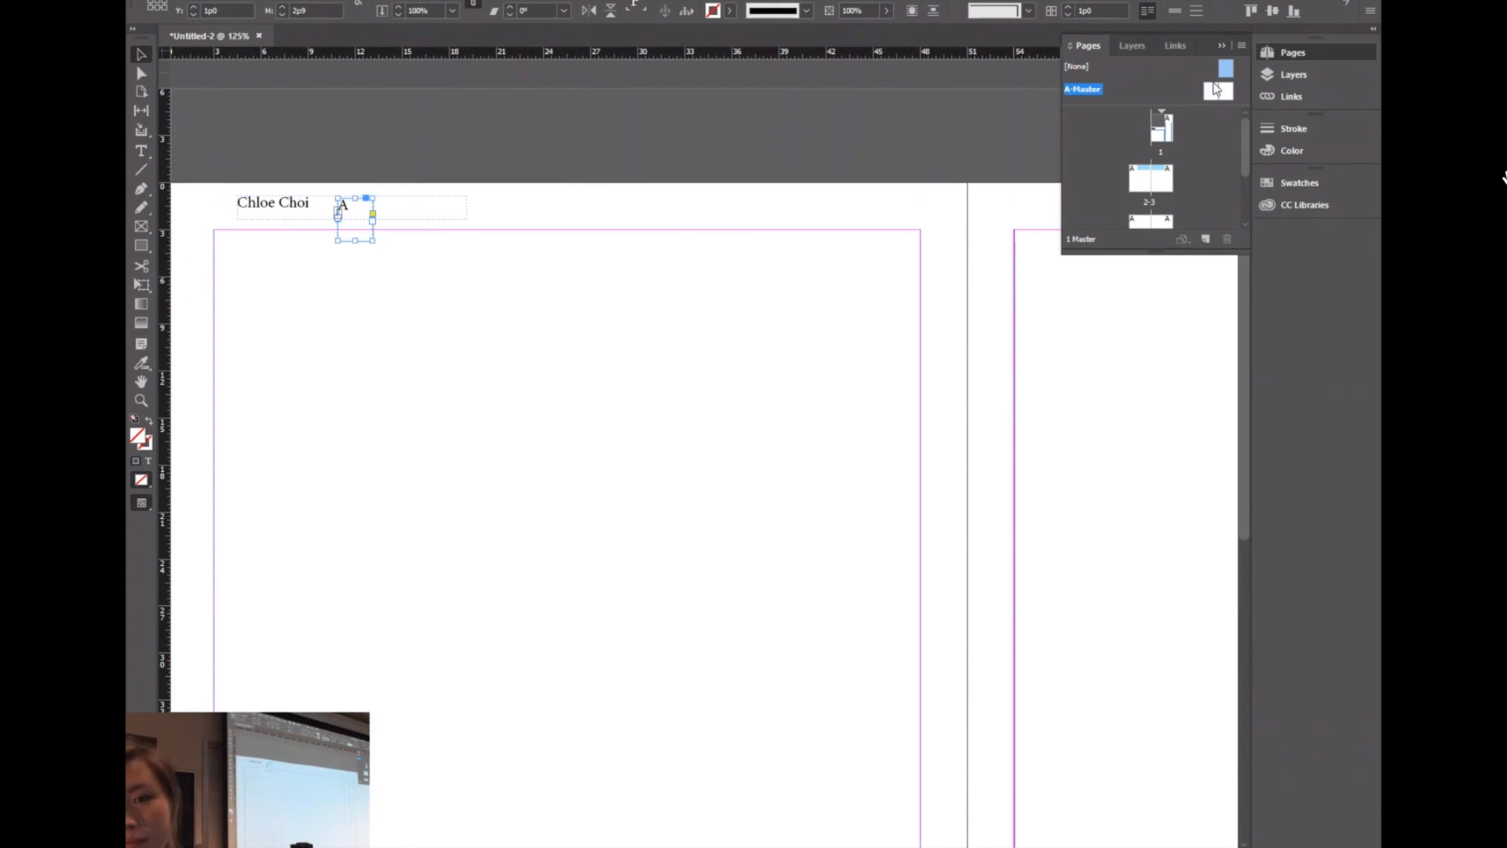
double_click(1162, 128)
scroll(650, 243, "down", 6)
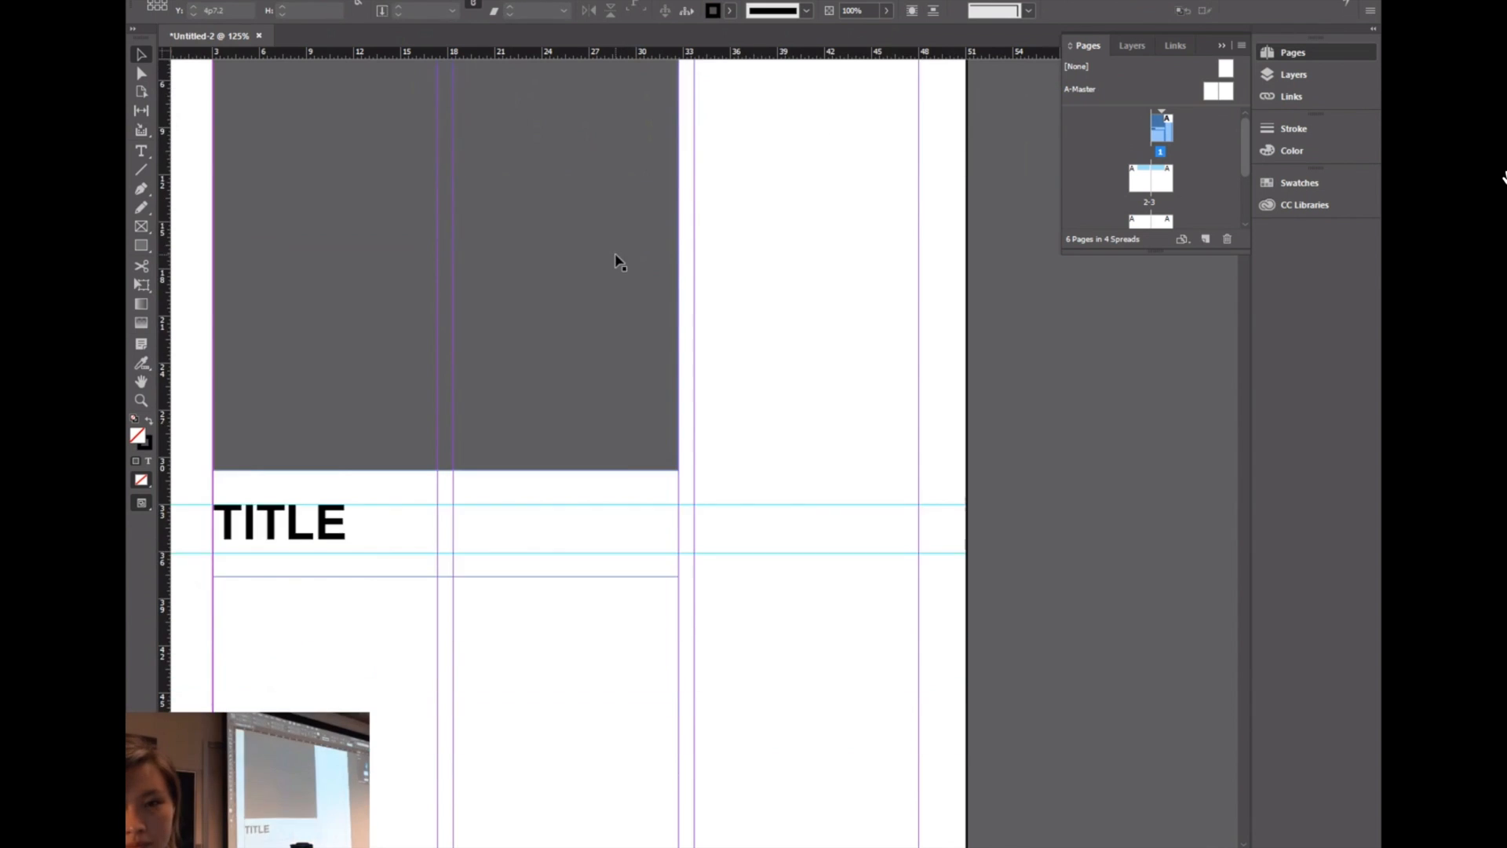
scroll(616, 338, "left", 5)
scroll(585, 361, "down", 5)
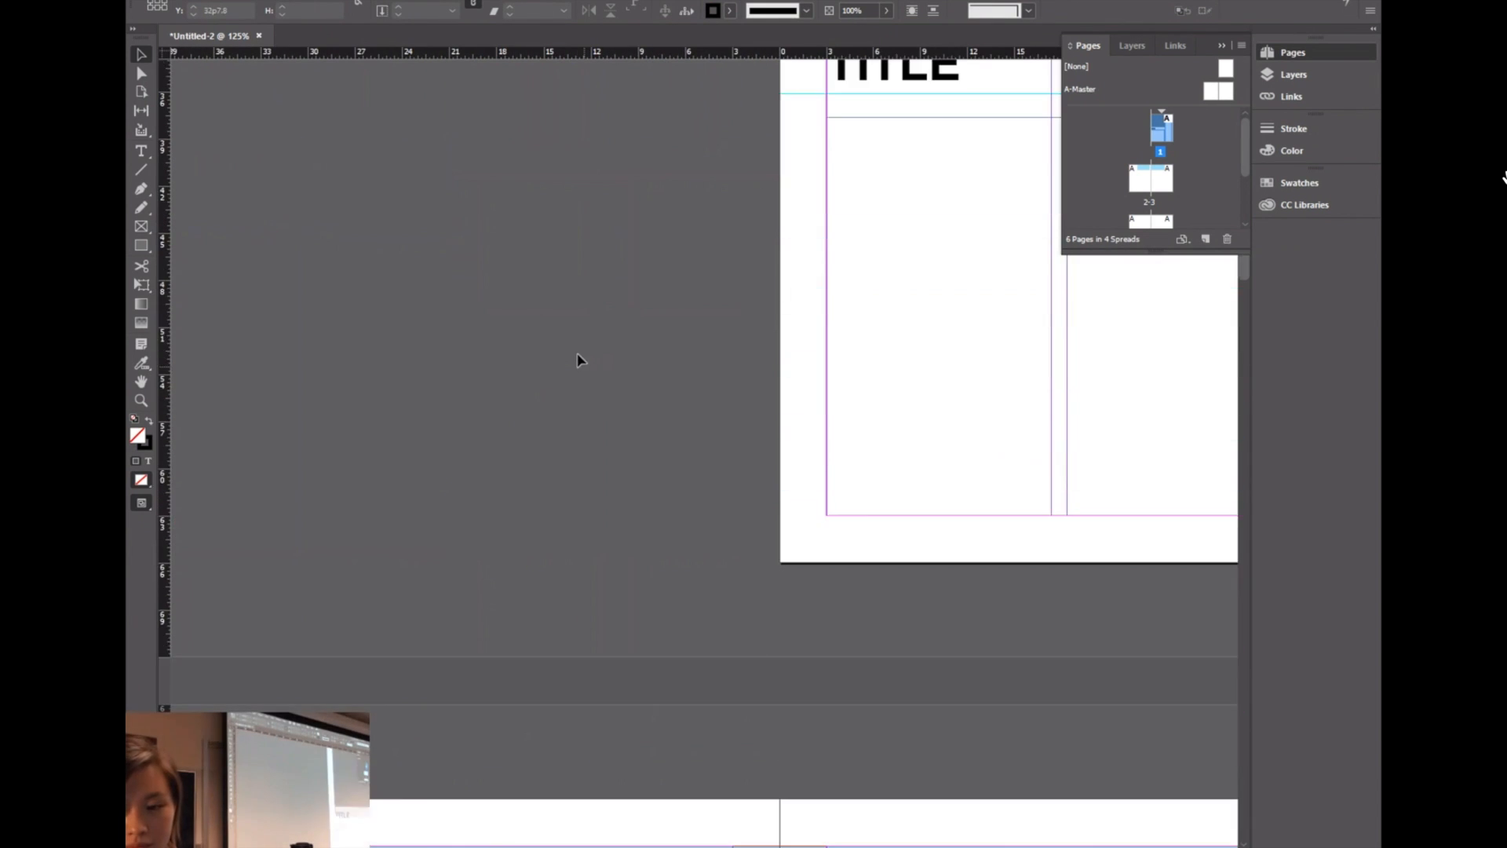
scroll(571, 357, "right", 3)
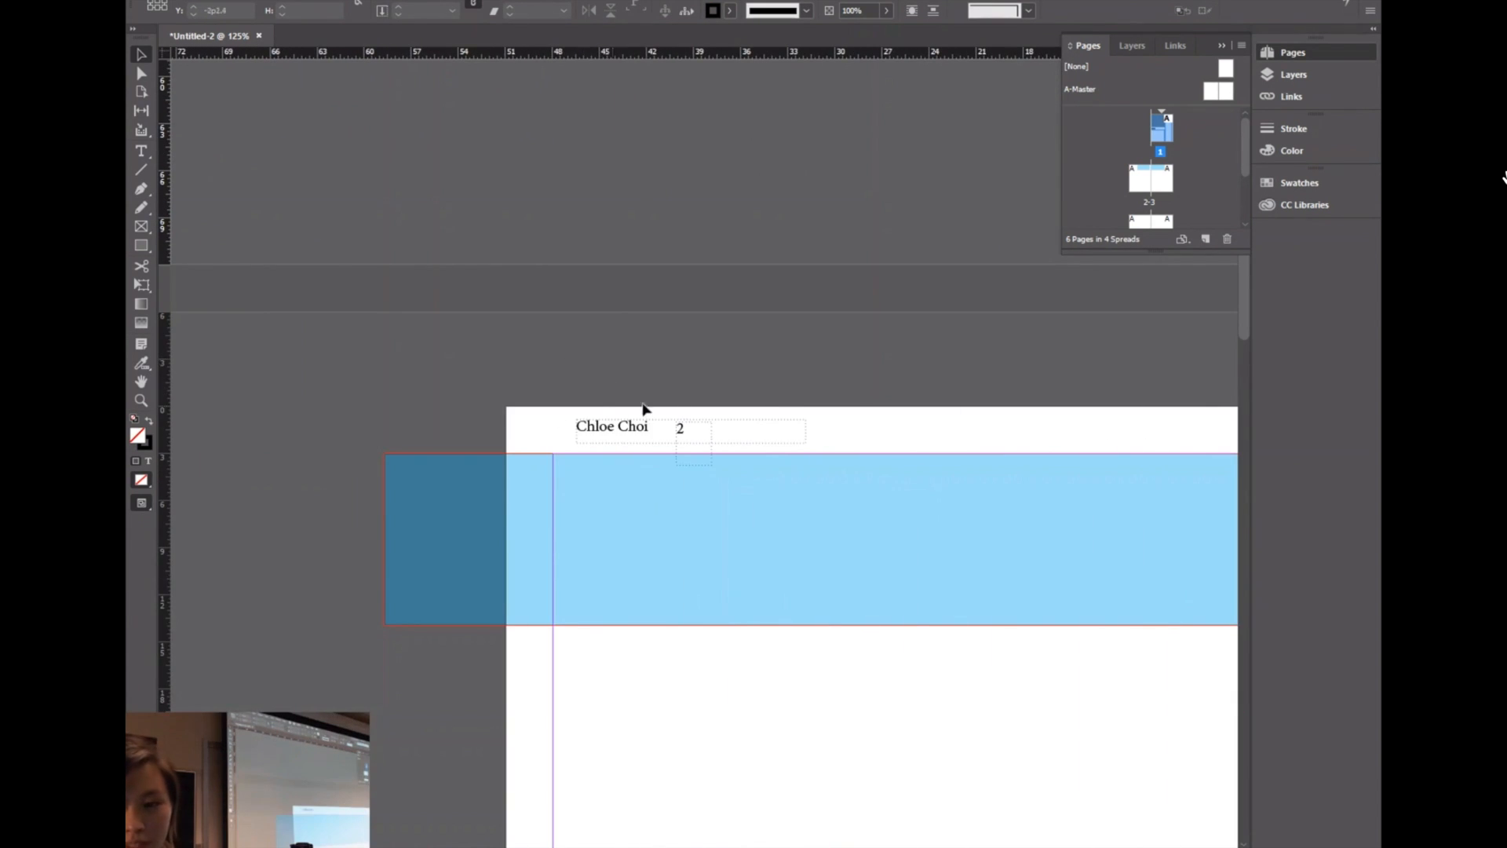
scroll(762, 435, "up", 2)
scroll(761, 435, "down", 3)
scroll(759, 444, "down", 2)
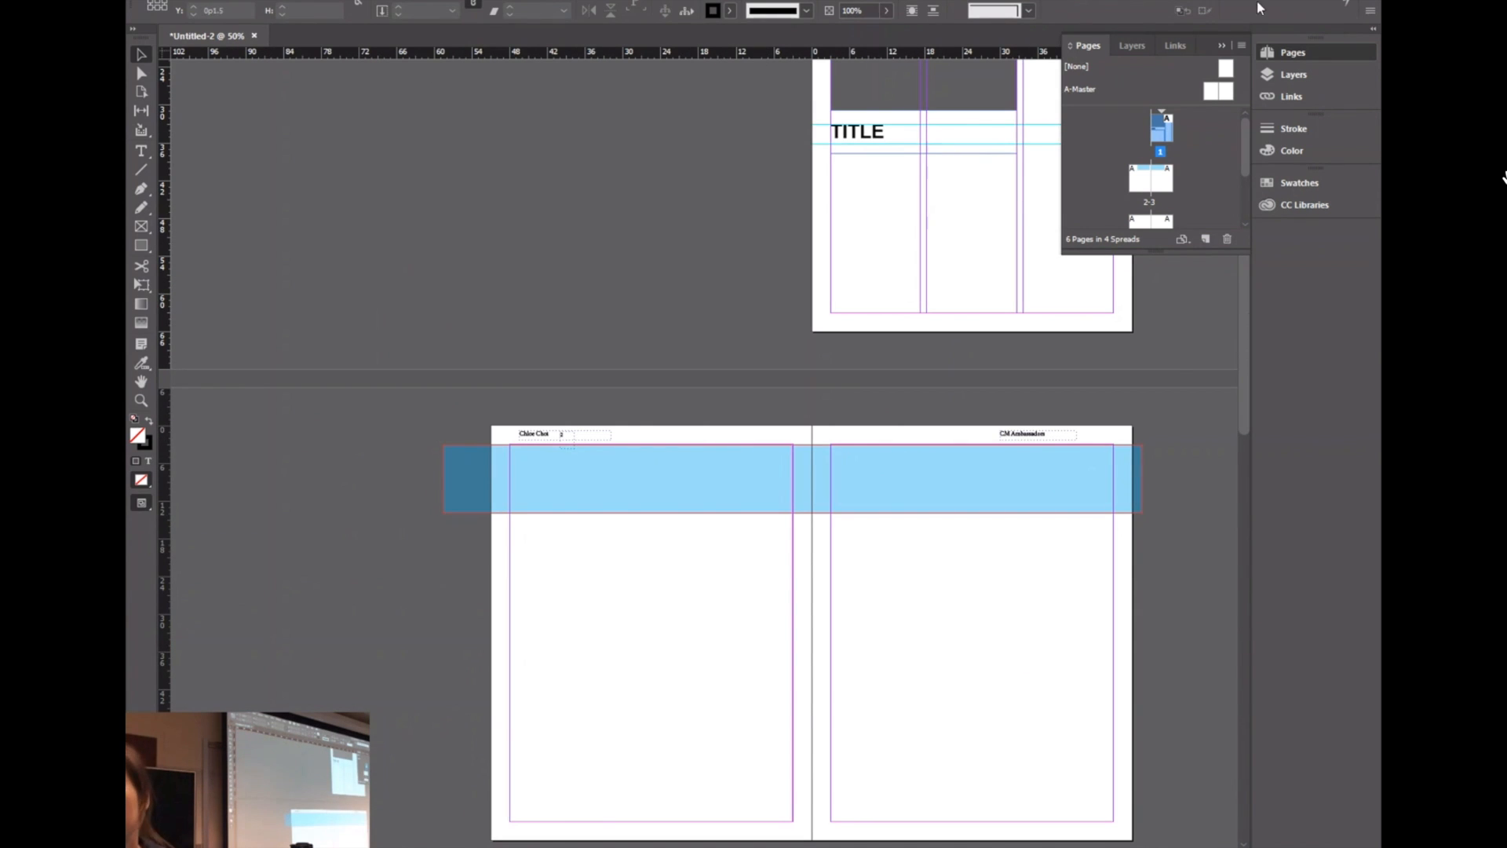
Step: Duplicate the page-number frame from the left master page into the right master page's header, just before "CM Ambassadors"
double_click(1206, 91)
left_click(560, 264)
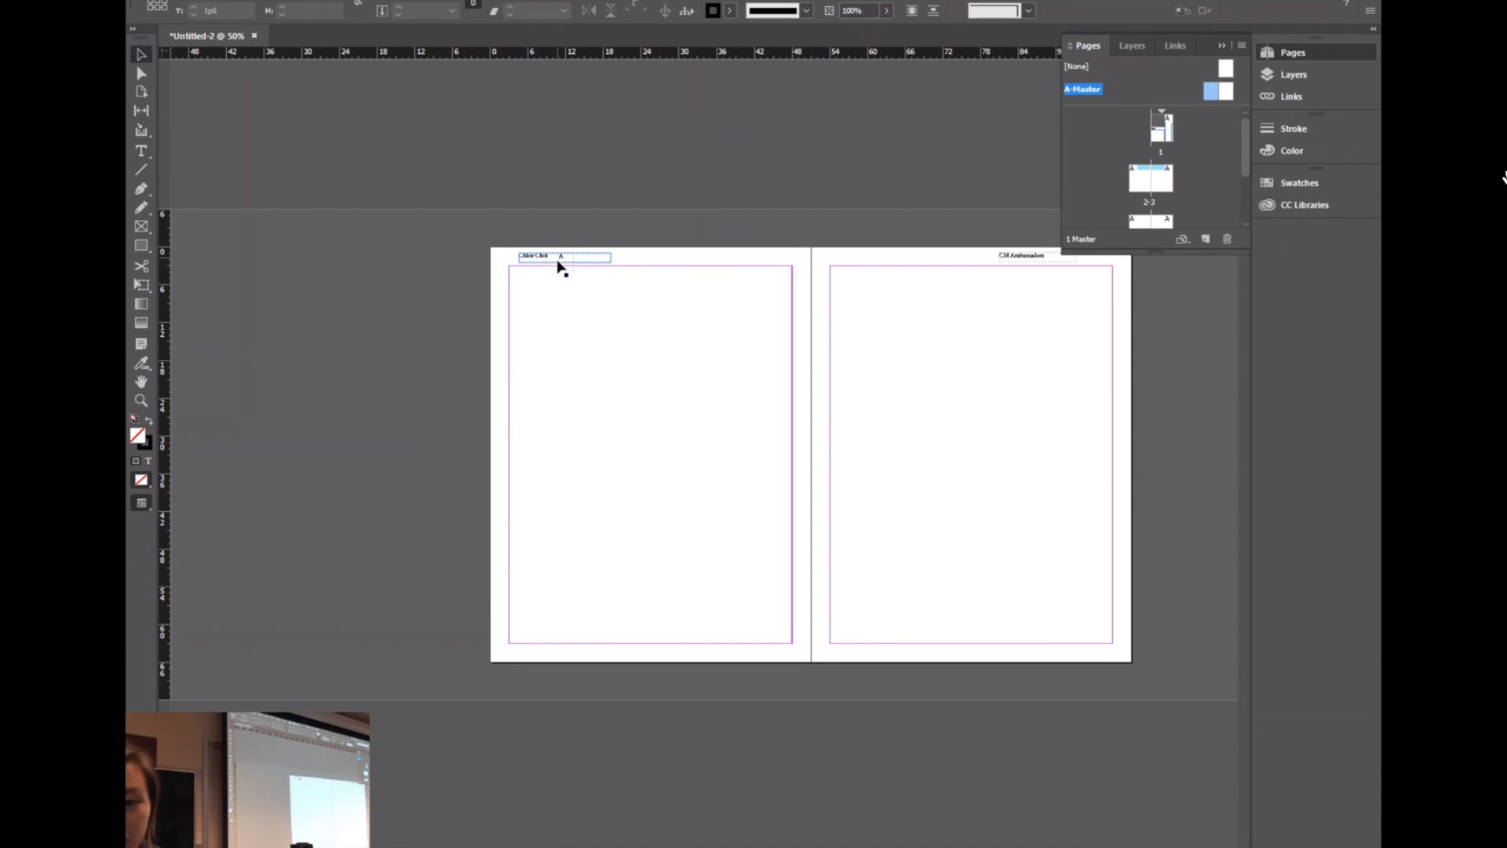
left_click_drag(567, 262, 970, 257)
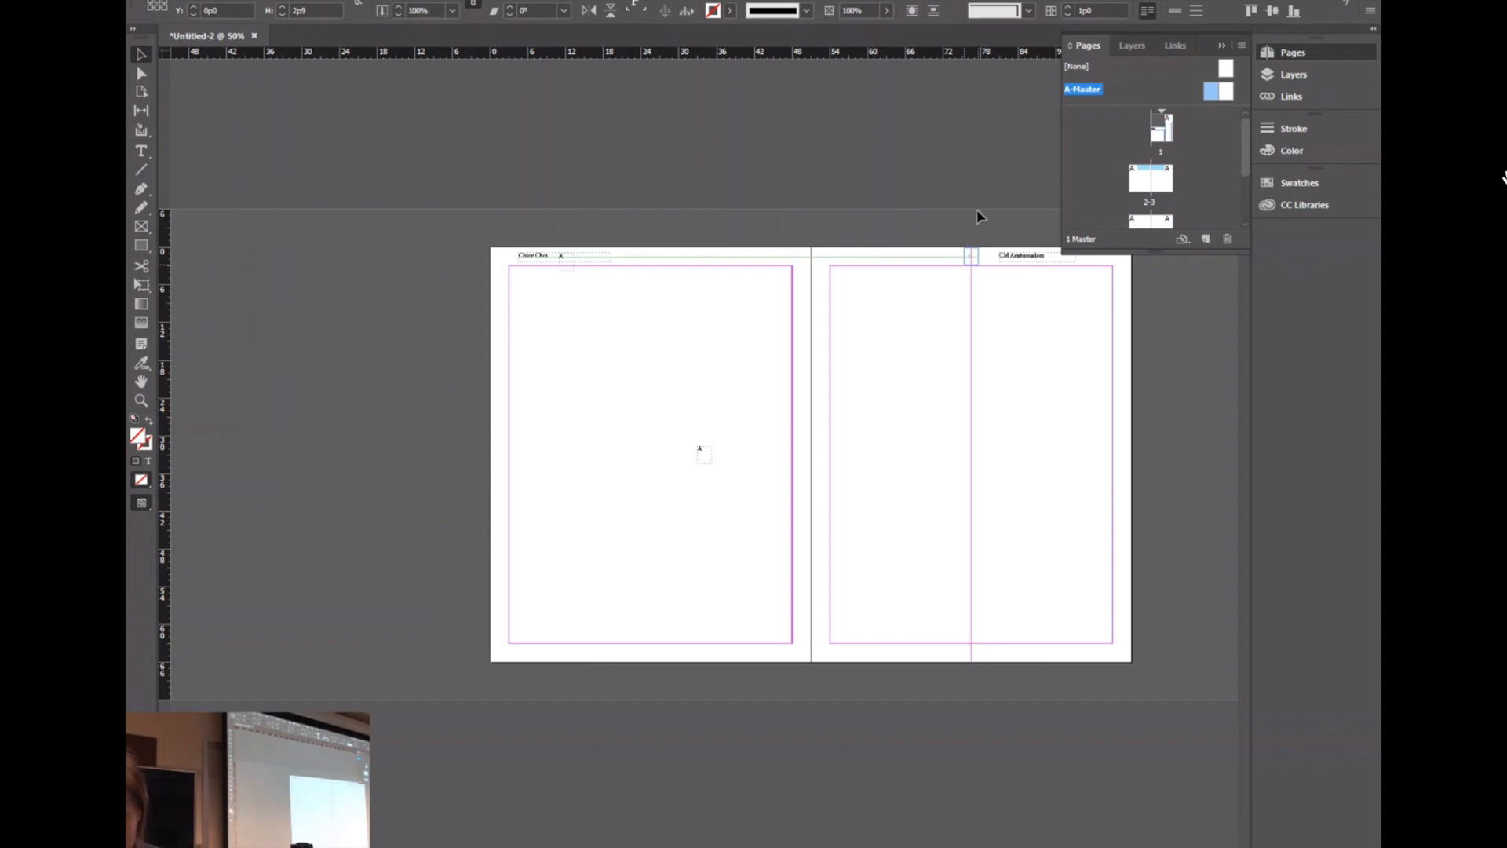
Step: Examine the page numbers in the headers of page 1 and the following spreads
double_click(1172, 135)
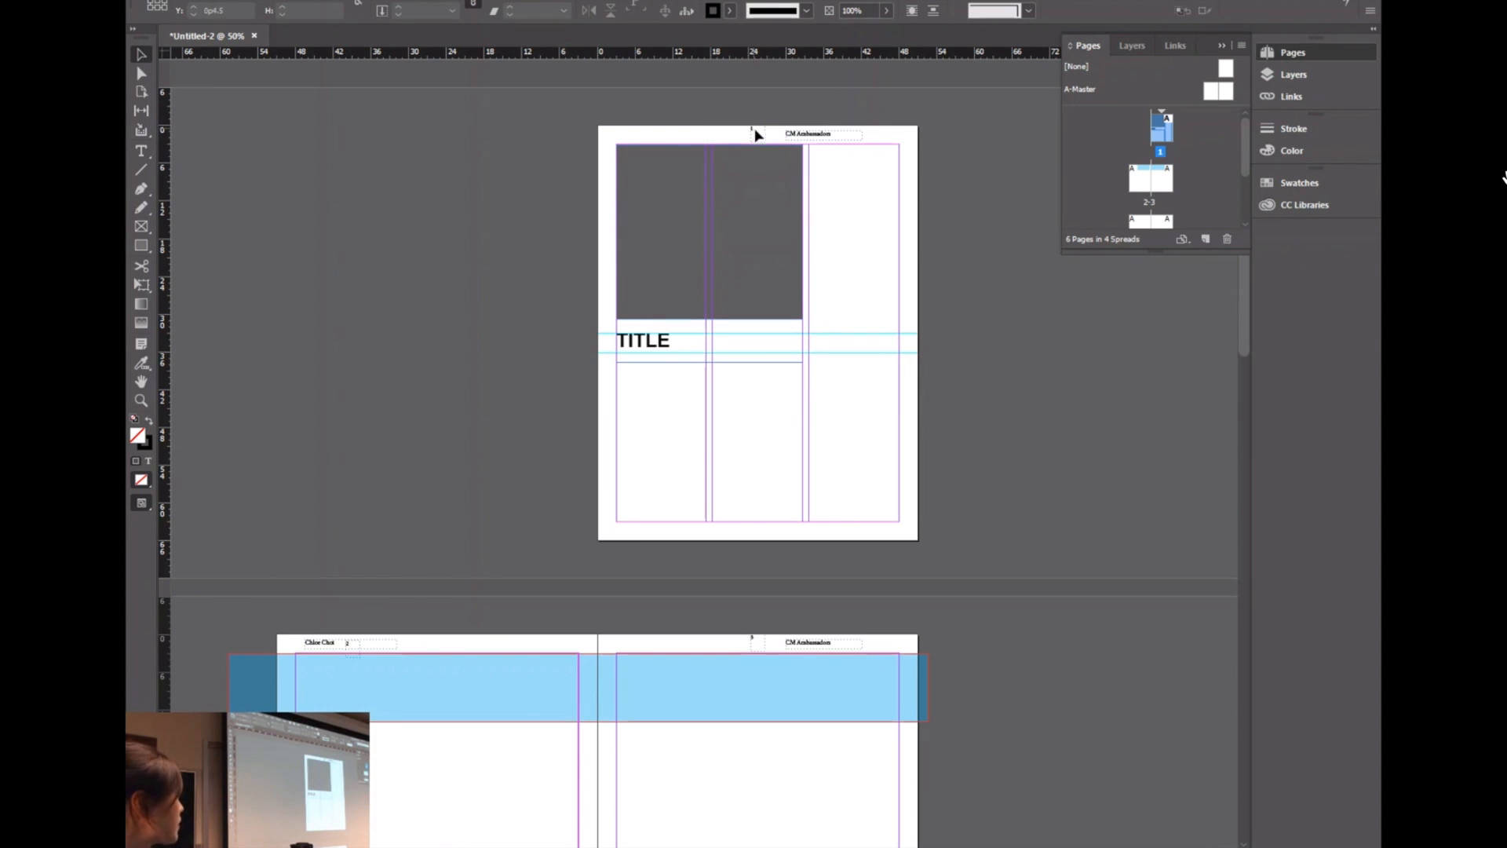
scroll(736, 222, "down", 5)
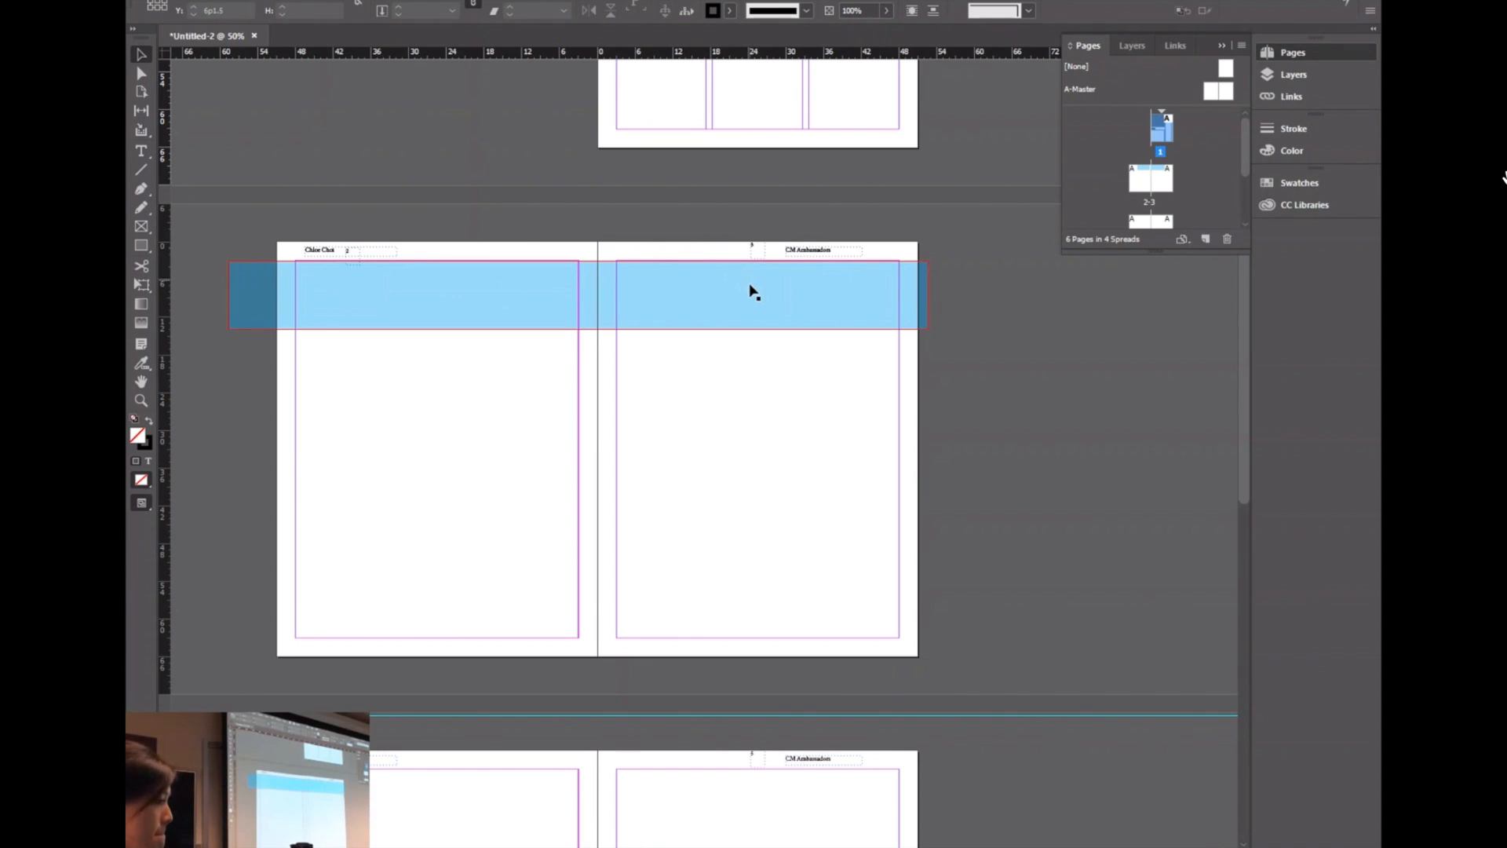
scroll(821, 334, "up", 5)
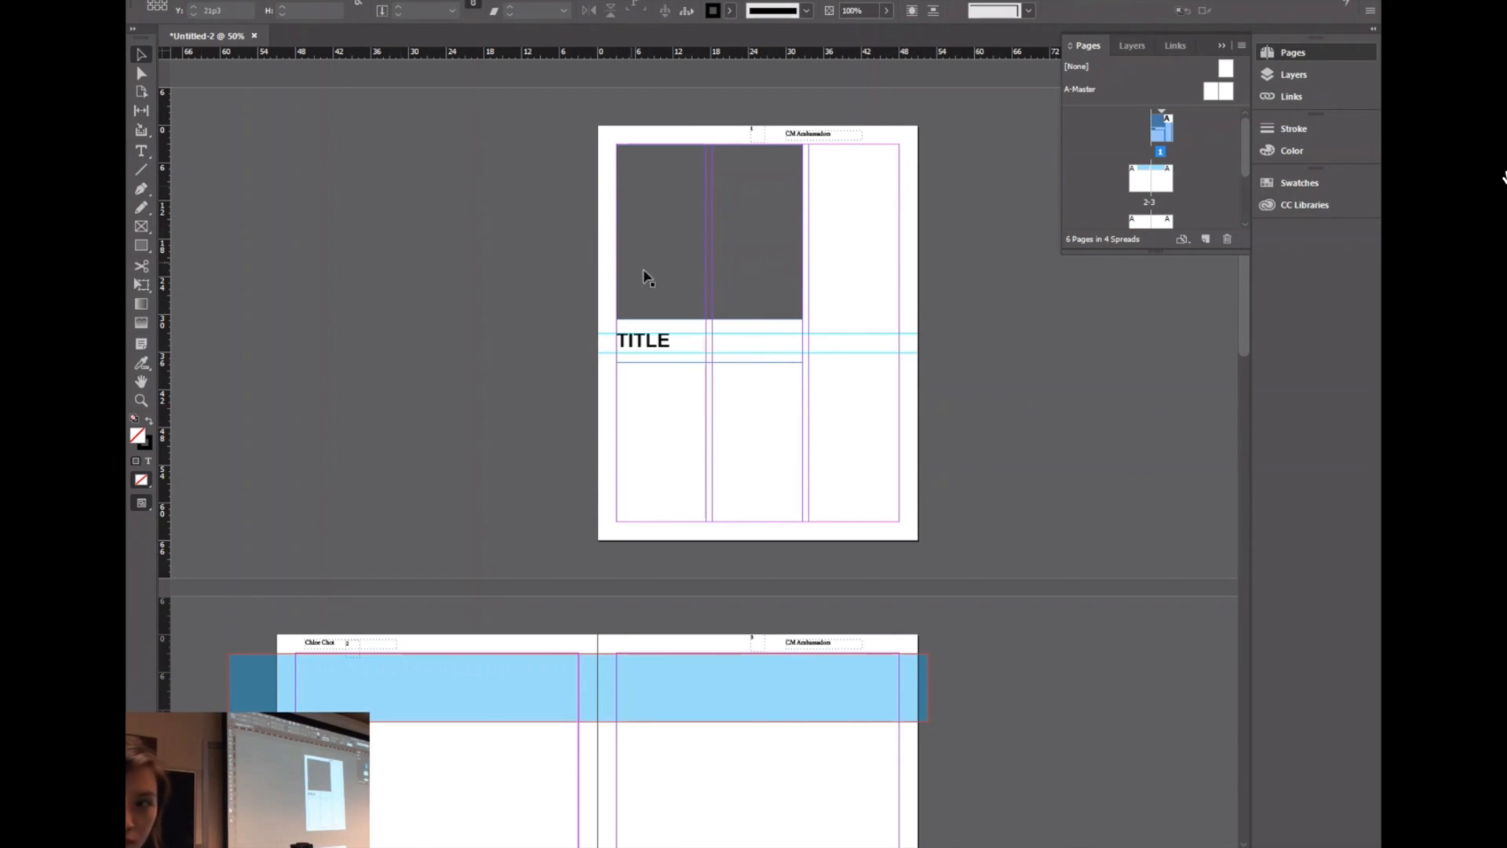
scroll(643, 276, "down", 7)
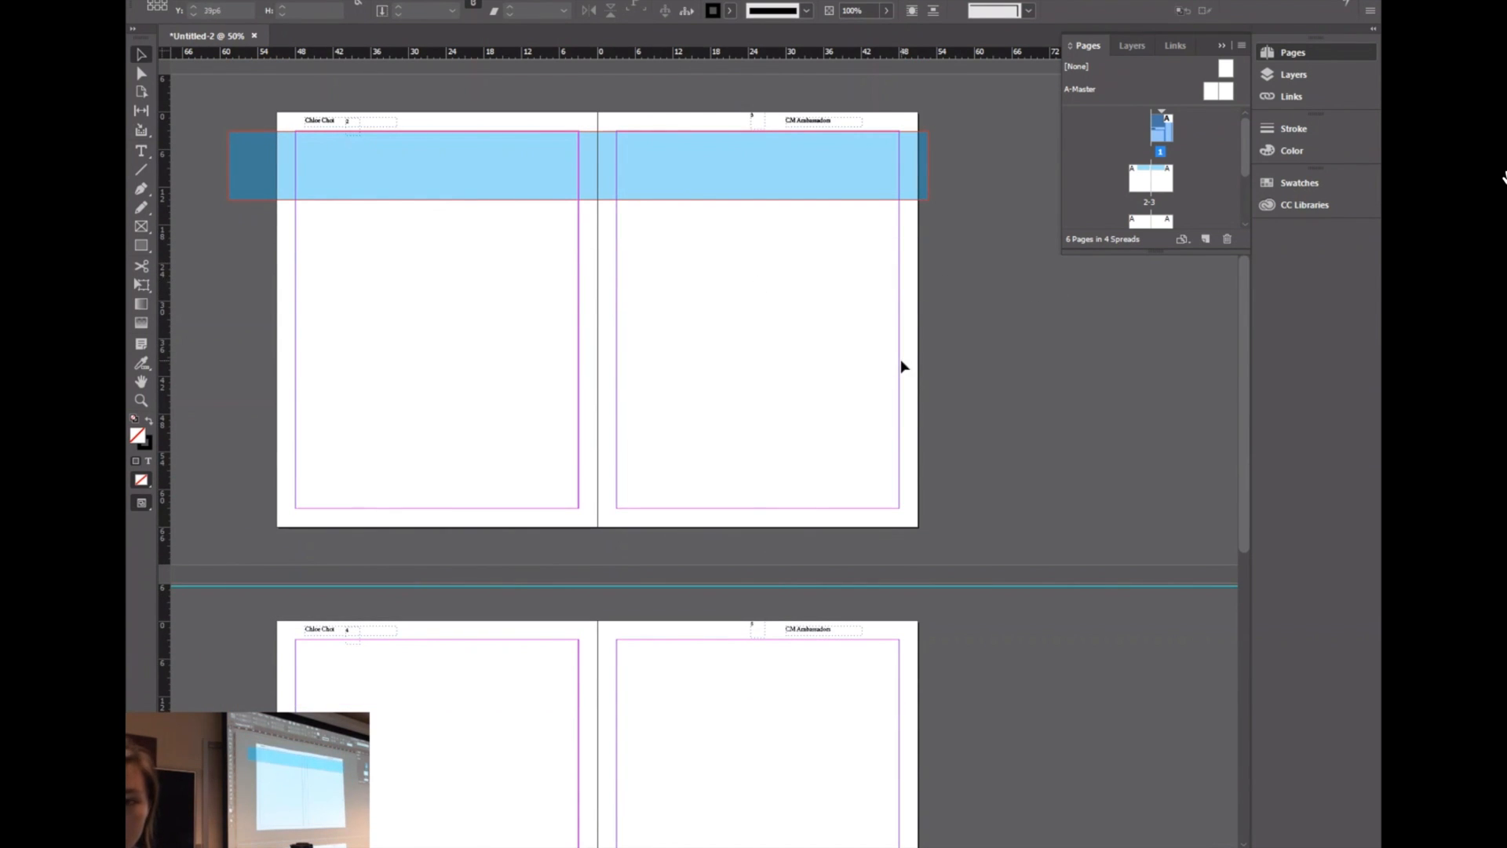
scroll(901, 366, "down", 10)
scroll(893, 365, "up", 5)
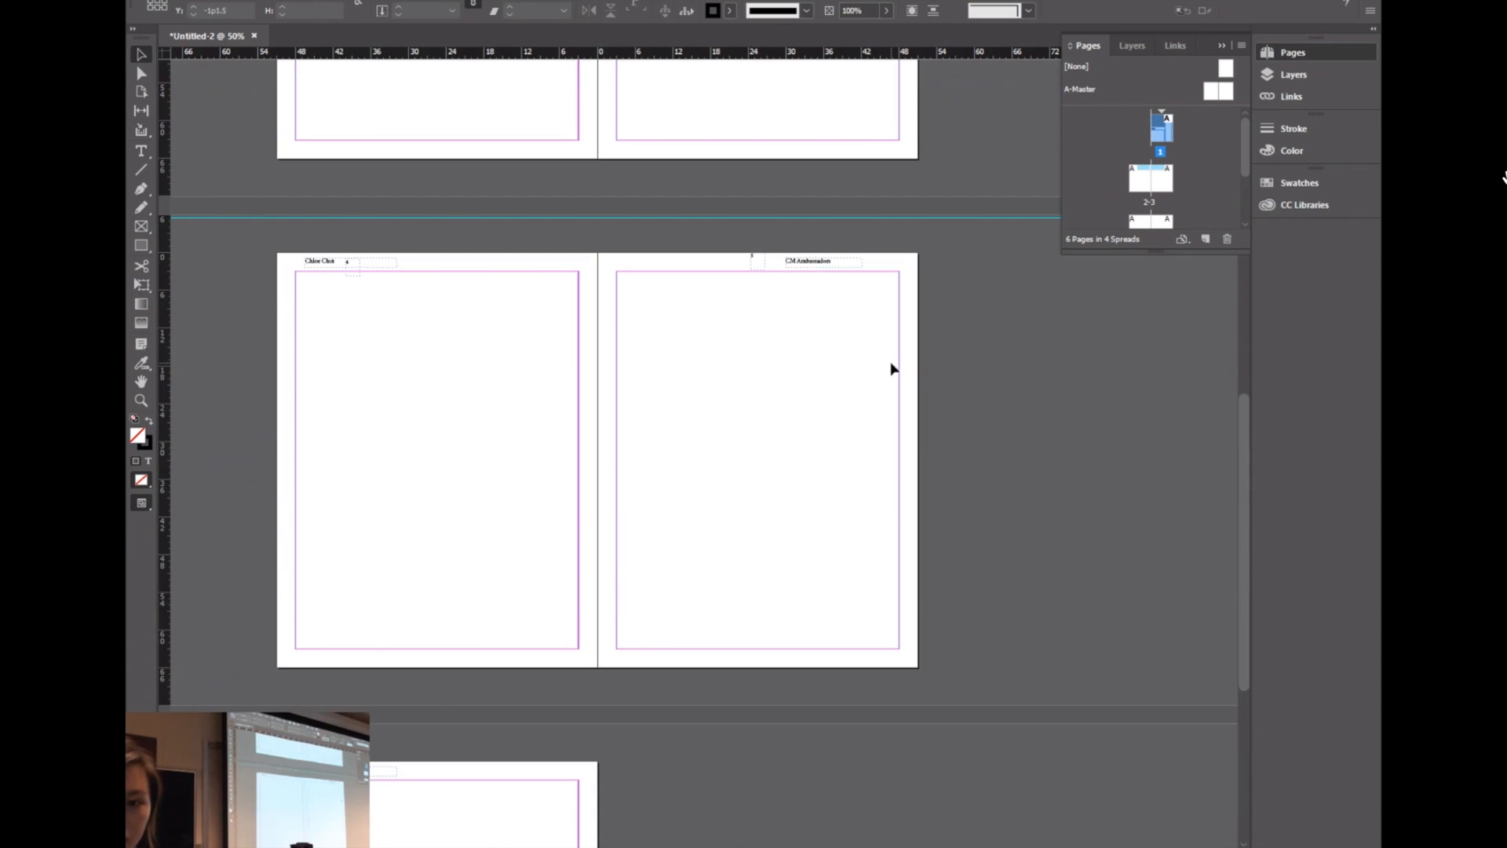
scroll(893, 369, "up", 8)
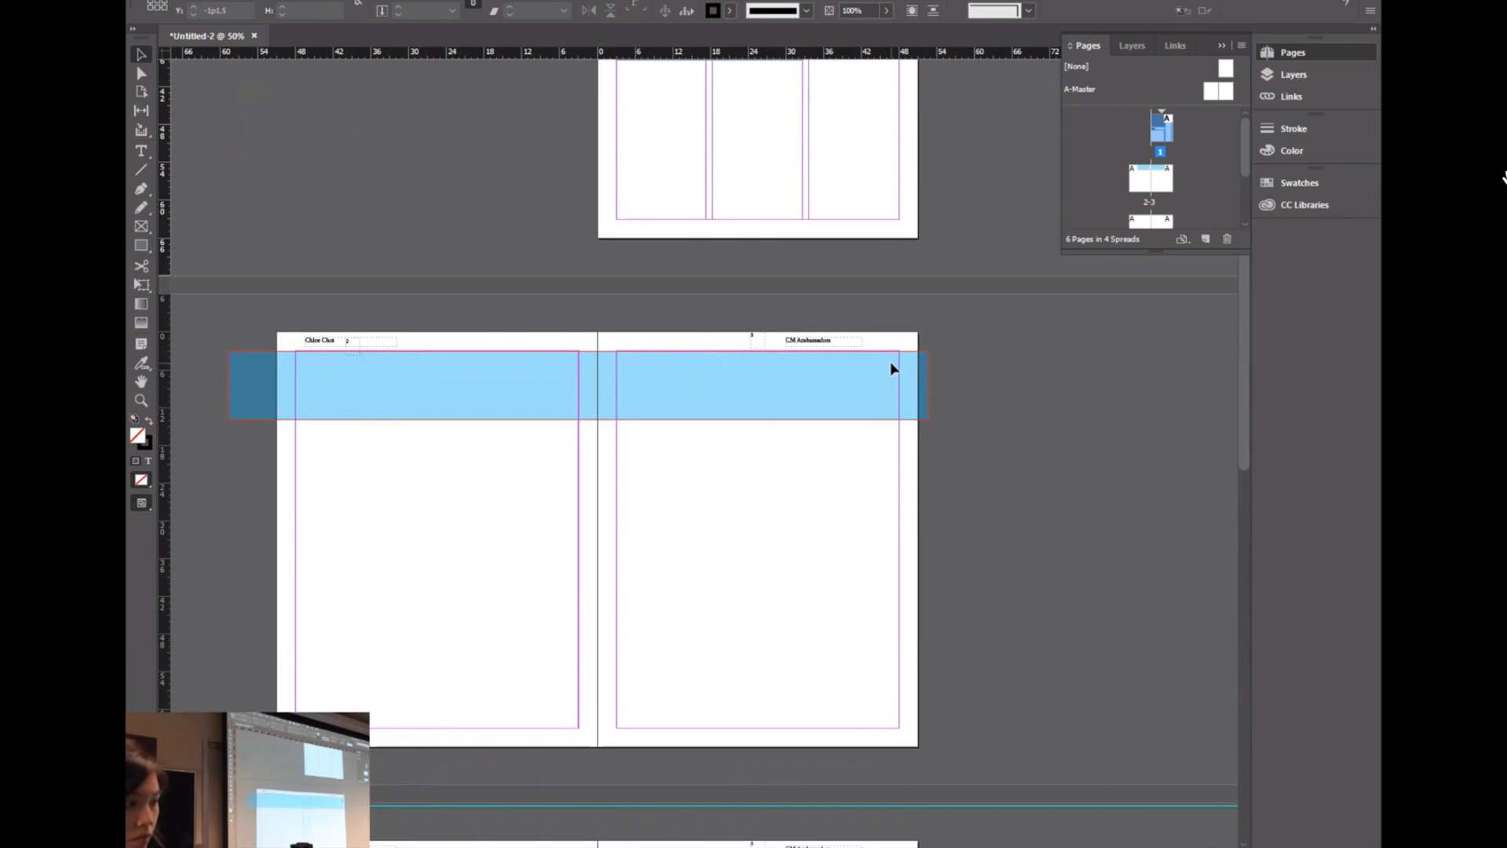
right_click(1160, 138)
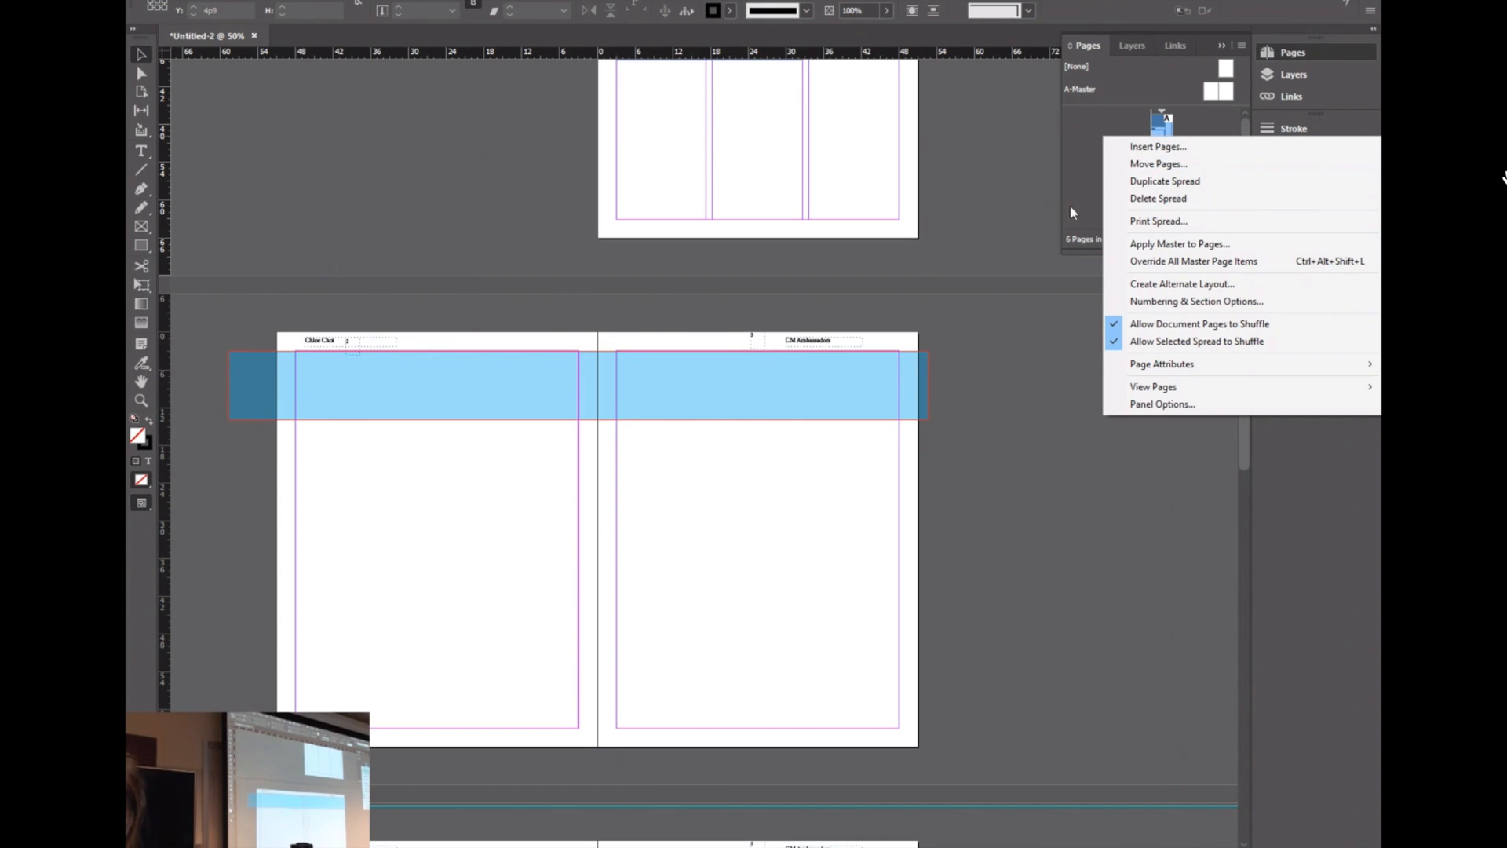
left_click(1161, 284)
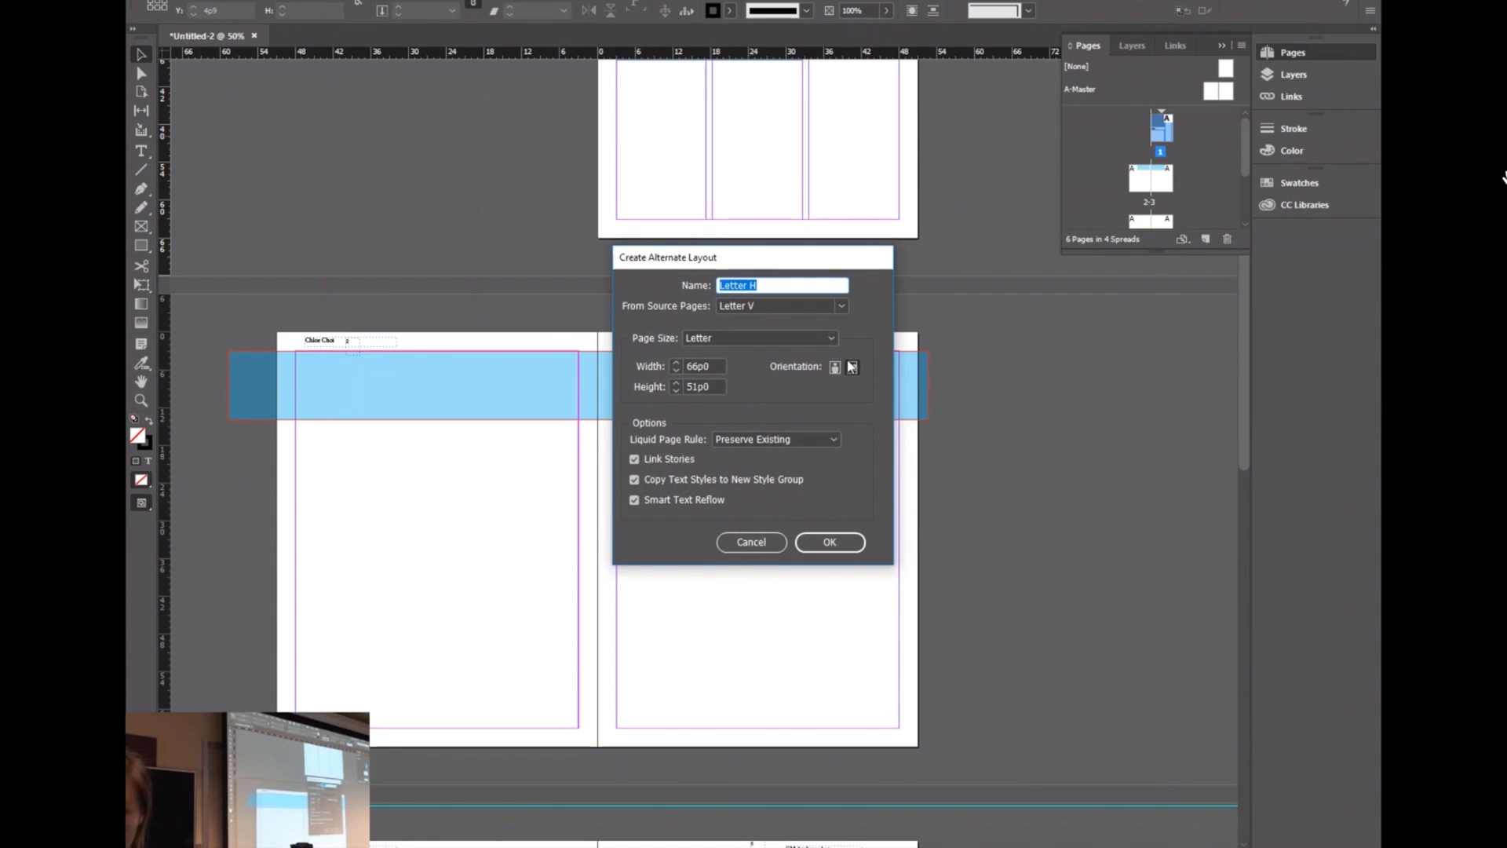
left_click(751, 541)
scroll(839, 468, "up", 4)
left_click(952, 436)
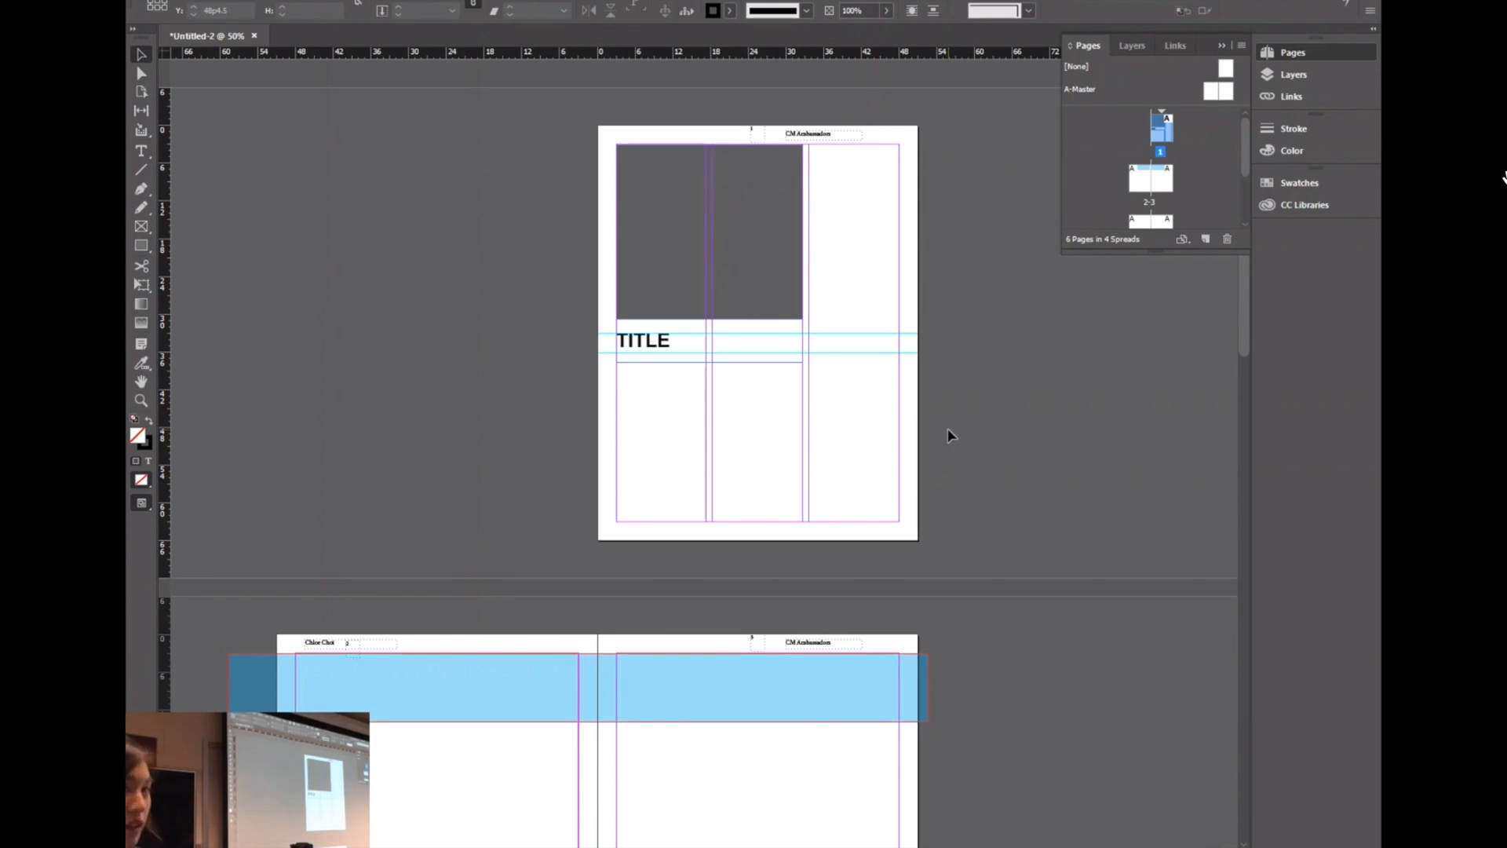
scroll(783, 359, "left", 3)
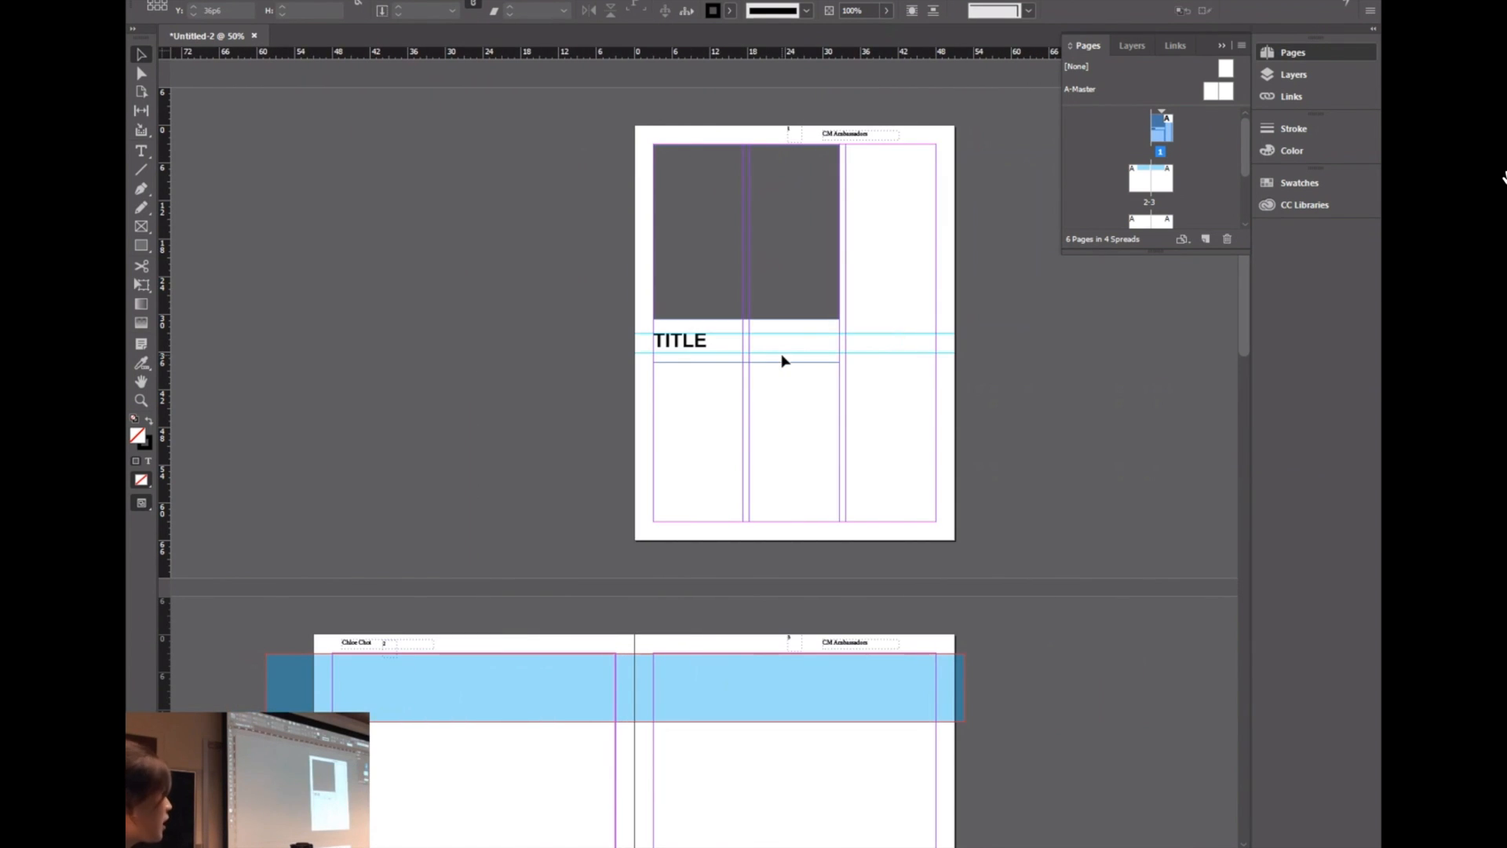
scroll(795, 371, "right", 3)
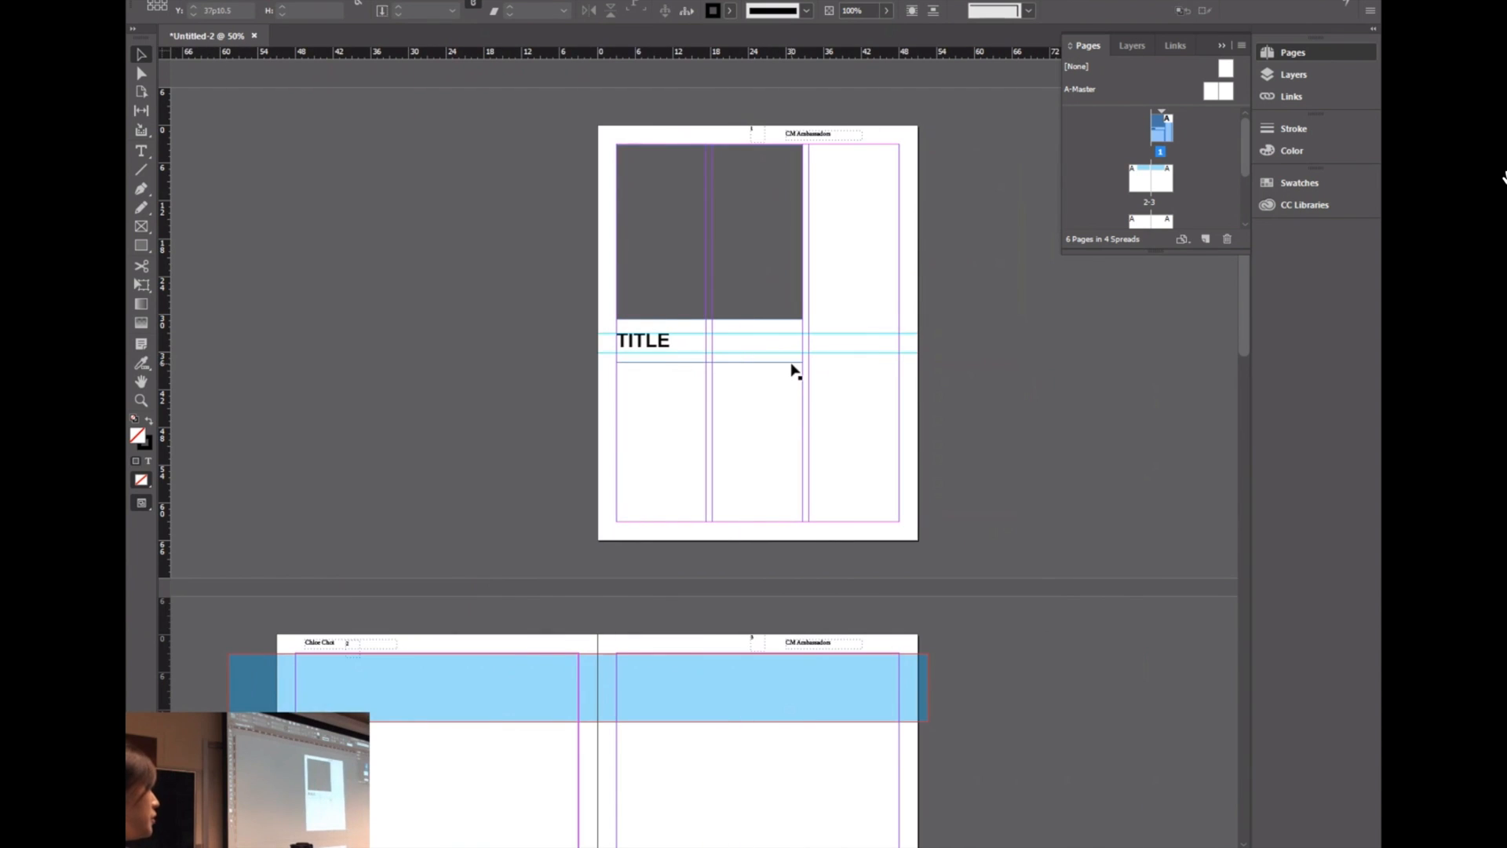
key("ctrl+1")
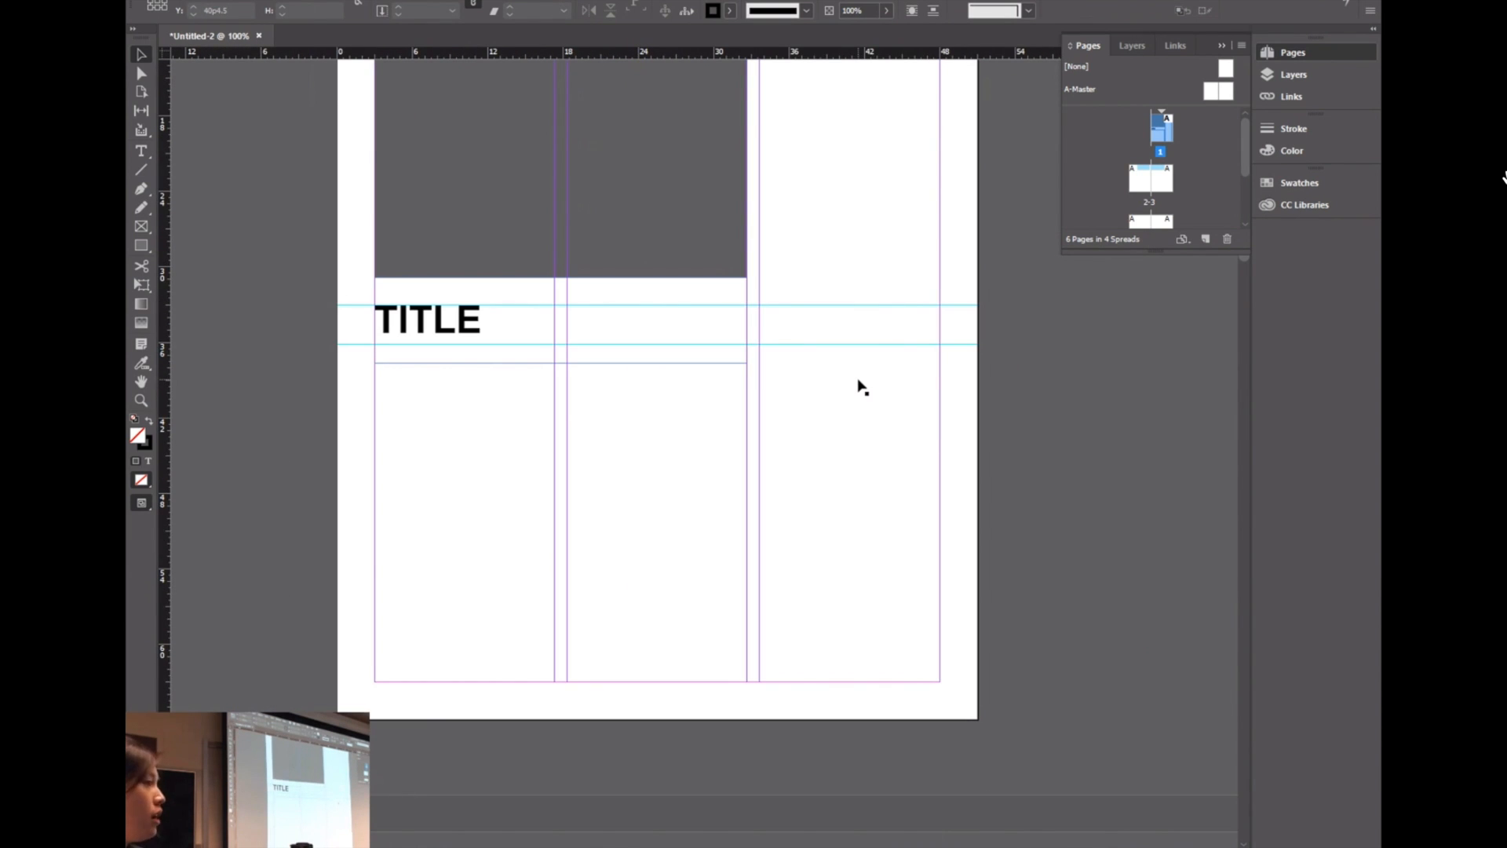
Step: Collect the blue band from spread 2-3 and the dark gray rectangle from page 1 with the Content Collector
scroll(858, 380, "down", 4)
scroll(858, 379, "up", 4)
scroll(858, 380, "down", 2)
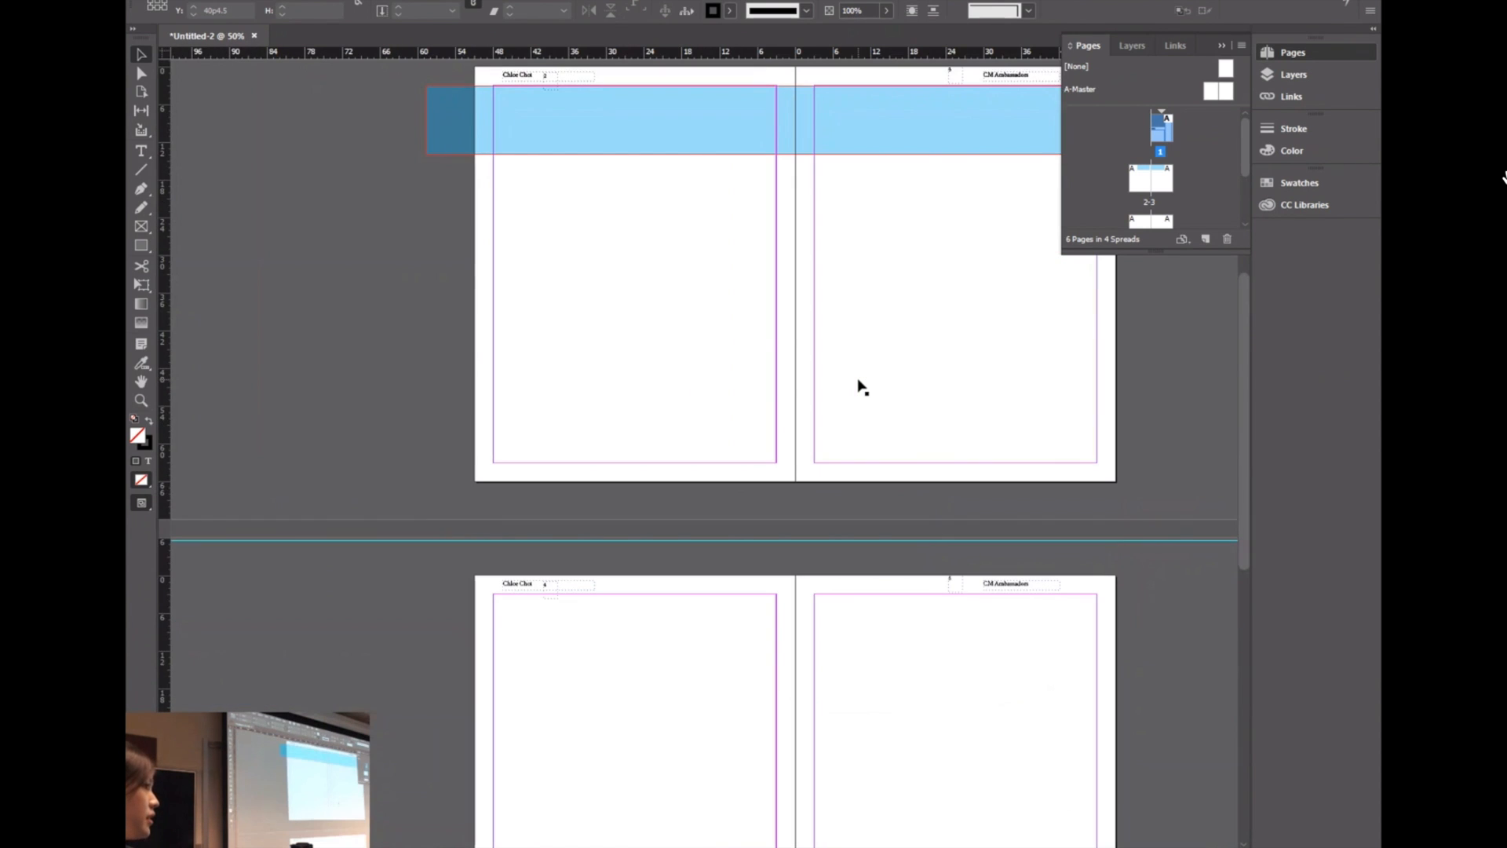
scroll(862, 387, "up", 5)
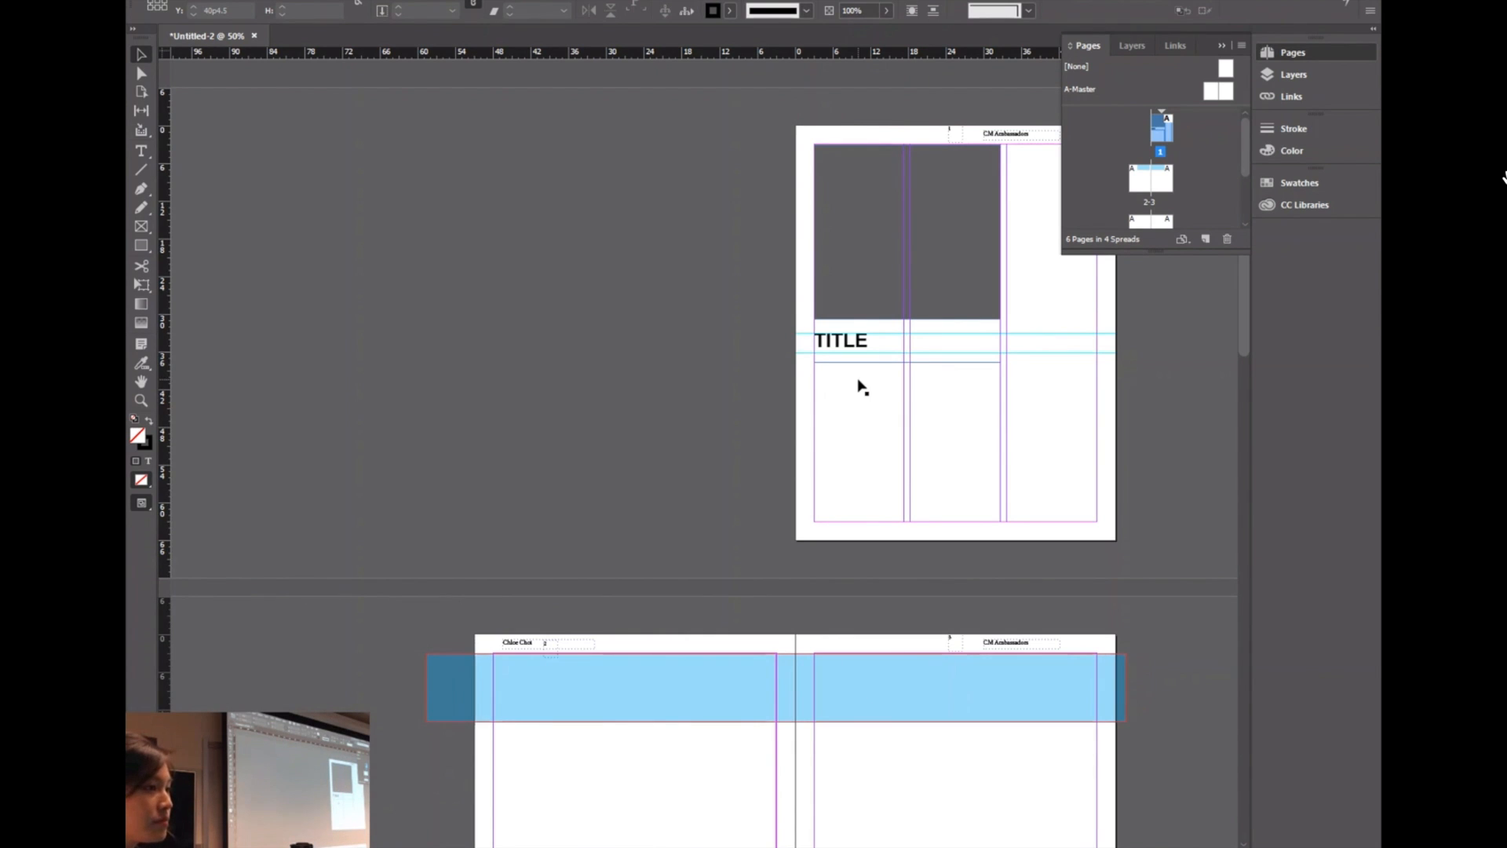
scroll(863, 387, "right", 3)
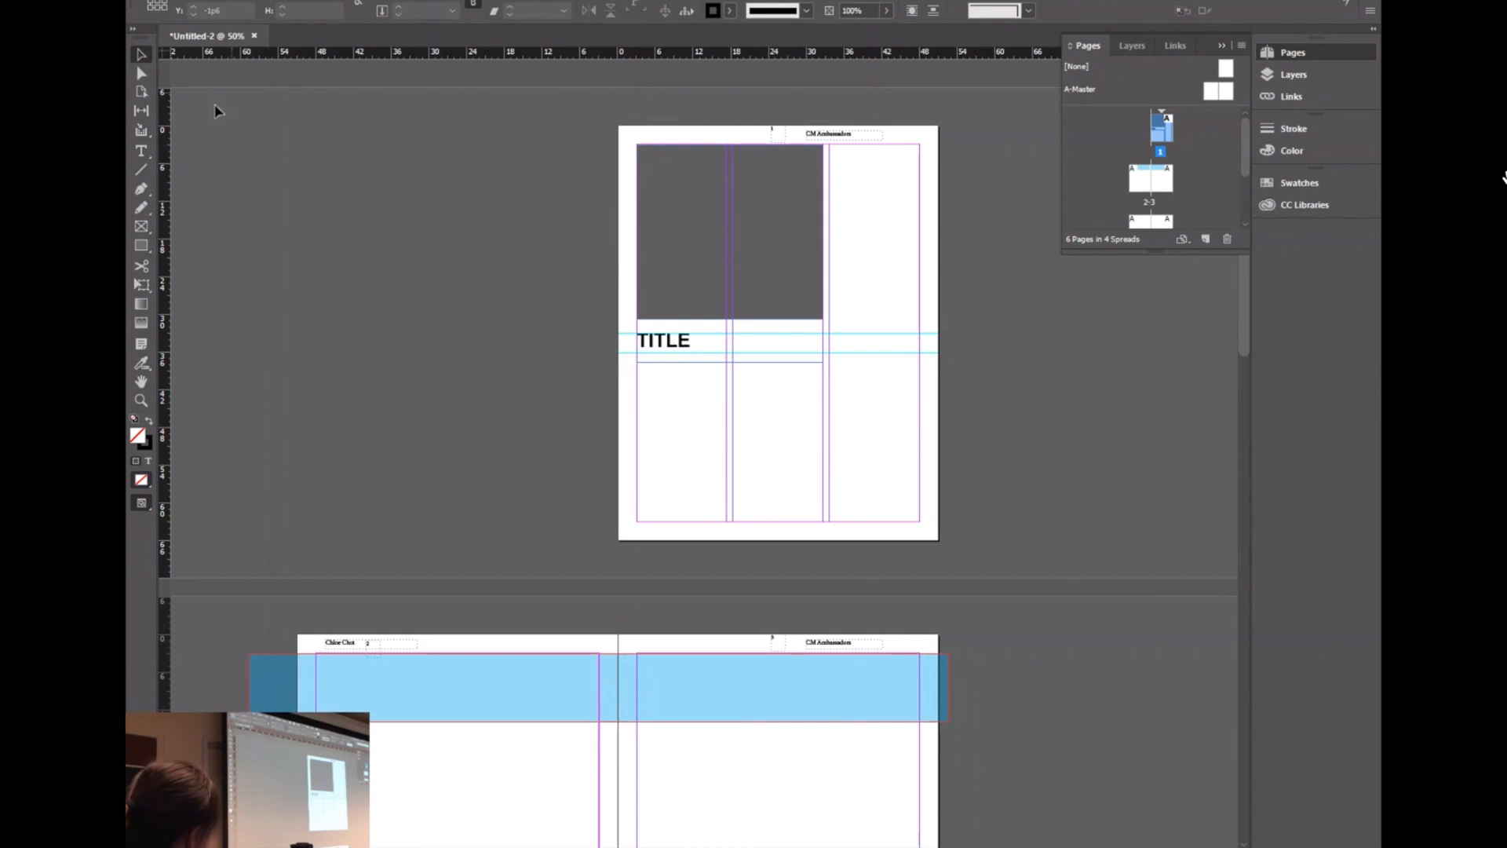
left_click(139, 131)
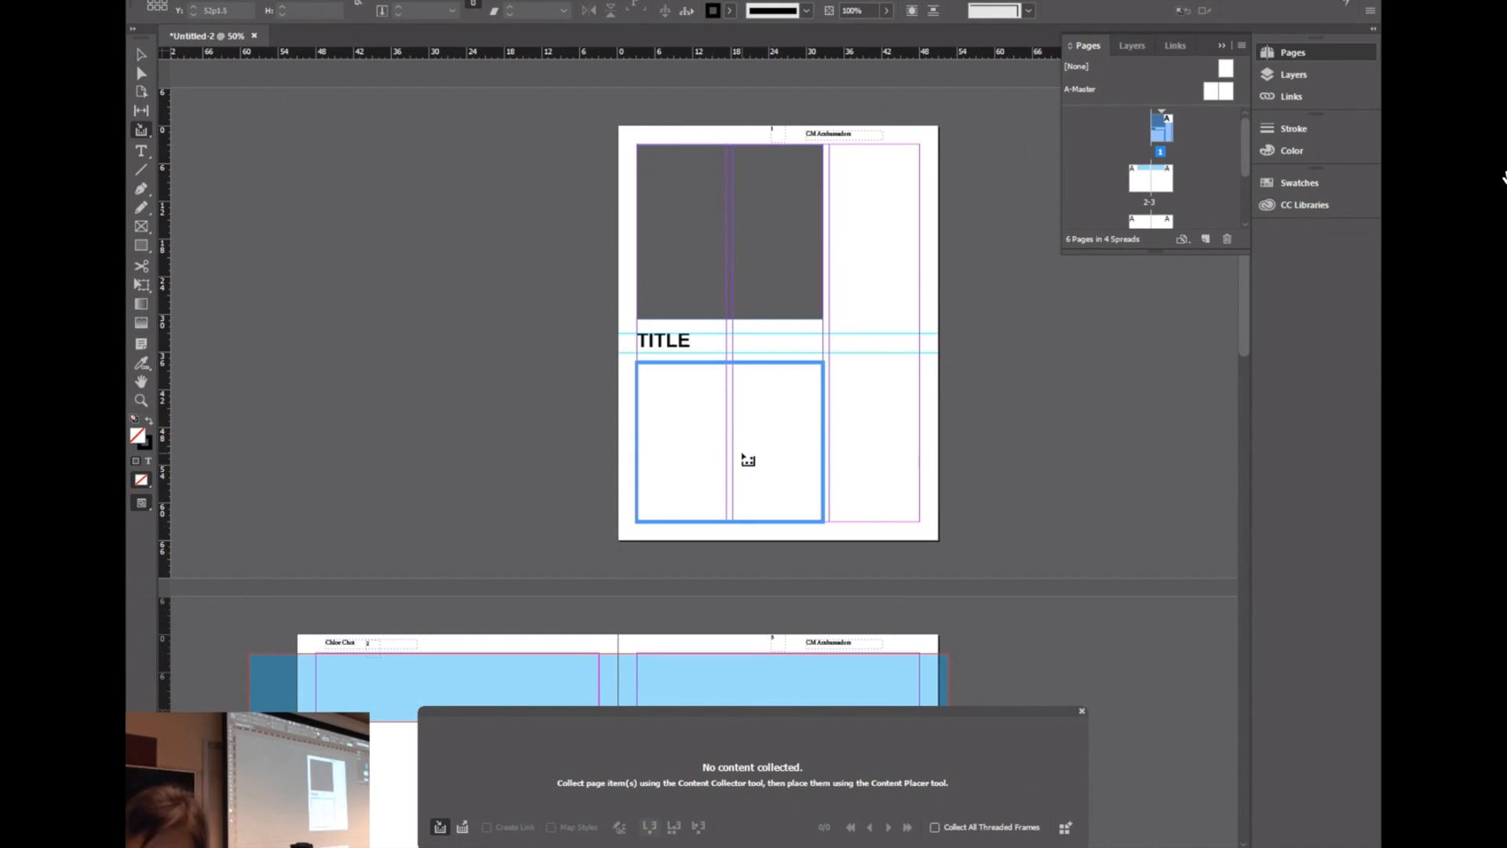
left_click(862, 692)
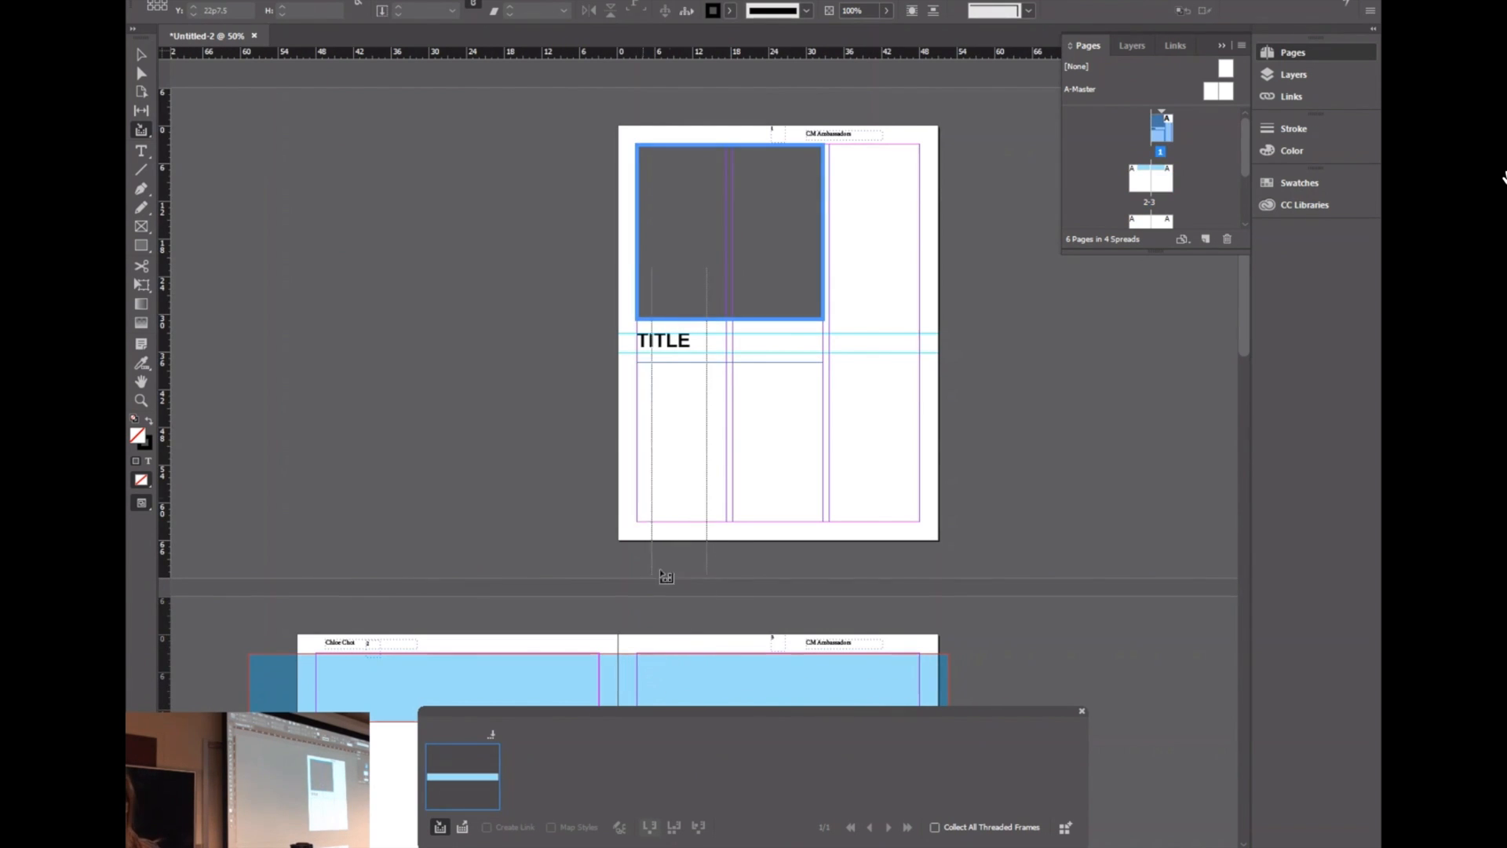
left_click(700, 299)
scroll(704, 683, "down", 3)
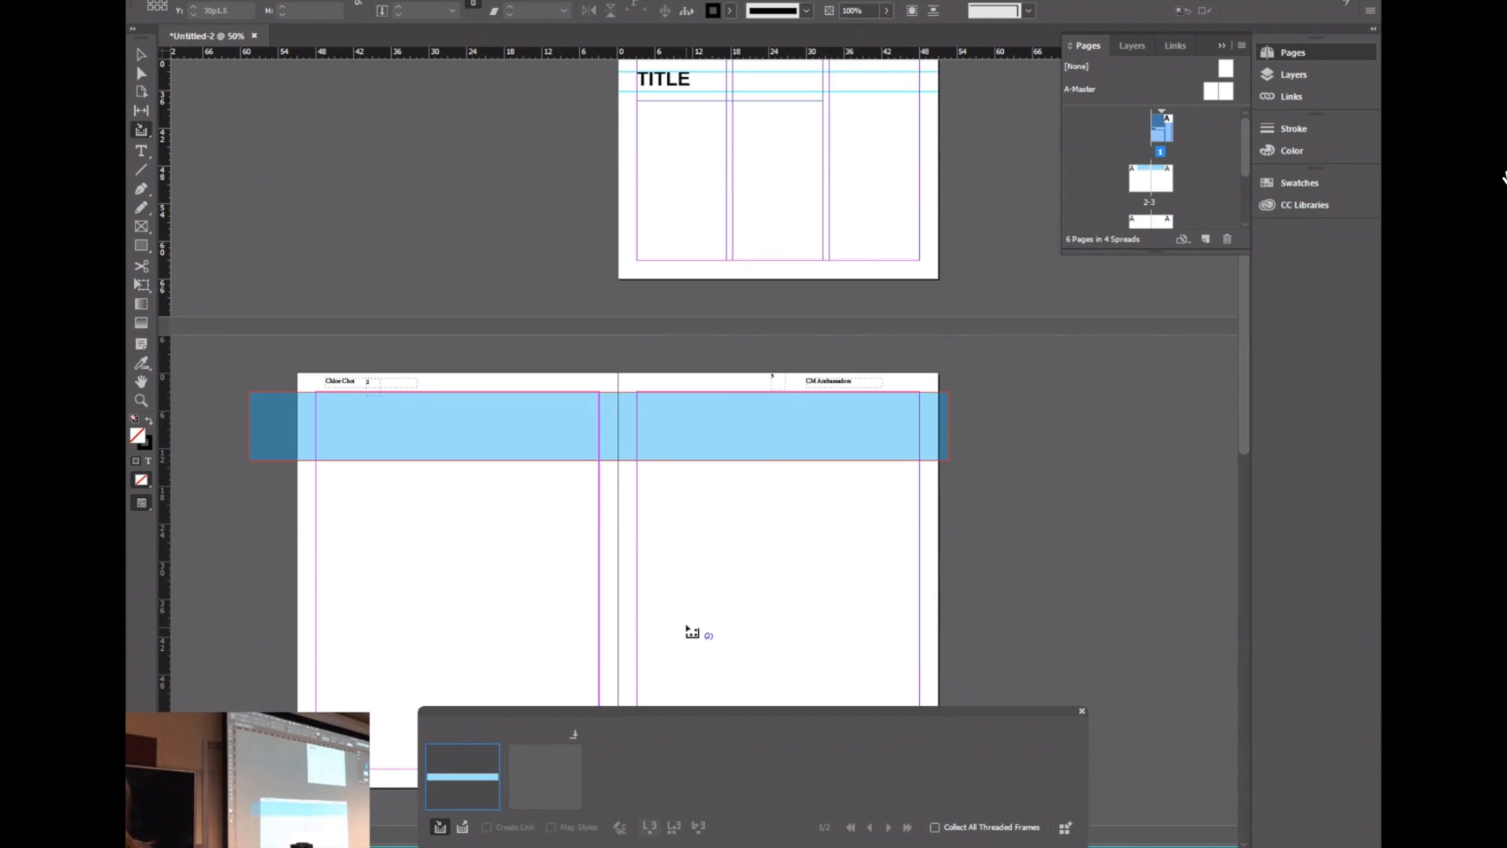
Step: Place the collected blue band below the original on spread 2-3 and the dark gray rectangle near the bottom of page 2
key("v")
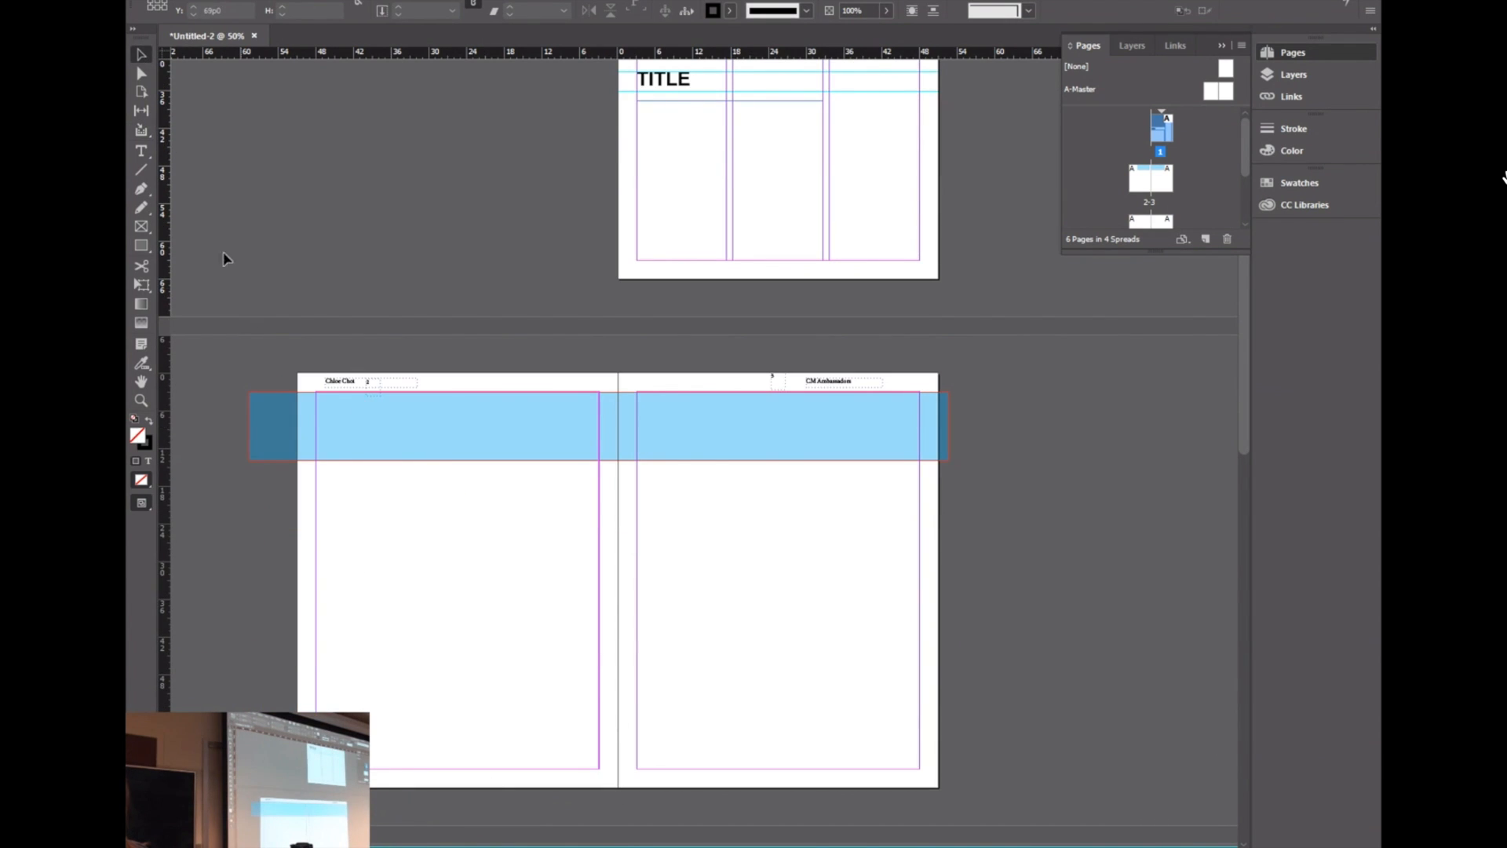
left_click(141, 130)
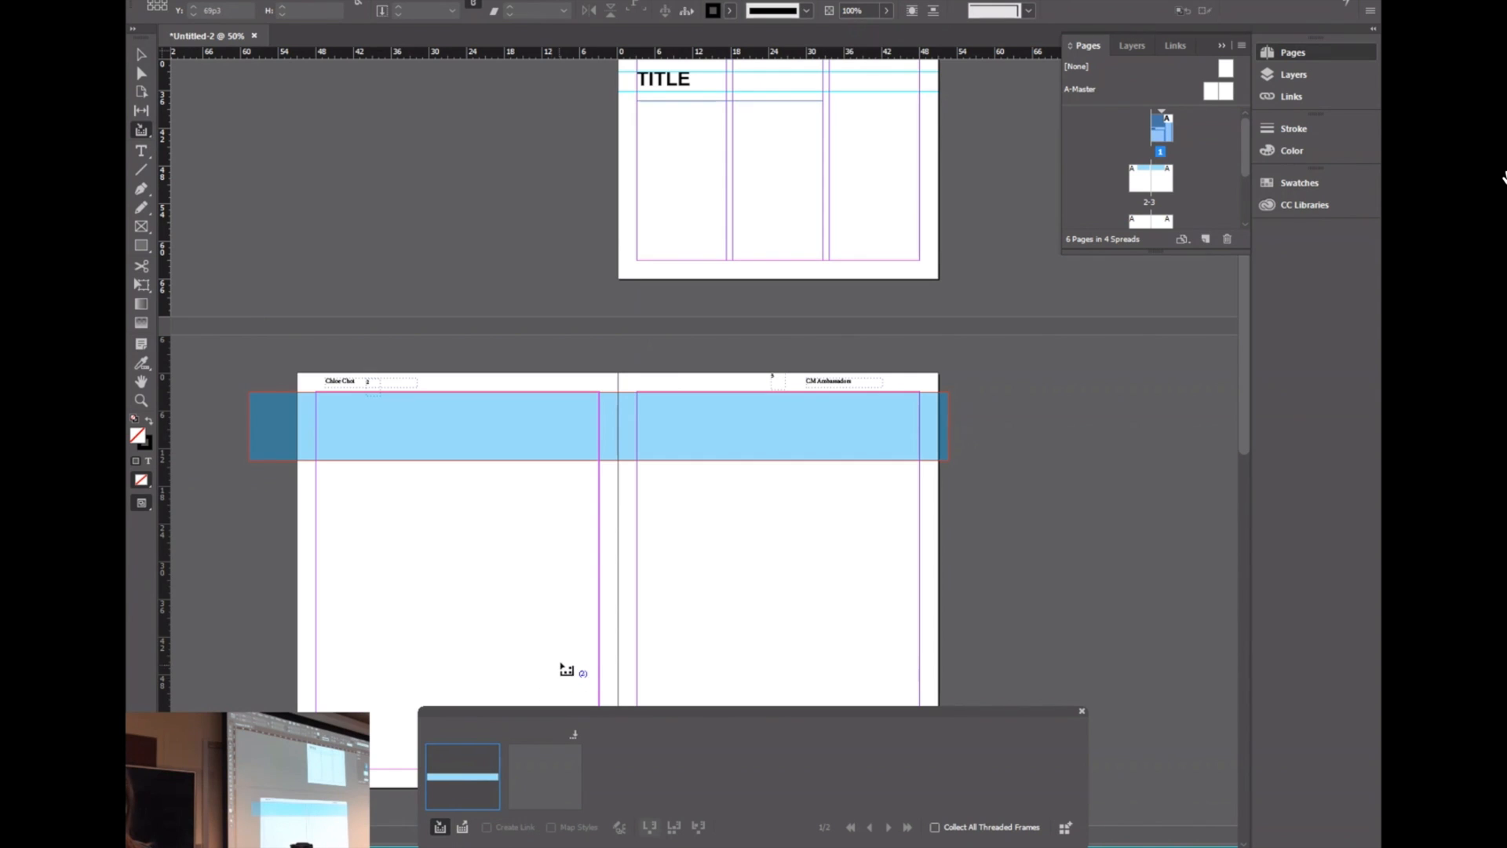
left_click(463, 827)
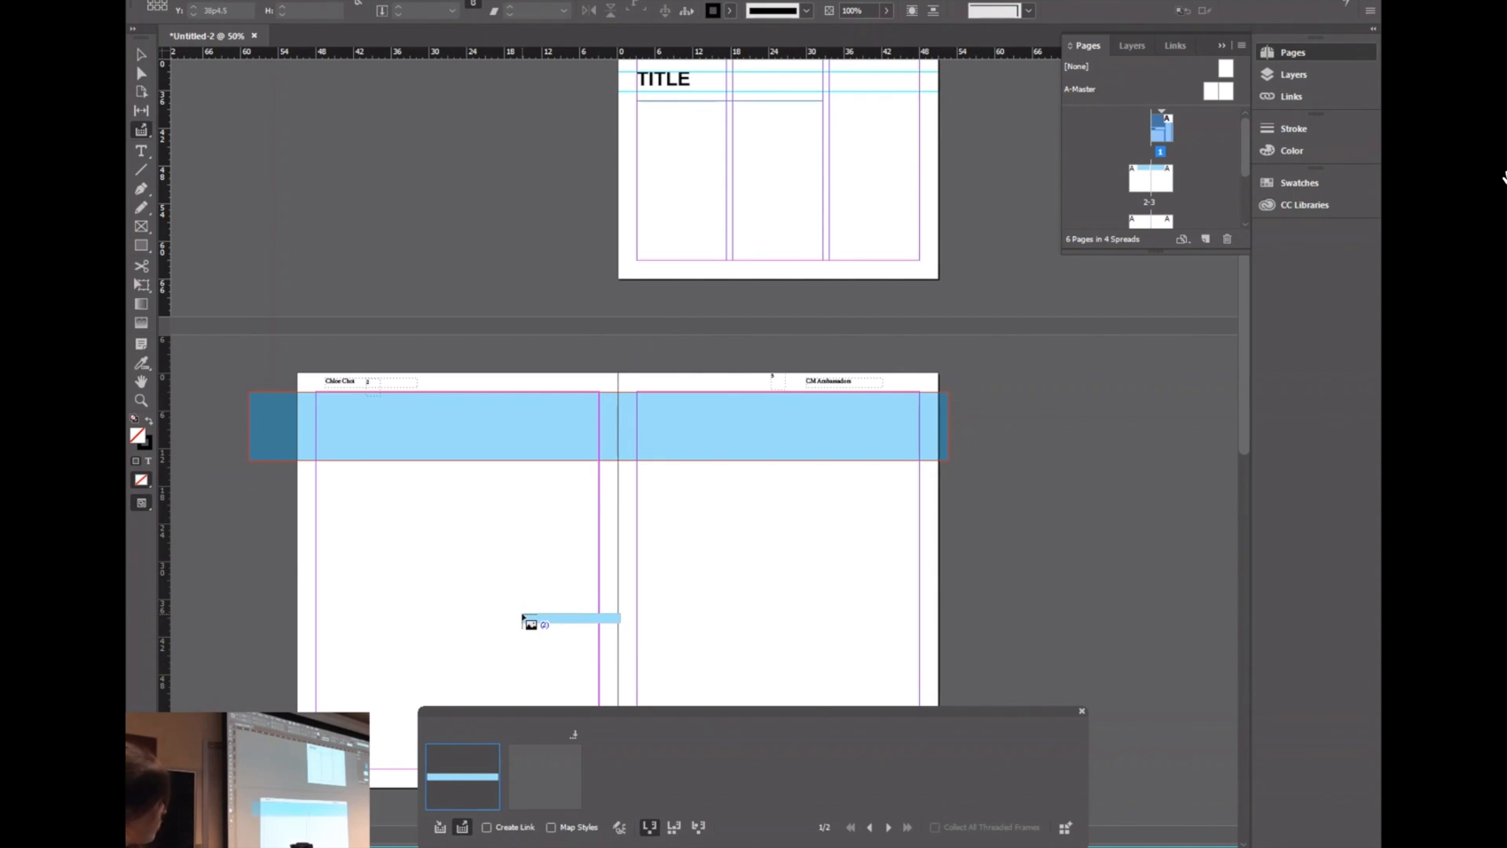
left_click(432, 496)
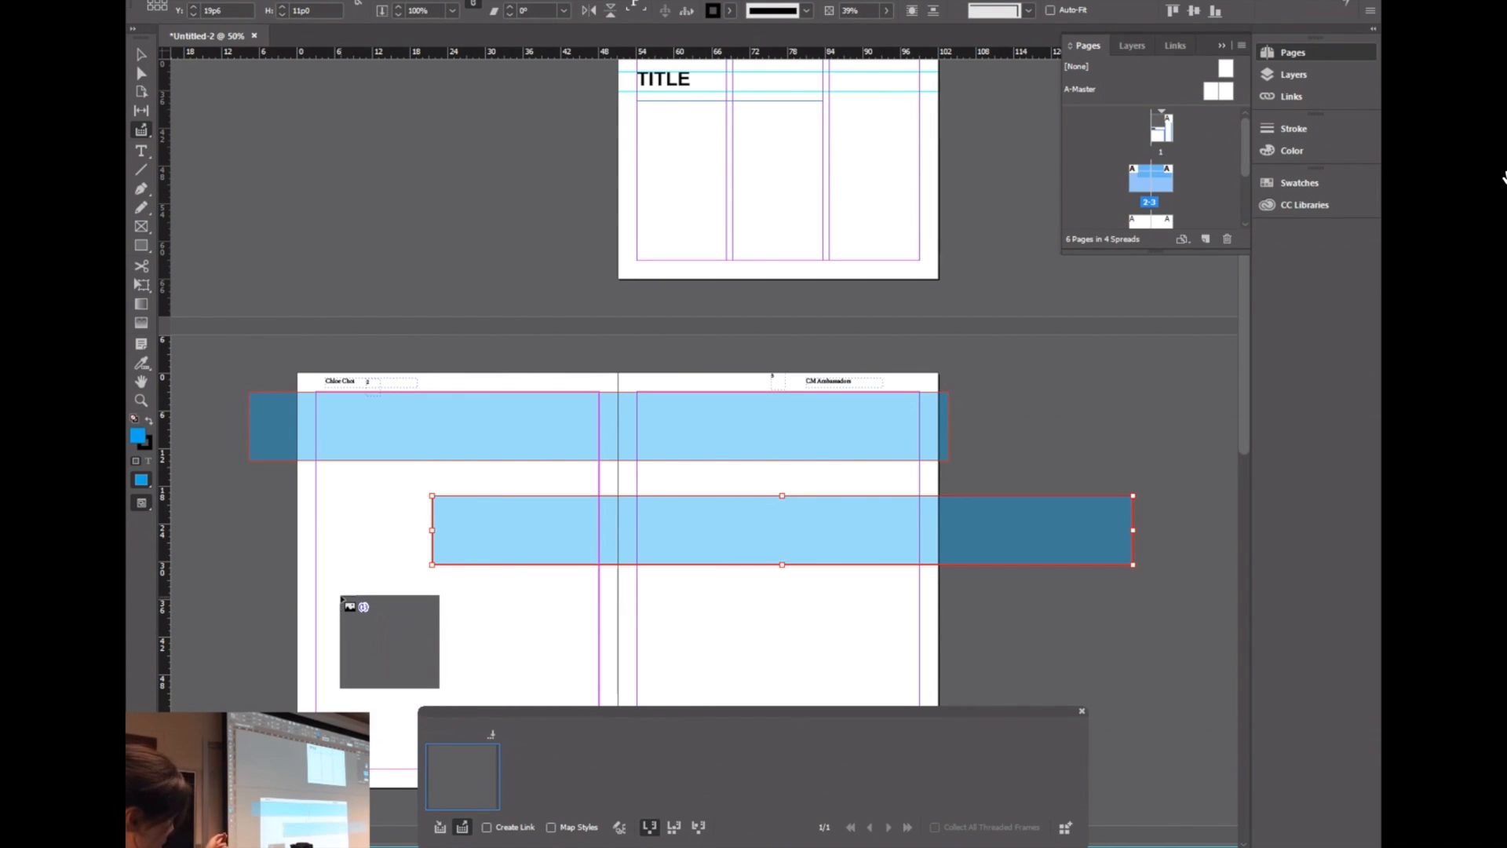
left_click_drag(351, 587, 538, 763)
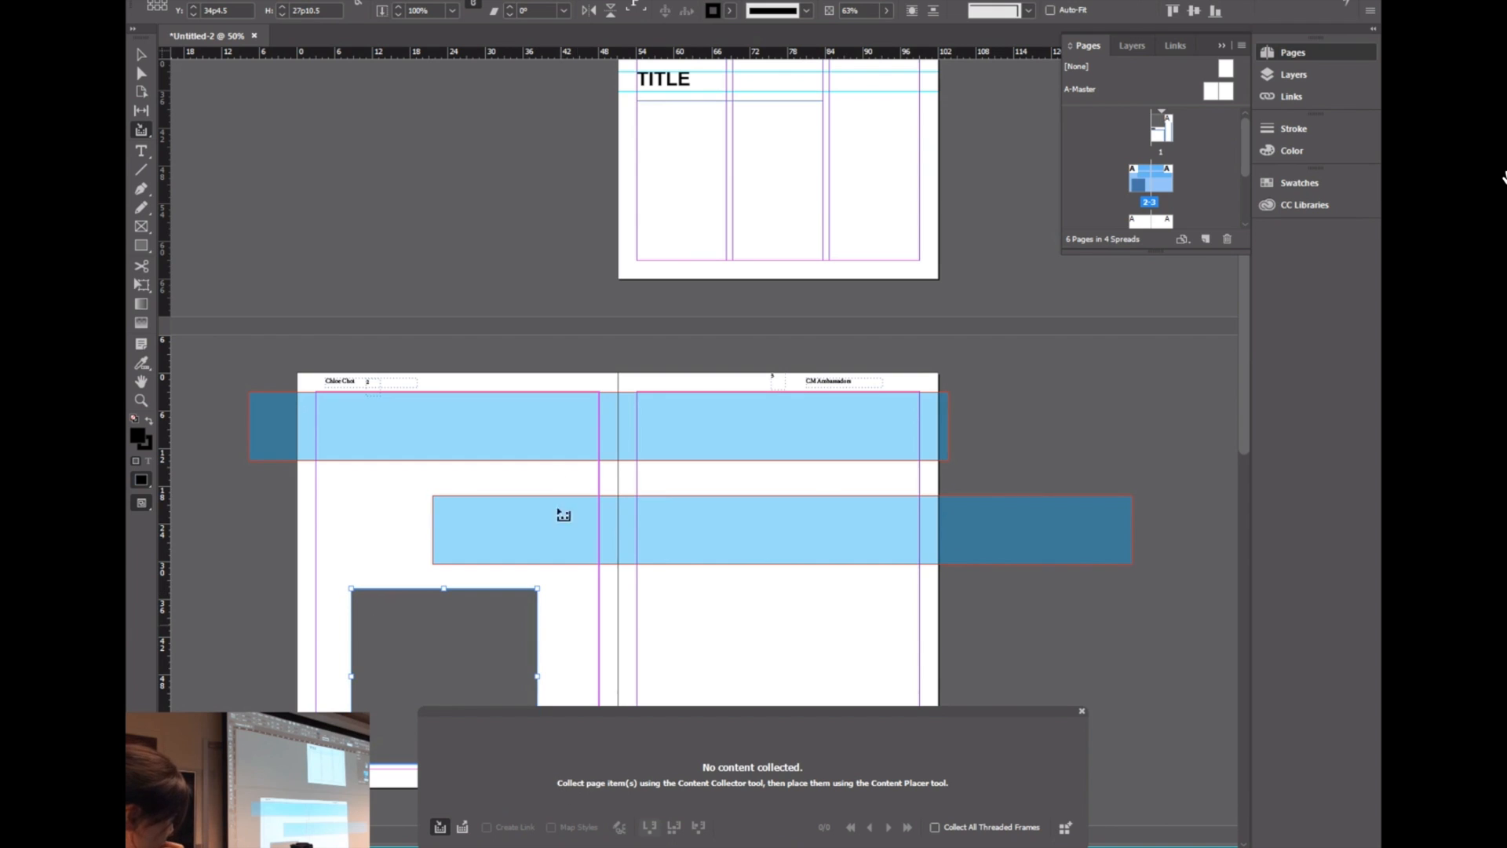
Step: Collect the original blue band again and place another copy below the second band, starting near the spine at about Y 37p6
left_click(437, 826)
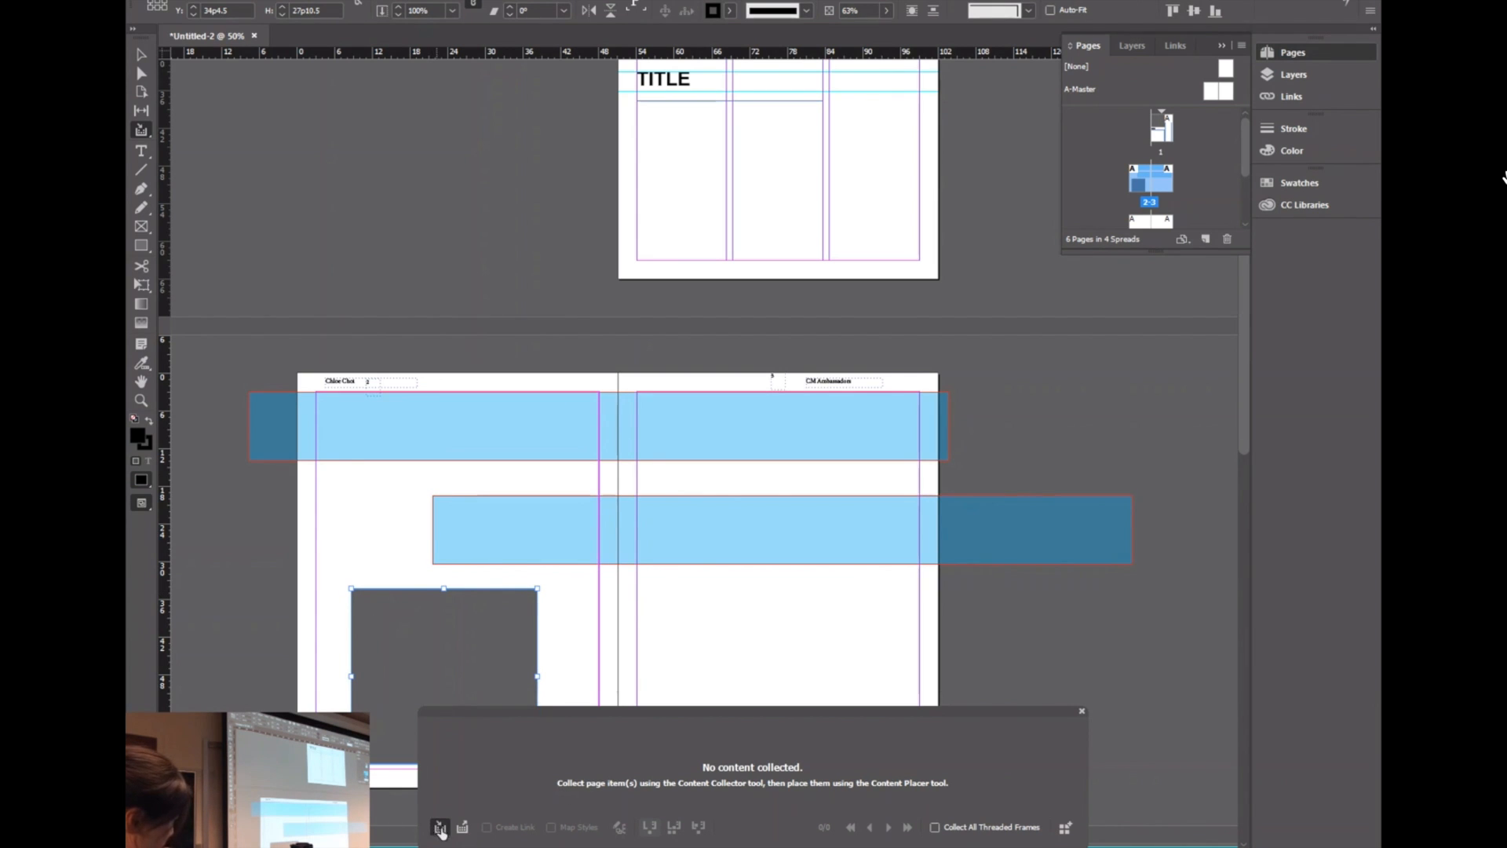
left_click(391, 426)
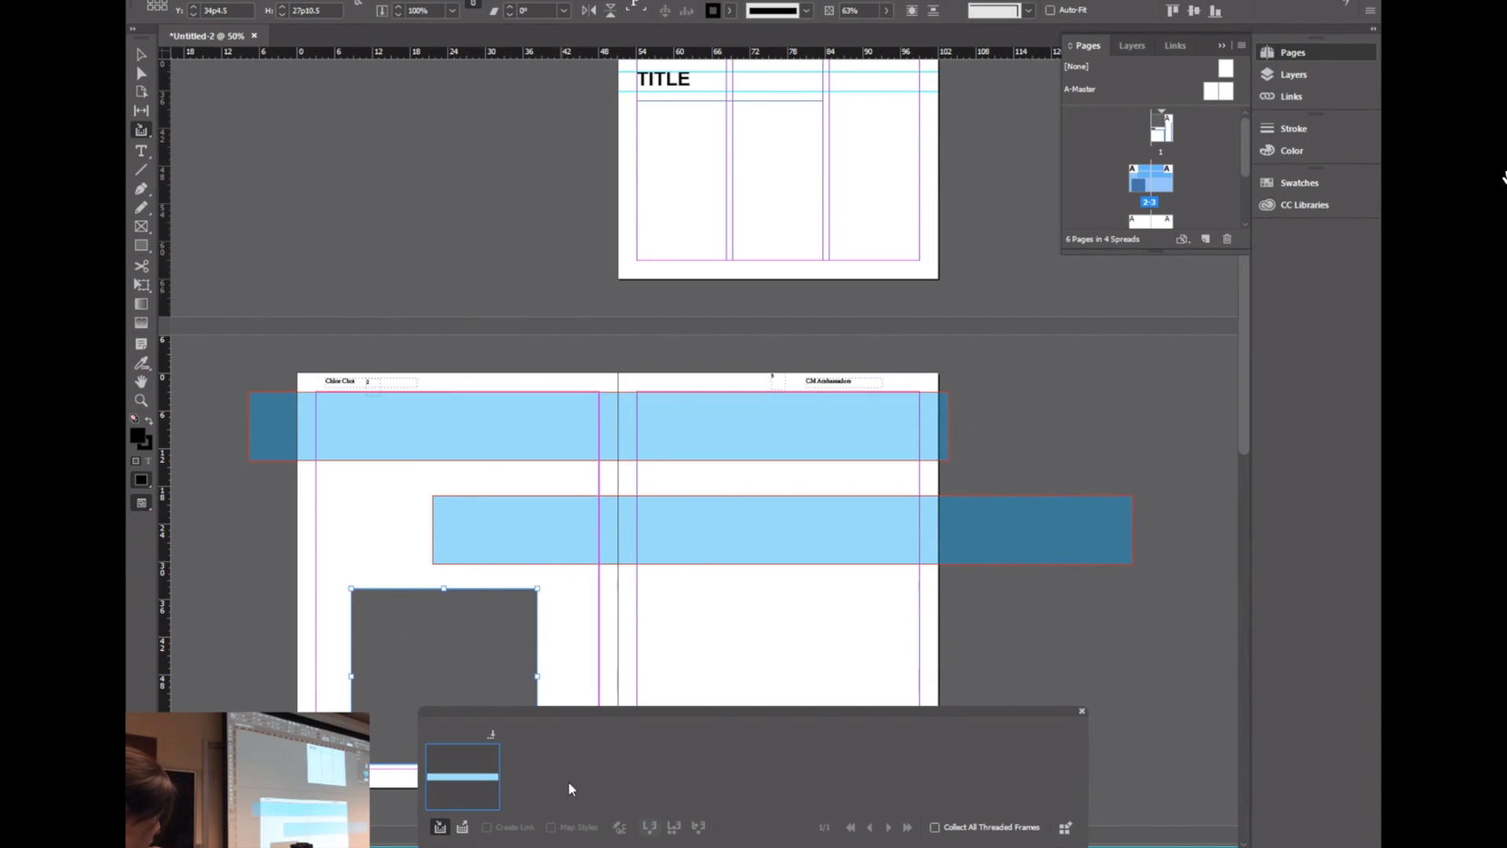
left_click(462, 826)
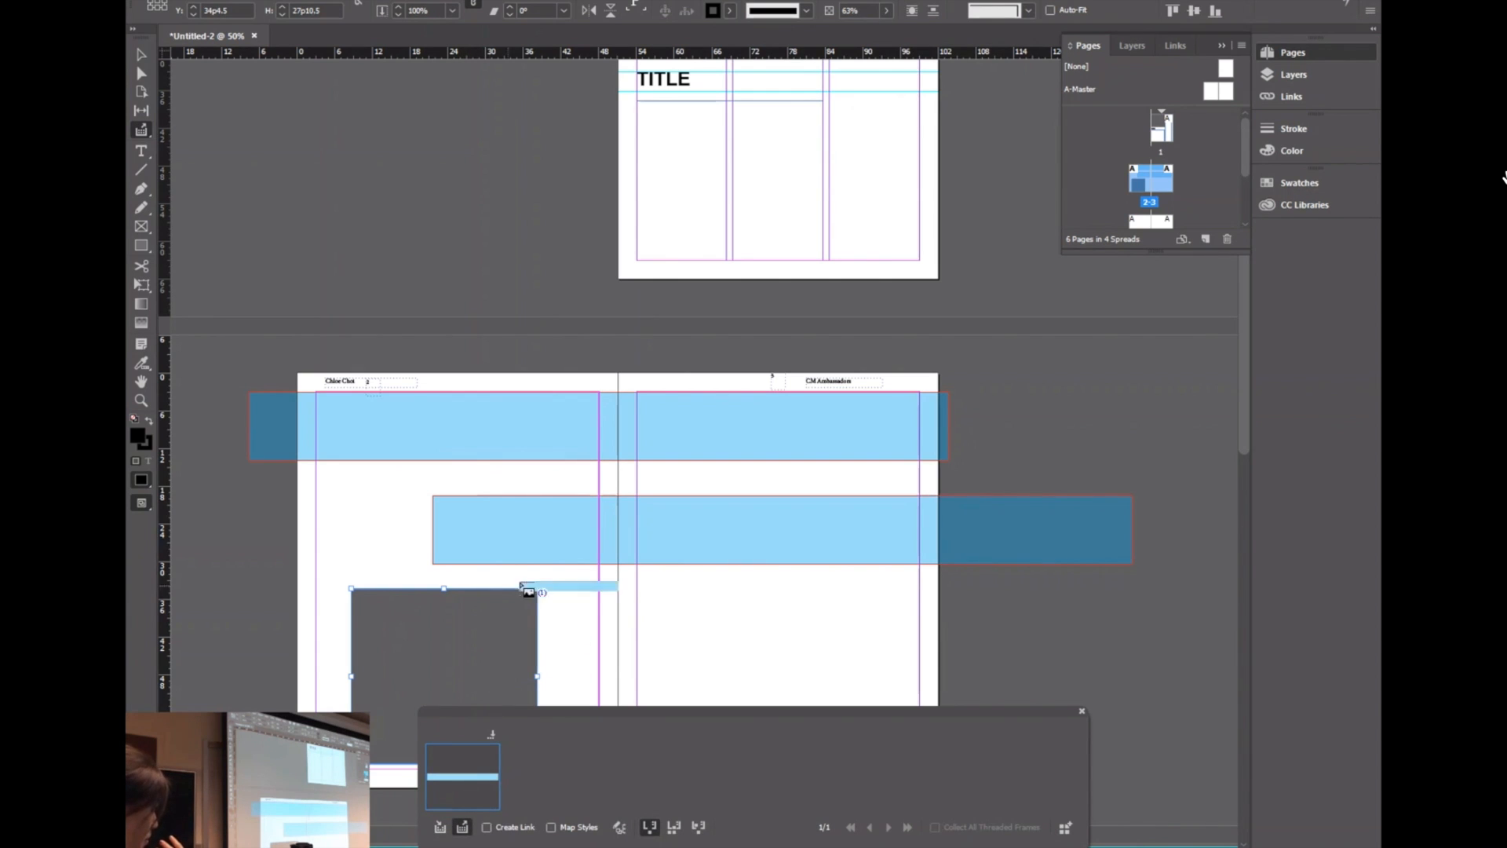
left_click(610, 609)
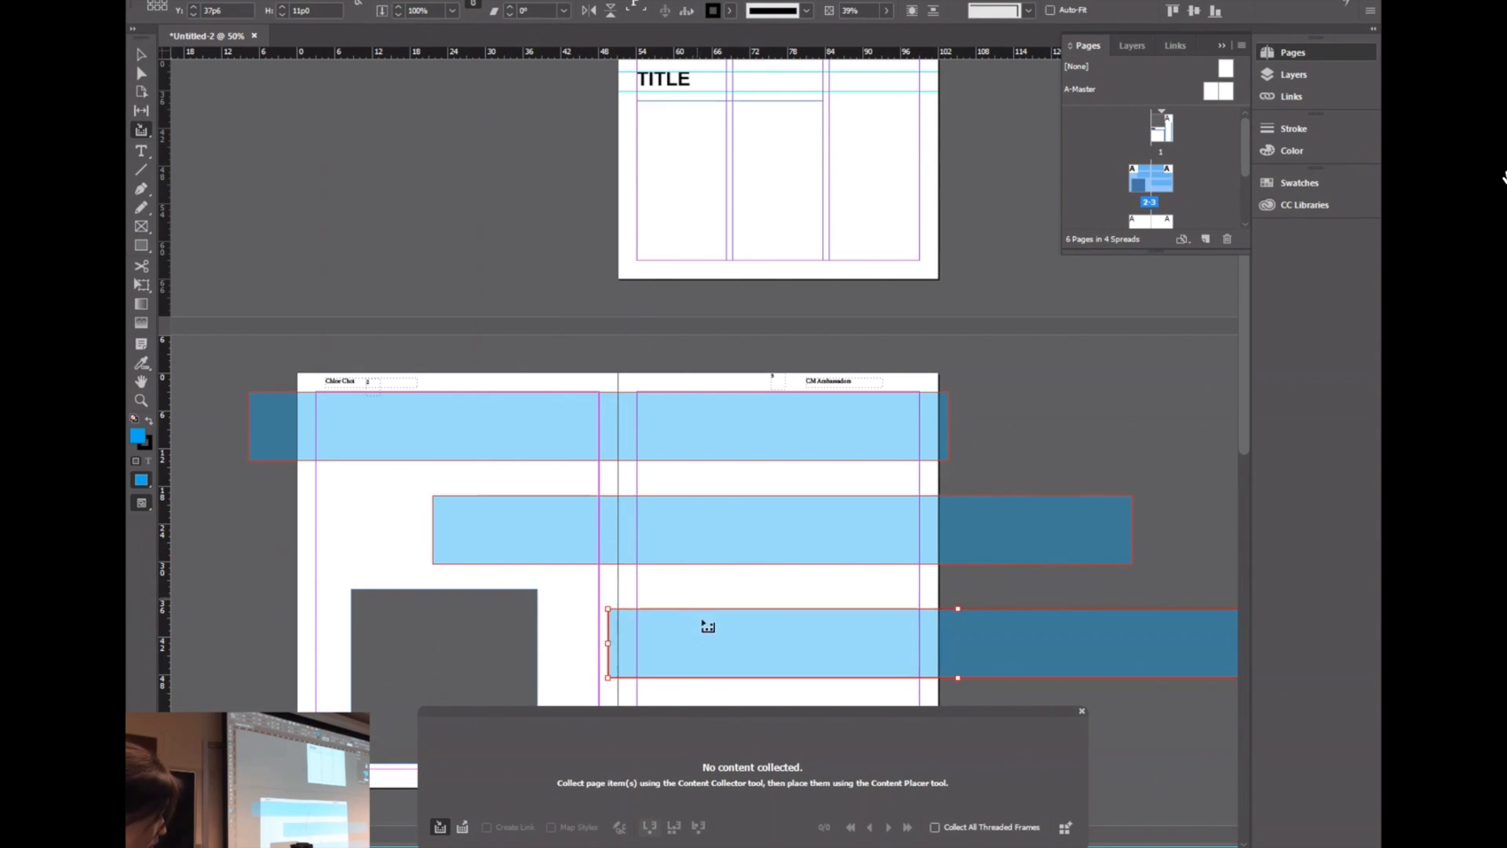
Step: Reduce the middle blue band to about half its height, shift it slightly up, and shorten it to page 3's right margin
key("v")
mouse_move(787, 528)
left_mouse_down()
mouse_move(773, 507)
mouse_move(771, 535)
mouse_move(771, 521)
left_mouse_up()
left_click(777, 545)
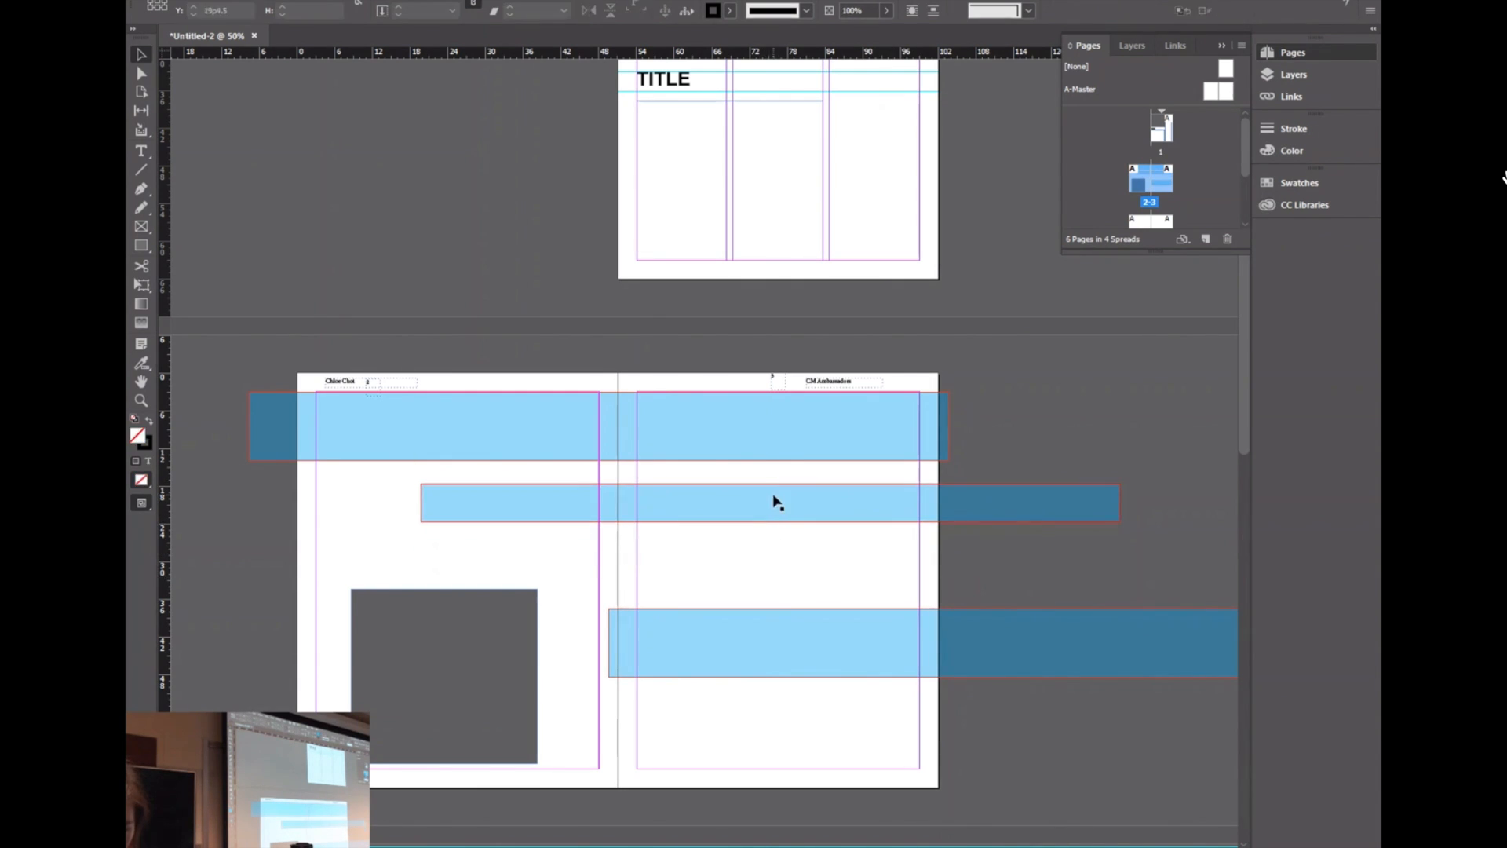
left_click(942, 518)
left_click_drag(1120, 503, 919, 502)
left_click(984, 436)
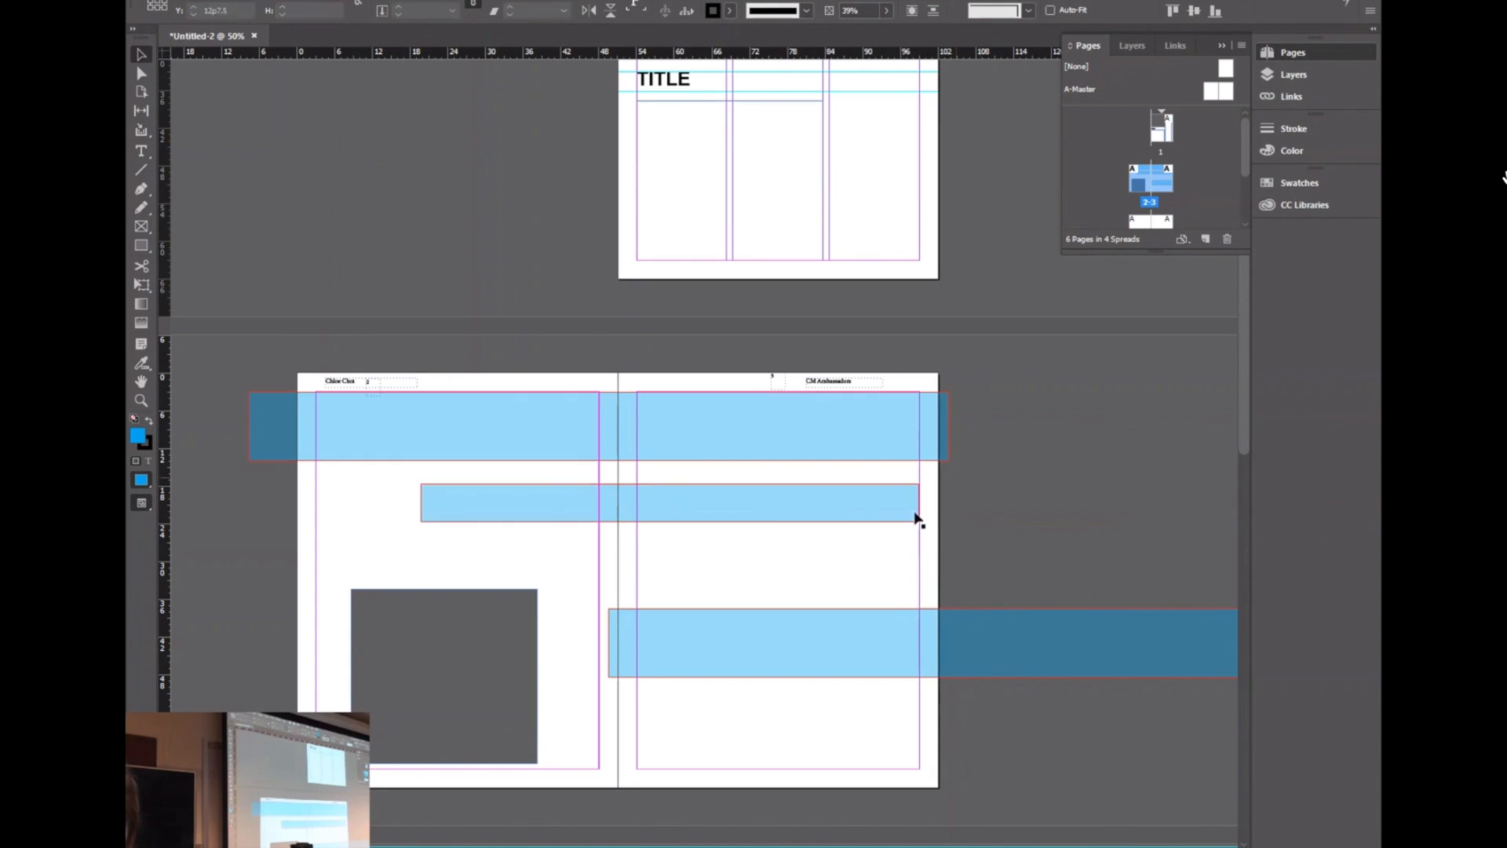
Step: Move the lowest blue band up to about Y 28p10.5 and reduce its height to about 5p6
left_click_drag(836, 631, 793, 585)
left_click_drag(904, 613, 832, 572)
left_click(857, 633)
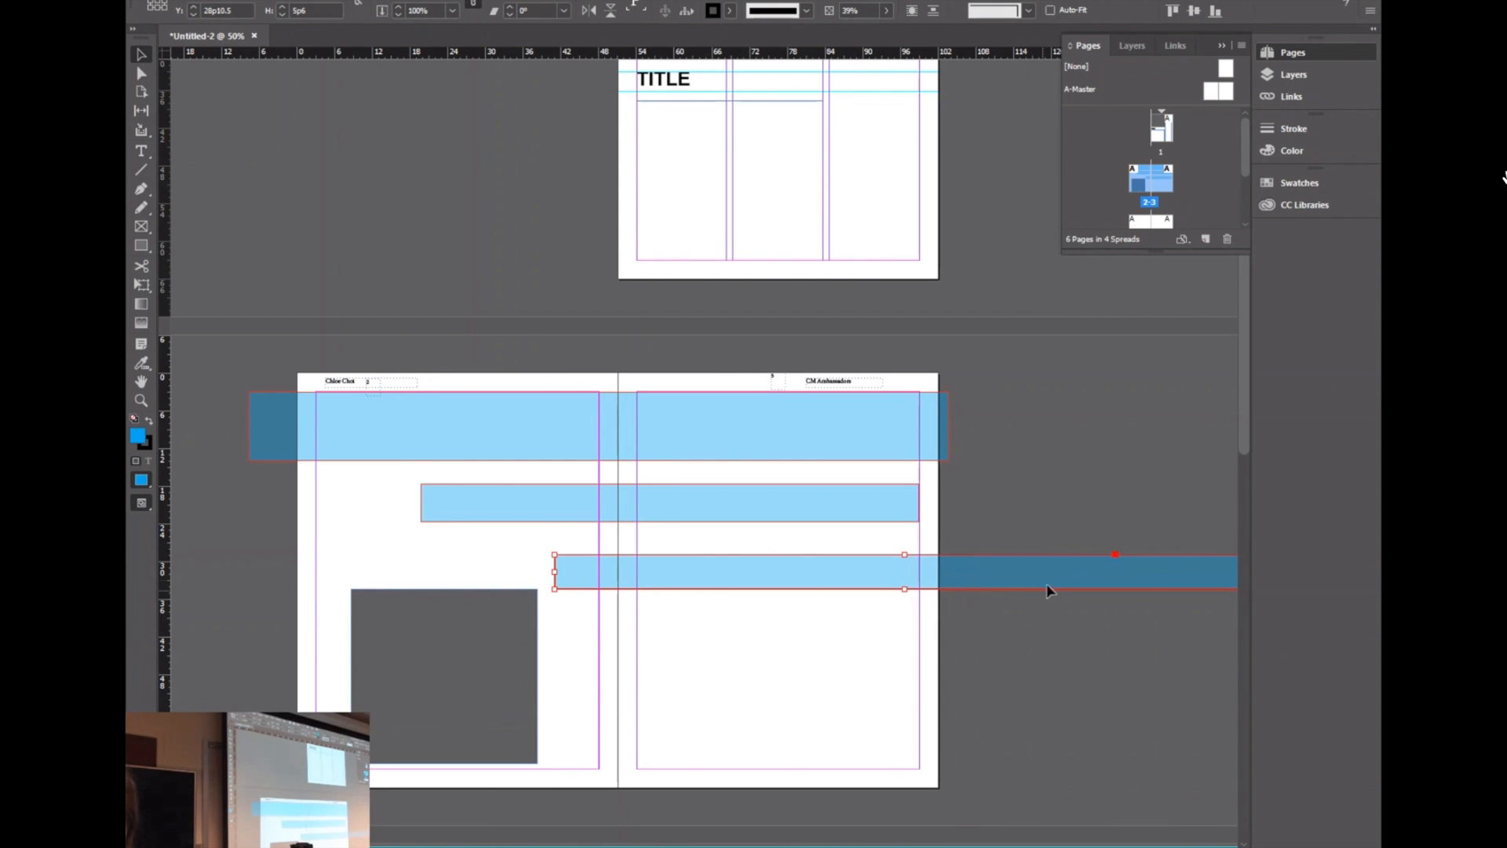
Step: Shorten the lowest blue band so its right edge meets page 3's right margin
scroll(1056, 580, "down", 2)
scroll(1052, 487, "up", 2)
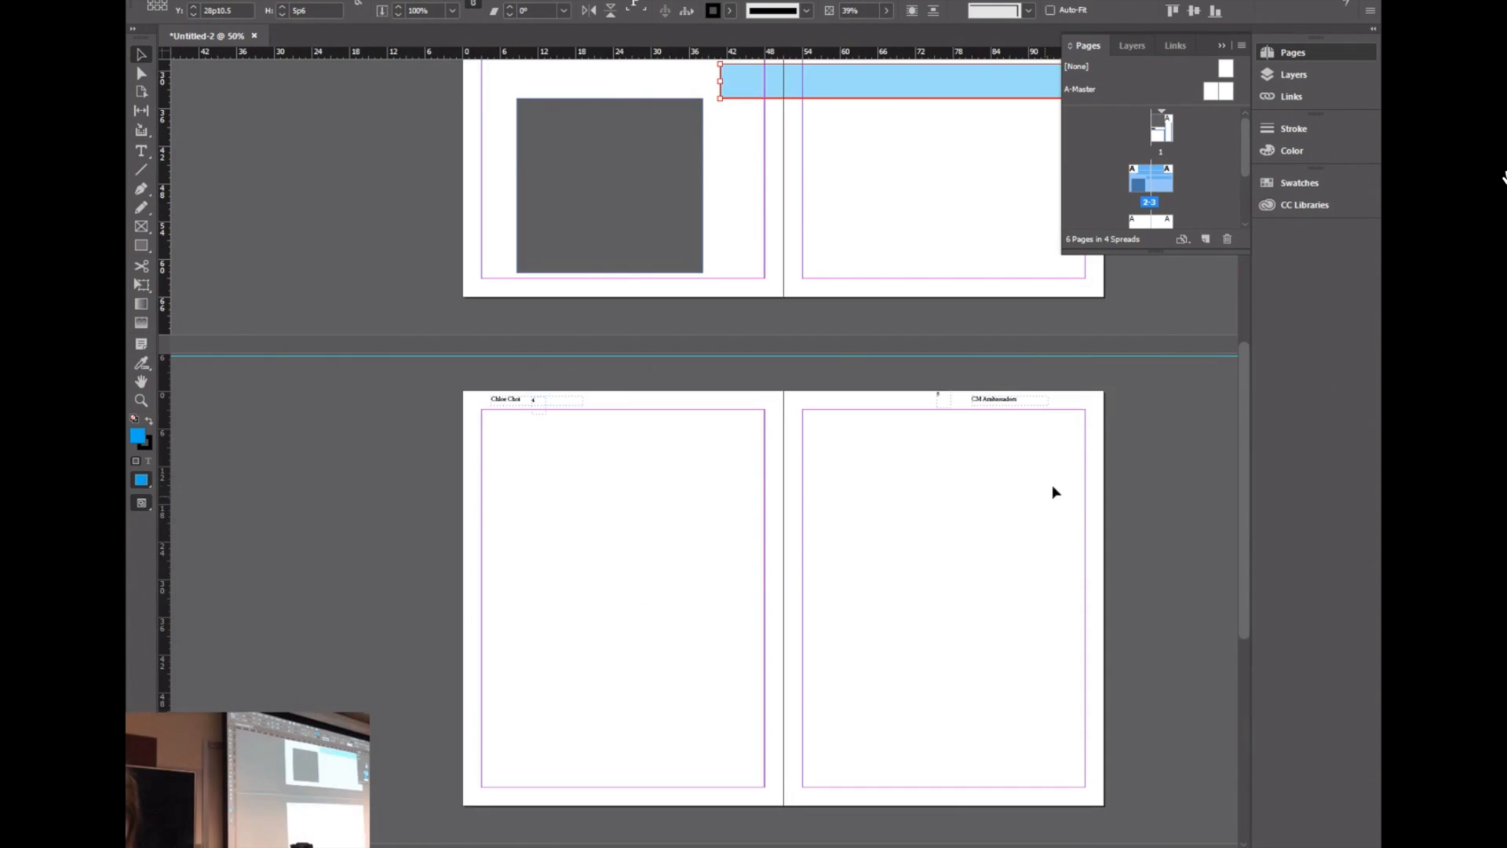
scroll(1066, 534, "up", 3)
scroll(1080, 563, "up", 2)
scroll(1080, 563, "right", 3)
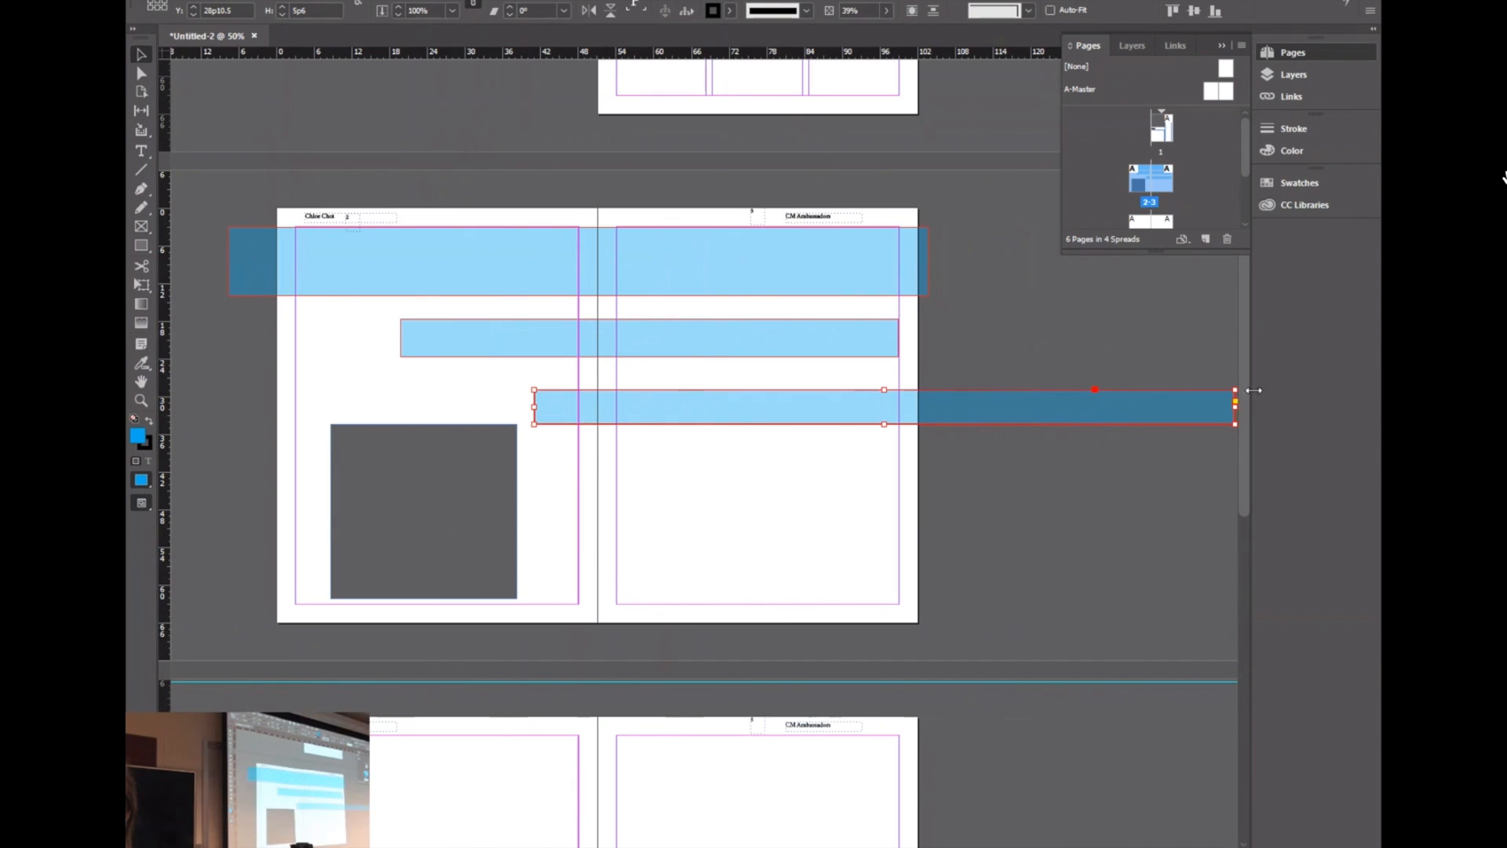
left_click_drag(1236, 408, 899, 407)
left_click(940, 402)
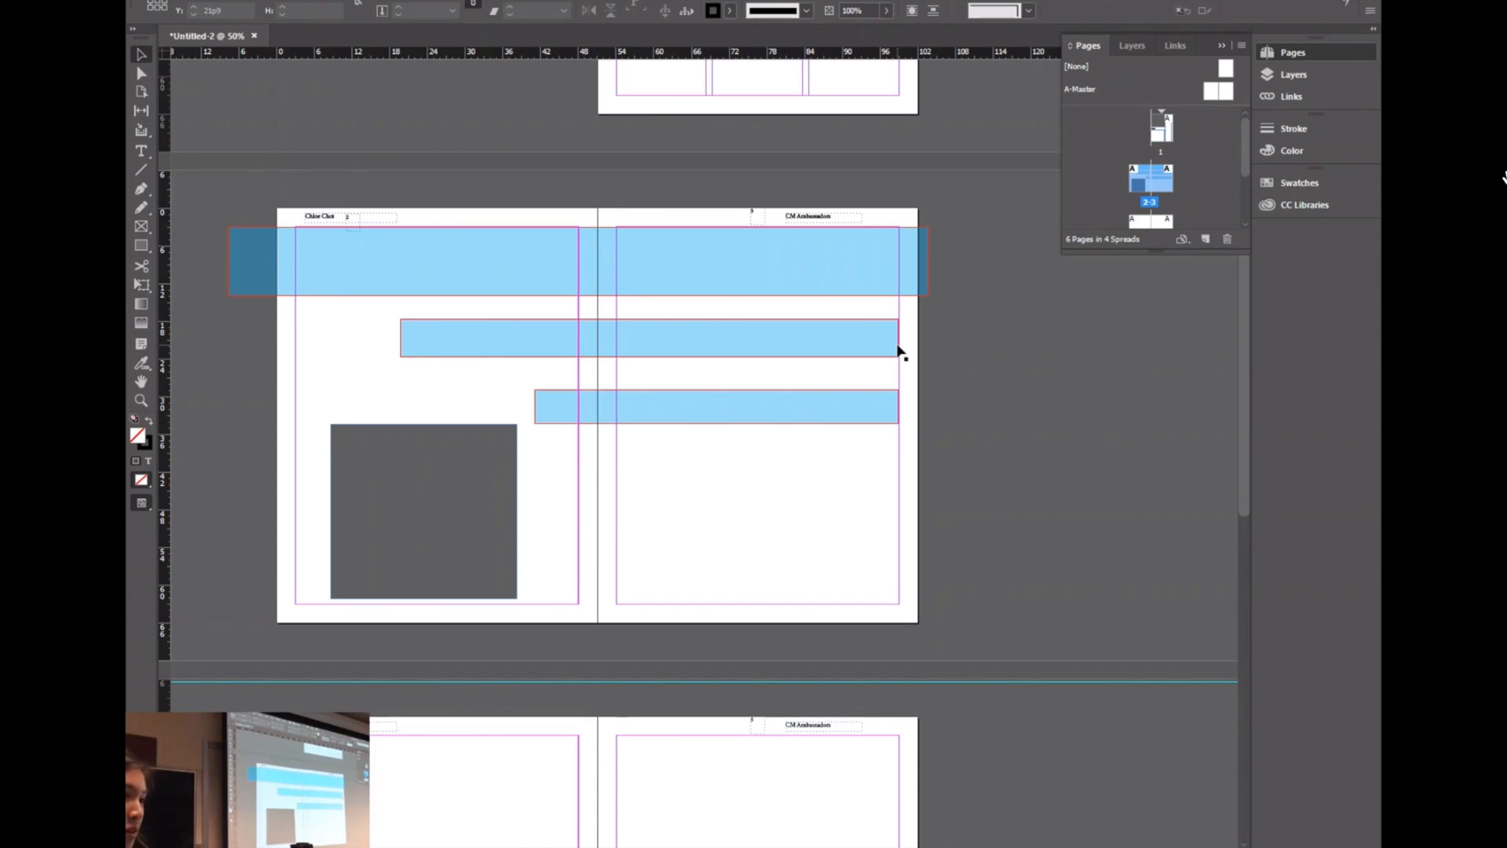
Step: Select the dark gray rectangle in the lower part of page 2
scroll(950, 350, "up", 4)
scroll(950, 363, "down", 1)
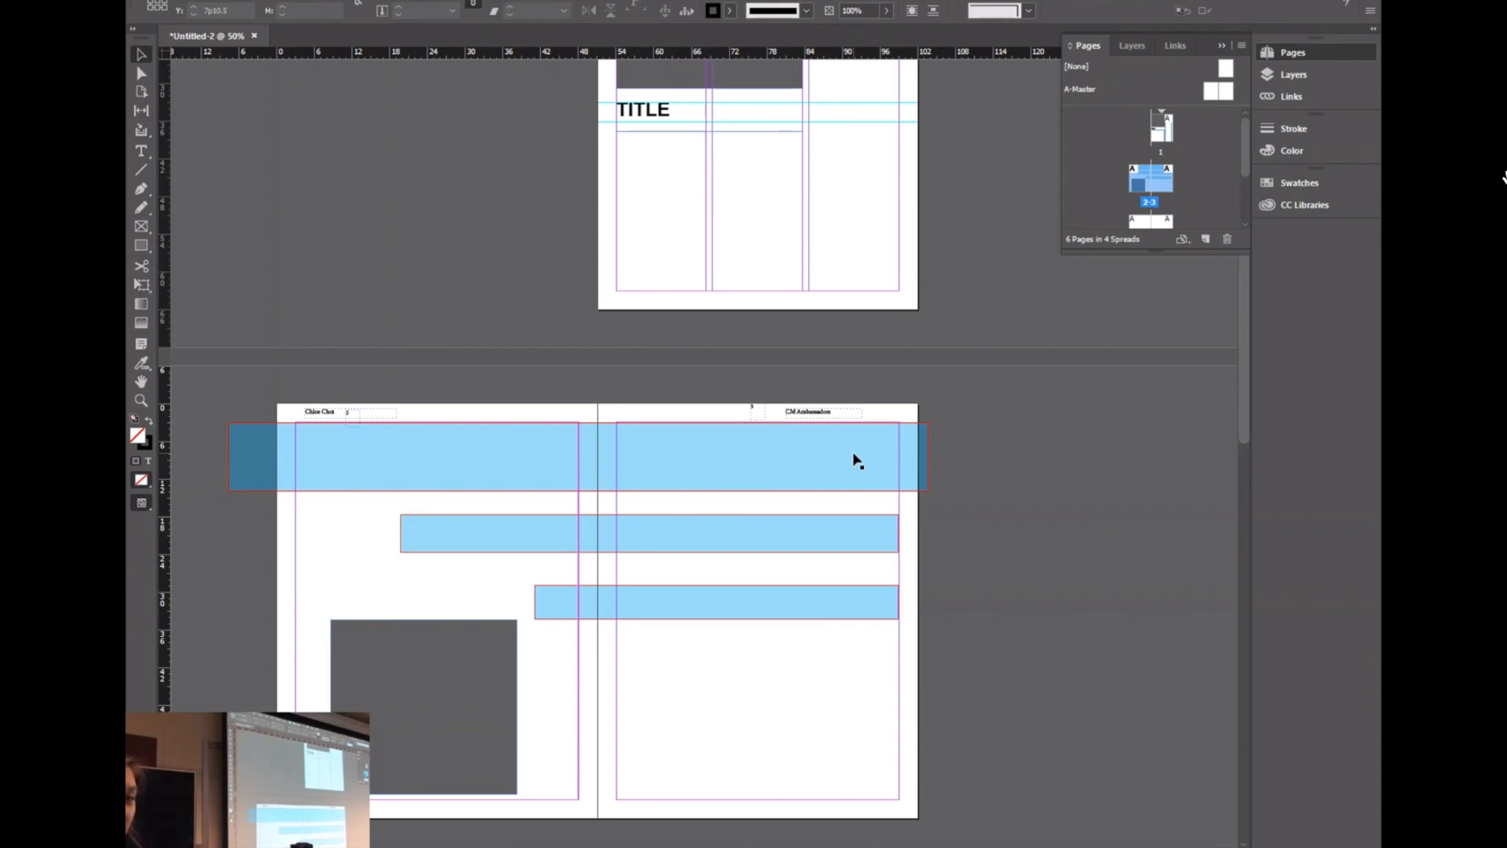
scroll(376, 397, "down", 5)
scroll(375, 407, "up", 3)
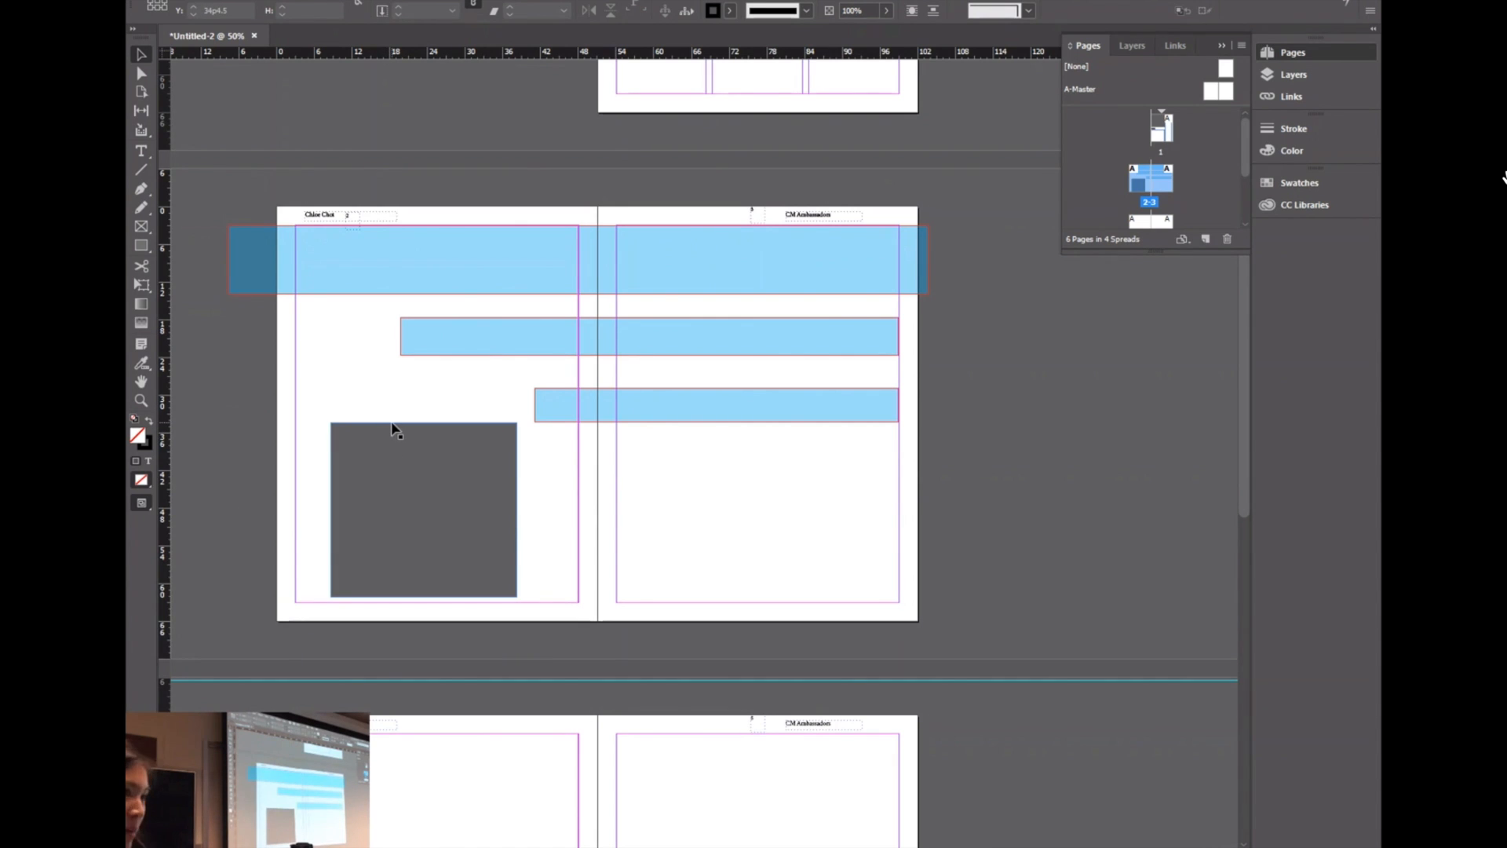
left_click(380, 467)
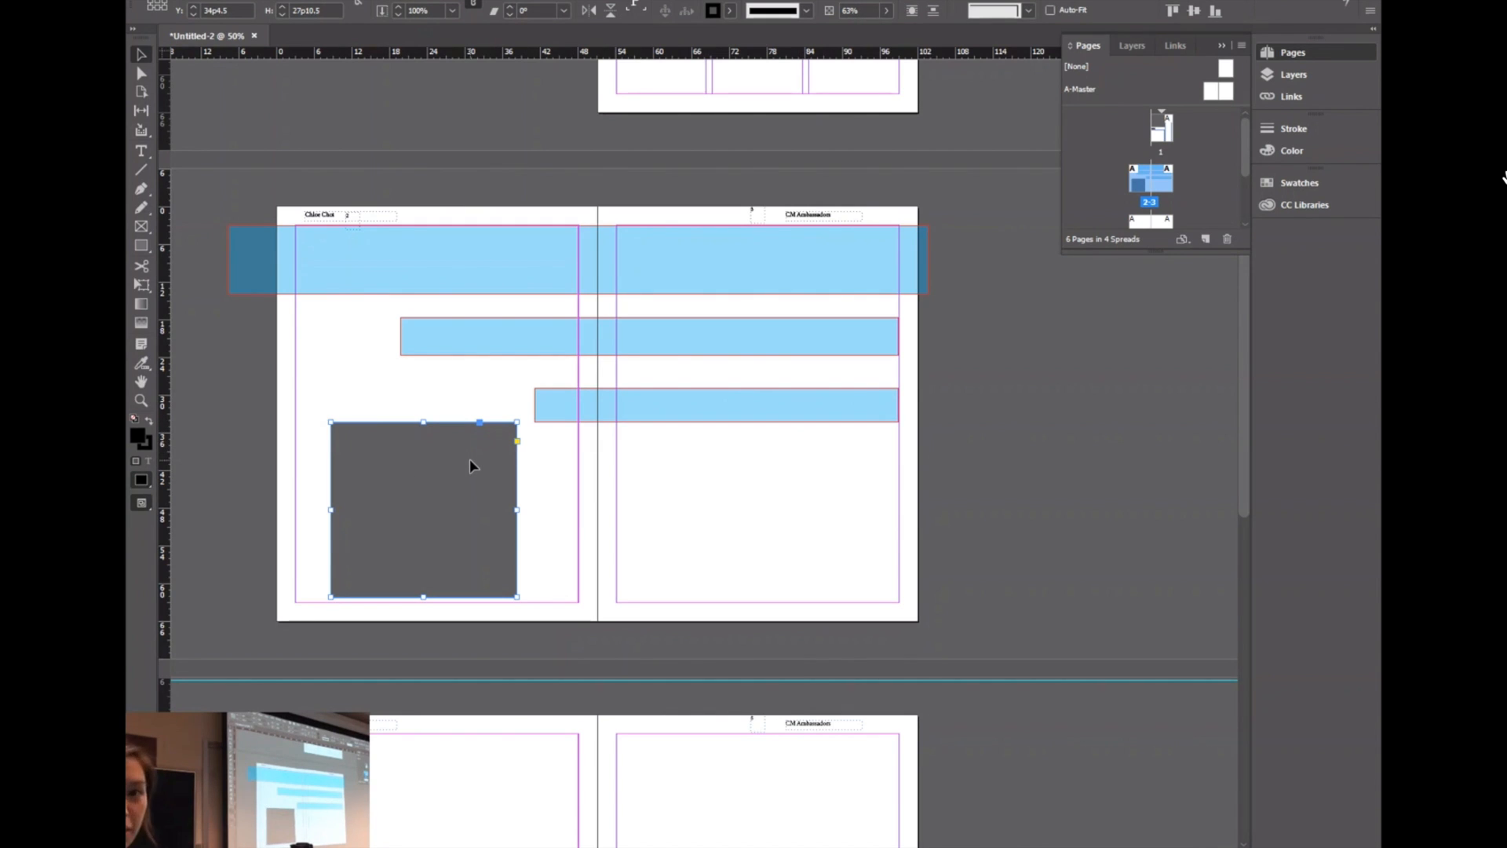
Step: Switch to Chrome and search Google Images for "cute dog"
key("alt+Tab")
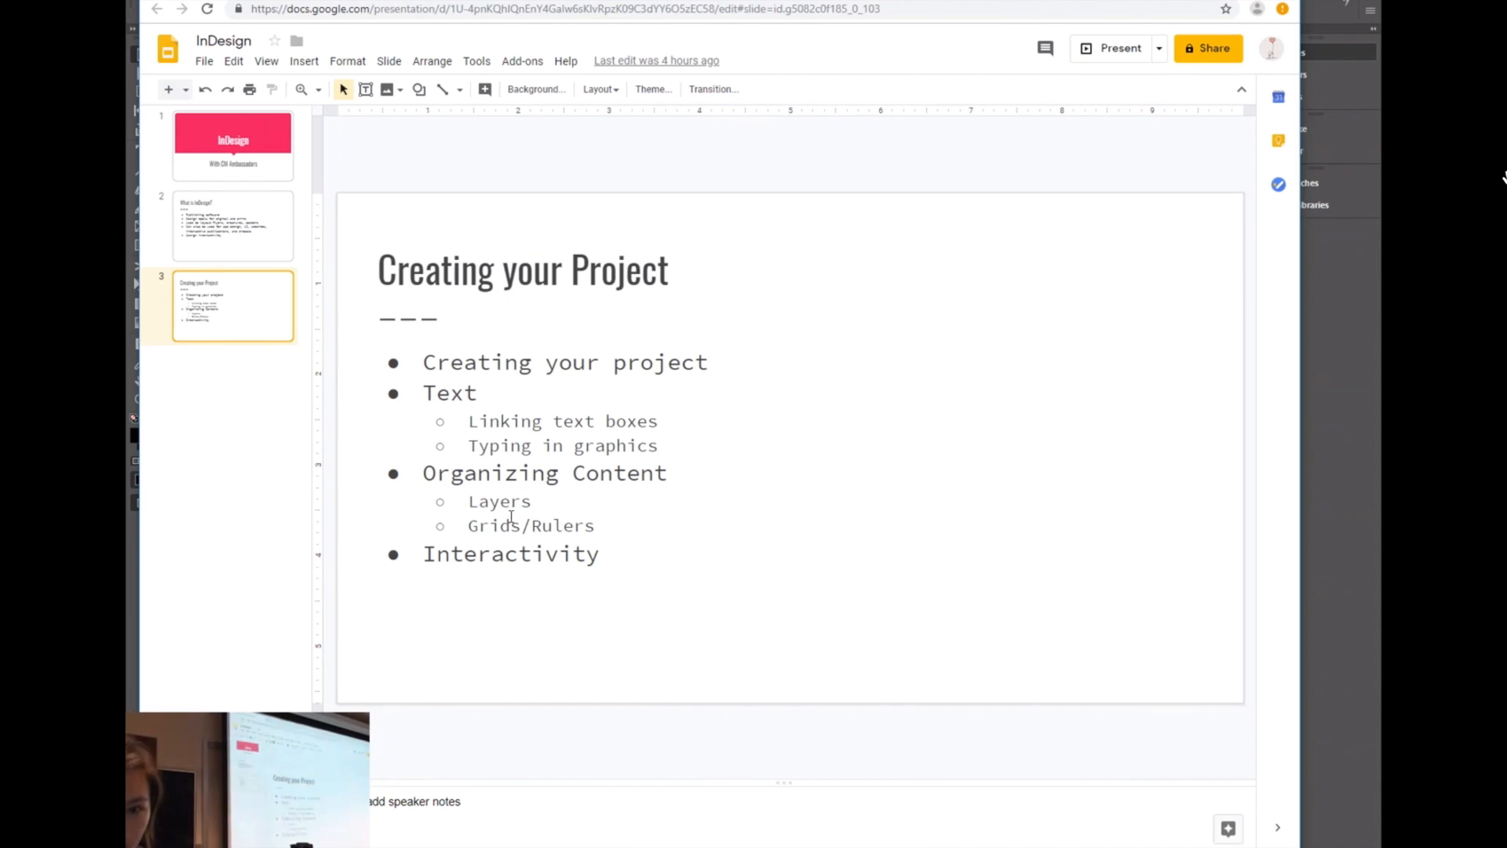
key("ctrl+t")
type("p")
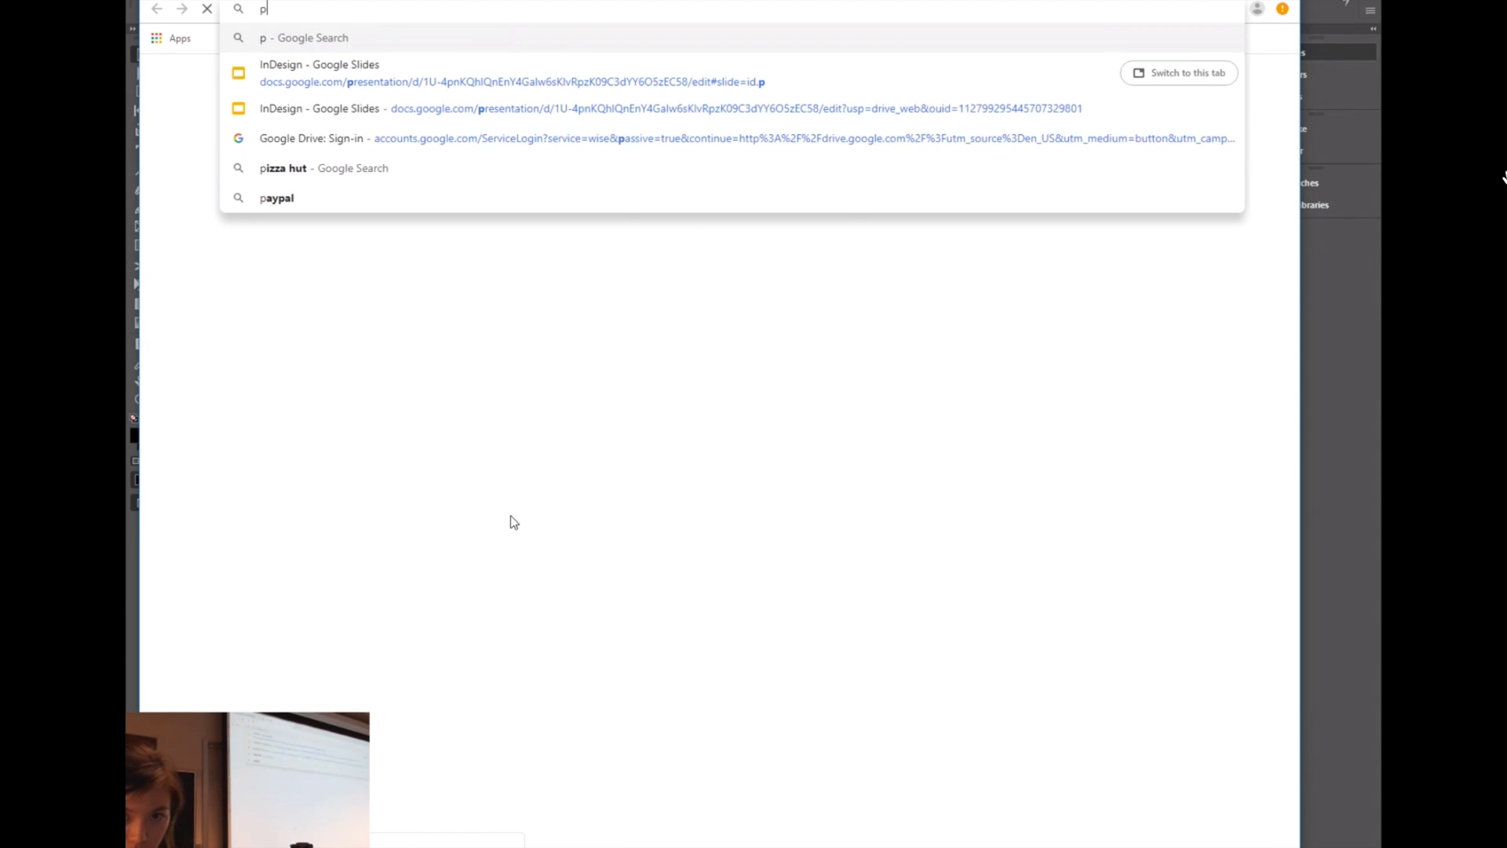
key("BackSpace")
type("cute dog")
key("Return")
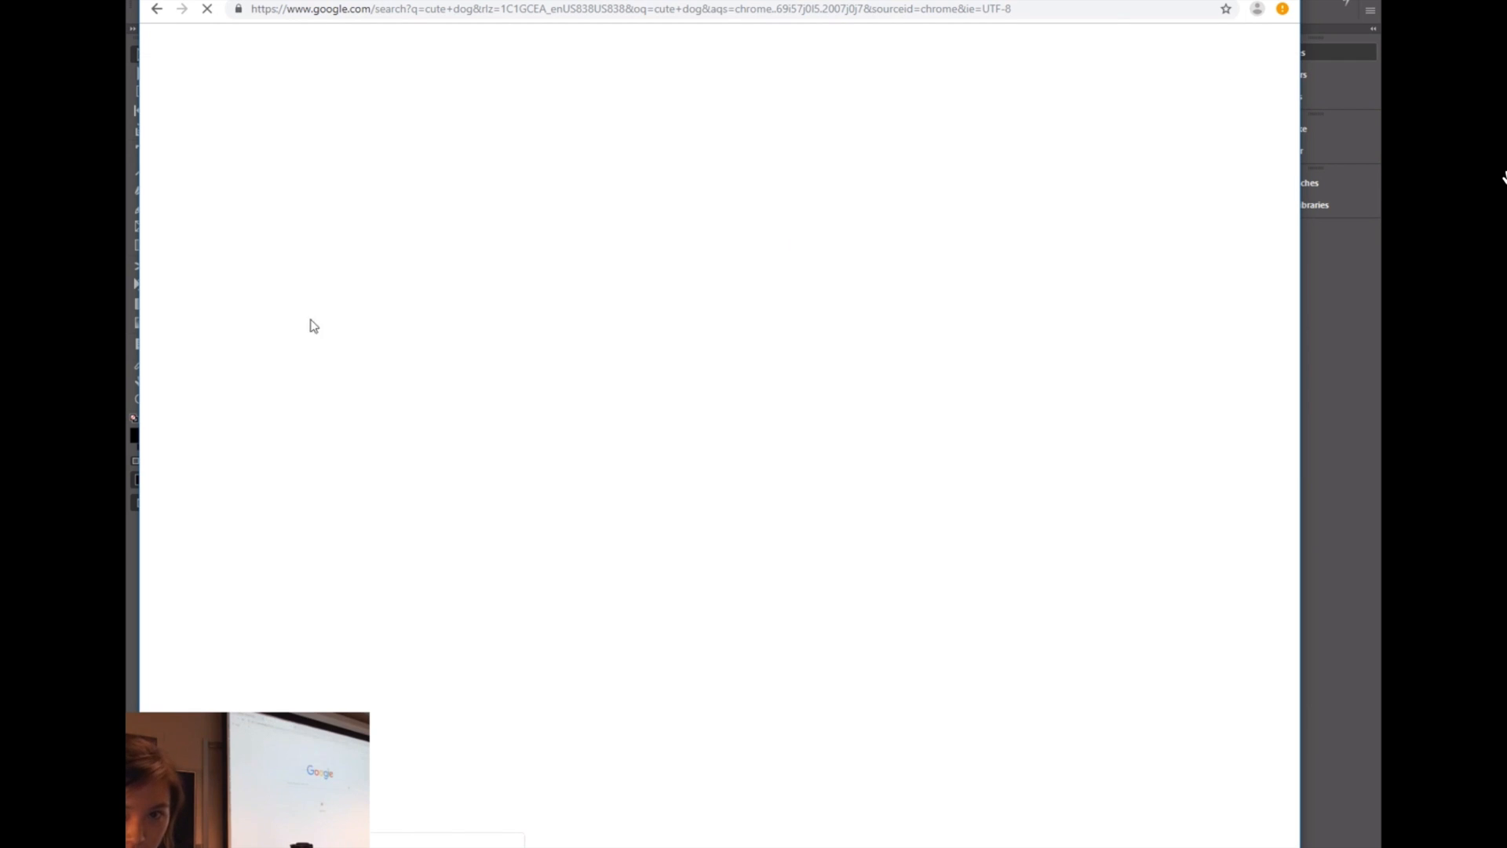
left_click(340, 104)
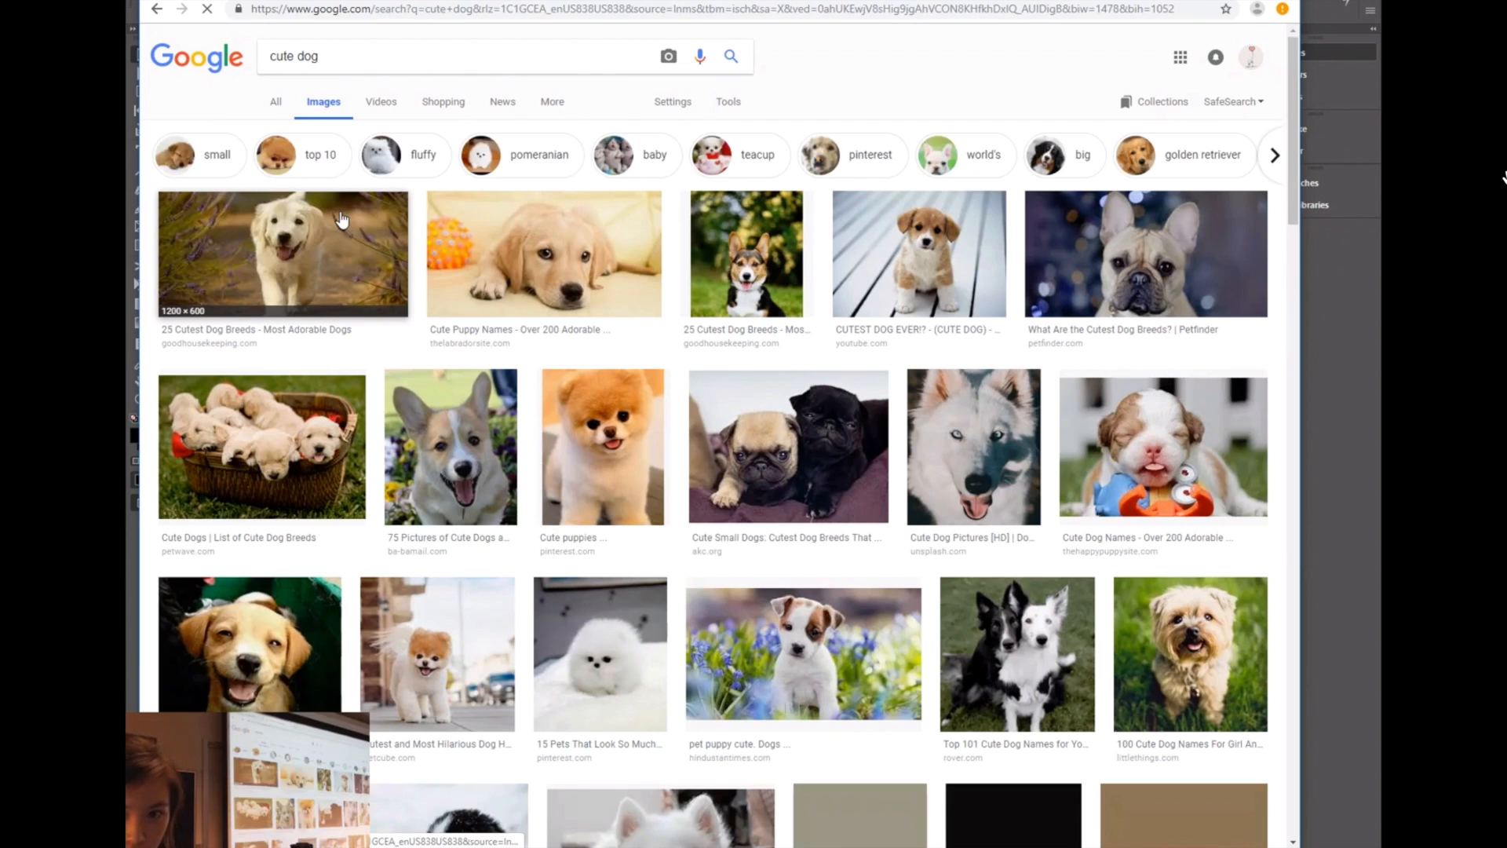
Step: Open the first result, the white puppy among lavender, and save the image to the computer
left_click(341, 220)
right_click(560, 459)
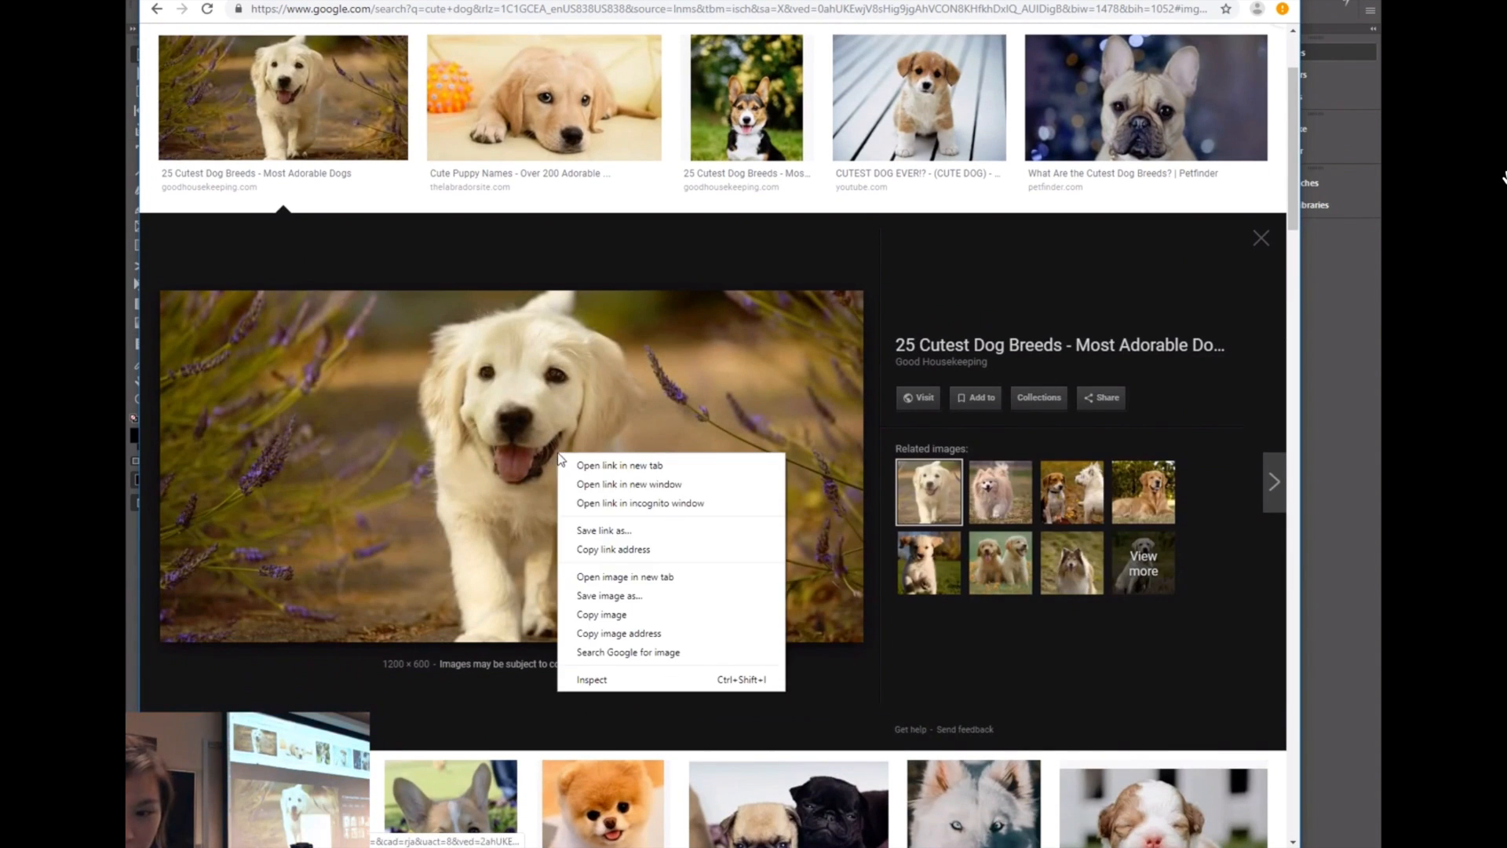
left_click(632, 593)
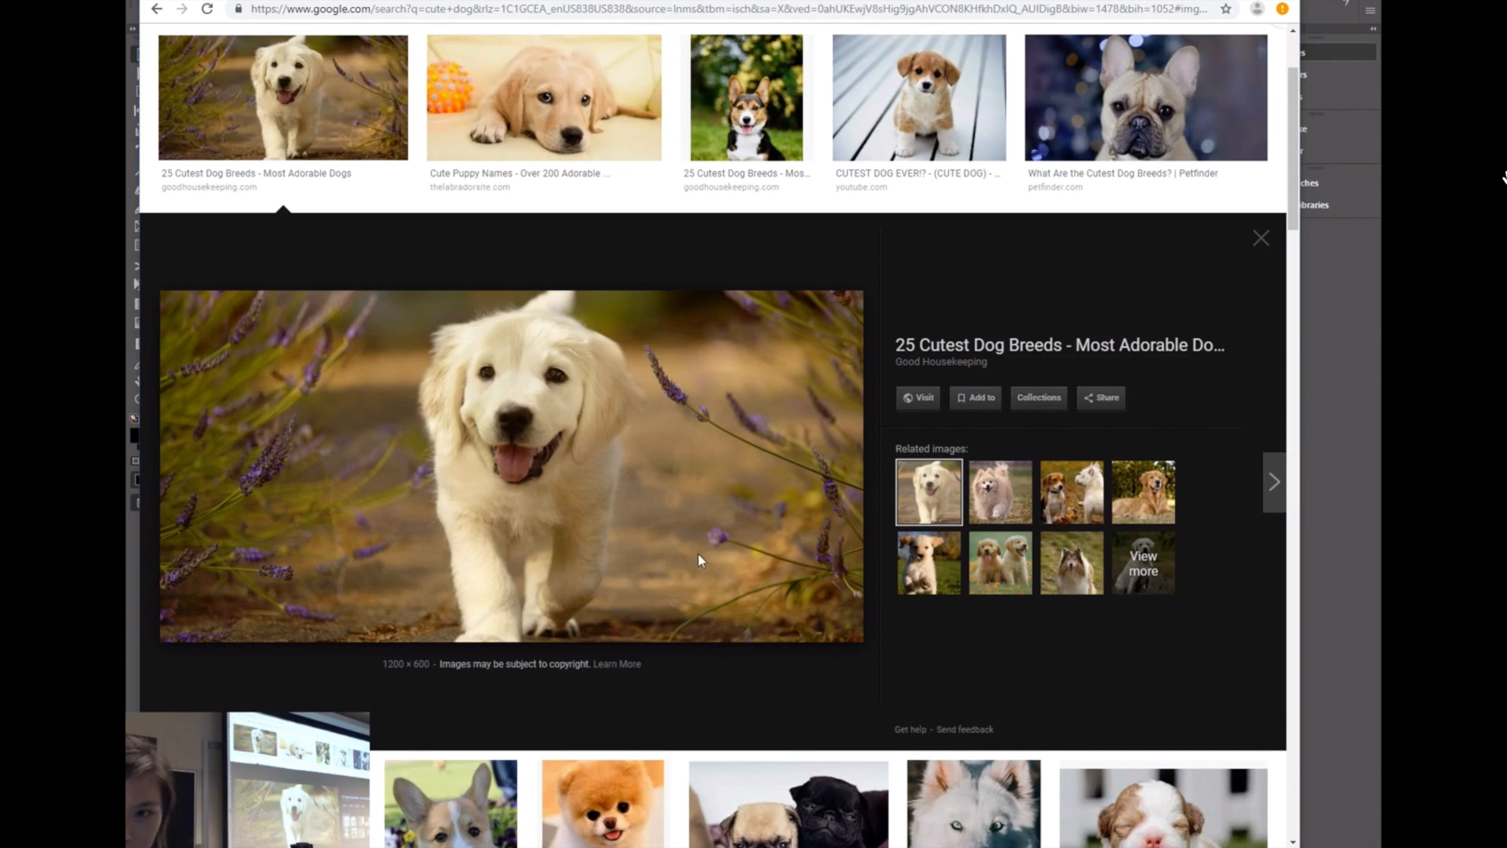
left_click(628, 401)
Step: Place the downloaded puppy image into the dark gray rectangle on page 2 of the InDesign document
left_click_drag(750, 0, 1305, 4)
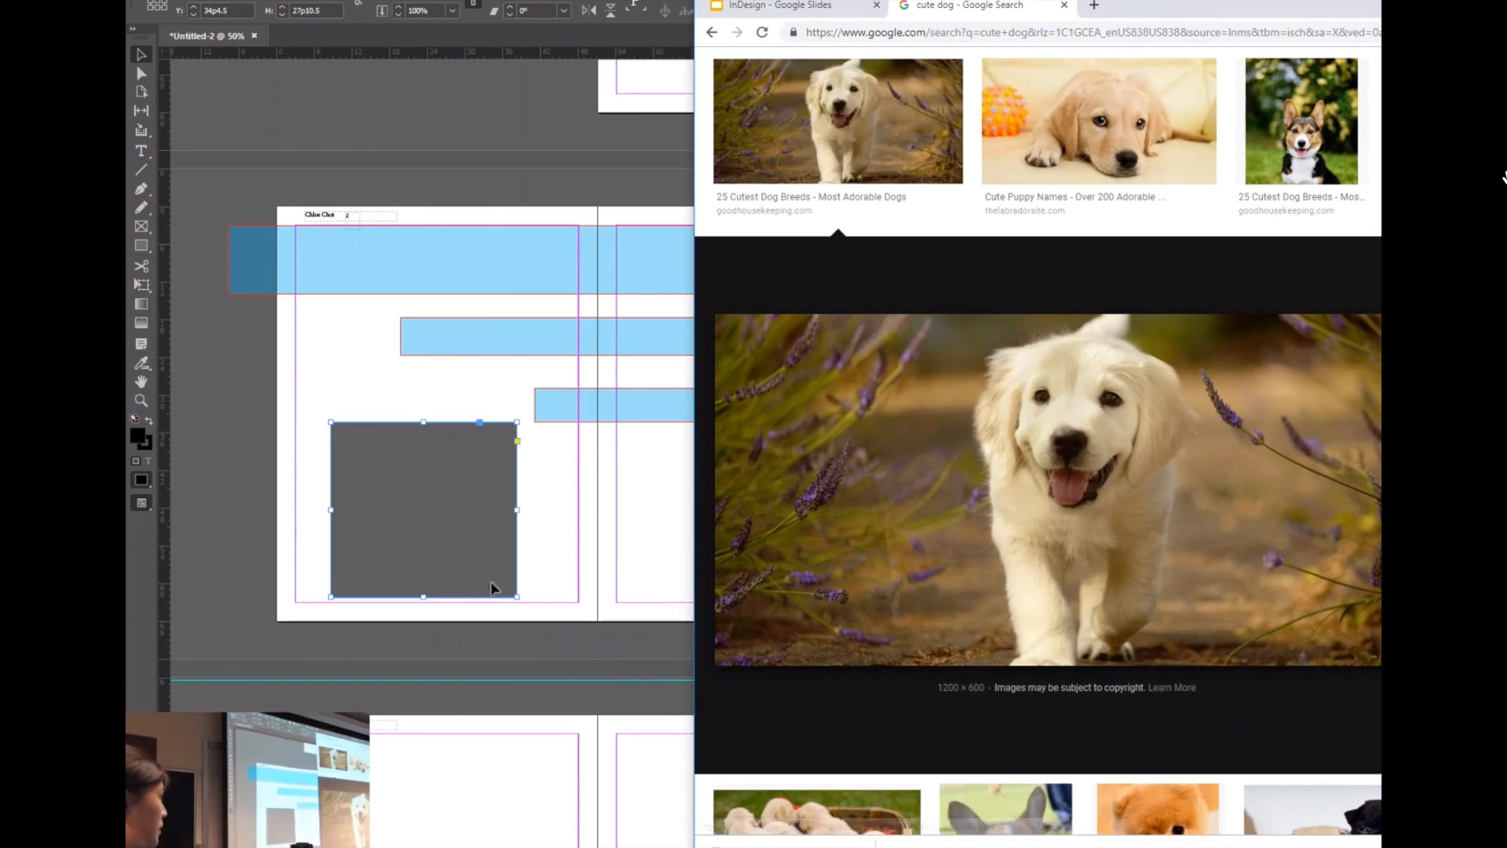
left_click_drag(746, 844, 465, 529)
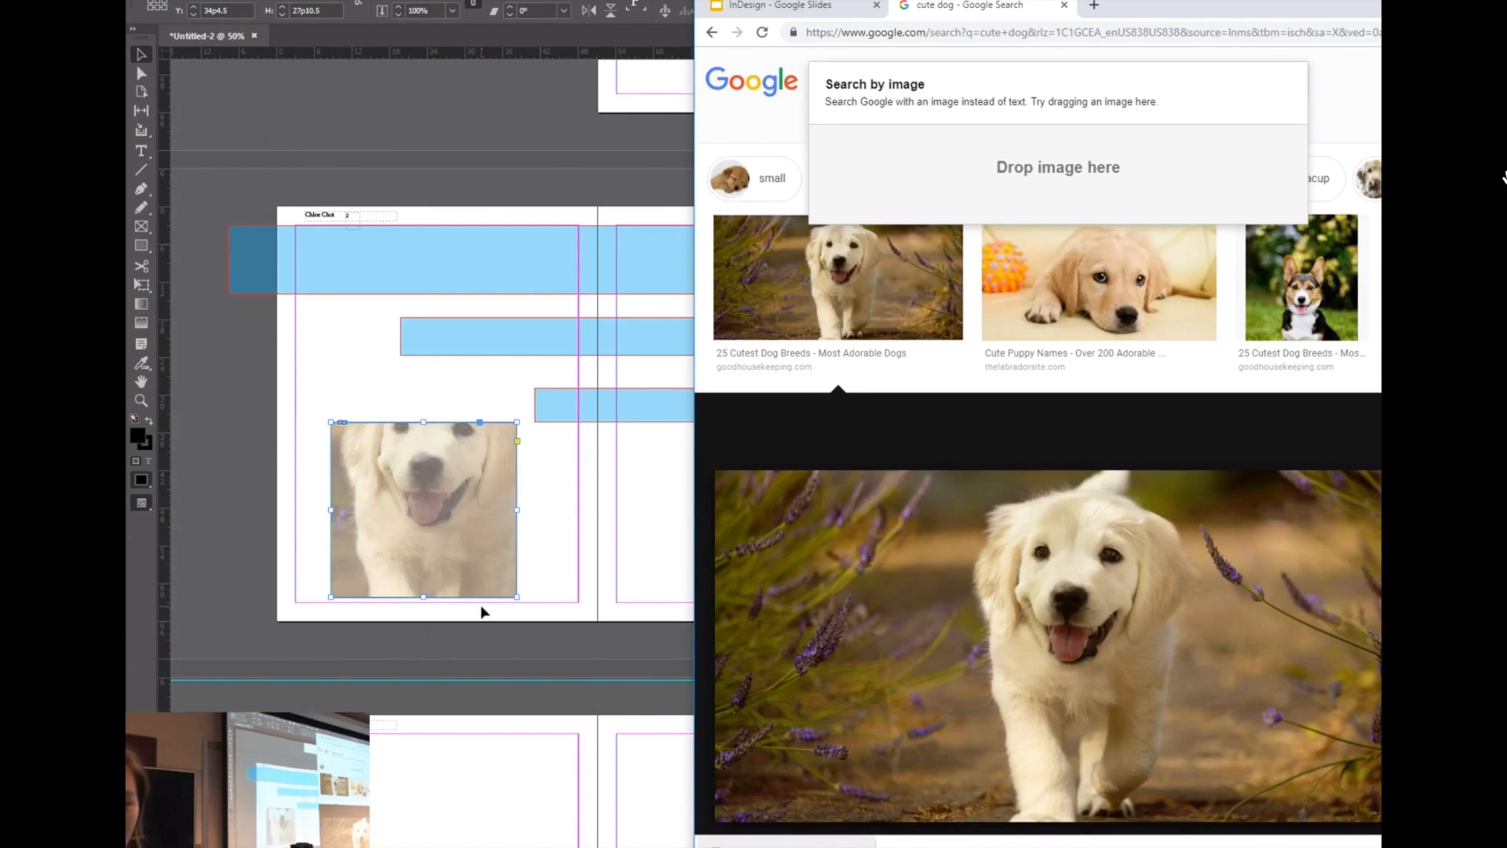
left_click(481, 529)
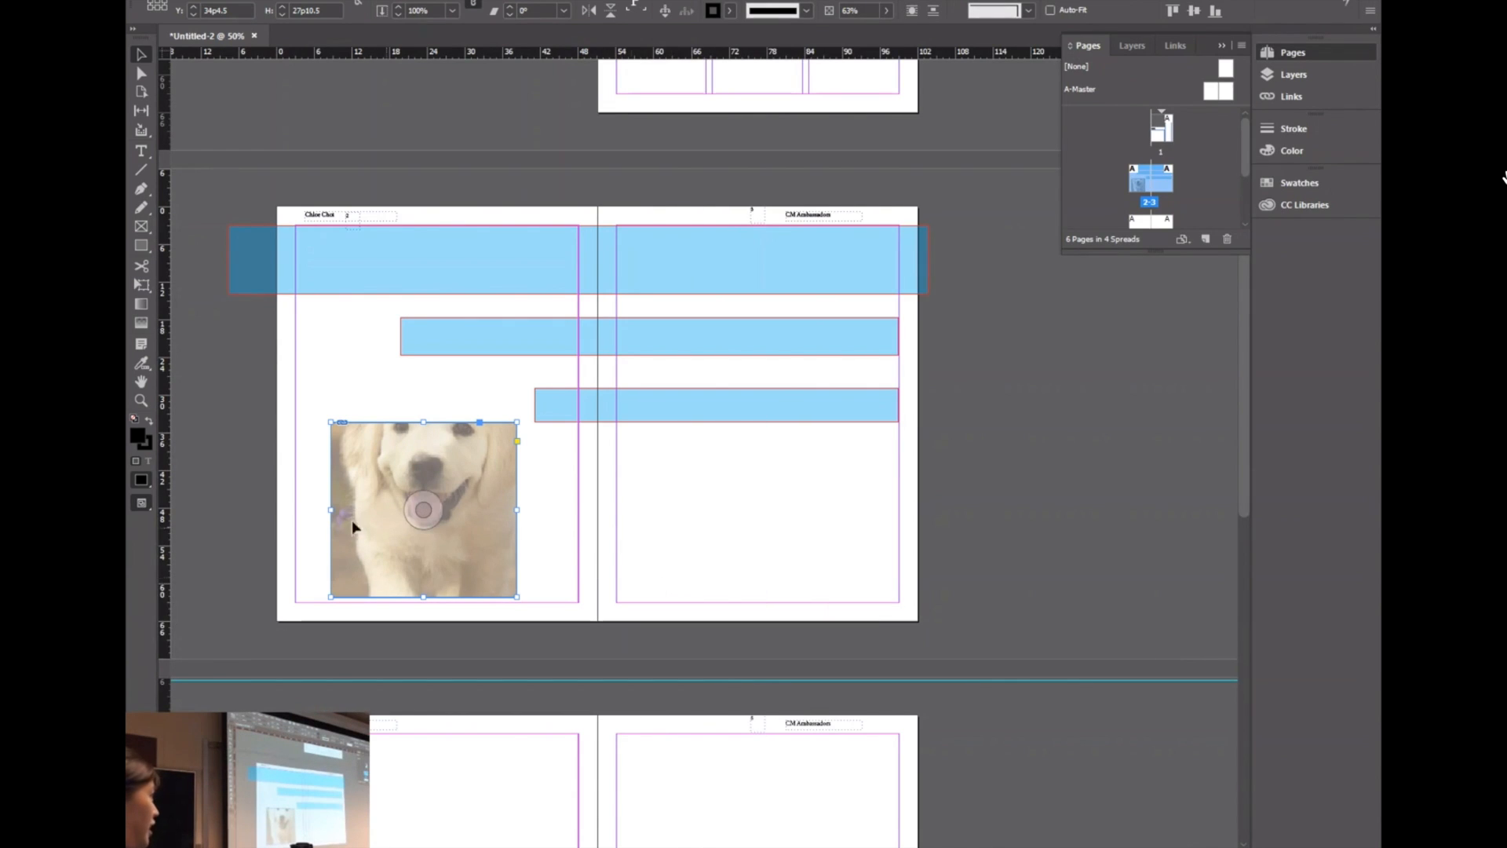
Step: Scale the puppy image down inside its frame on page 2 and reposition it so the dog's whole face and chest fill the frame
left_click(431, 510)
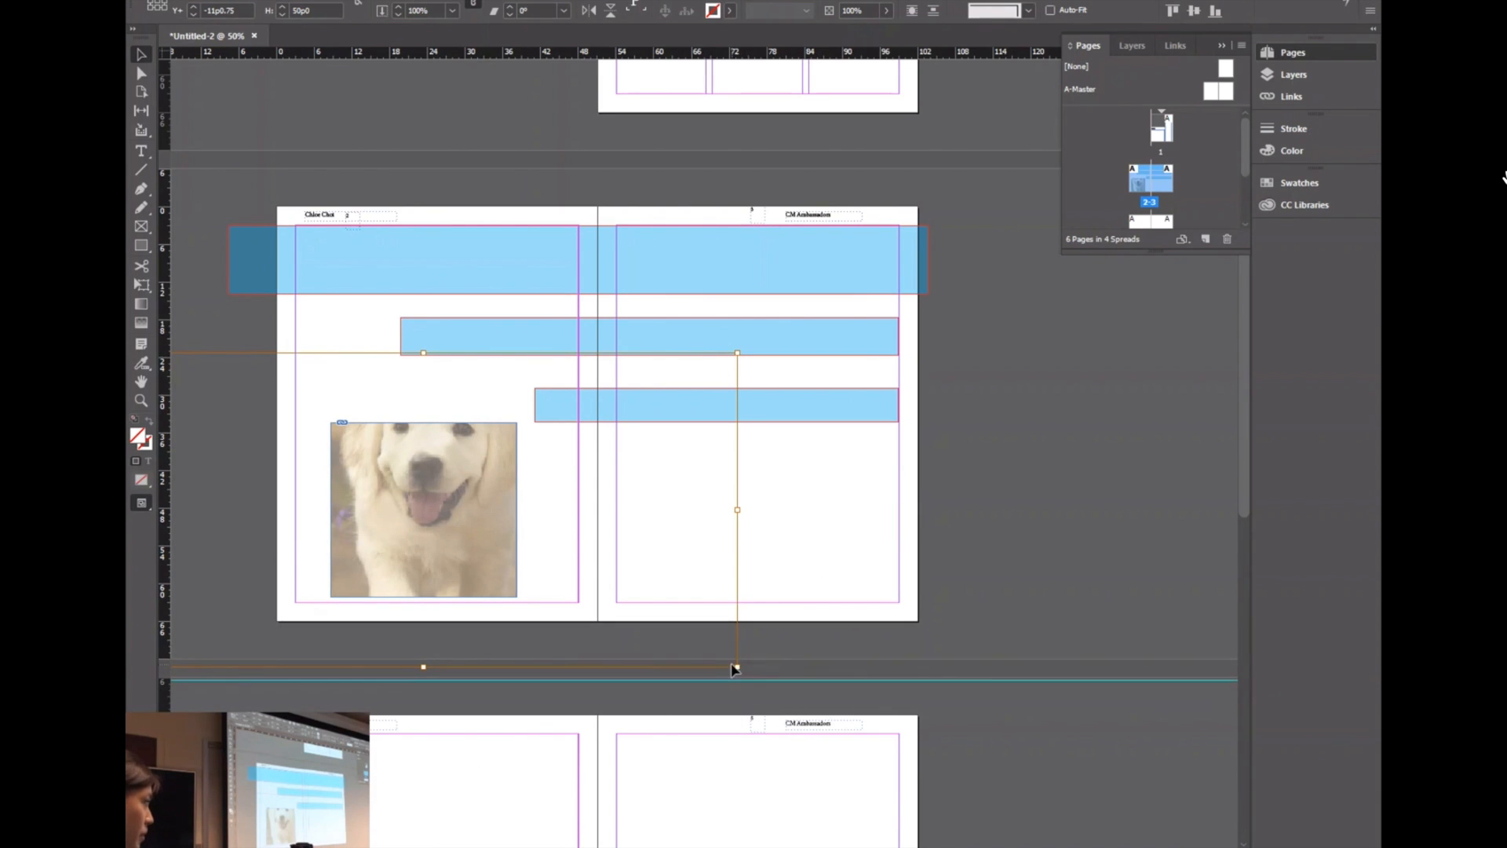
left_click_drag(737, 666, 531, 563)
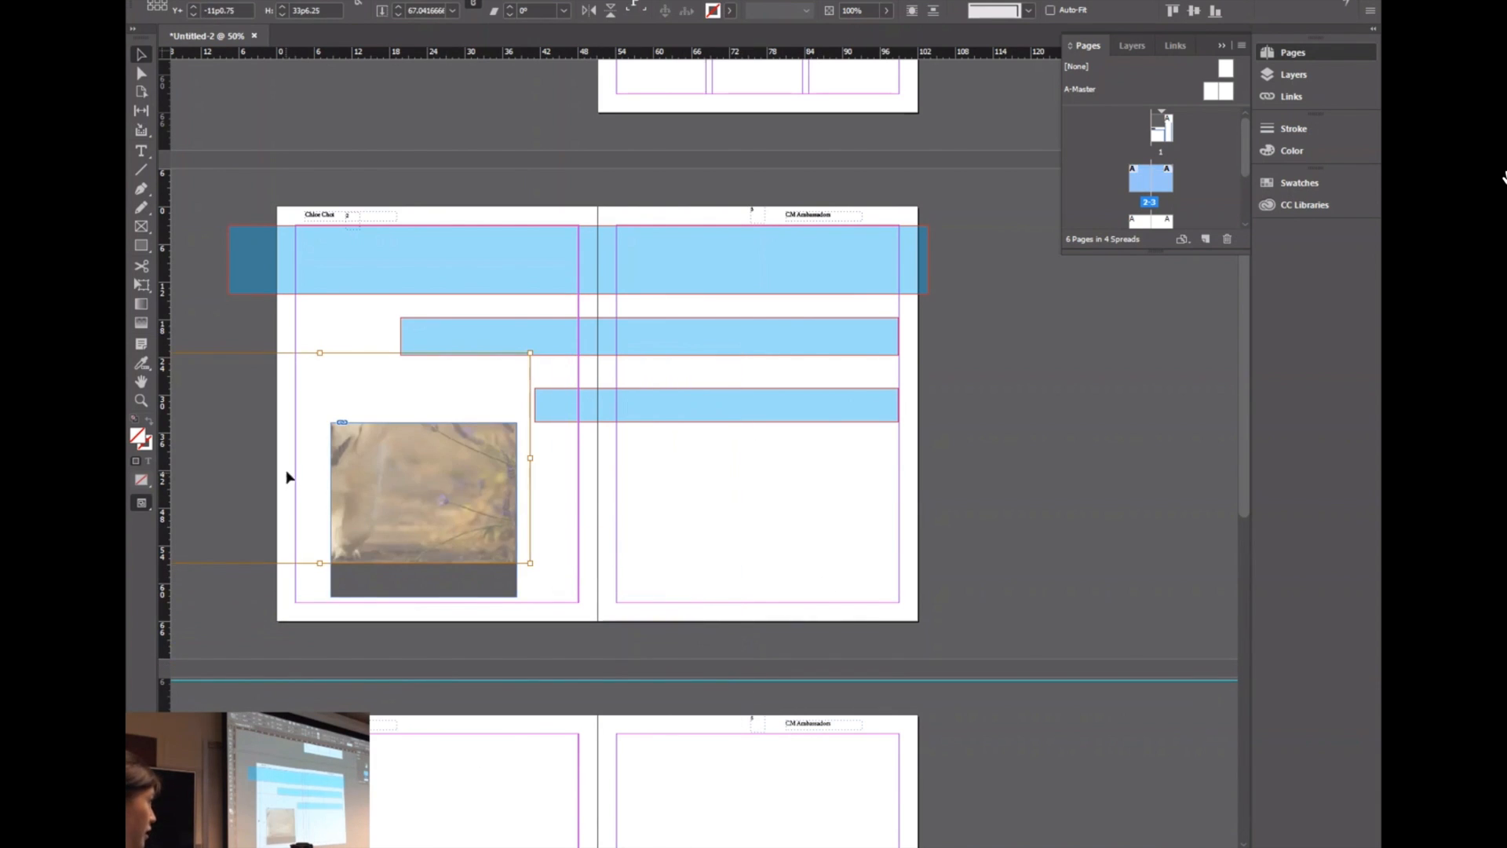
left_click(289, 474)
left_click(418, 494)
left_click(459, 516)
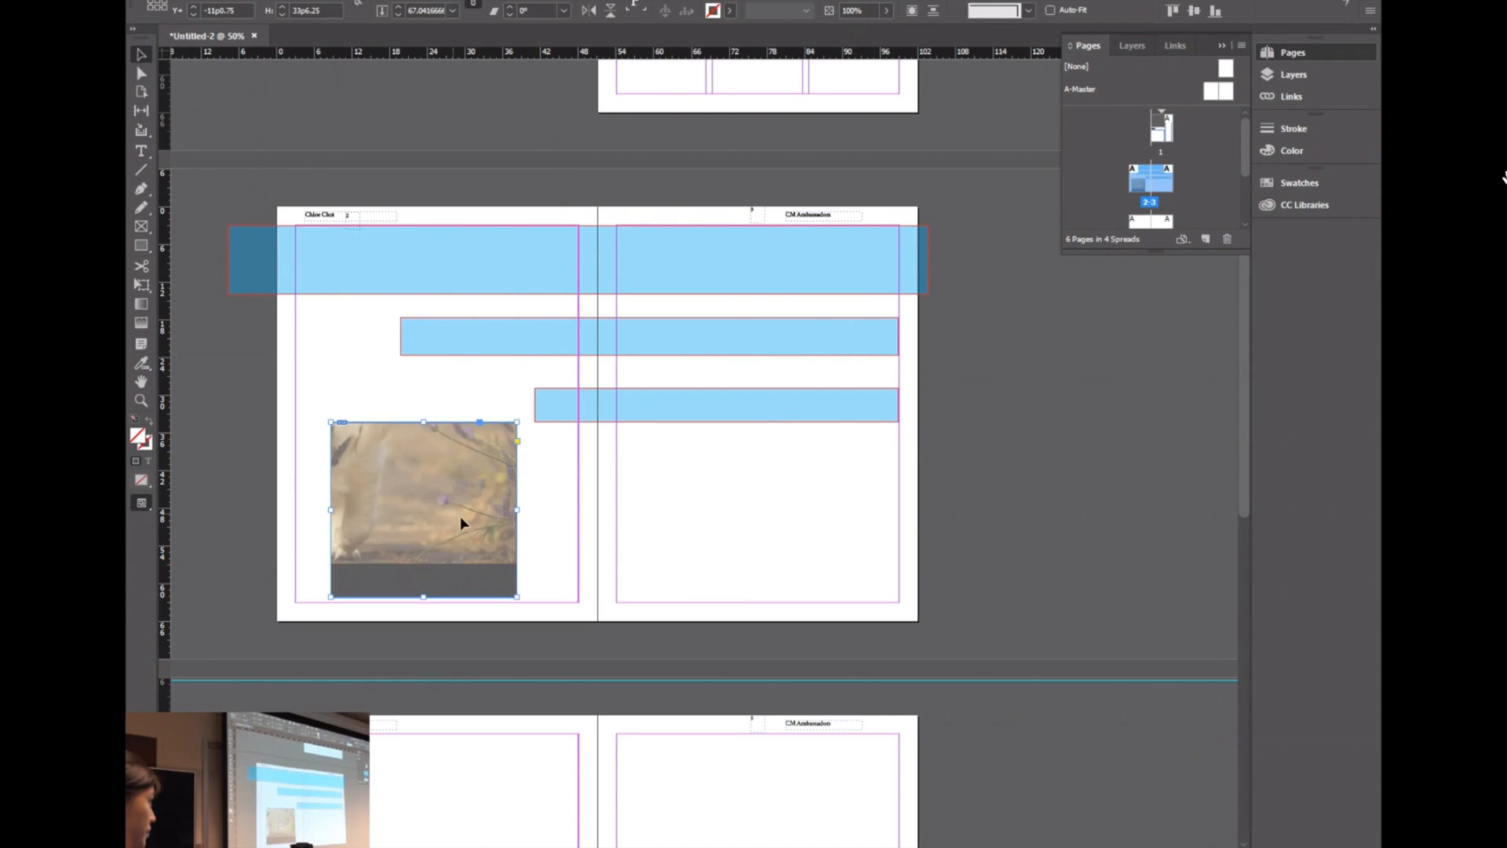
left_click(425, 508)
left_click_drag(386, 435, 472, 497)
left_click(651, 451)
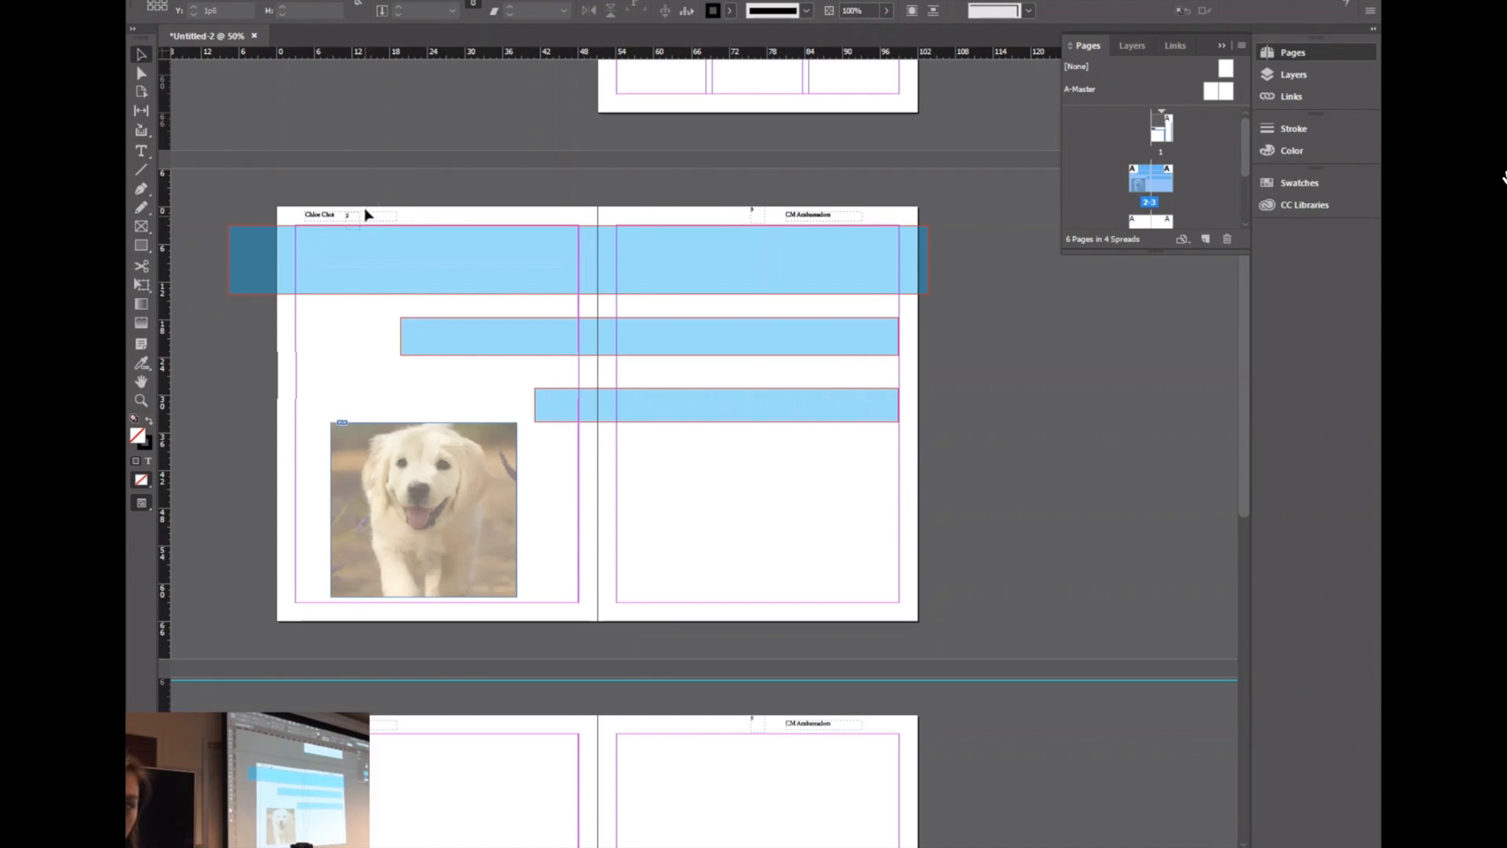
scroll(544, 245, "up", 5)
scroll(540, 245, "down", 6)
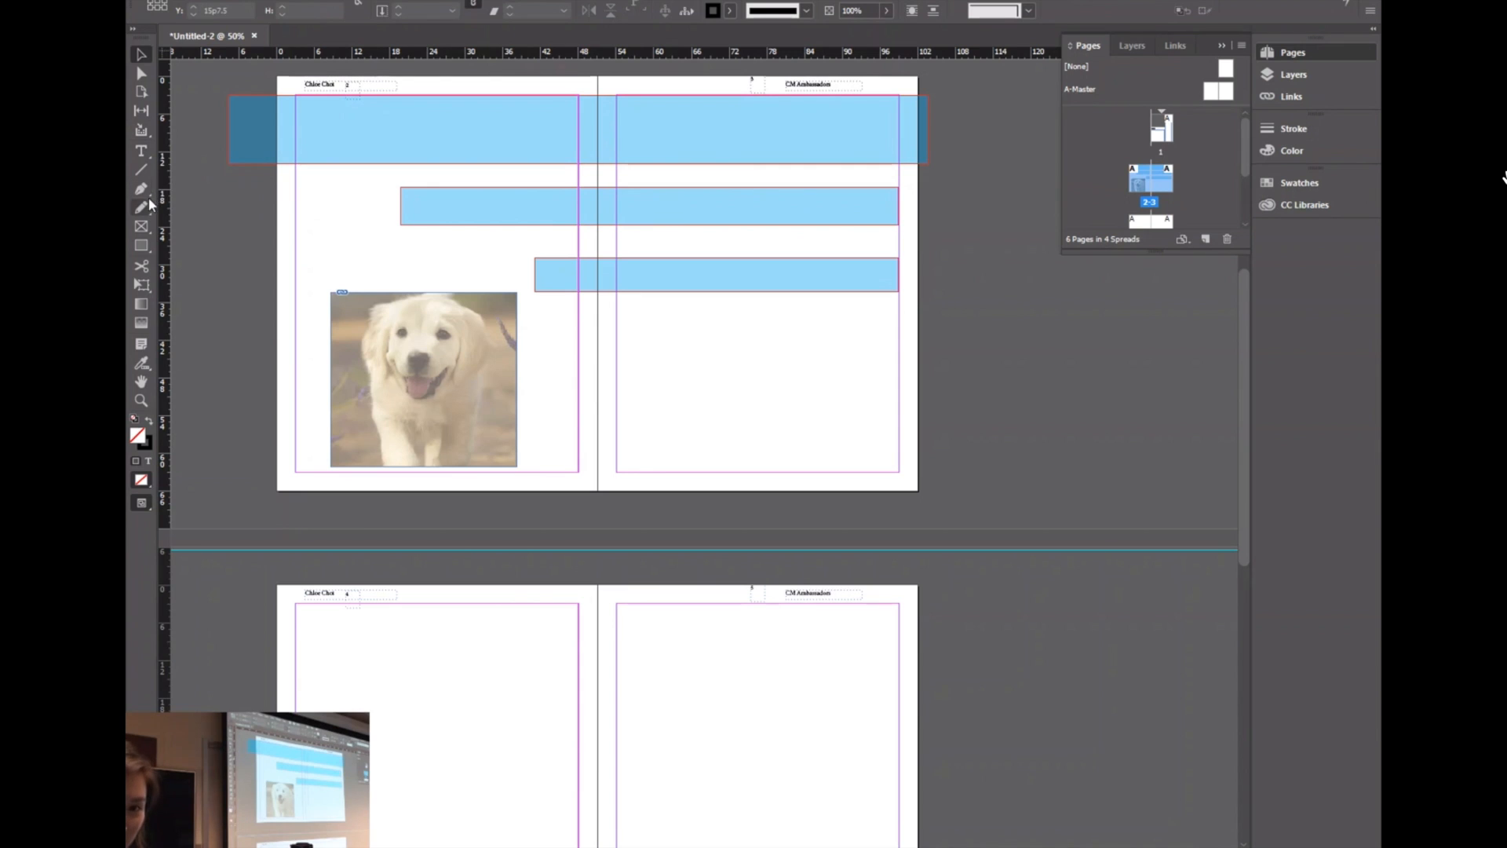
scroll(247, 217, "up", 3)
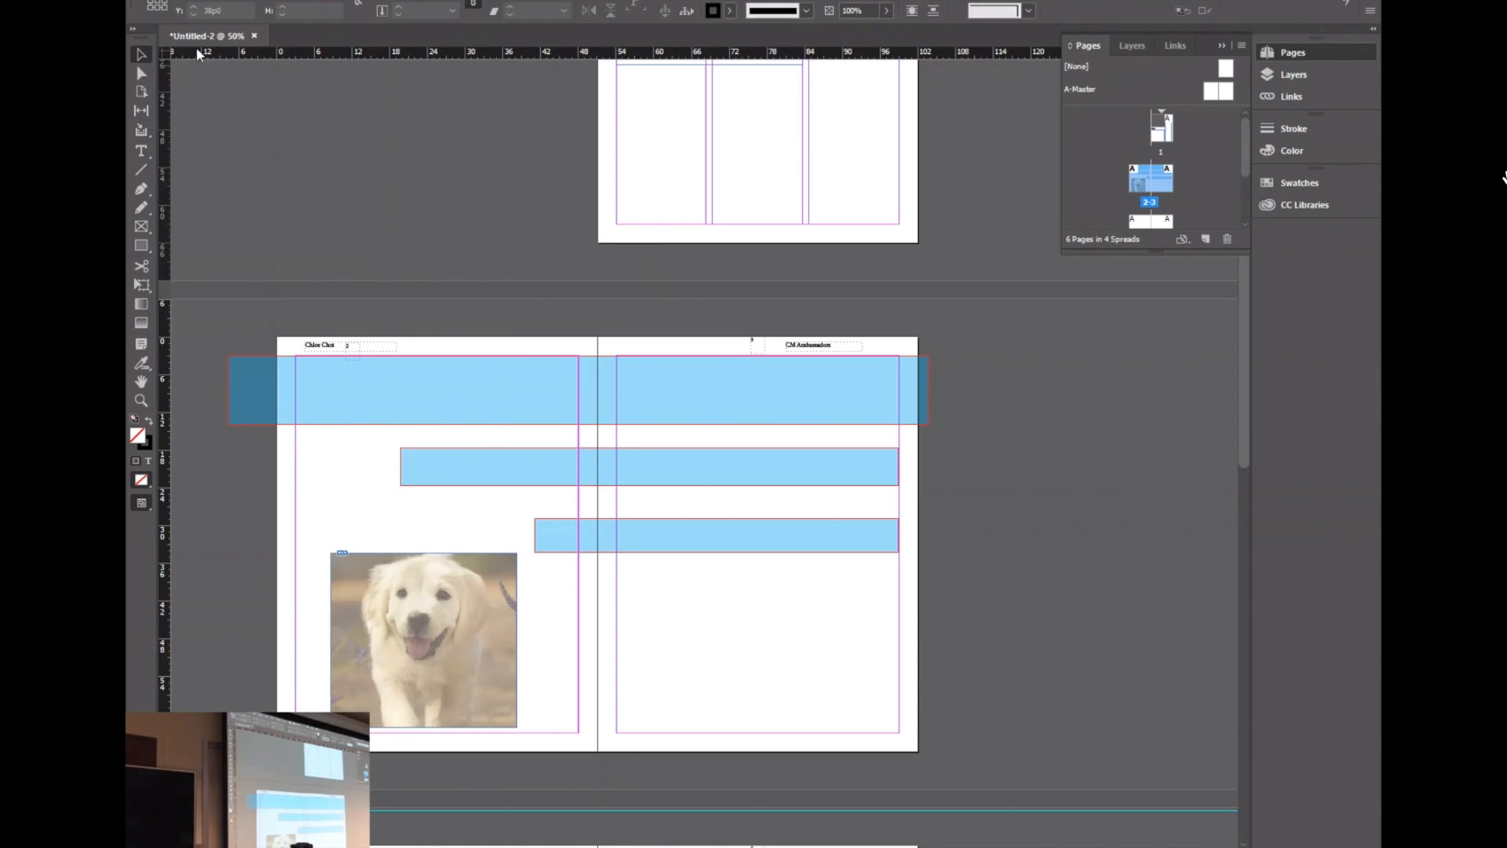
key("alt+f")
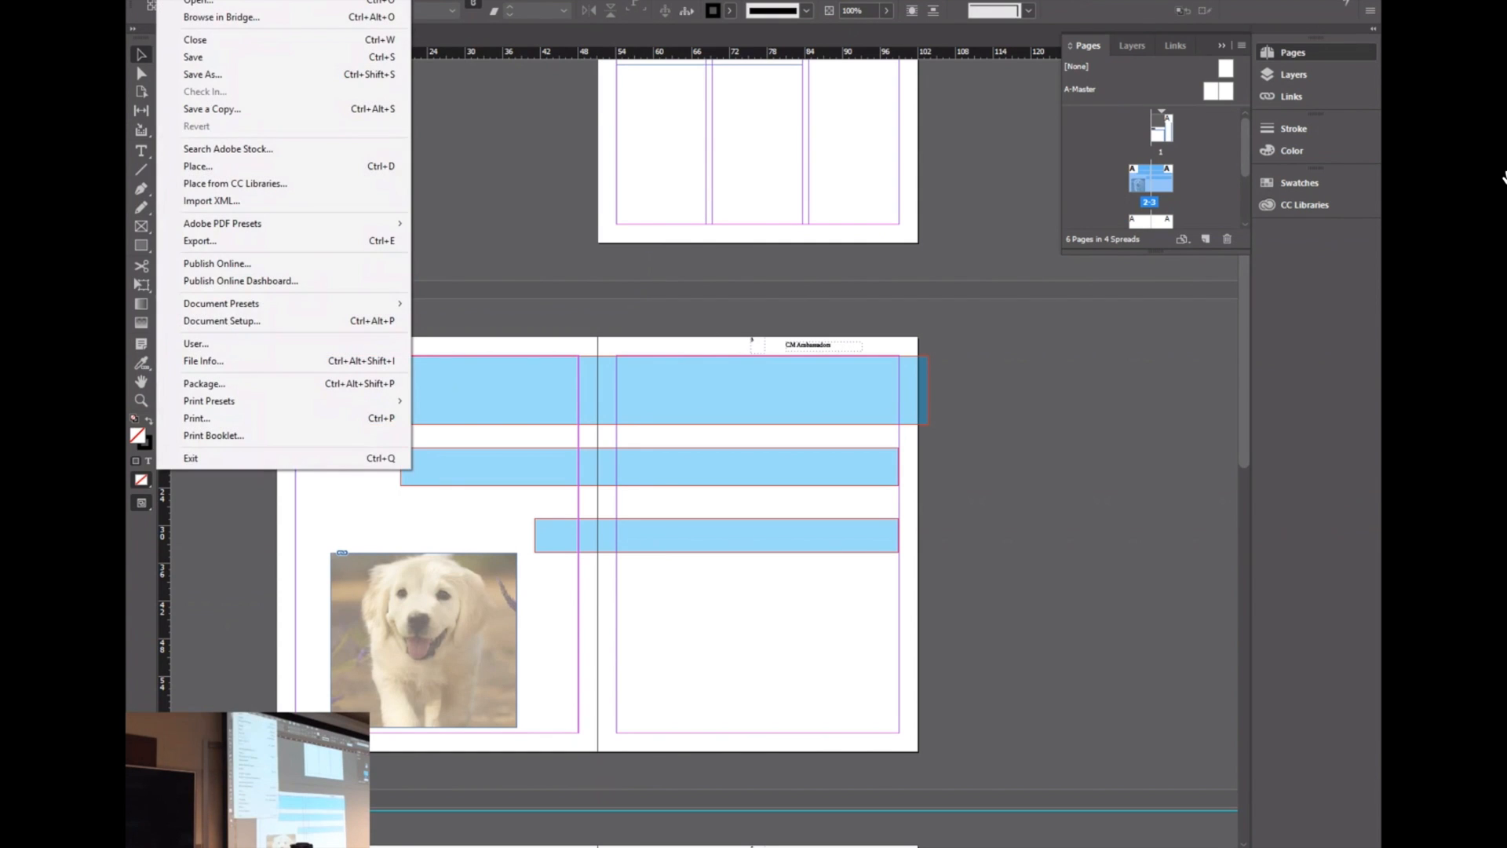
left_click(529, 133)
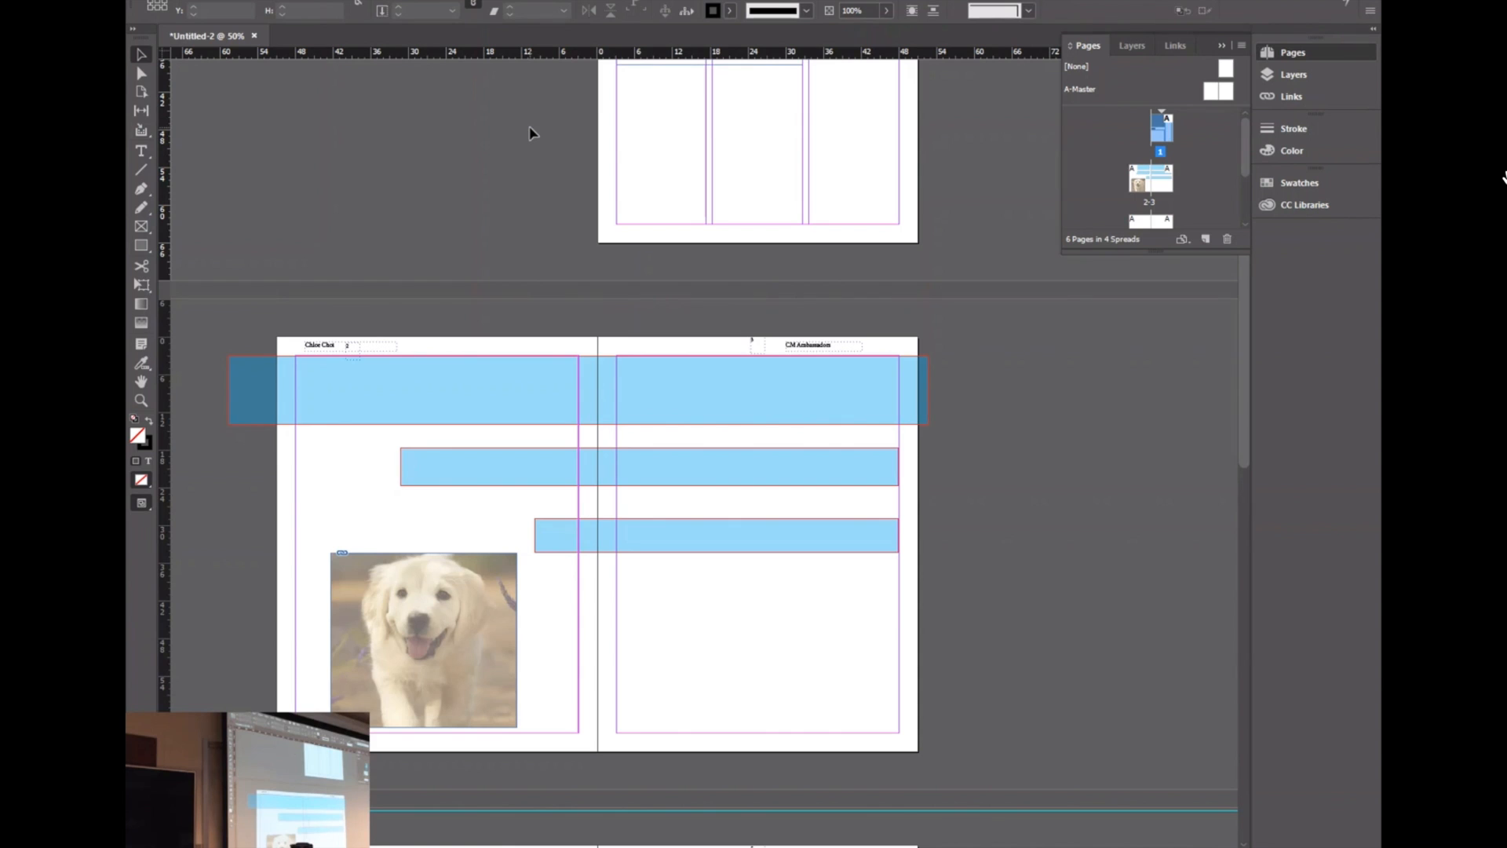
Step: Create a new character style named Header, not based on any other style
key("shift+F11")
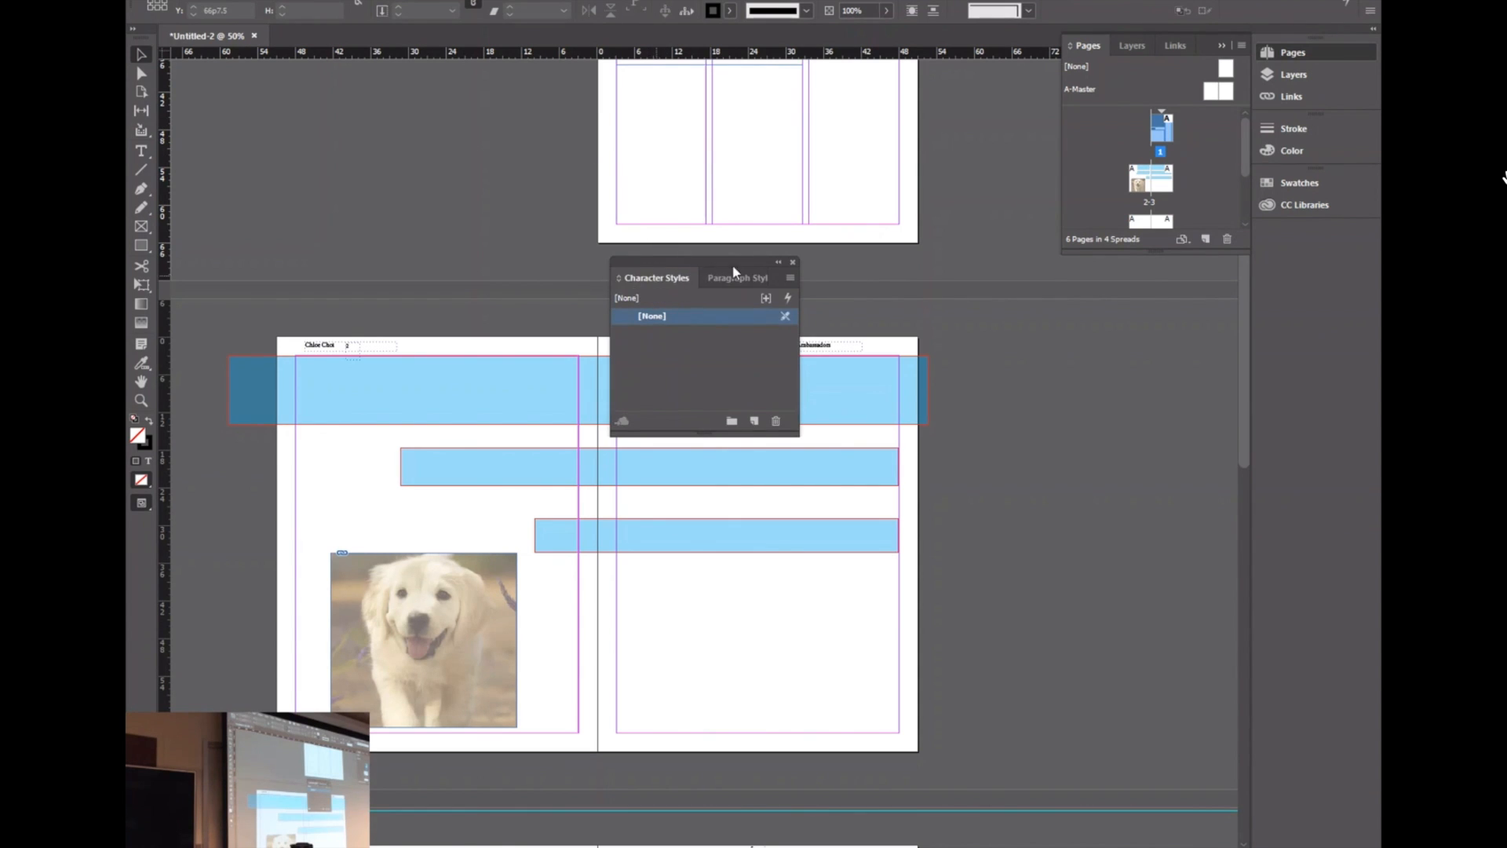
left_click(752, 422)
left_click(693, 335)
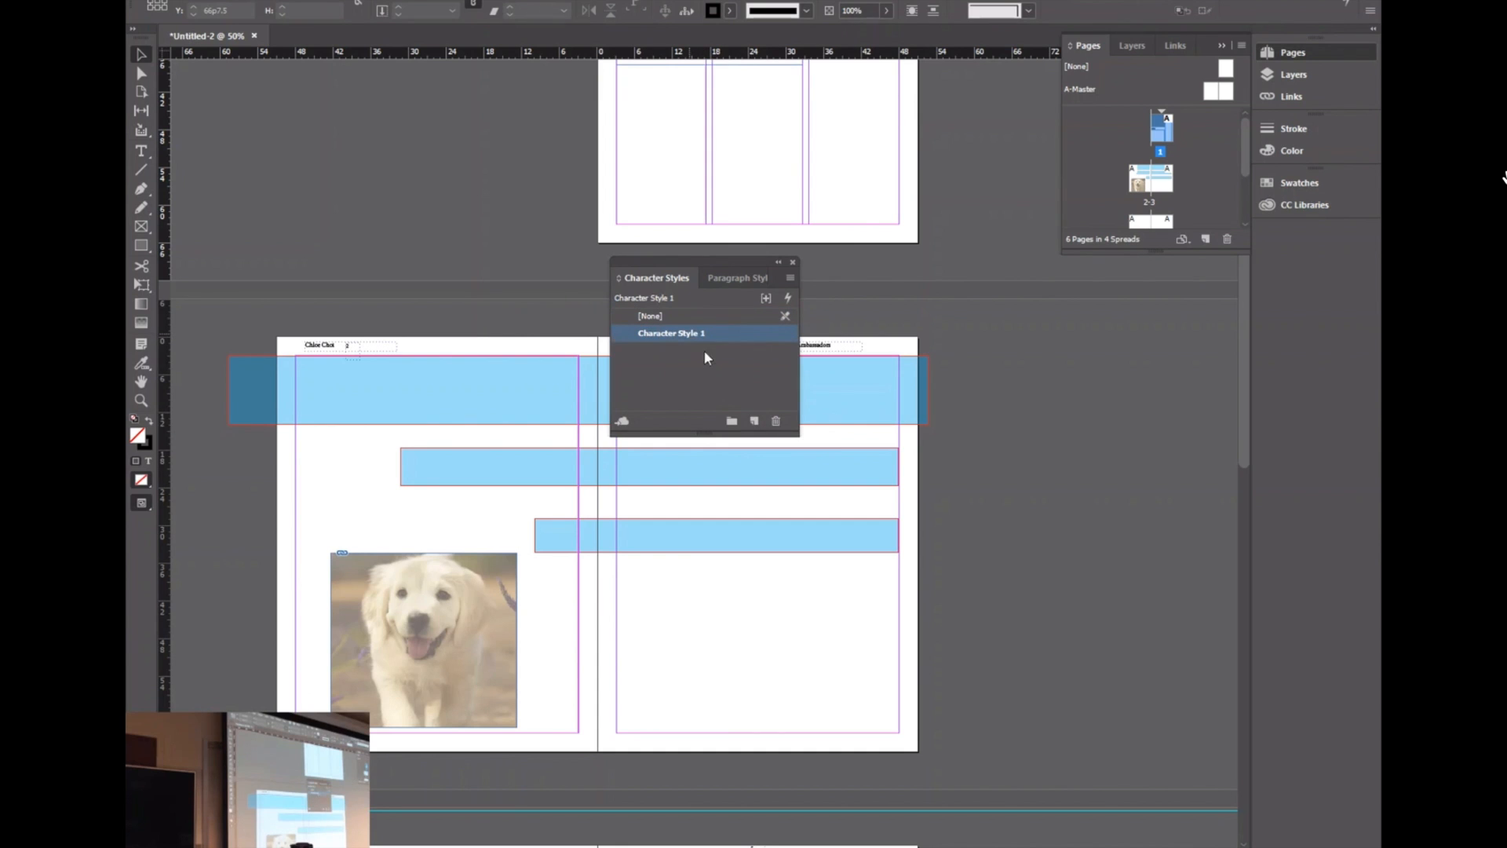
double_click(690, 334)
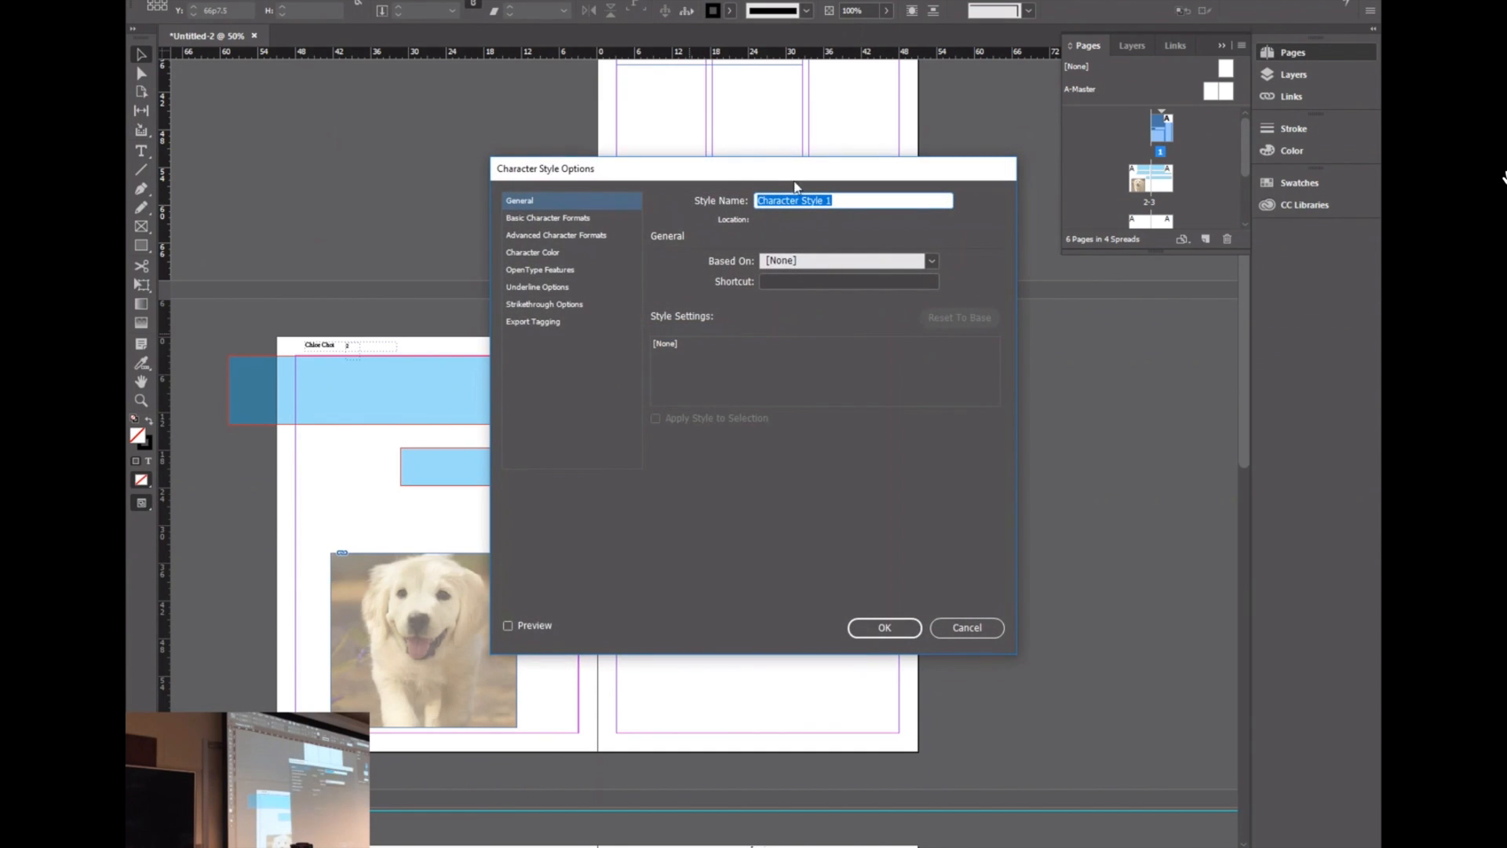
type("Header")
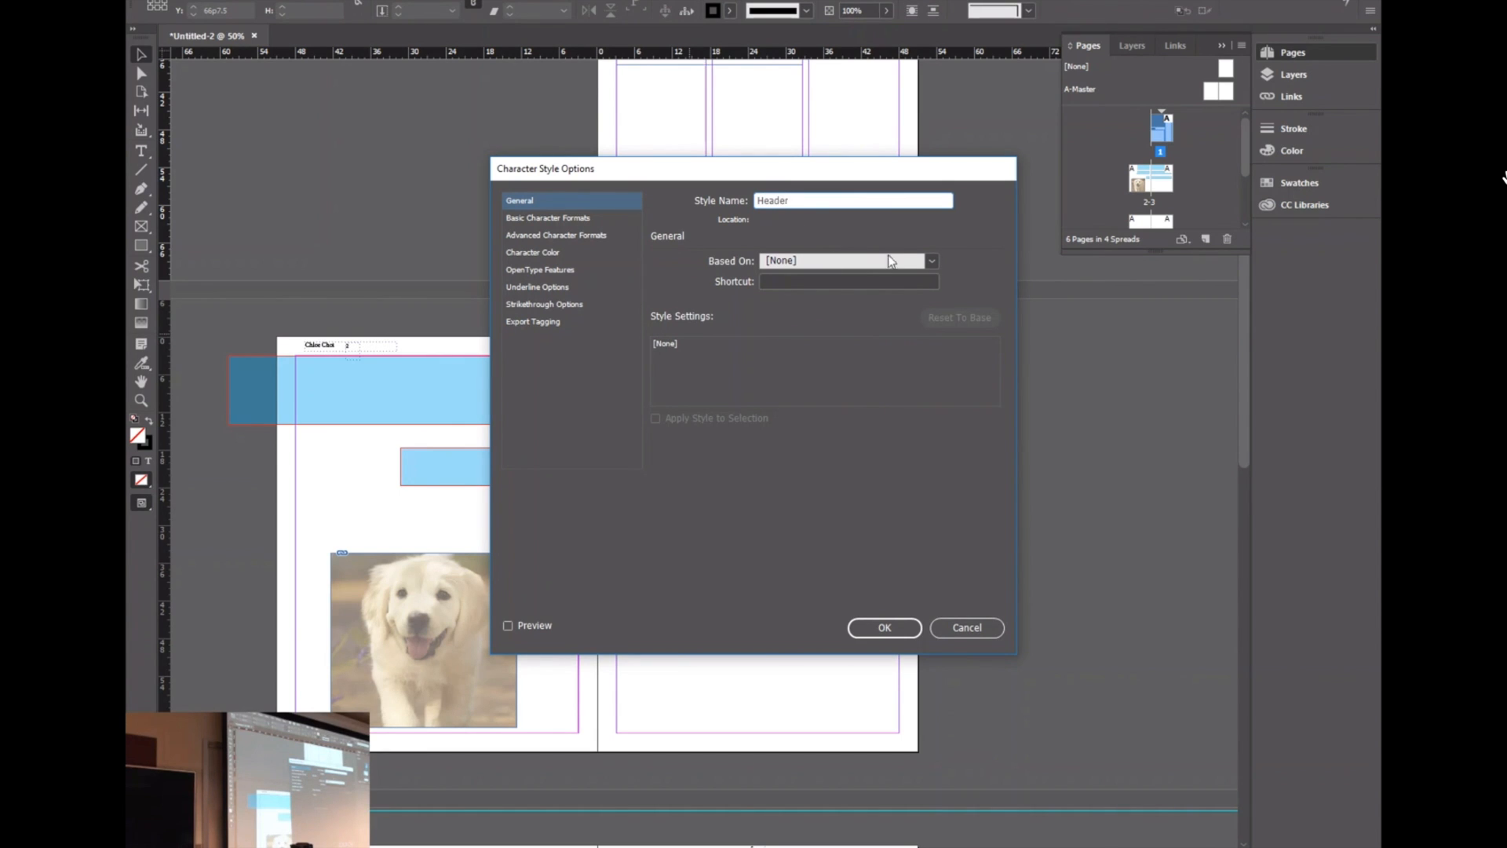
left_click(887, 255)
left_click(903, 263)
Step: Set the Header character style to Arial Narrow Italic at 36 pt and save the style
left_click(582, 219)
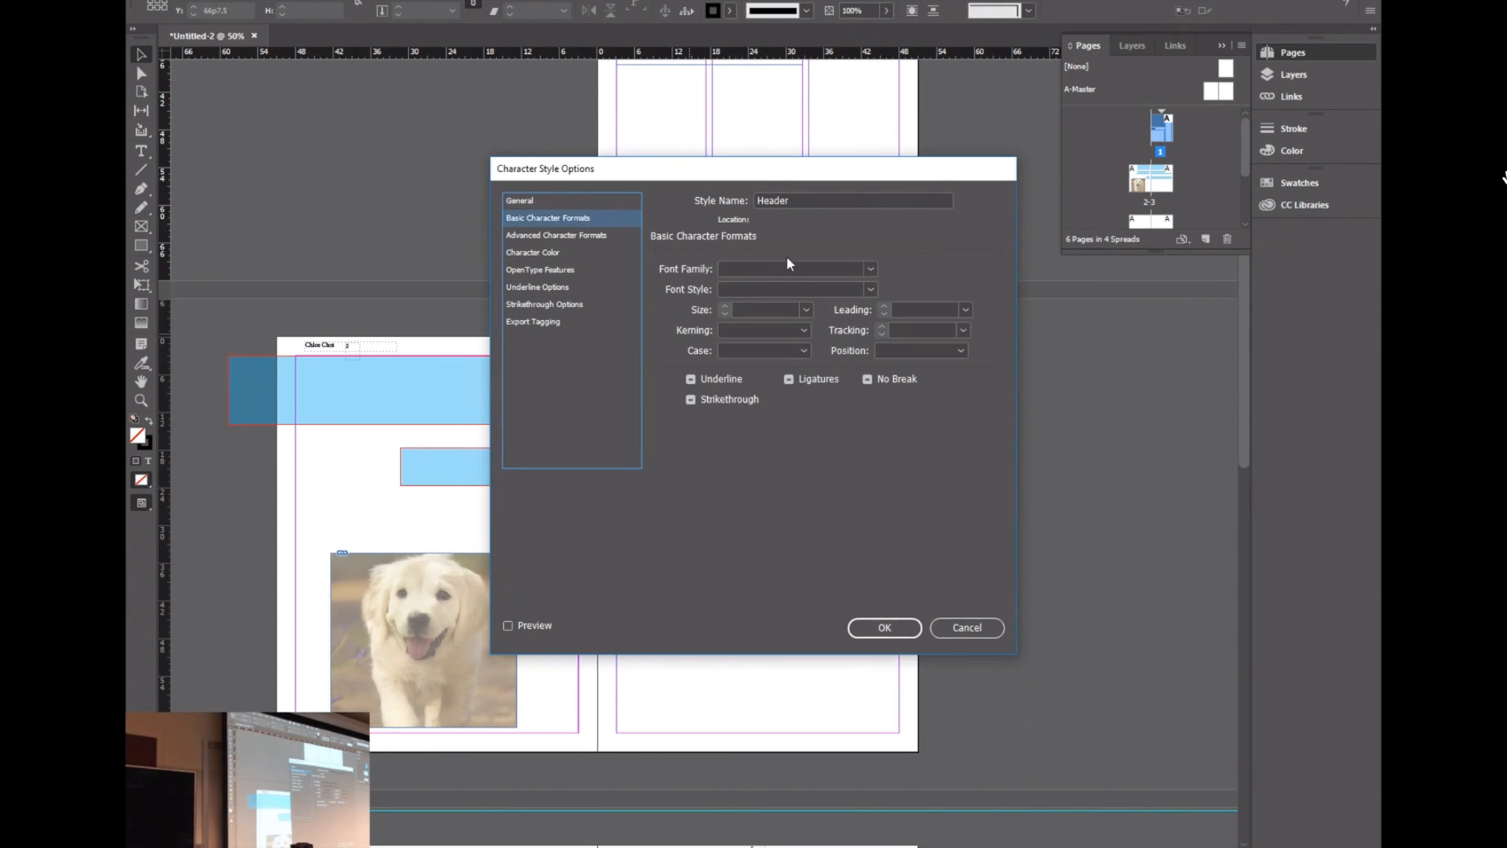
left_click(869, 269)
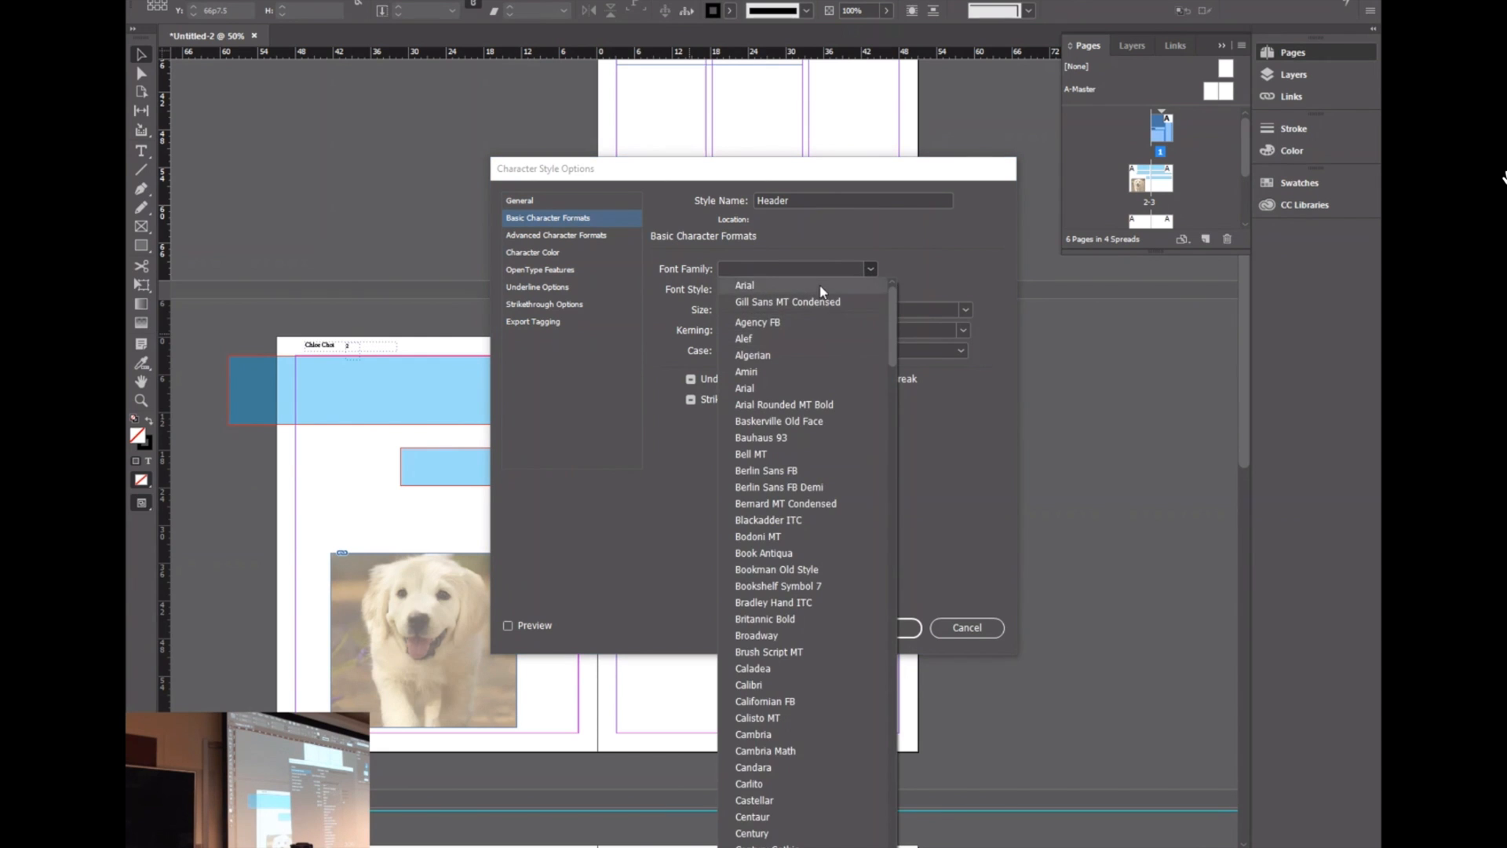
left_click(824, 286)
left_click(869, 288)
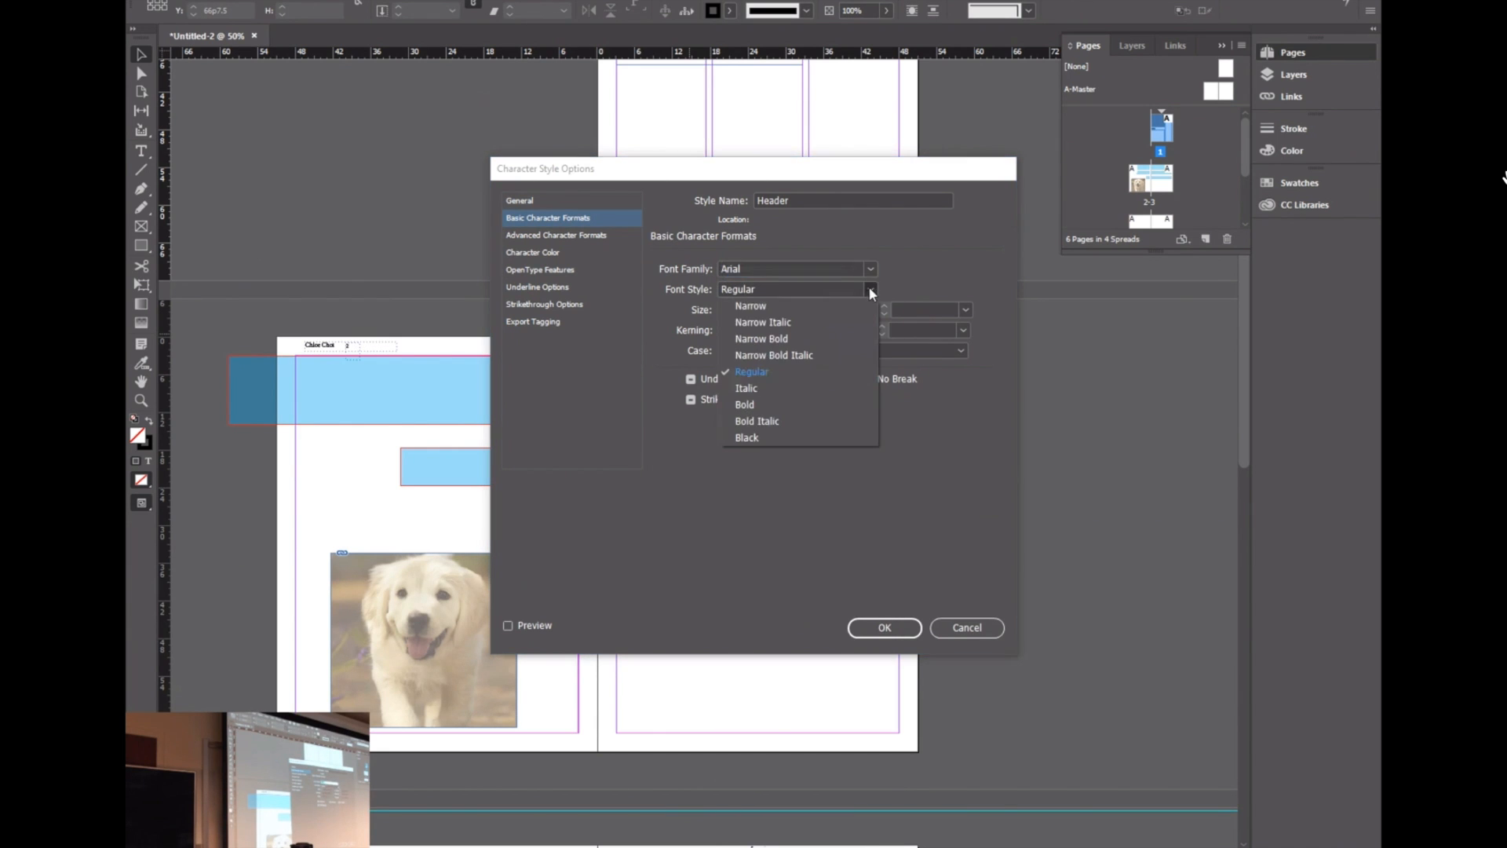
left_click(818, 321)
left_click(806, 309)
left_click(746, 375)
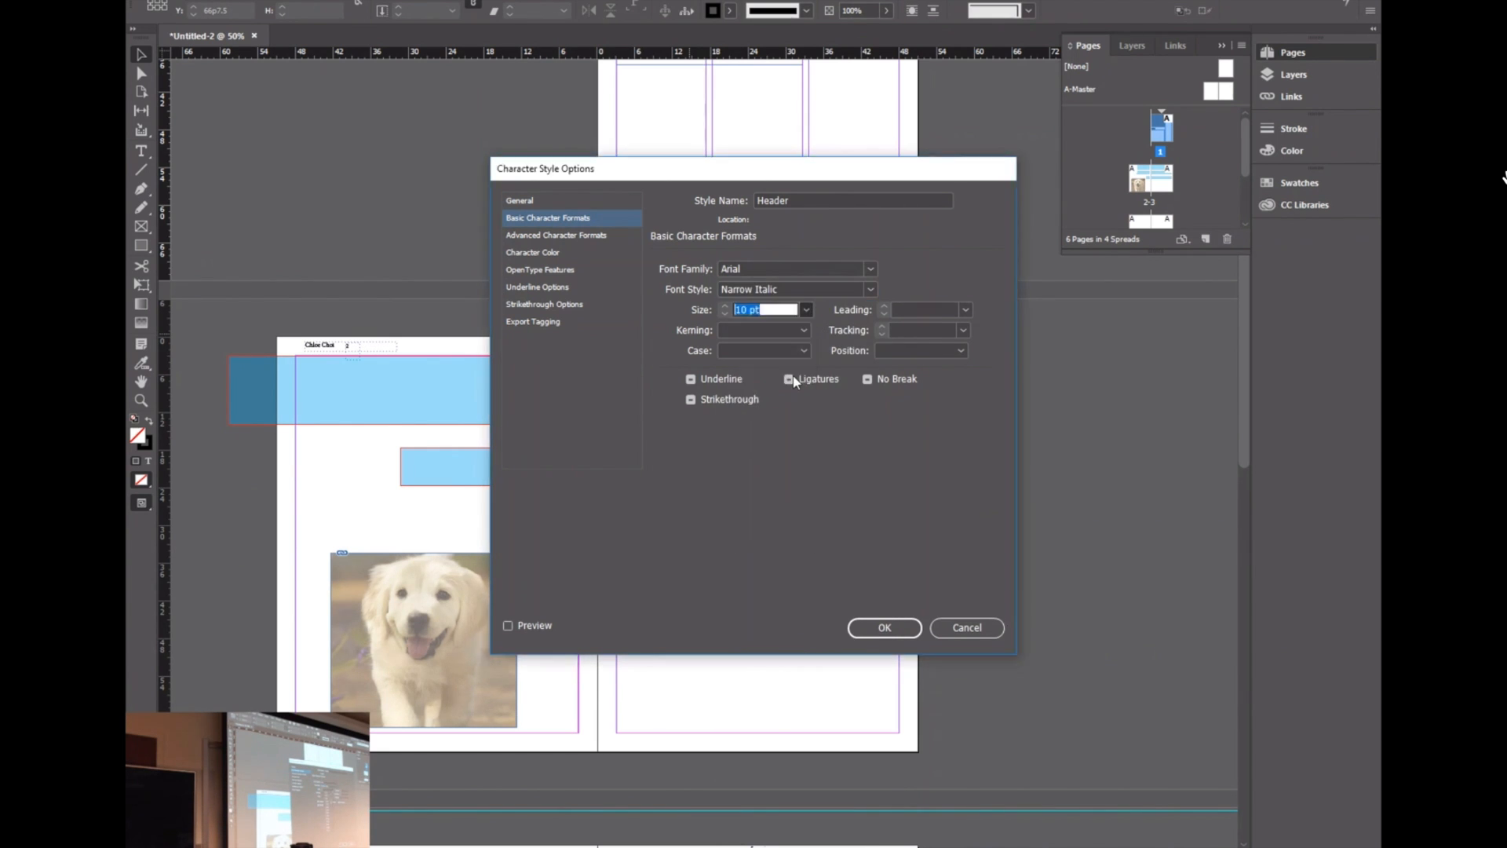
left_click(808, 312)
left_click(788, 487)
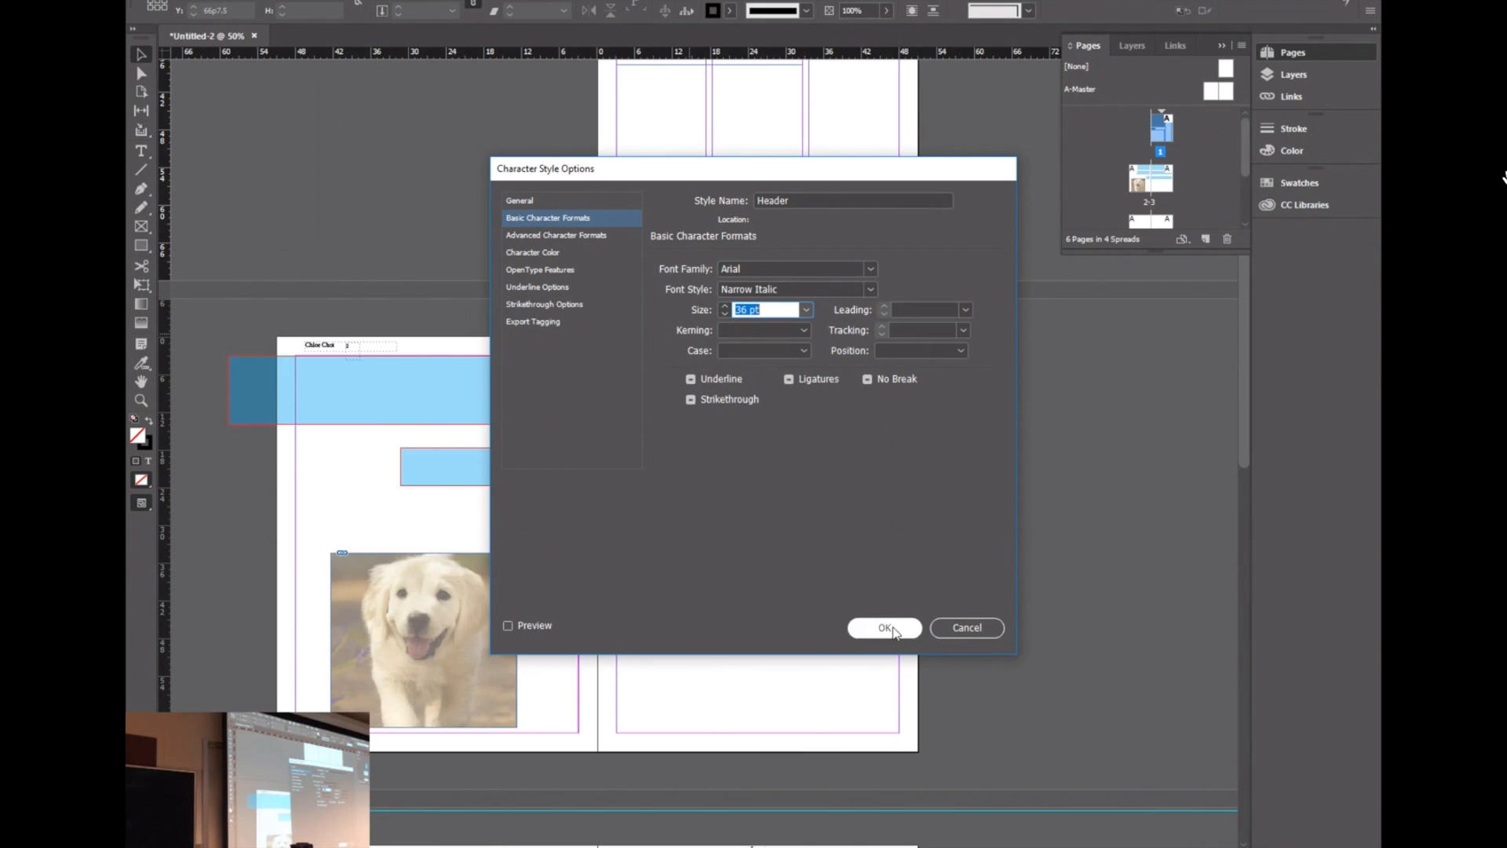
left_click(551, 251)
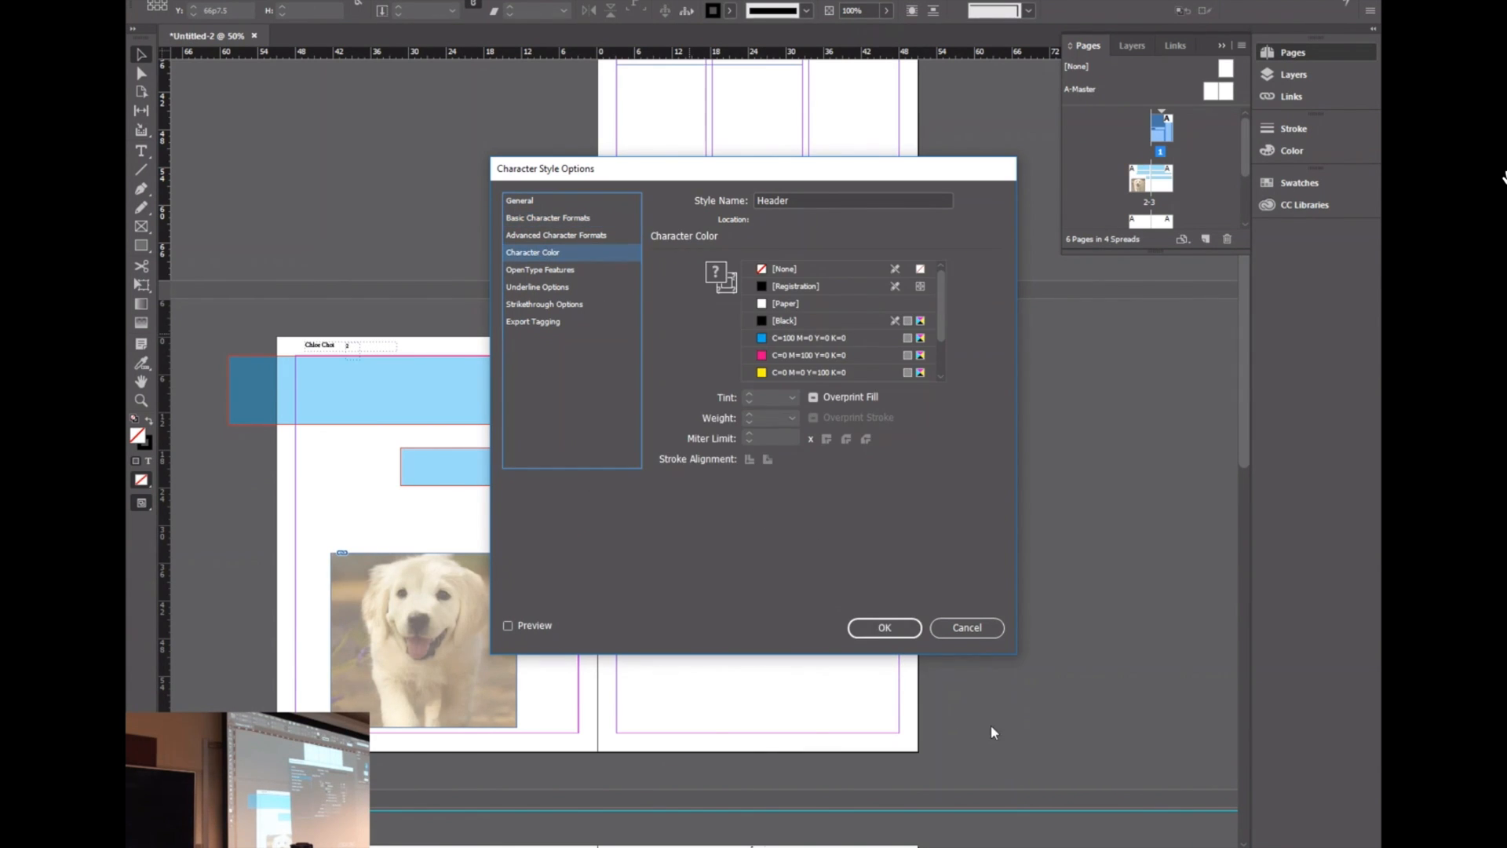
left_click(885, 627)
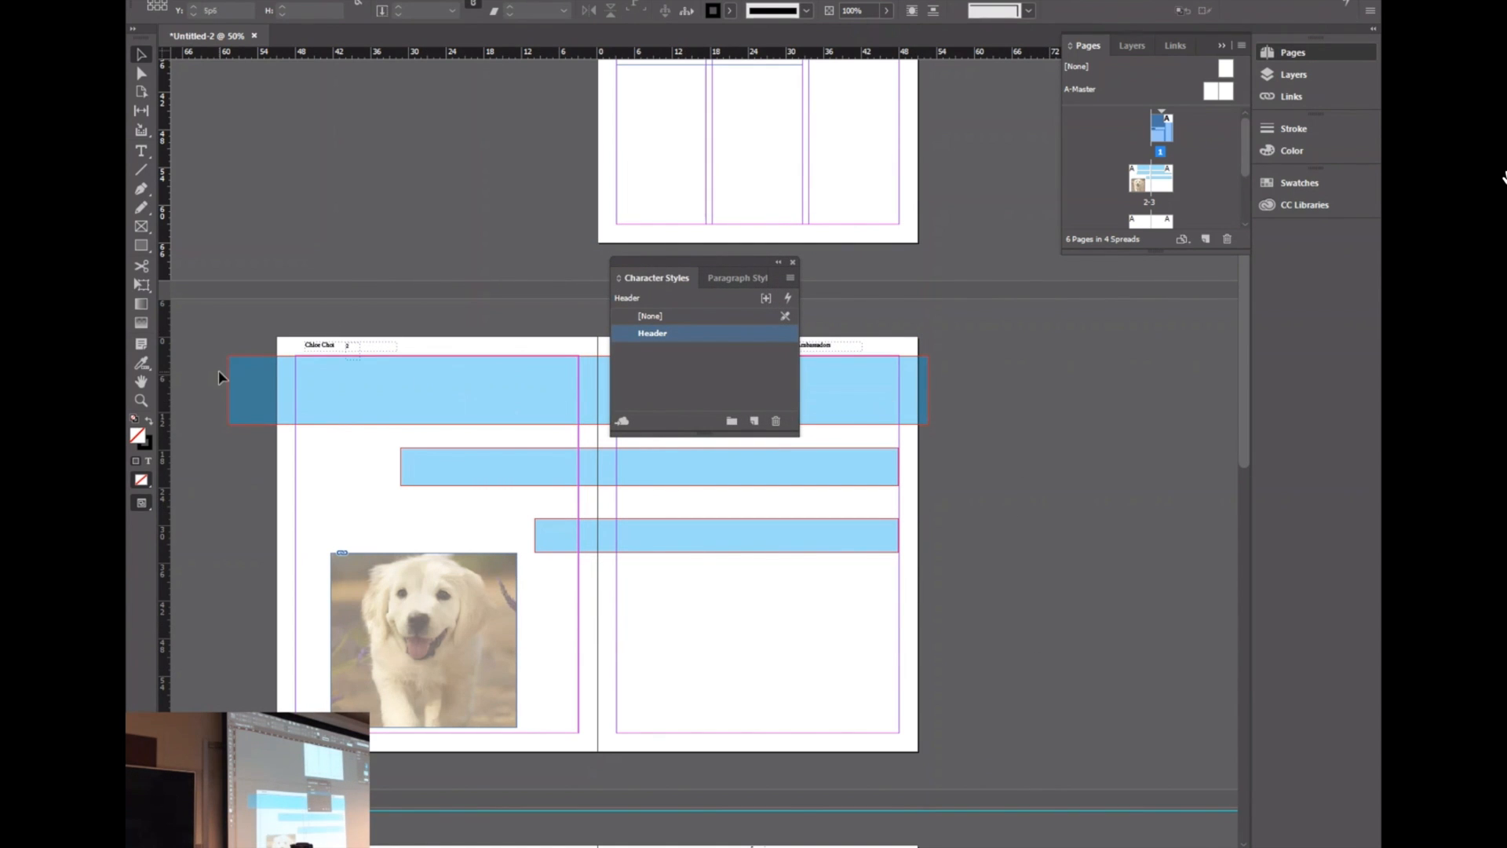
Step: Add a text frame below the blue bars on page 3 containing the text "Header"
left_click(152, 155)
left_click_drag(631, 586, 841, 634)
type("Header")
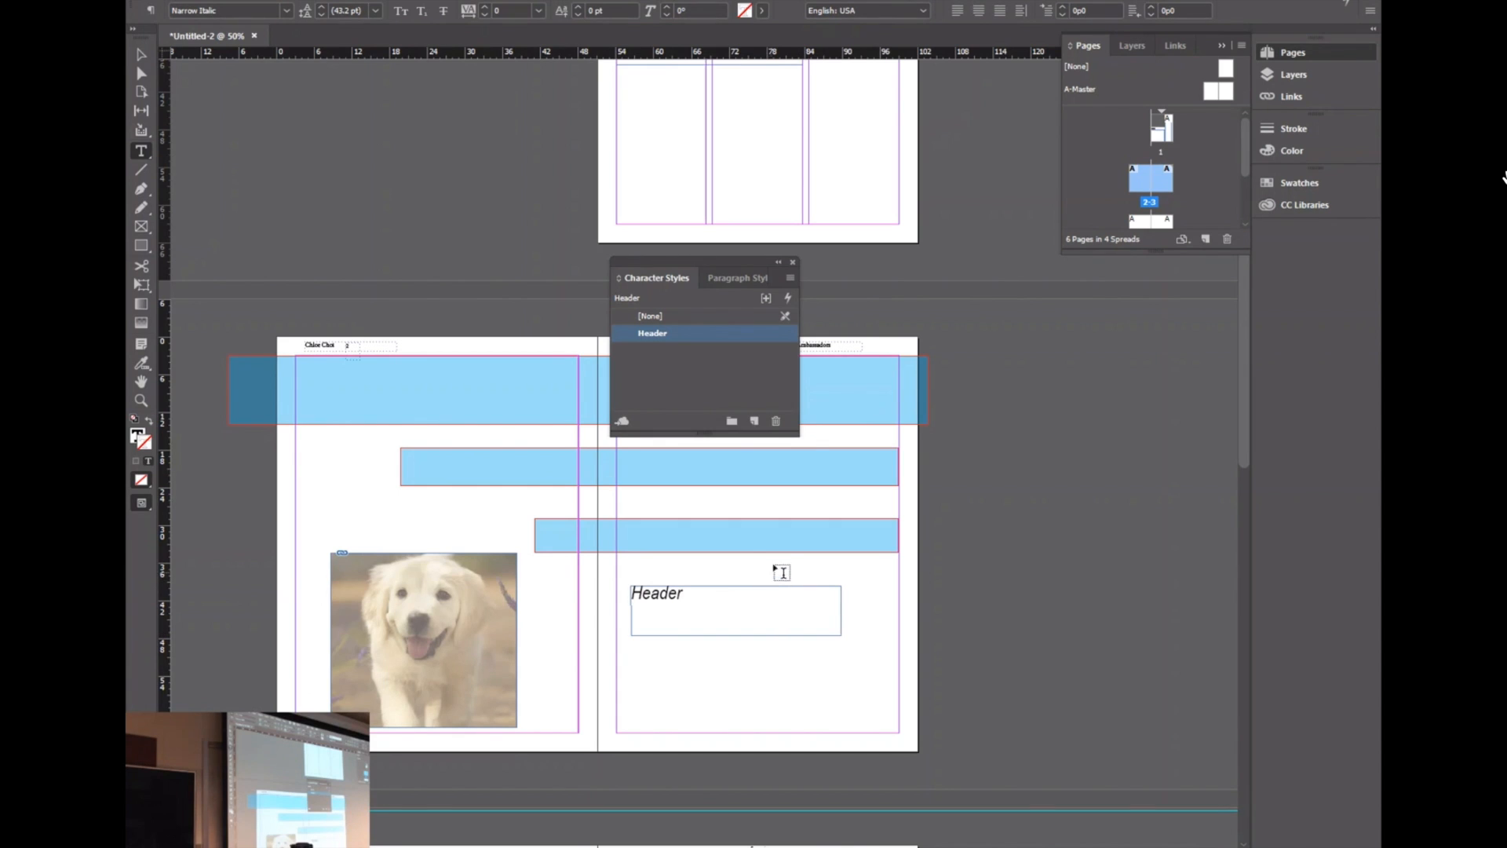
Step: Switch the "Header" text's character style to [None] and back to Header, and deselect the frame
left_click(924, 1)
left_click(925, 8)
key("ctrl+a")
left_click(923, 3)
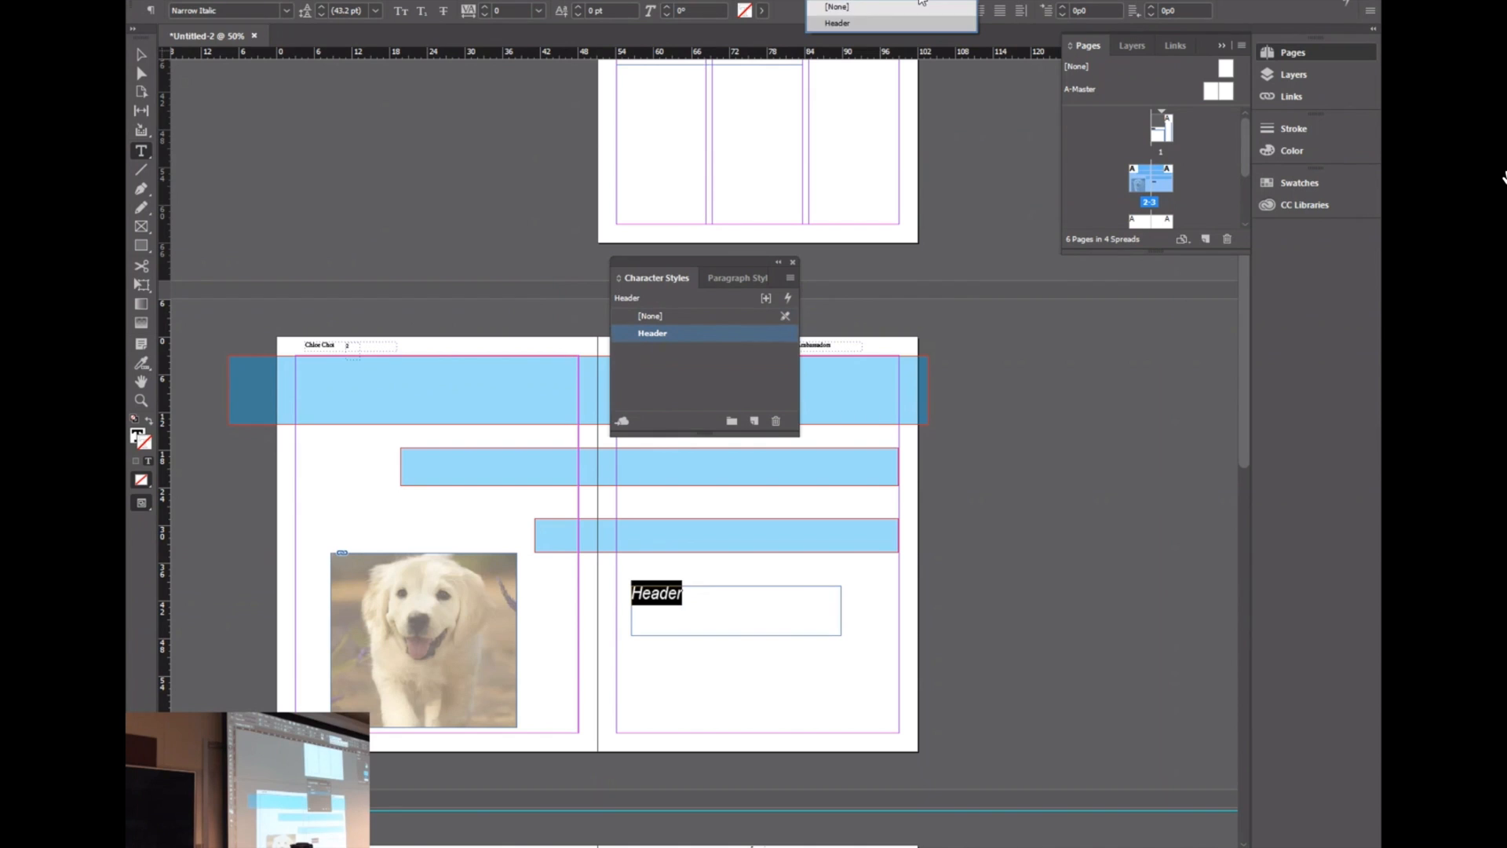
left_click(925, 6)
left_click(928, 2)
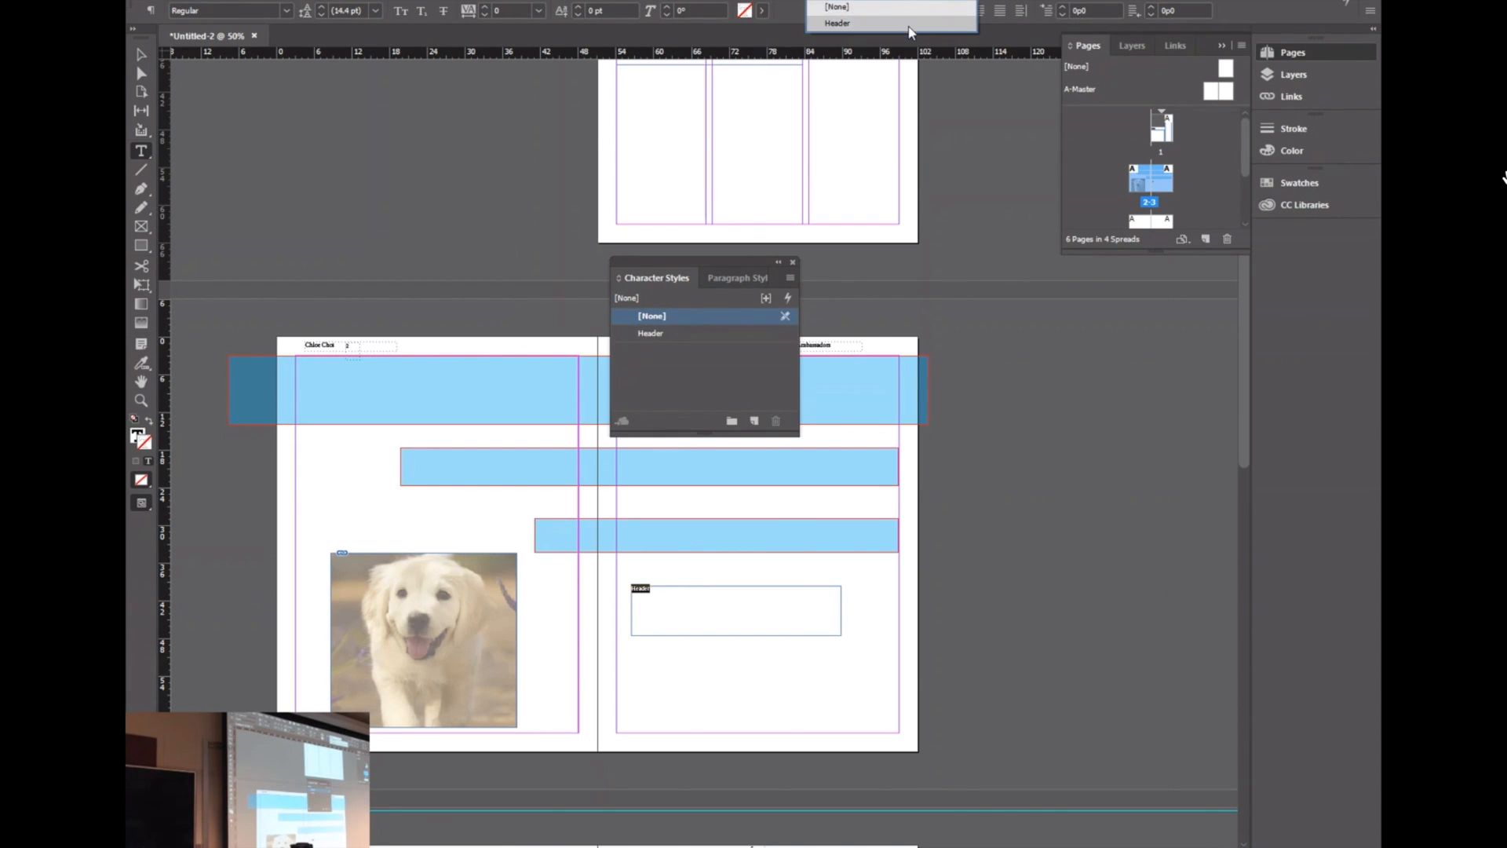
left_click(925, 22)
left_click(141, 54)
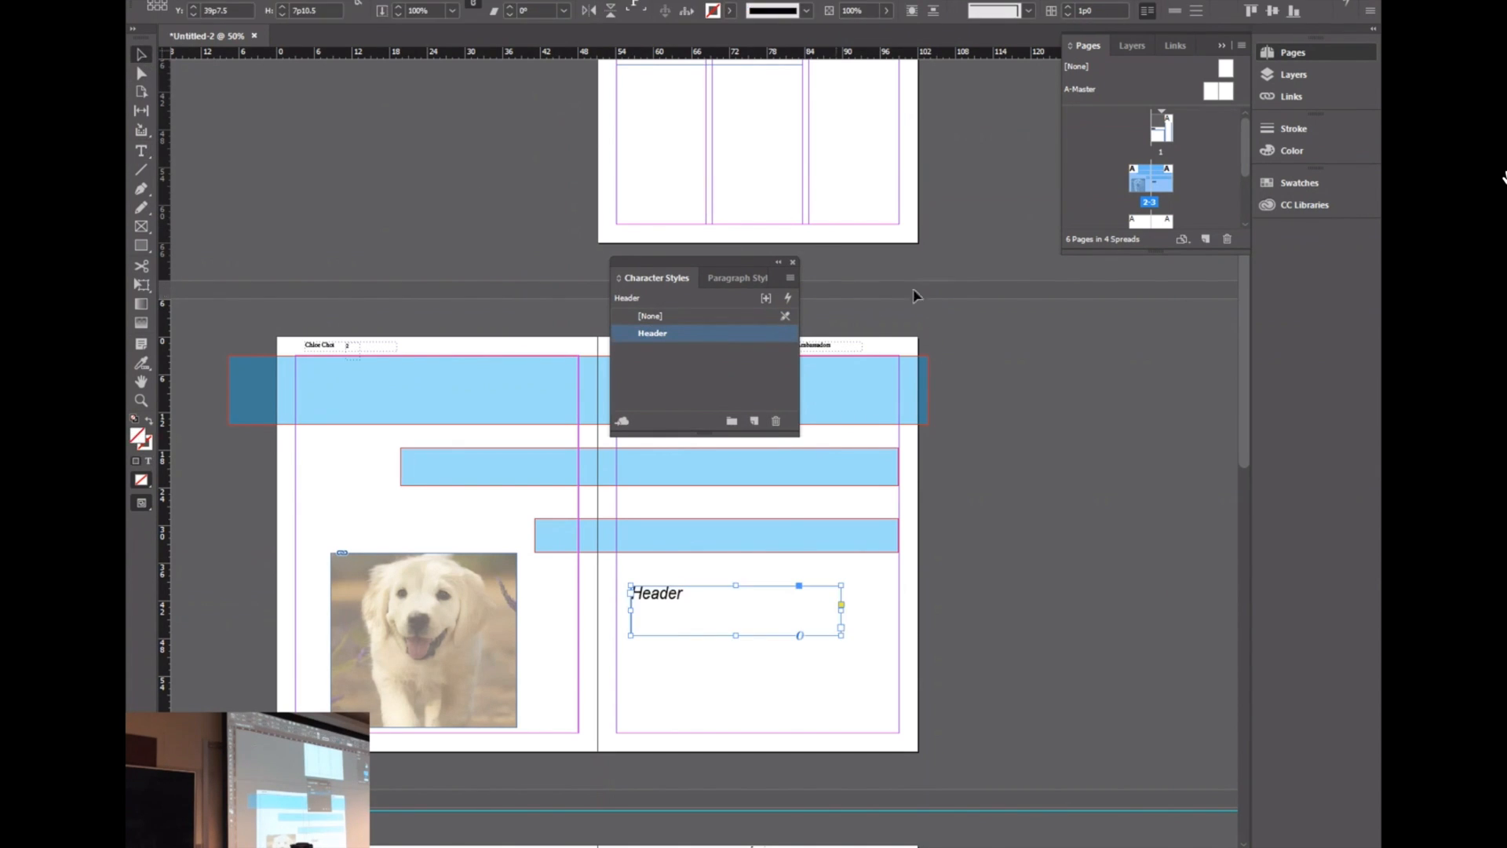
left_click(956, 277)
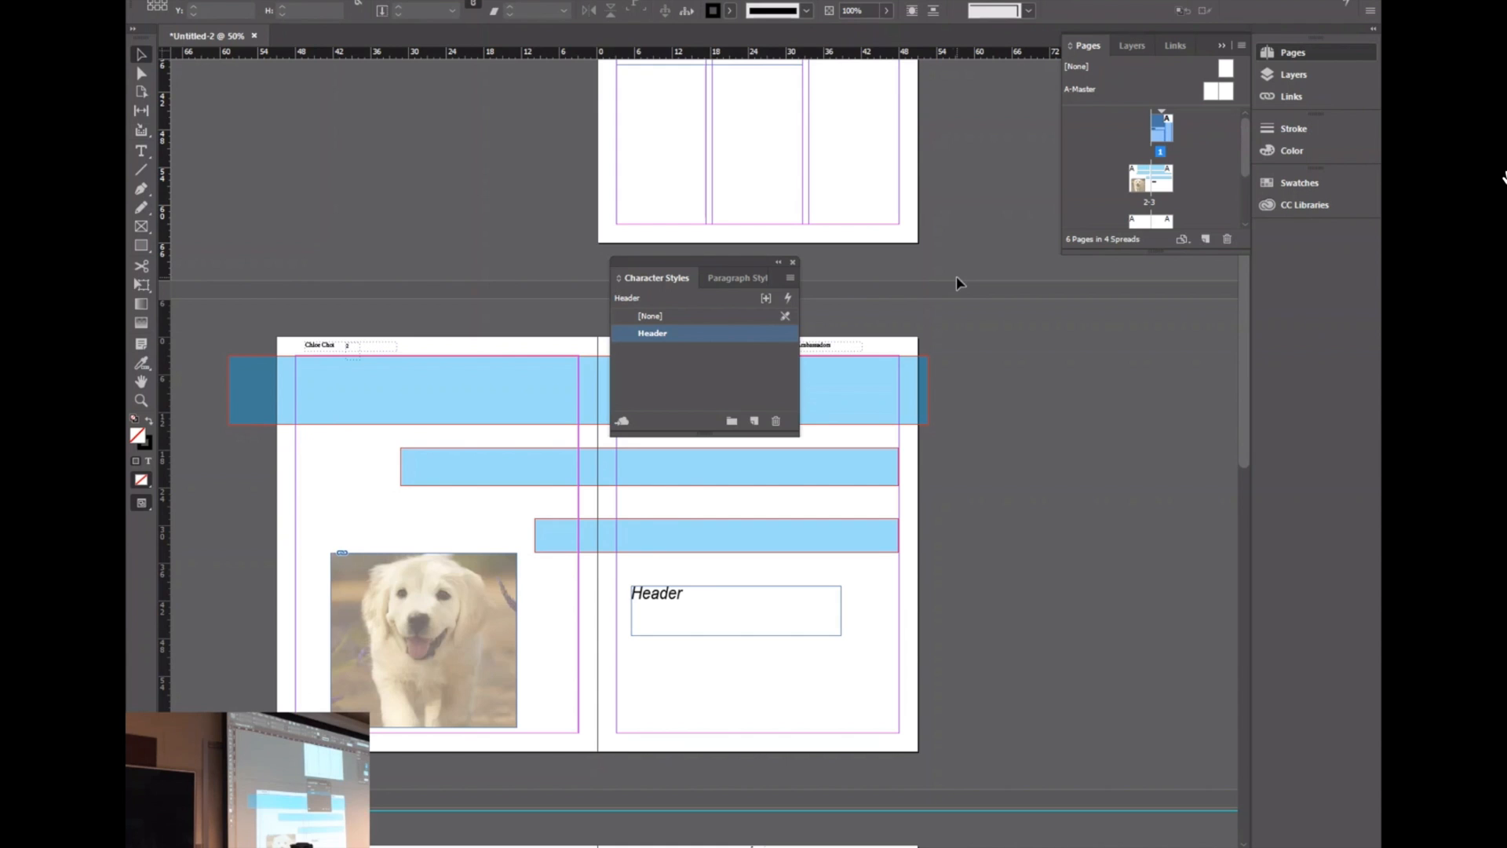
Step: Set the opacity of the puppy image frame on page 2 to 100%
left_click(416, 602)
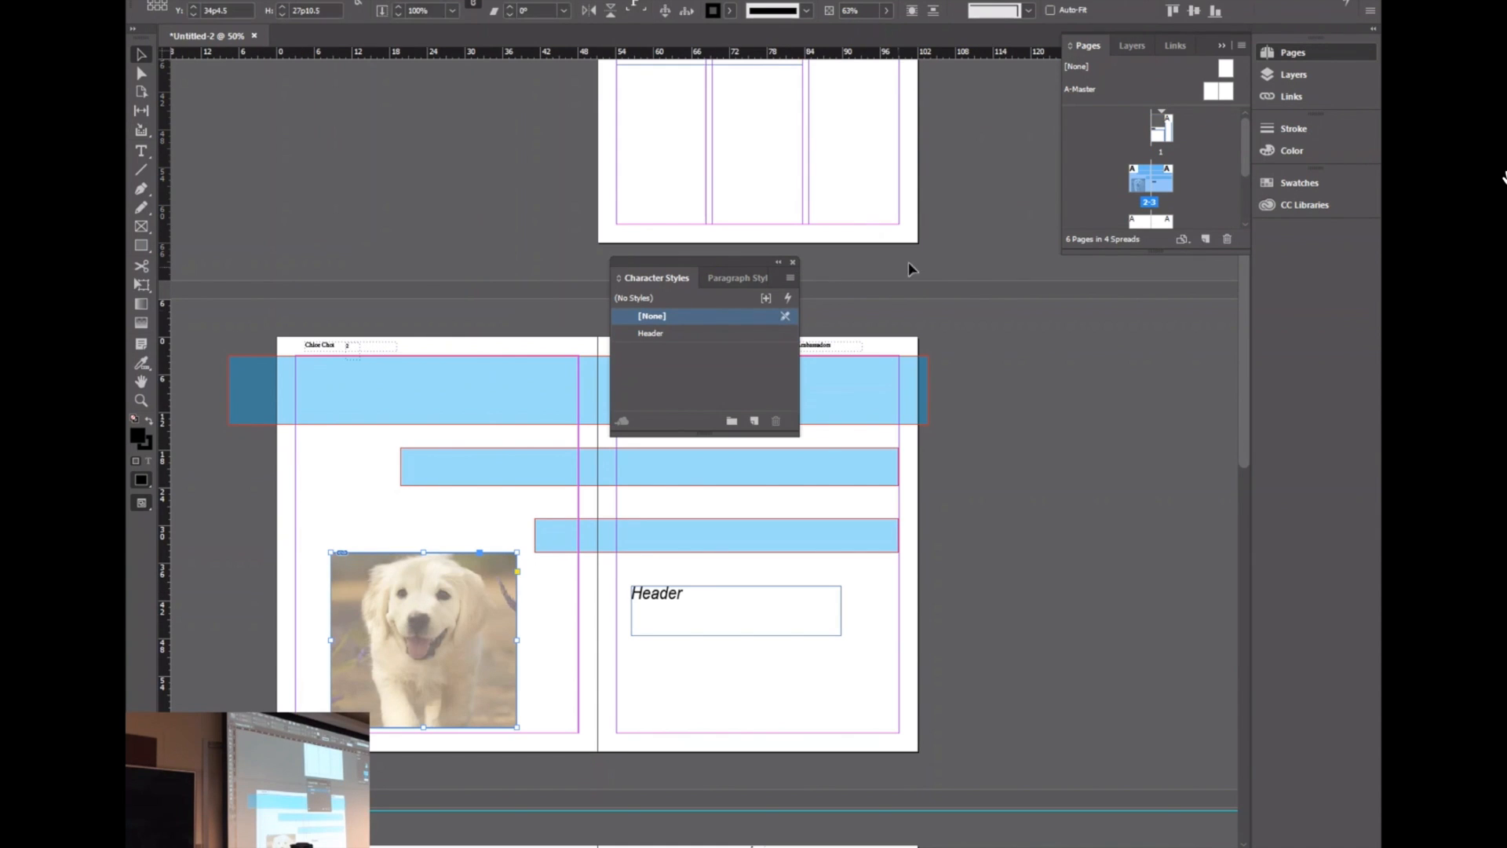
left_click(886, 11)
left_click_drag(890, 36, 893, 36)
left_click(969, 93)
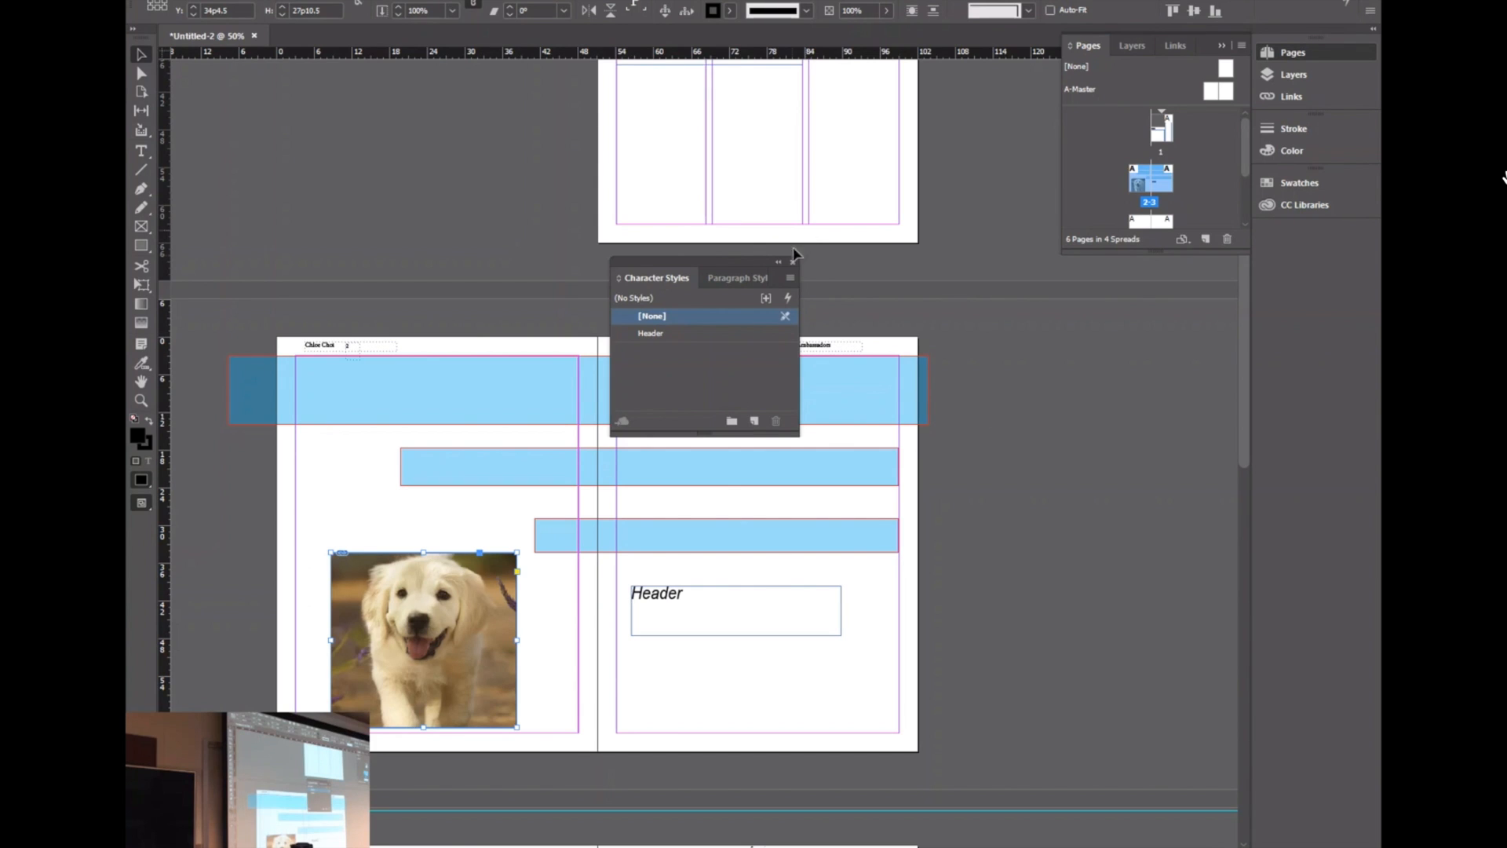
Step: Create a new paragraph style and open its options
left_click(730, 278)
left_click(677, 317)
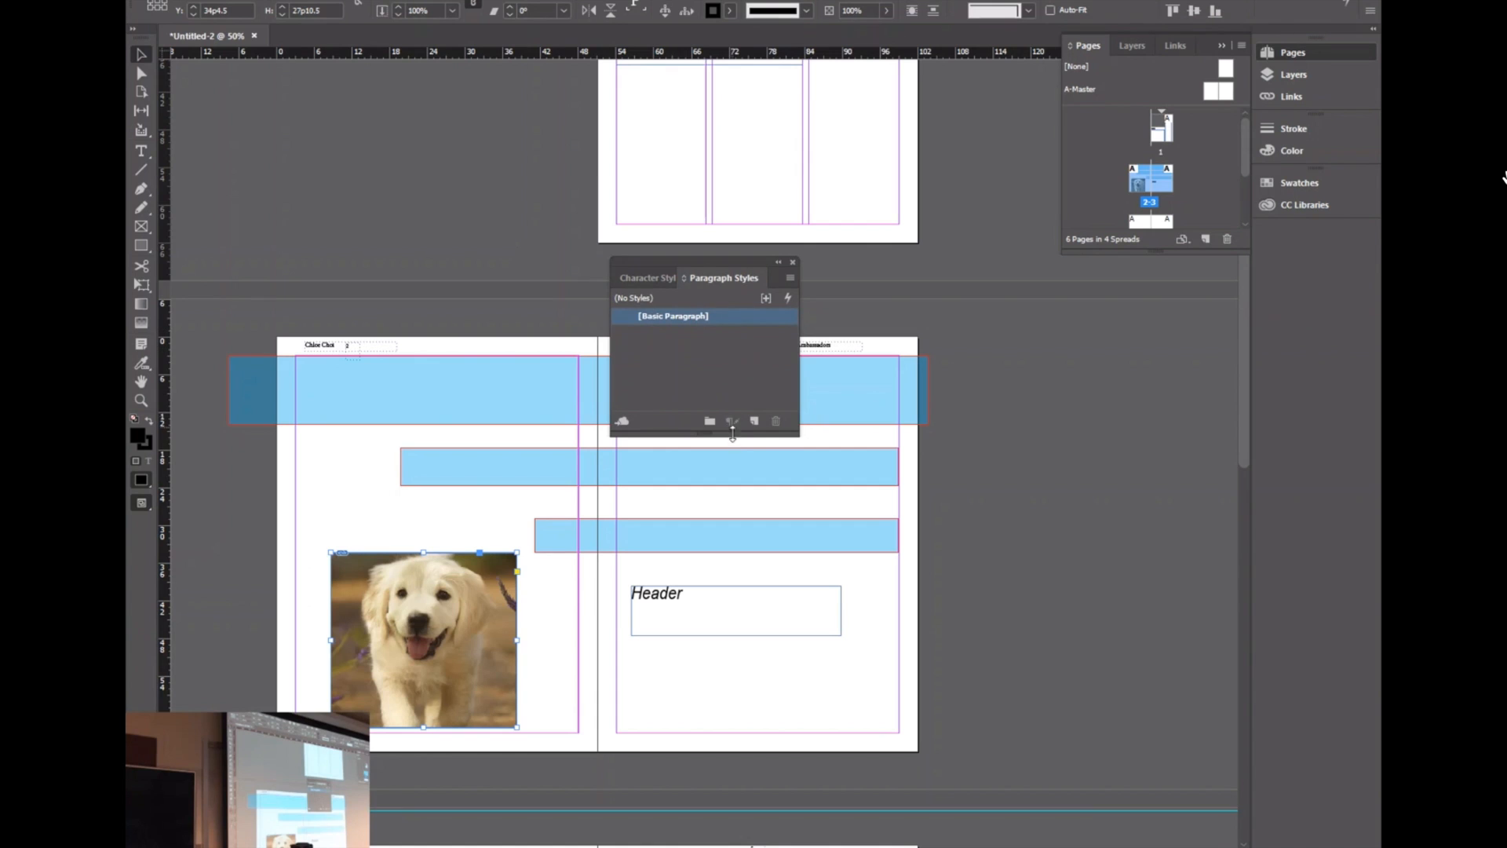
left_click(753, 421)
left_click(706, 334)
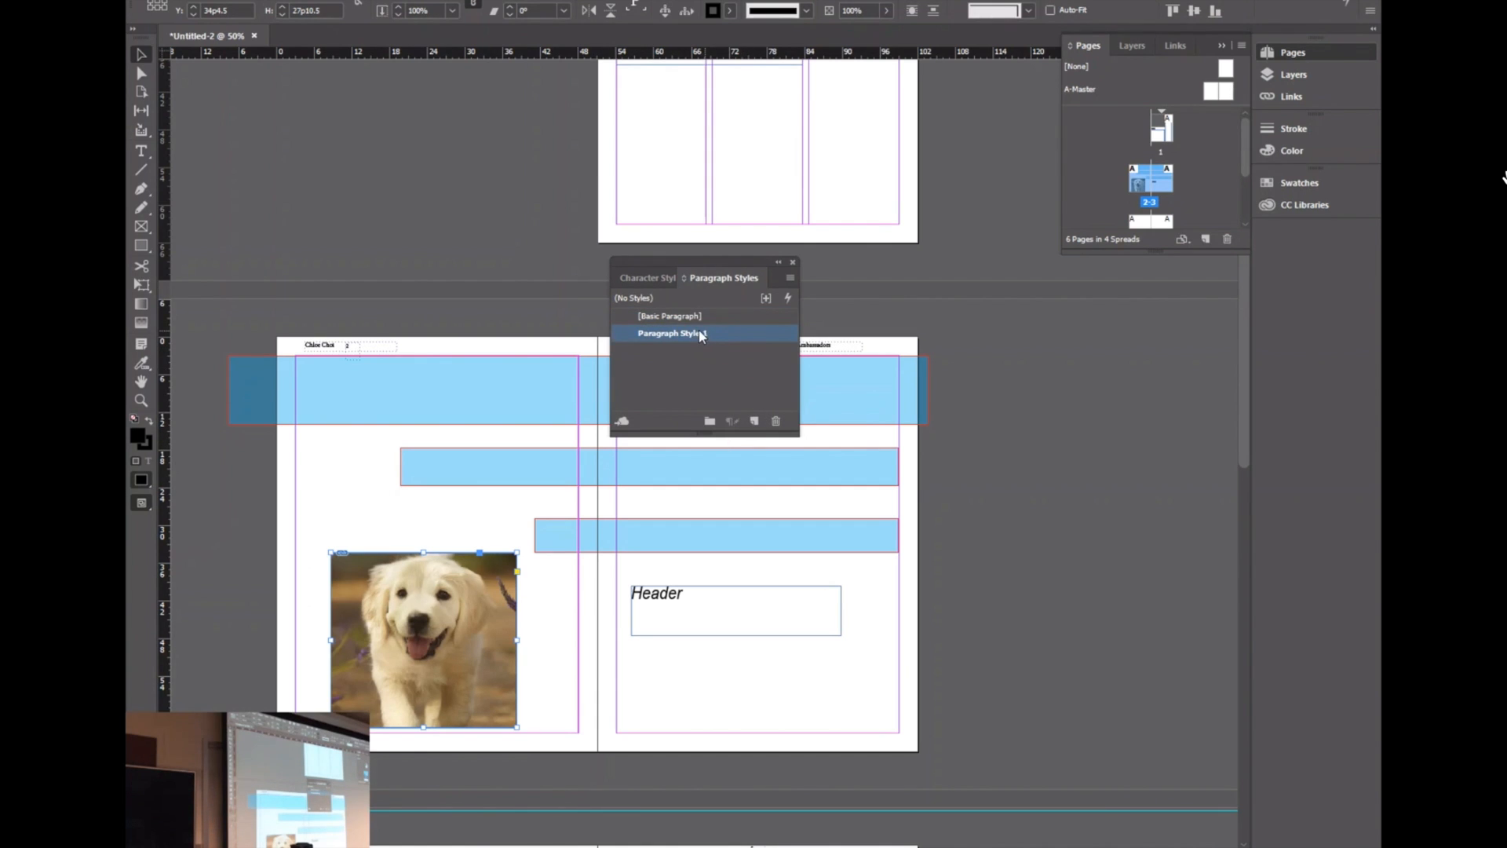
double_click(672, 335)
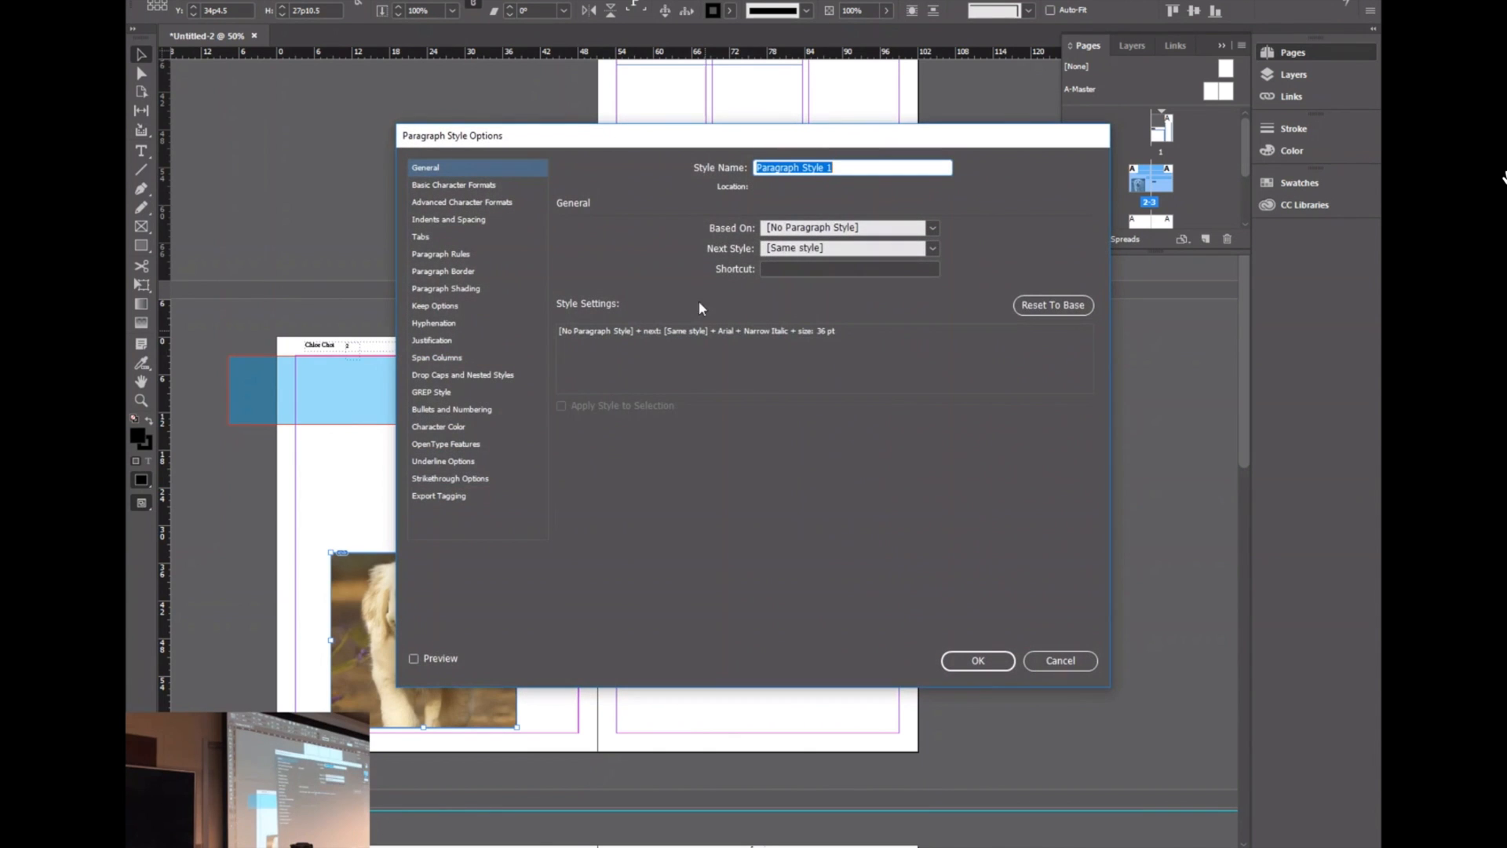
Step: Set the new paragraph style's font style to Regular and its size to 18 pt, save it and deselect the image
left_click(484, 186)
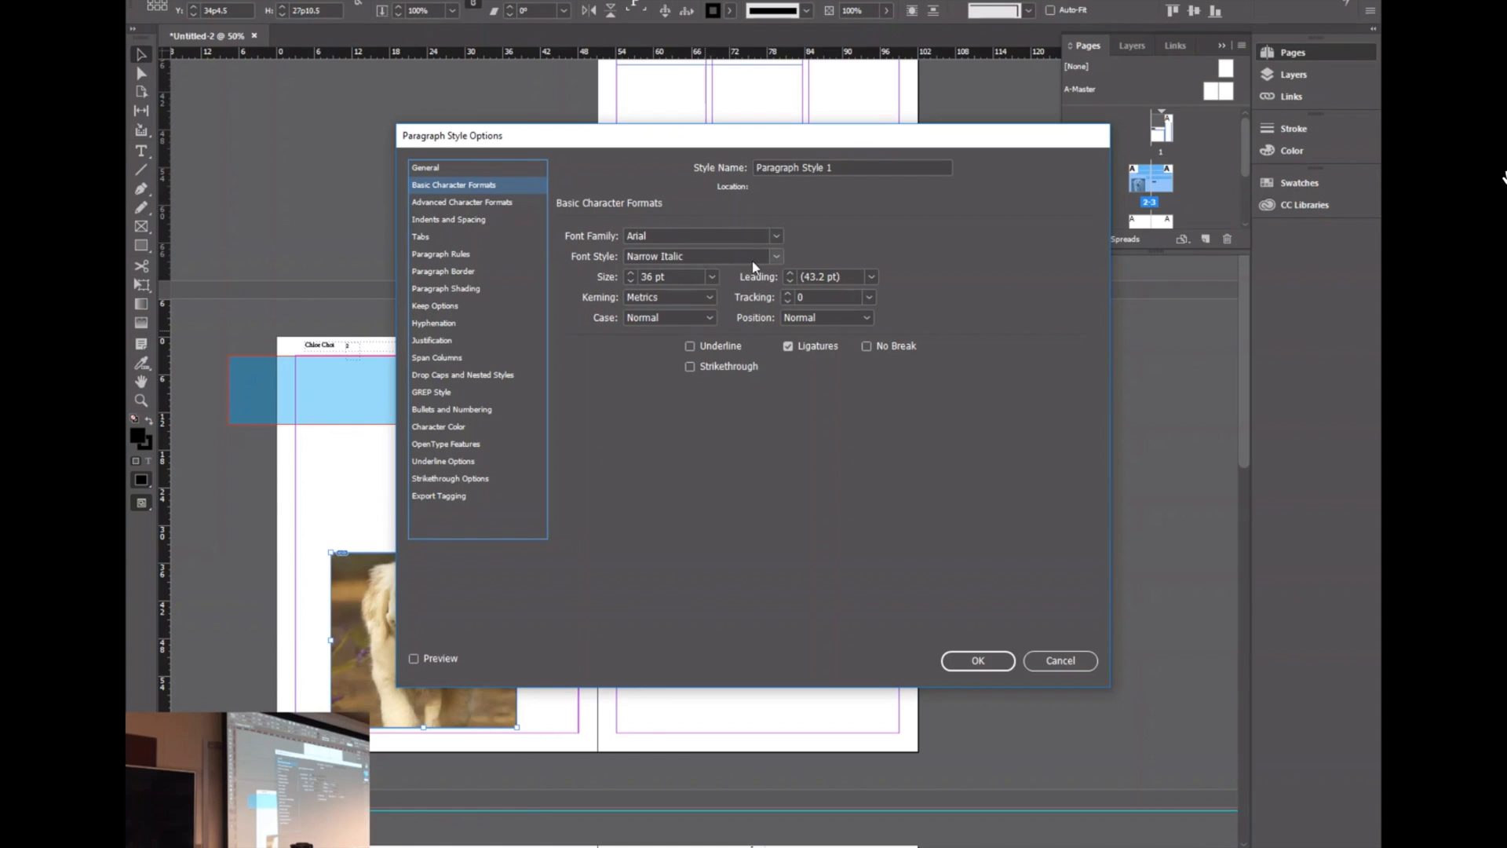
left_click(630, 281)
left_click(629, 280)
left_click(629, 280)
left_click(629, 280)
left_click(629, 280)
left_click(774, 256)
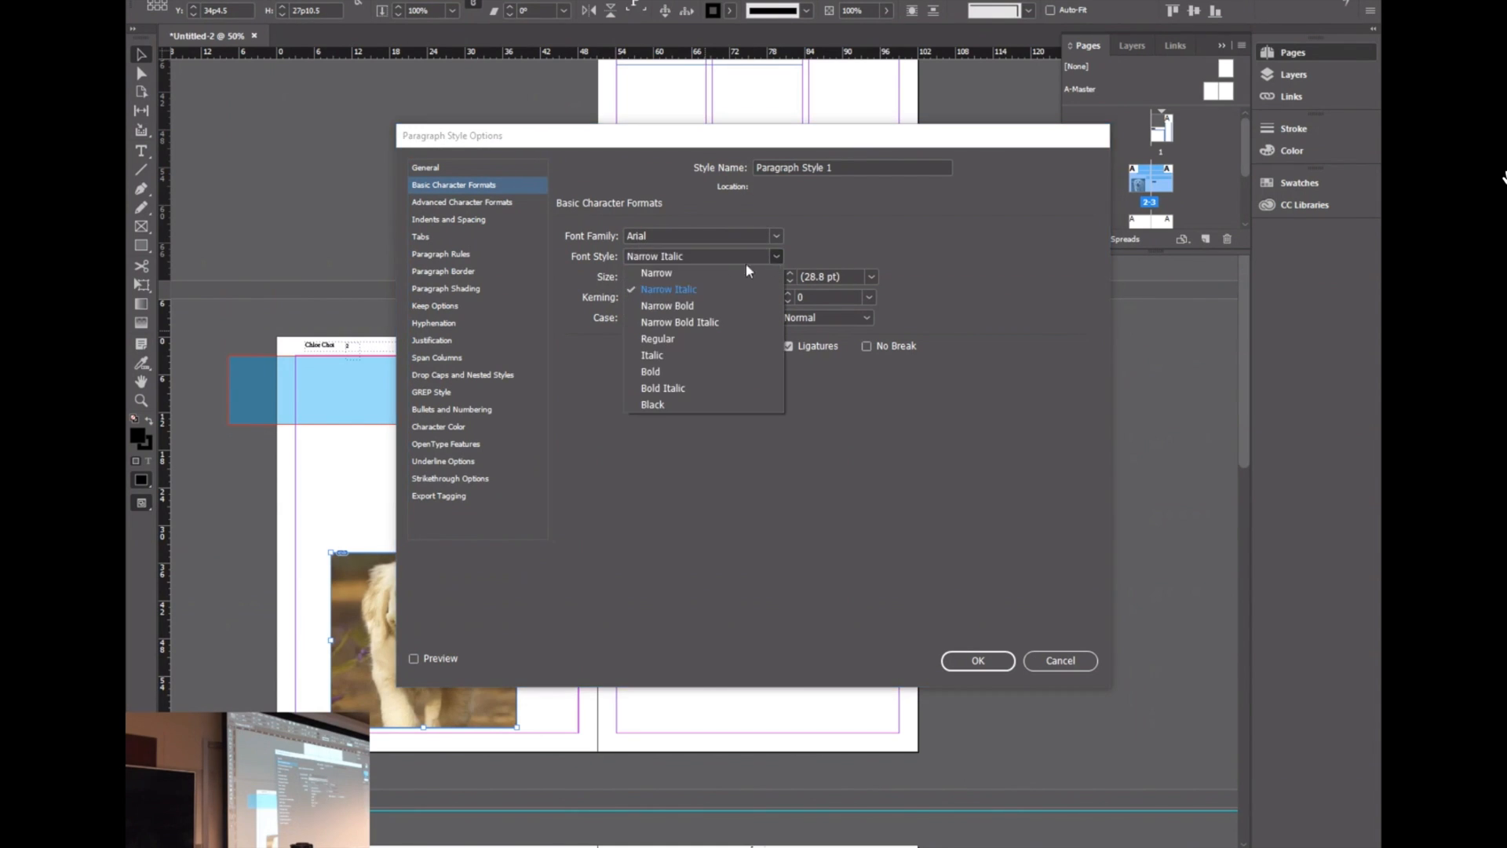
left_click(694, 338)
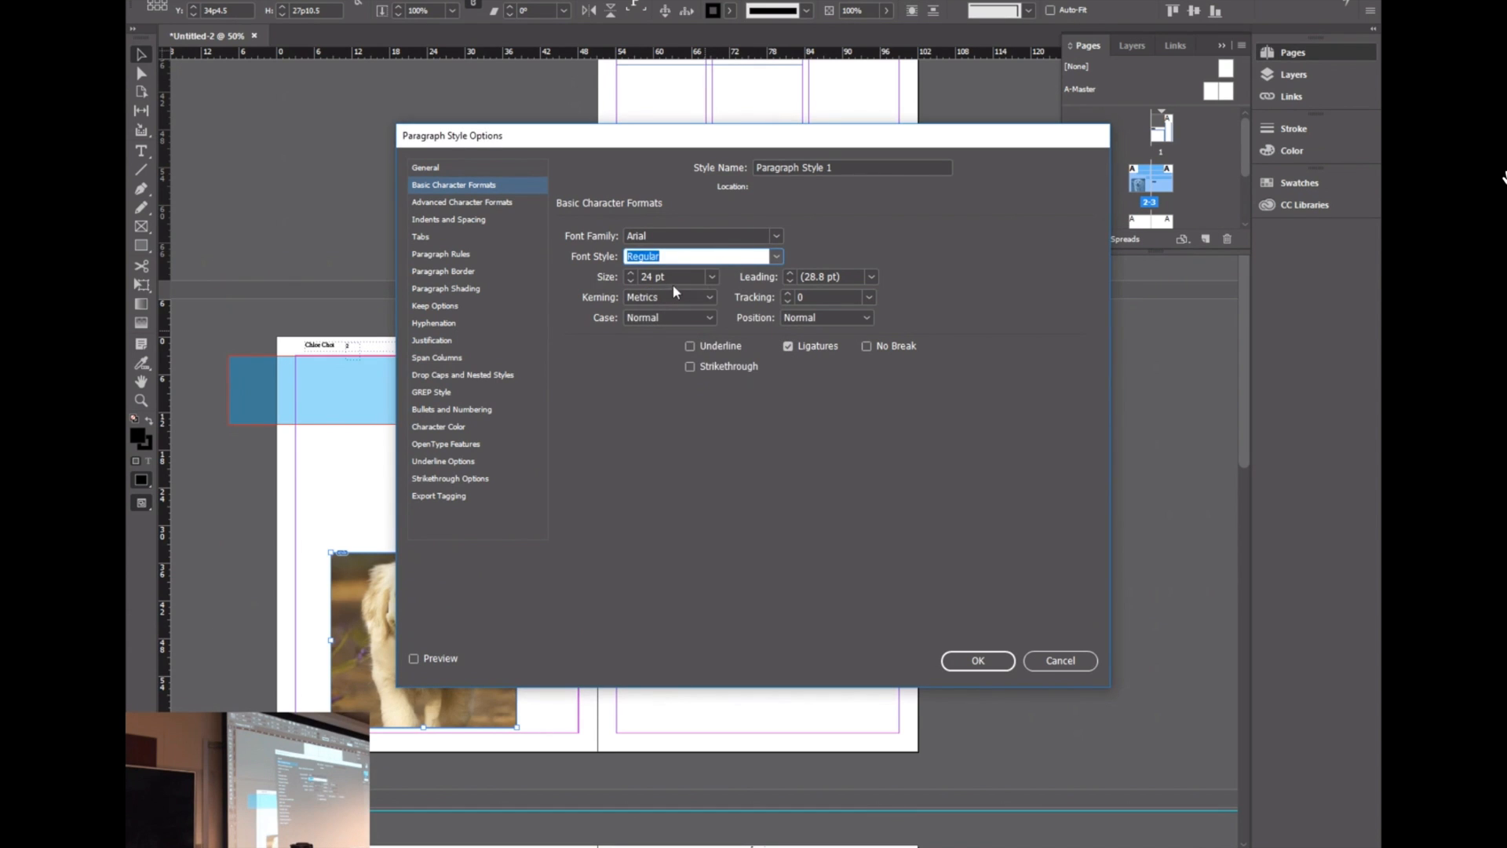
left_click(711, 276)
left_click(679, 409)
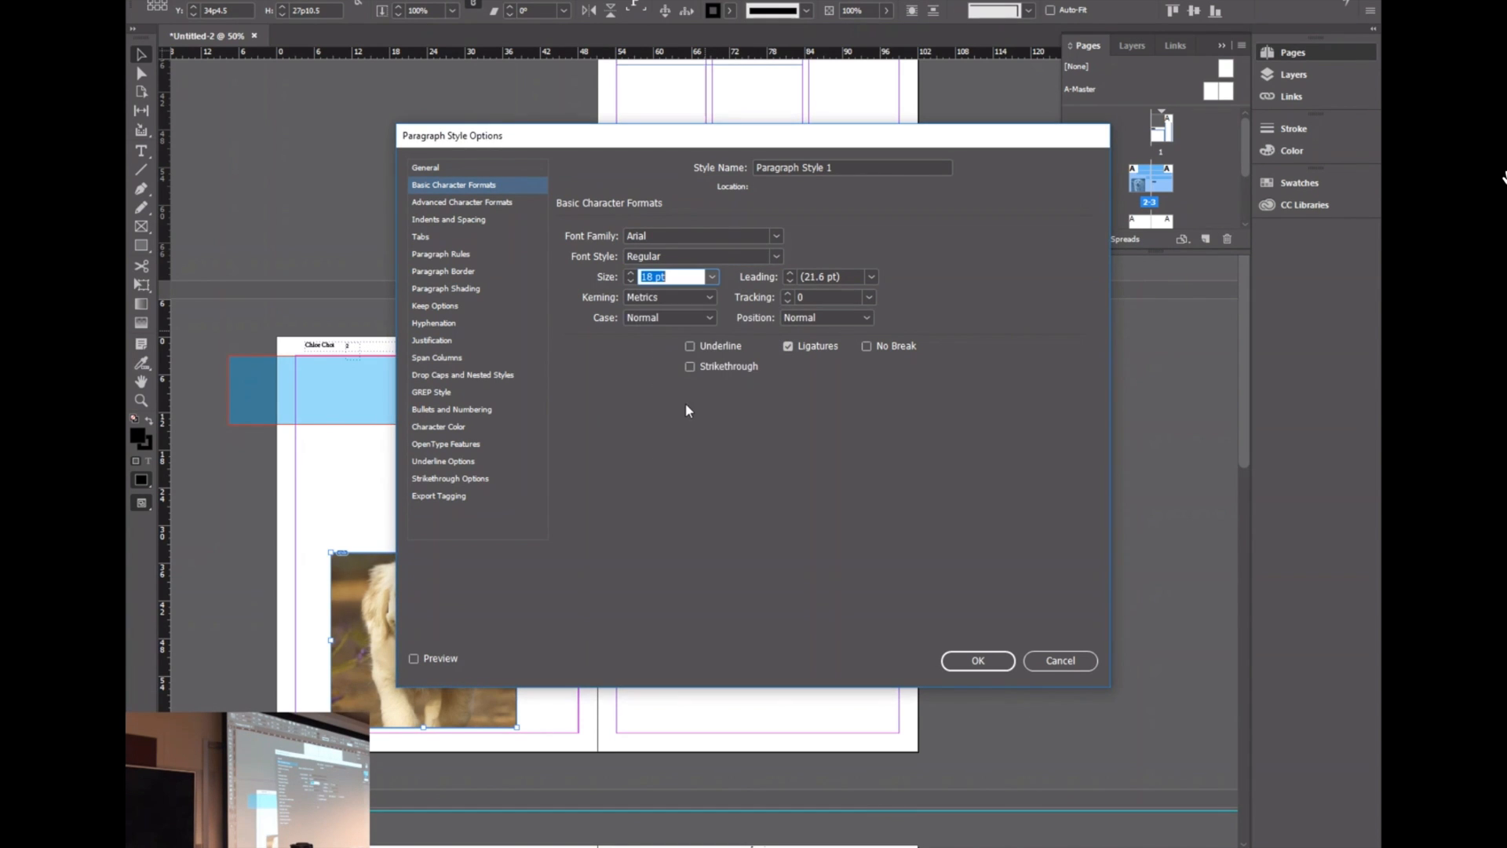
left_click(977, 660)
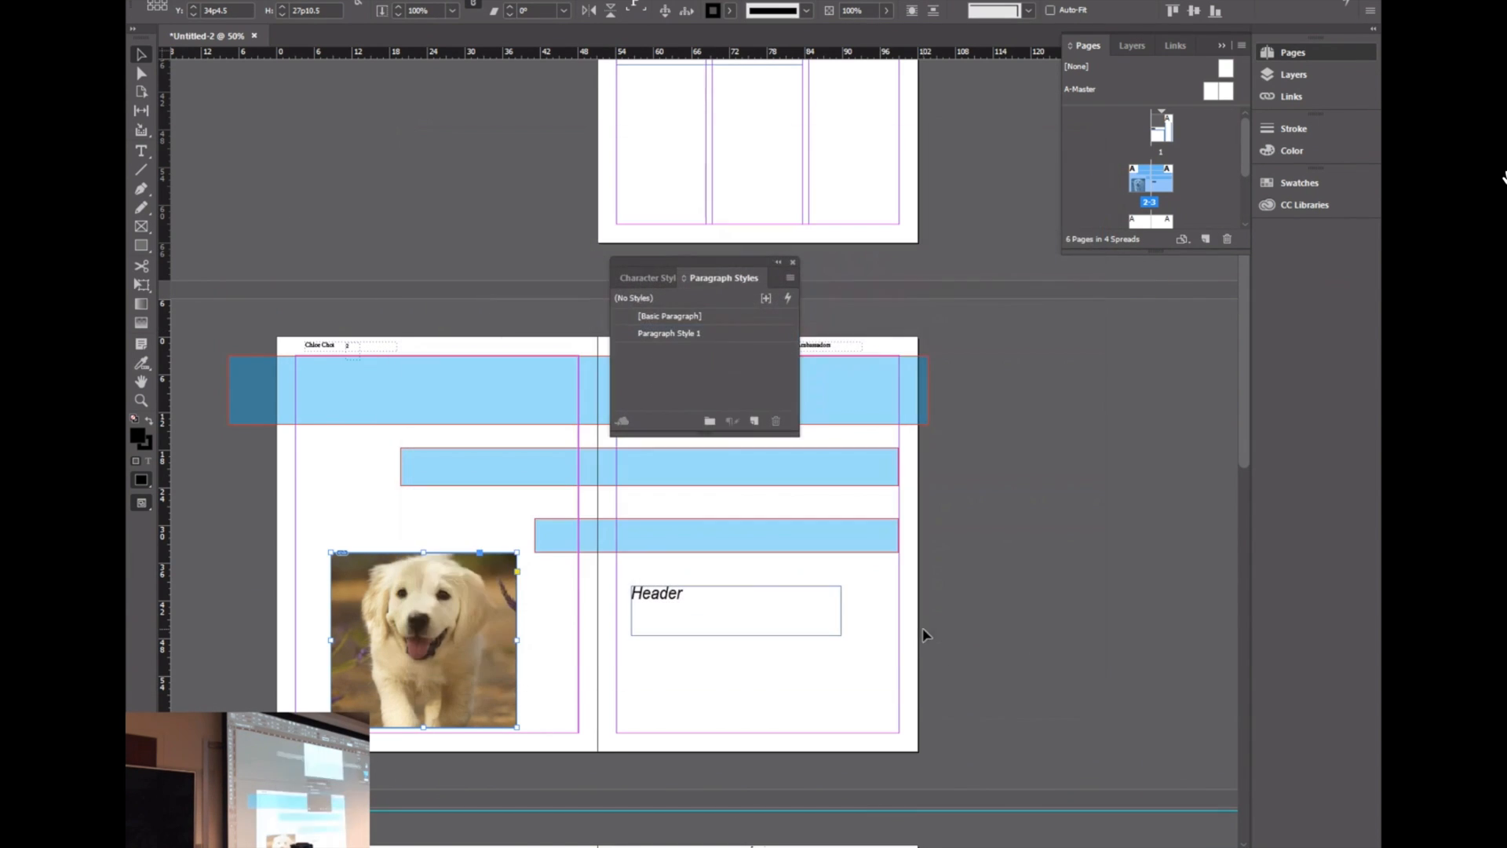
left_click(1030, 431)
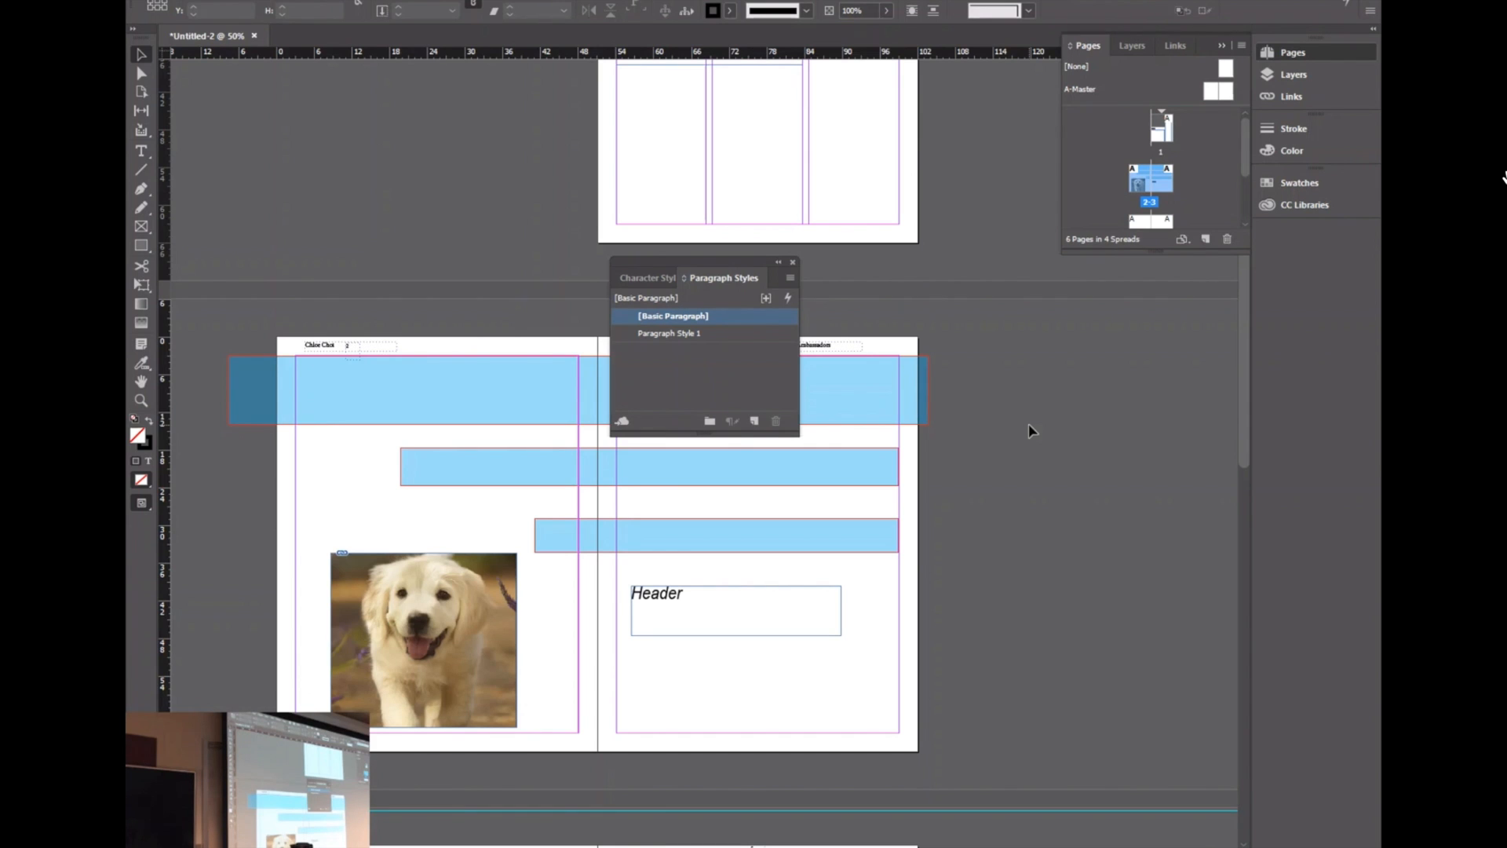
scroll(1001, 595, "up", 3)
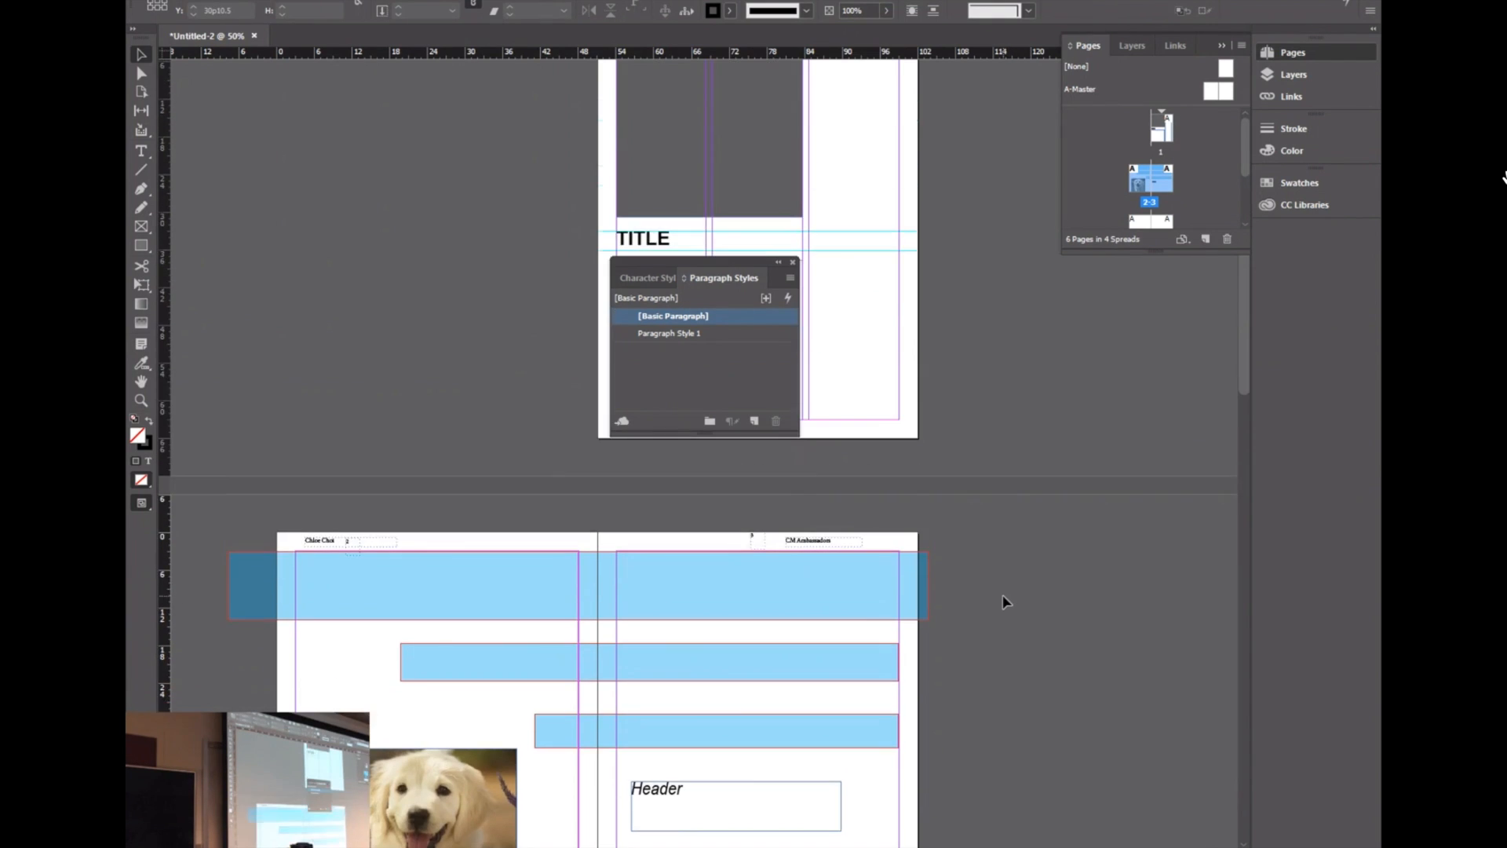
scroll(1001, 593, "down", 2)
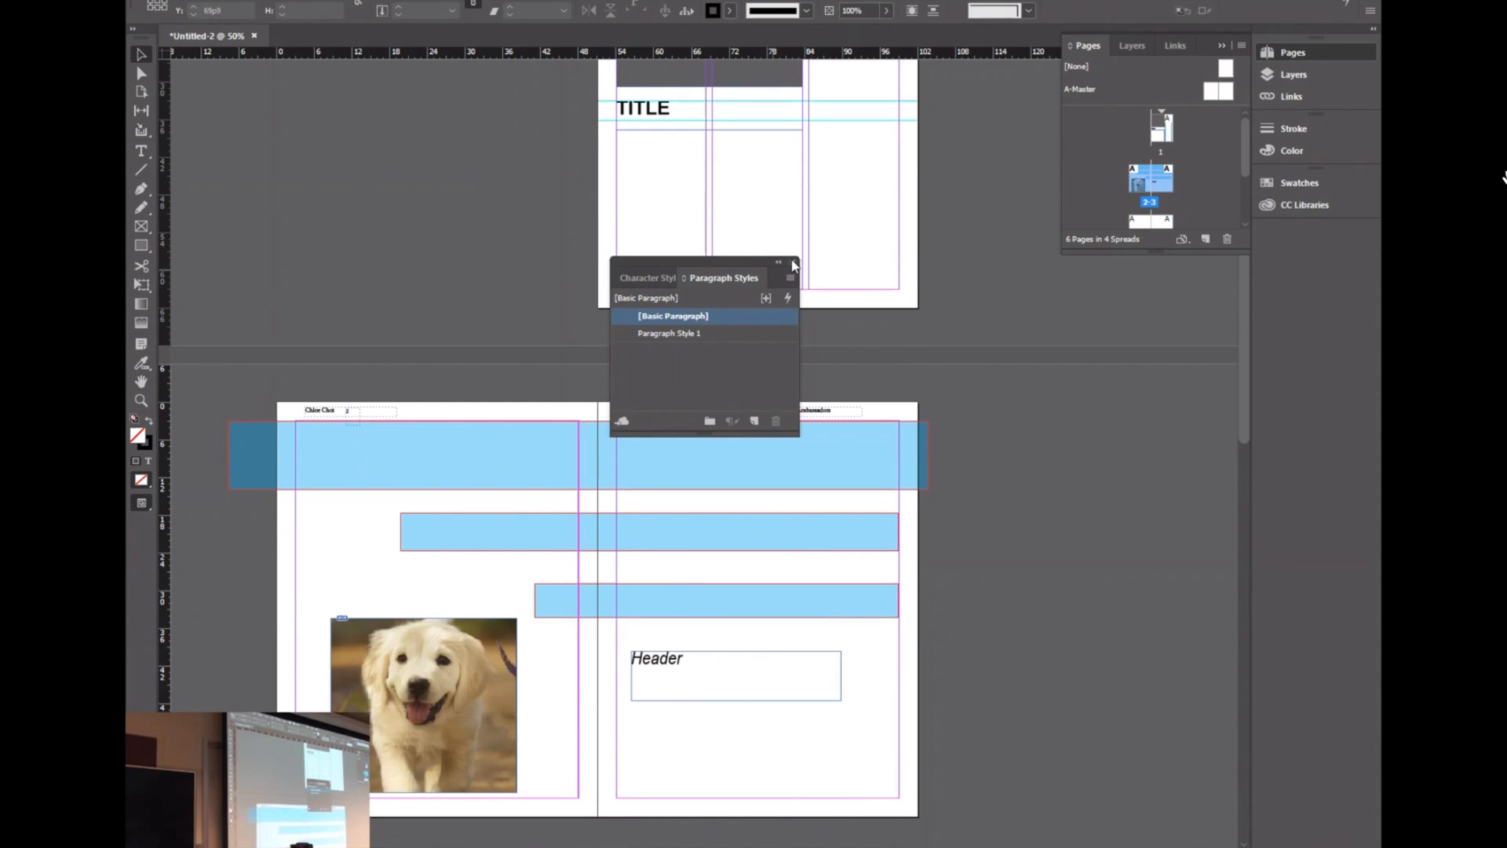
left_click(269, 1)
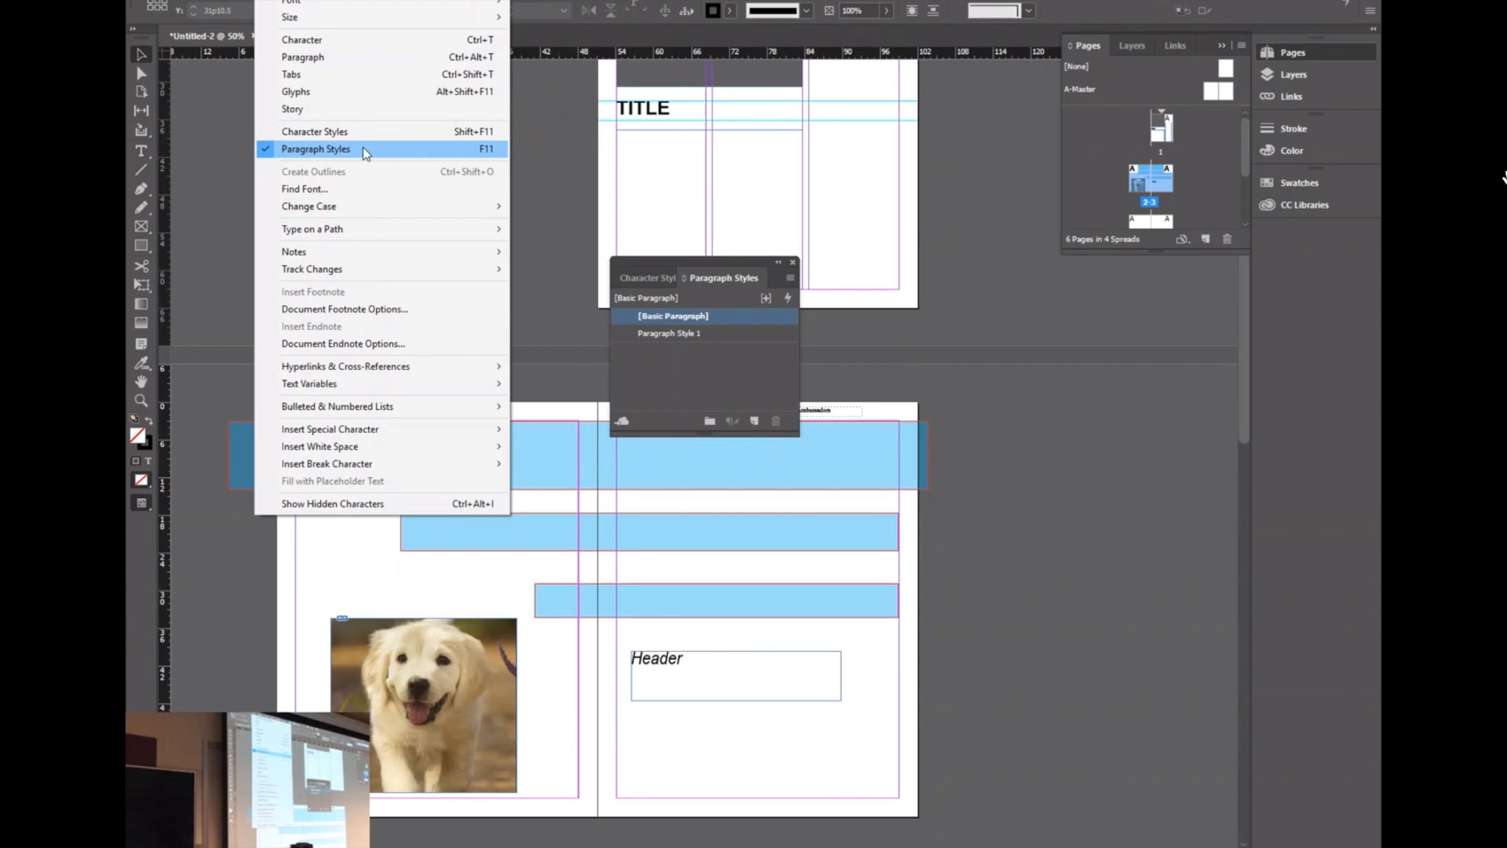
left_click(991, 378)
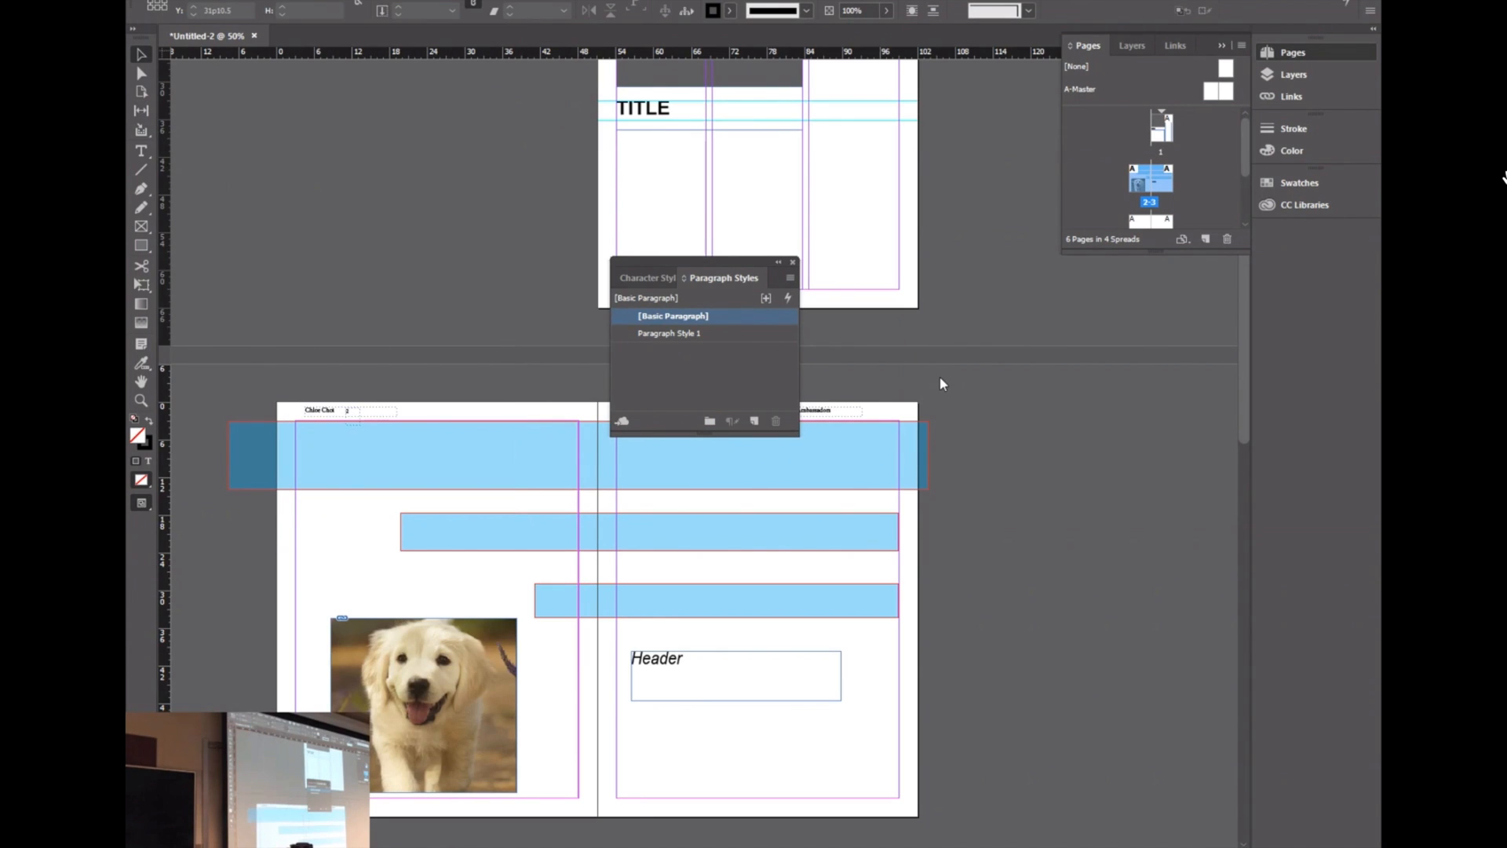
Step: Move the floating Paragraph Styles panel off the page spread, clear of the page 1 layout and just below the Pages panel
left_click_drag(729, 261, 1190, 259)
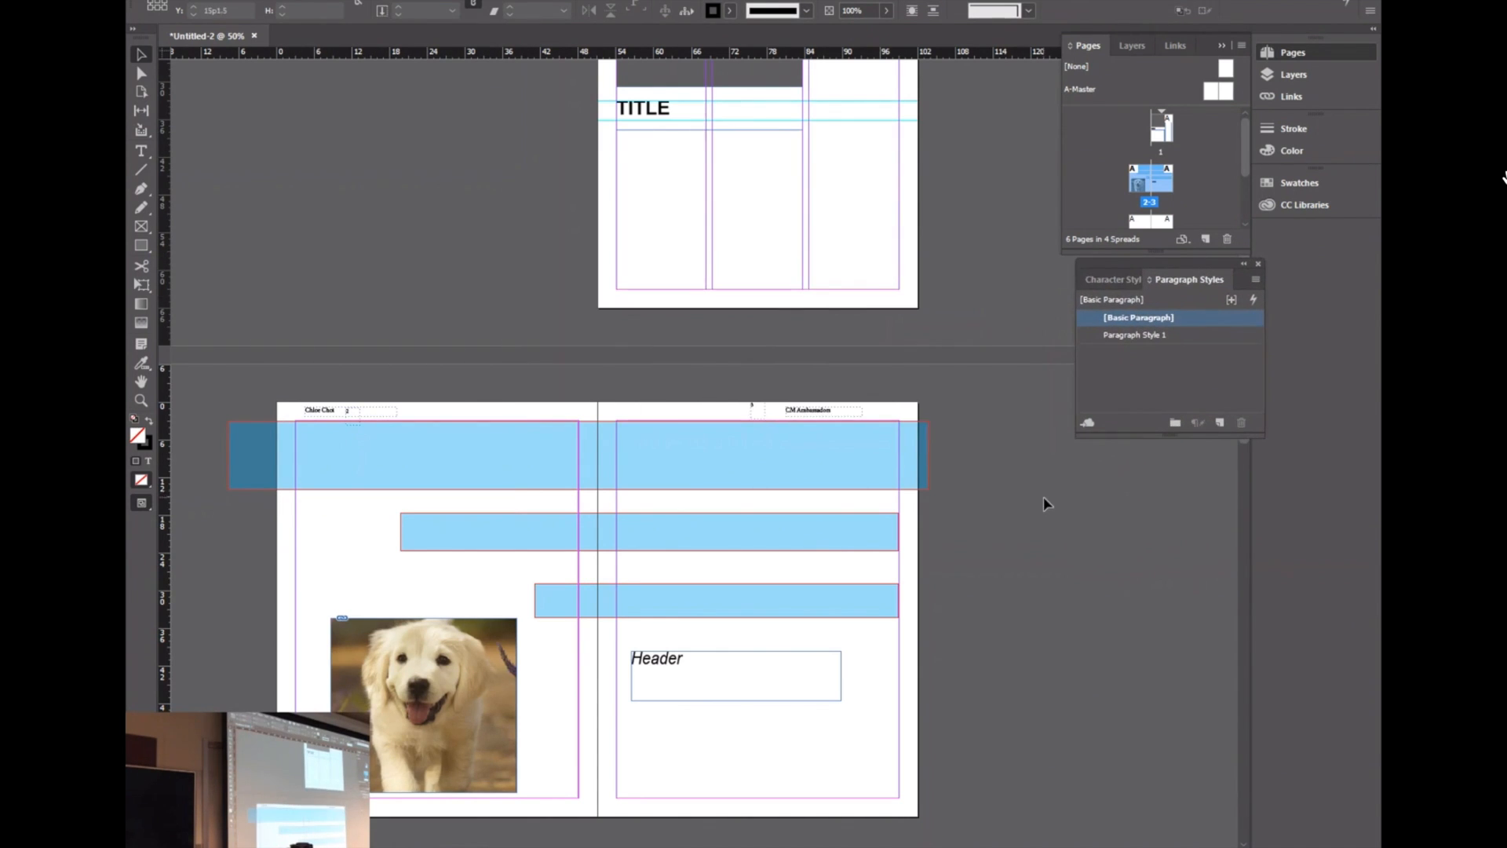
scroll(1044, 497, "up", 3)
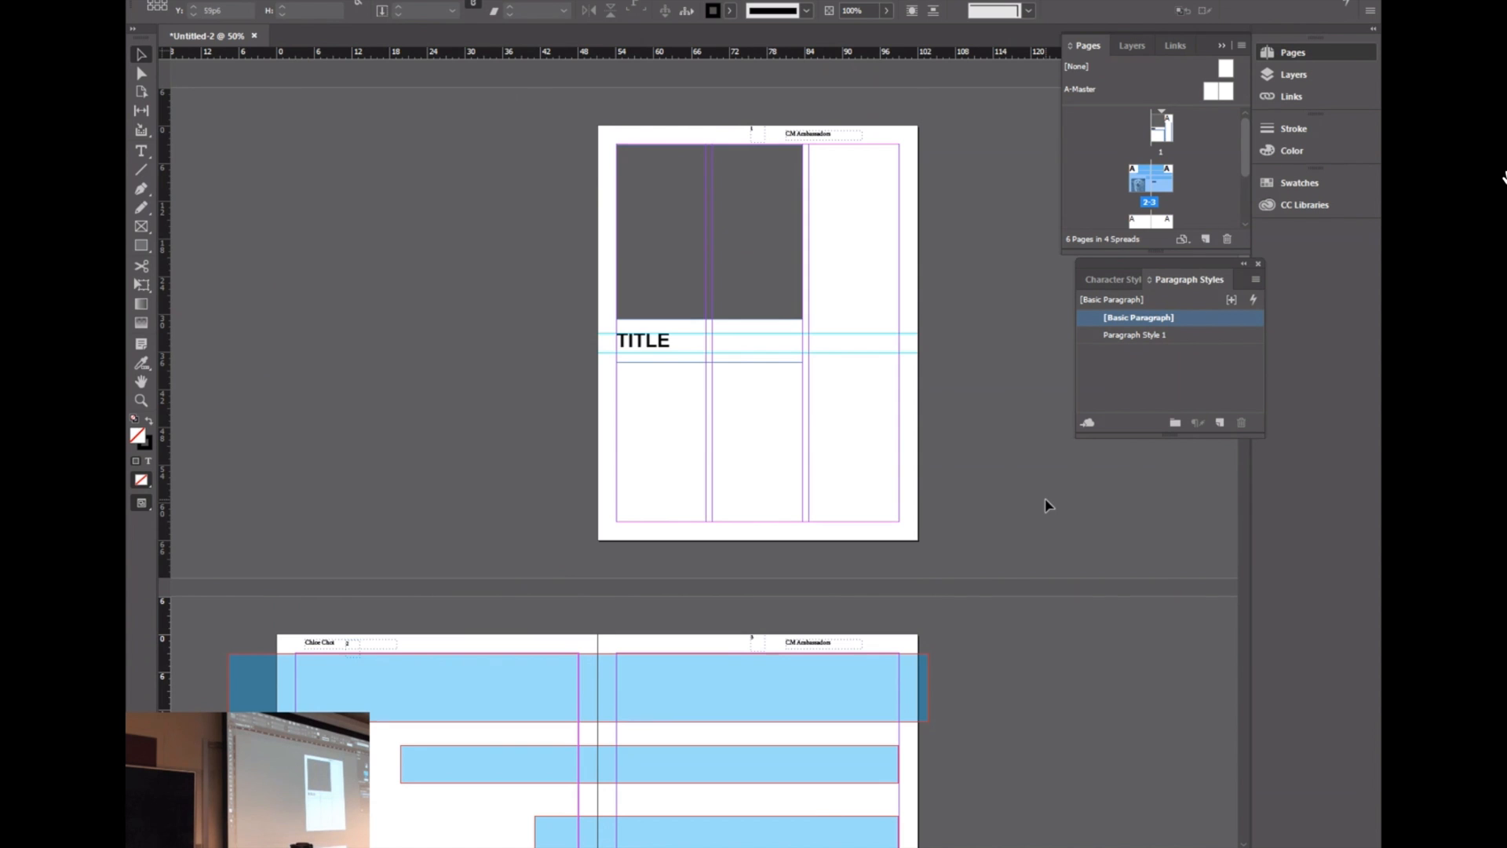